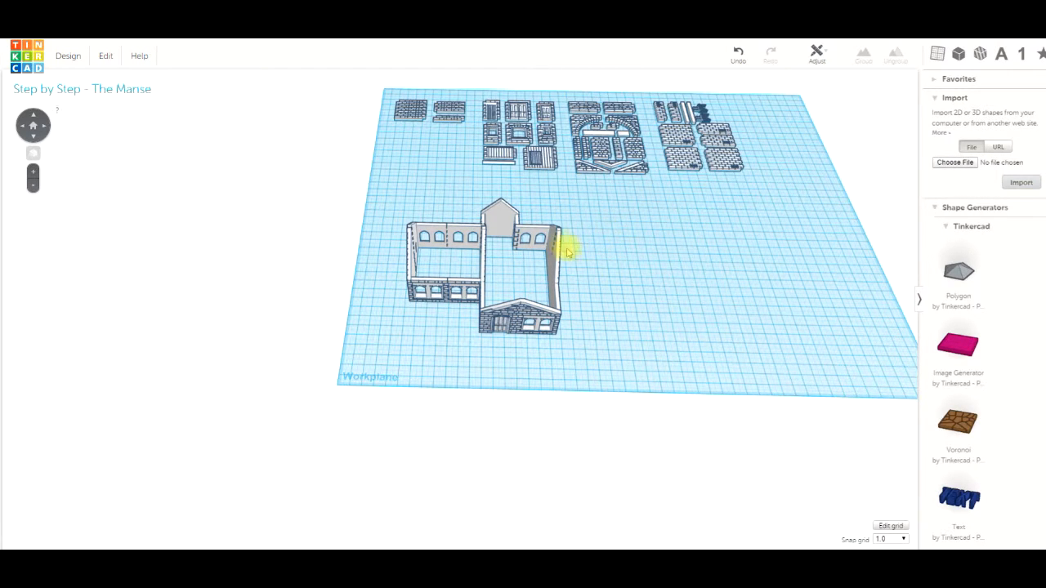
Inspect the assembled building's walls from several angles and at closer range
{"action": "right_click_drag", "start_coordinate": [596, 273], "coordinate": [460, 273]}
{"action": "left_click", "coordinate": [475, 276]}
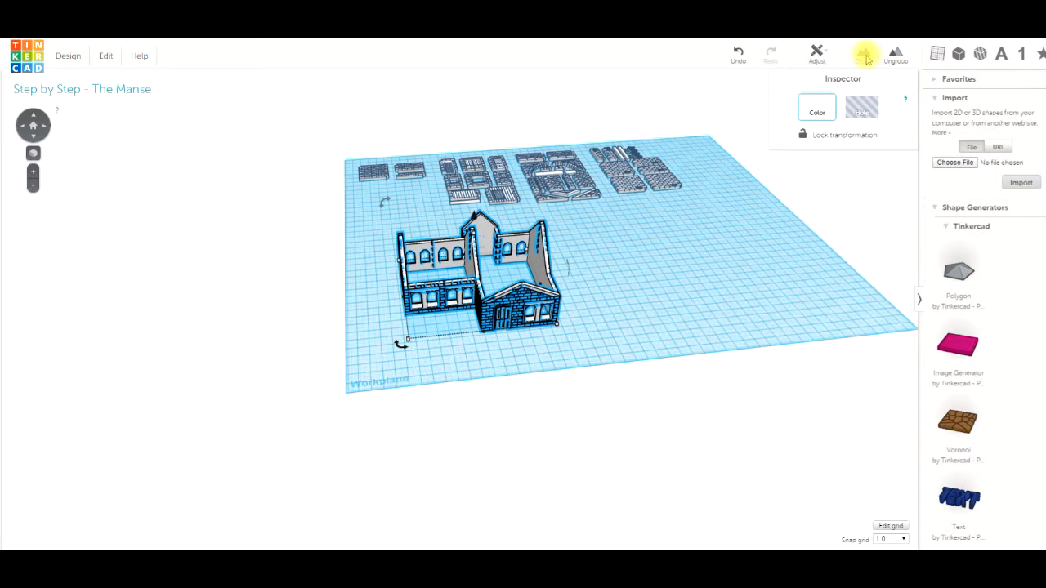
{"action": "left_click", "coordinate": [641, 257]}
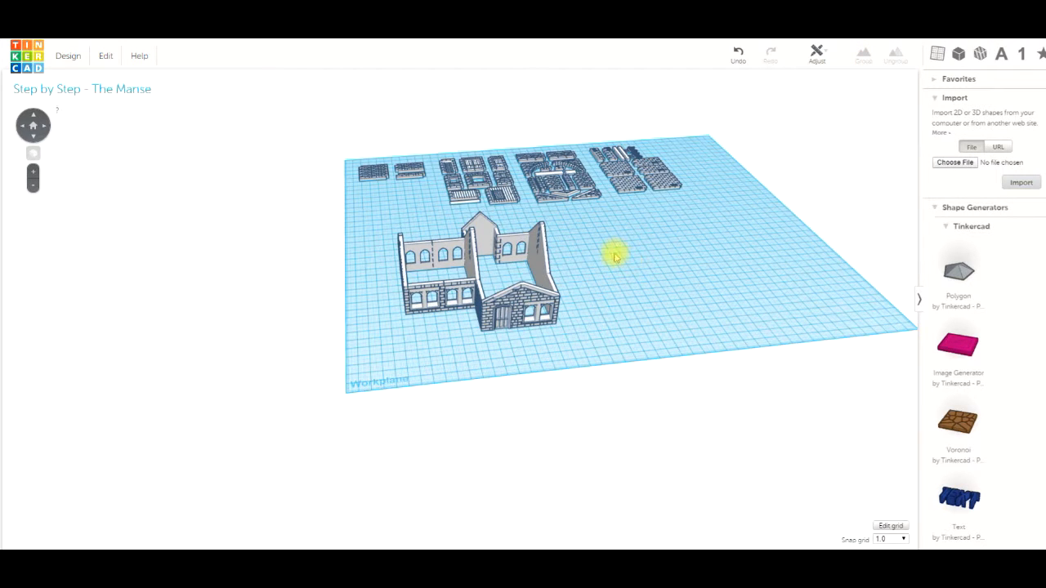
{"action": "right_click_drag", "start_coordinate": [590, 272], "coordinate": [491, 252]}
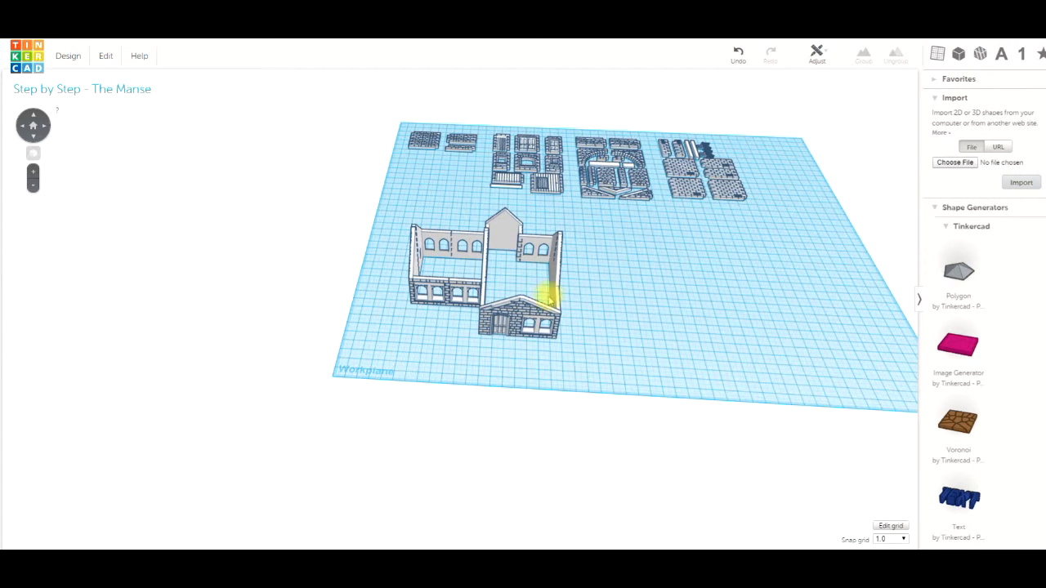
{"action": "left_click", "coordinate": [523, 308]}
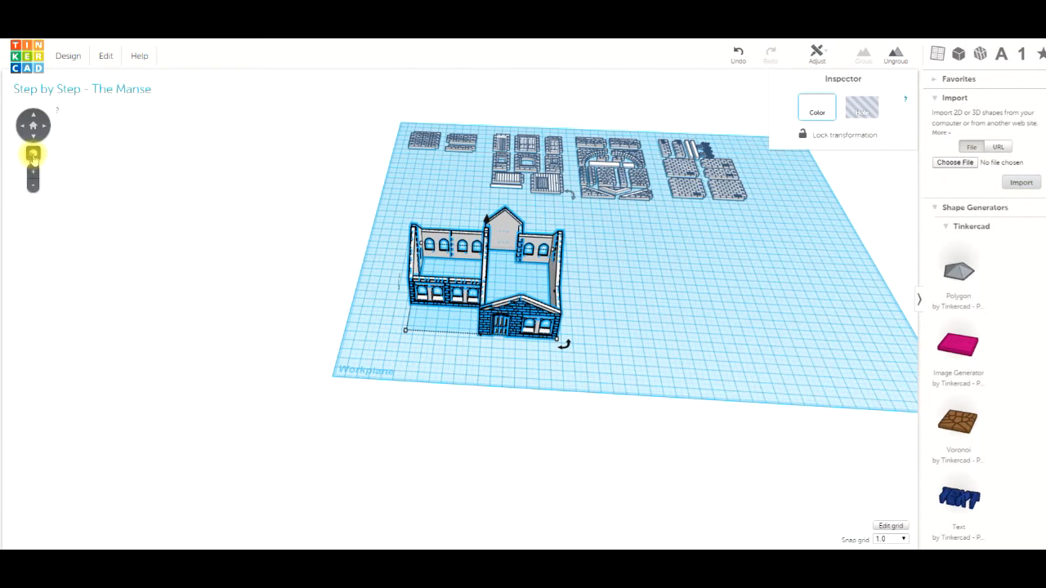
{"action": "left_click", "coordinate": [33, 154]}
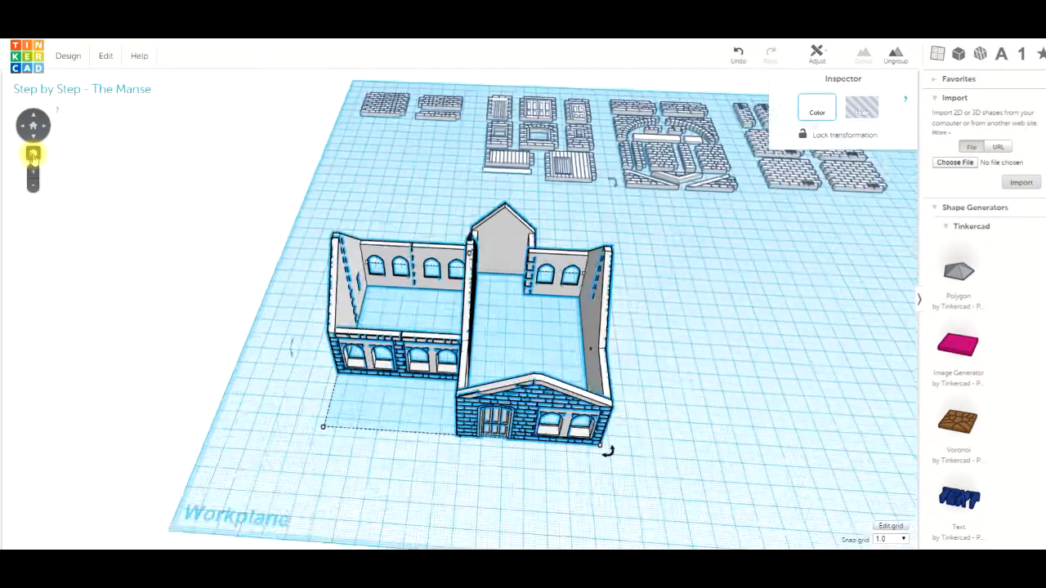
{"action": "left_click", "coordinate": [669, 329]}
{"action": "right_click_drag", "start_coordinate": [657, 337], "coordinate": [662, 309]}
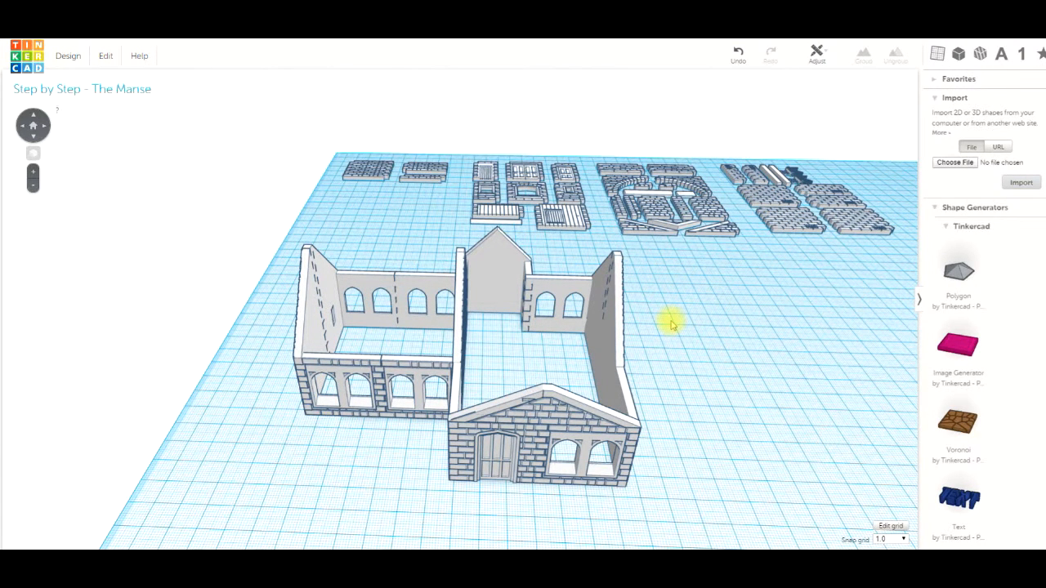
{"action": "key", "text": "shift"}
{"action": "mouse_move", "coordinate": [643, 316]}
{"action": "right_mouse_down", "text": "shift"}
{"action": "mouse_move", "coordinate": [521, 297]}
{"action": "mouse_move", "coordinate": [608, 296]}
{"action": "mouse_move", "coordinate": [618, 269]}
{"action": "mouse_move", "coordinate": [610, 241]}
{"action": "mouse_move", "coordinate": [581, 299]}
{"action": "mouse_move", "coordinate": [627, 312]}
{"action": "mouse_move", "coordinate": [645, 295]}
{"action": "mouse_move", "coordinate": [626, 271]}
{"action": "mouse_move", "coordinate": [635, 314]}
{"action": "mouse_move", "coordinate": [642, 308]}
{"action": "right_mouse_up", "text": "shift"}
{"action": "scroll", "coordinate": [683, 293], "scroll_direction": "up", "scroll_amount": 2}
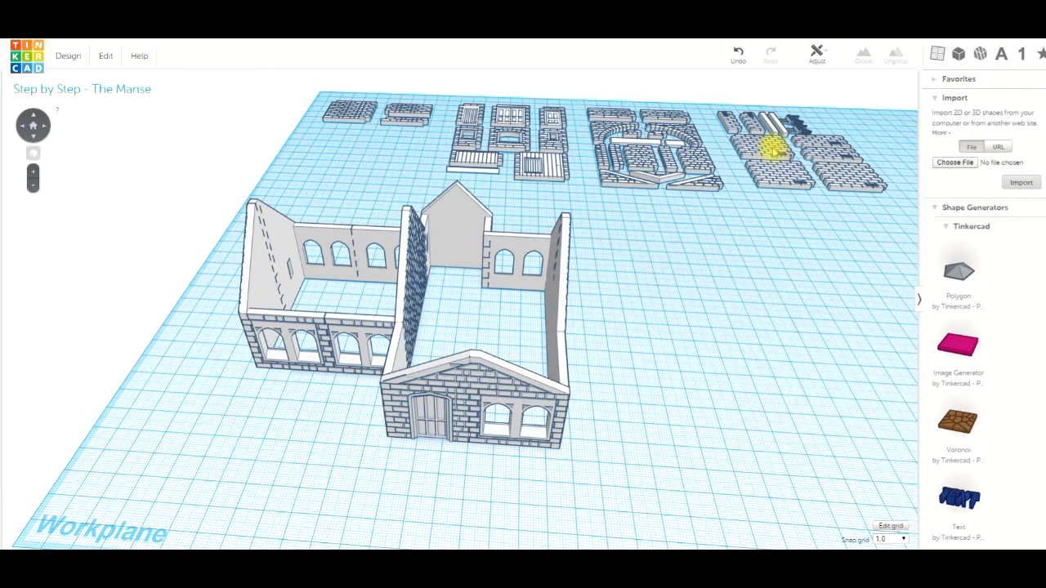
{"action": "left_click", "coordinate": [771, 150]}
{"action": "left_click", "coordinate": [827, 183]}
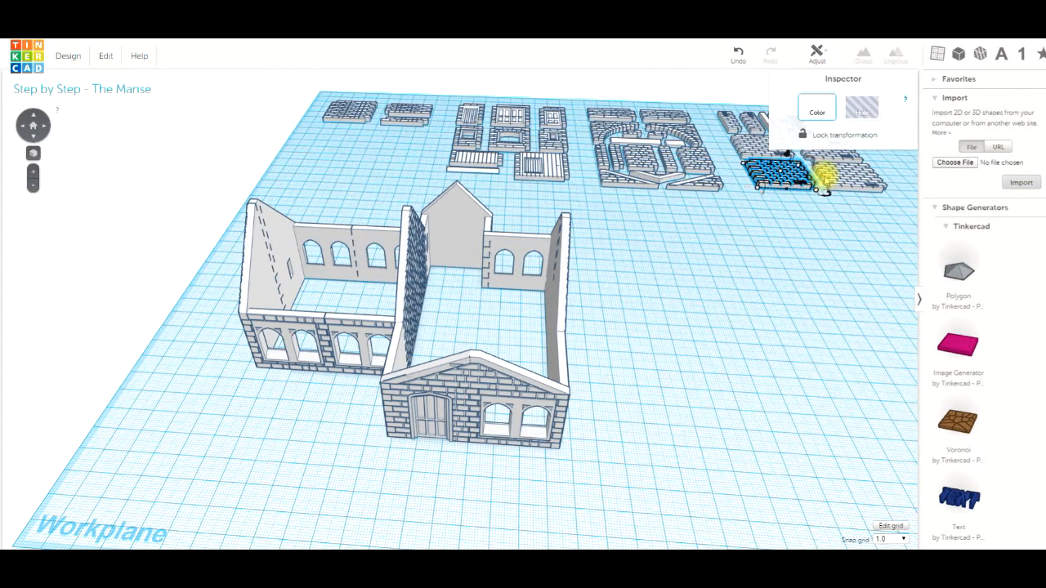
{"action": "left_click", "coordinate": [793, 216]}
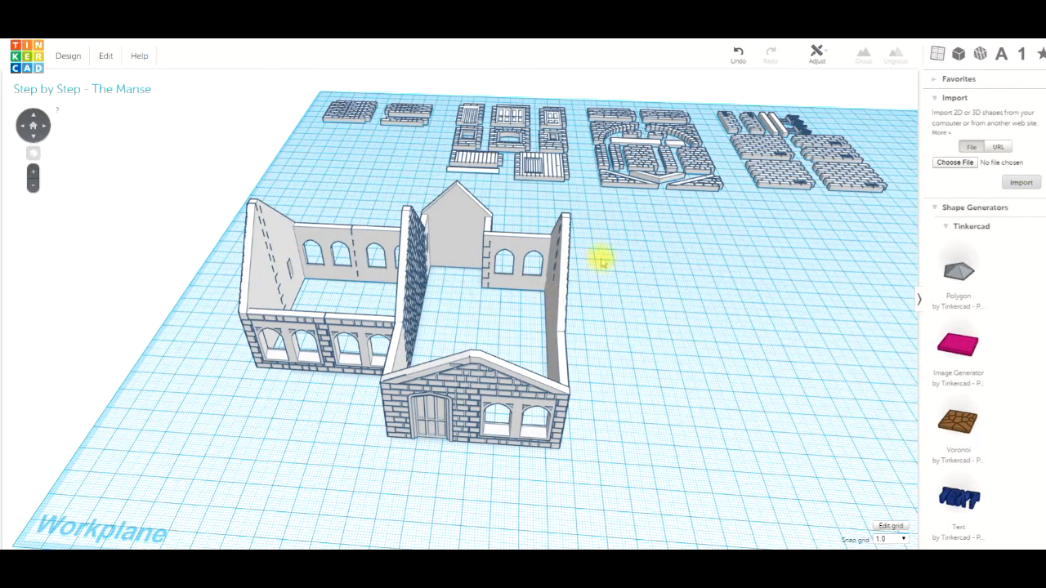
Duplicate the two front full-size brick panels of the parts library and place the copies on the empty workplane beside the building
{"action": "left_click", "coordinate": [777, 180]}
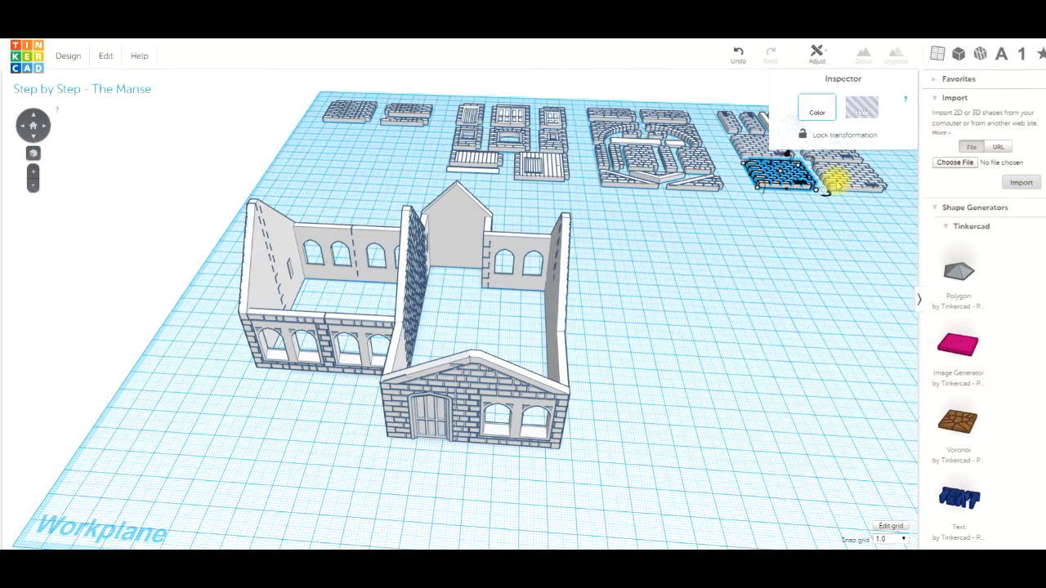
{"action": "left_click", "coordinate": [838, 181], "text": "shift"}
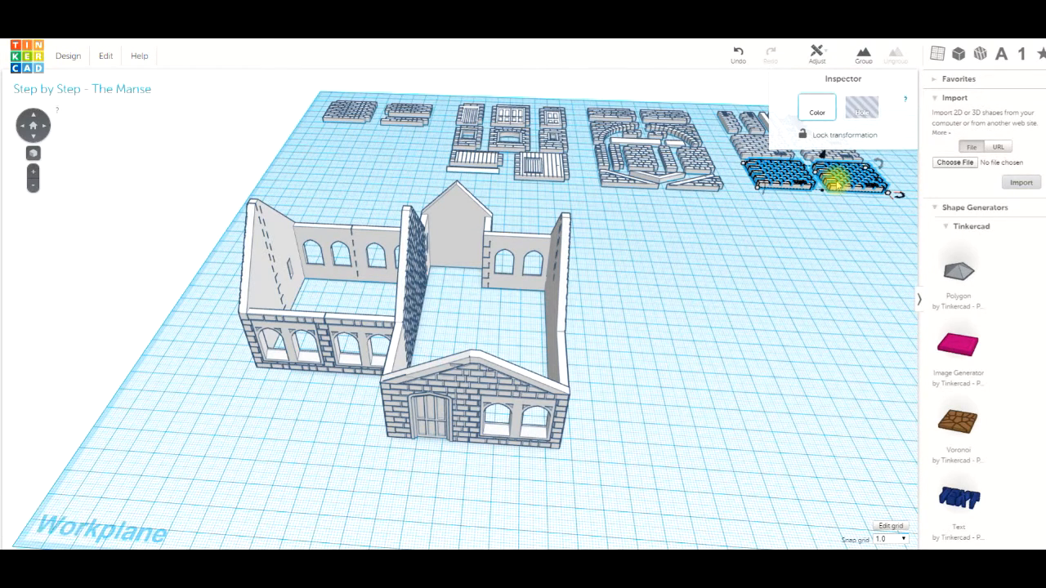
{"action": "key", "text": "ctrl+d"}
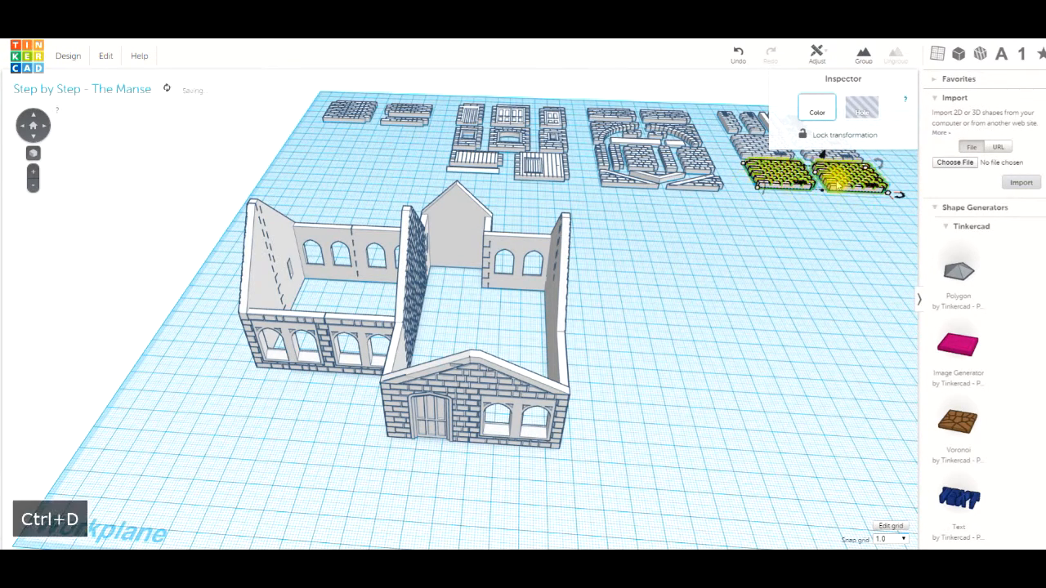
{"action": "left_click_drag", "start_coordinate": [852, 170], "coordinate": [788, 360]}
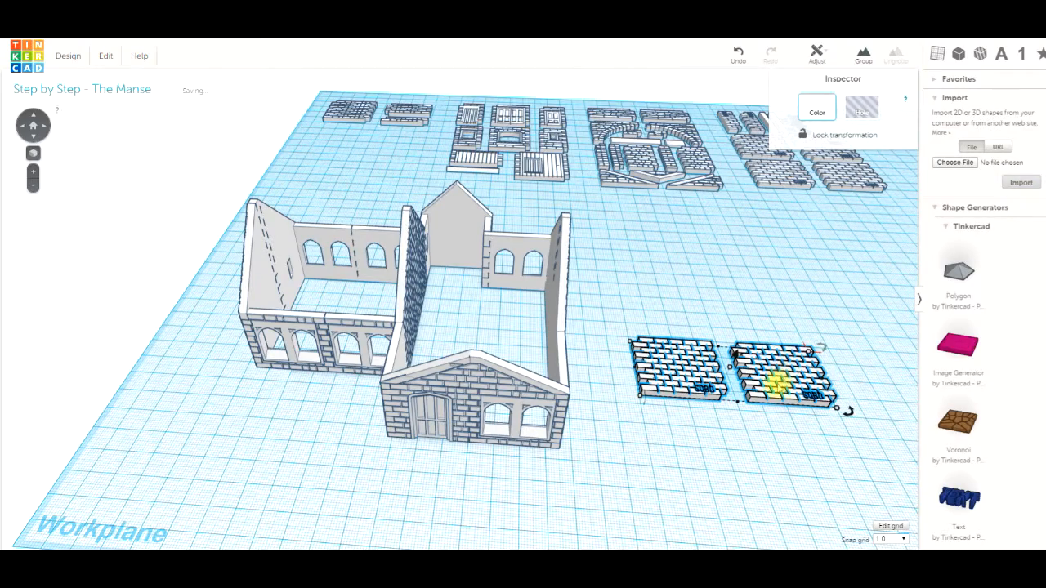
{"action": "left_click", "coordinate": [763, 416]}
Duplicate the two copied brick panels and place the new pair beside them, making a row of four
{"action": "scroll", "coordinate": [766, 419], "scroll_direction": "down", "scroll_amount": 5}
{"action": "scroll", "coordinate": [763, 417], "scroll_direction": "up", "scroll_amount": 3}
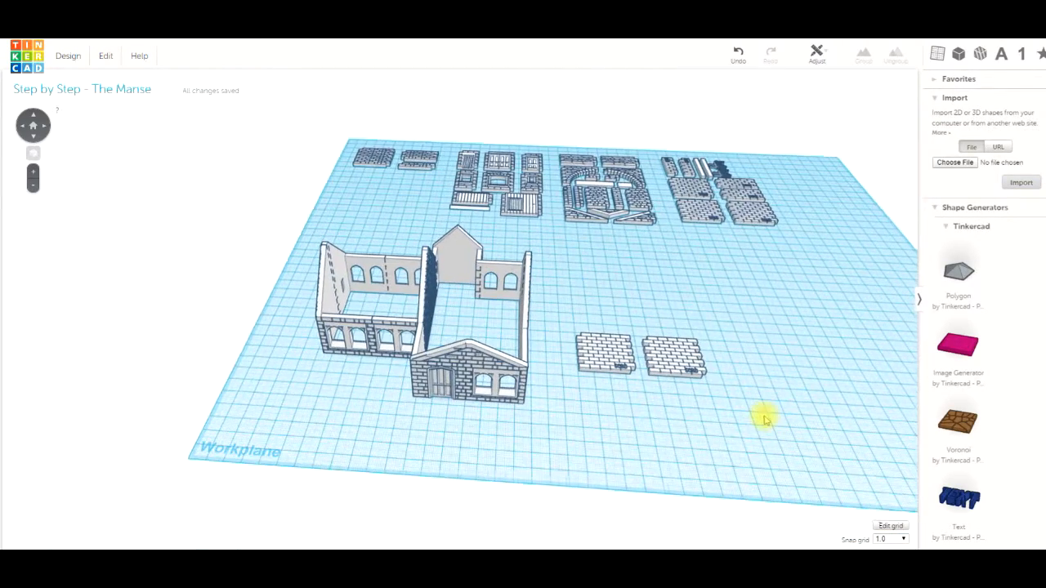
{"action": "left_click_drag", "start_coordinate": [673, 372], "coordinate": [749, 378]}
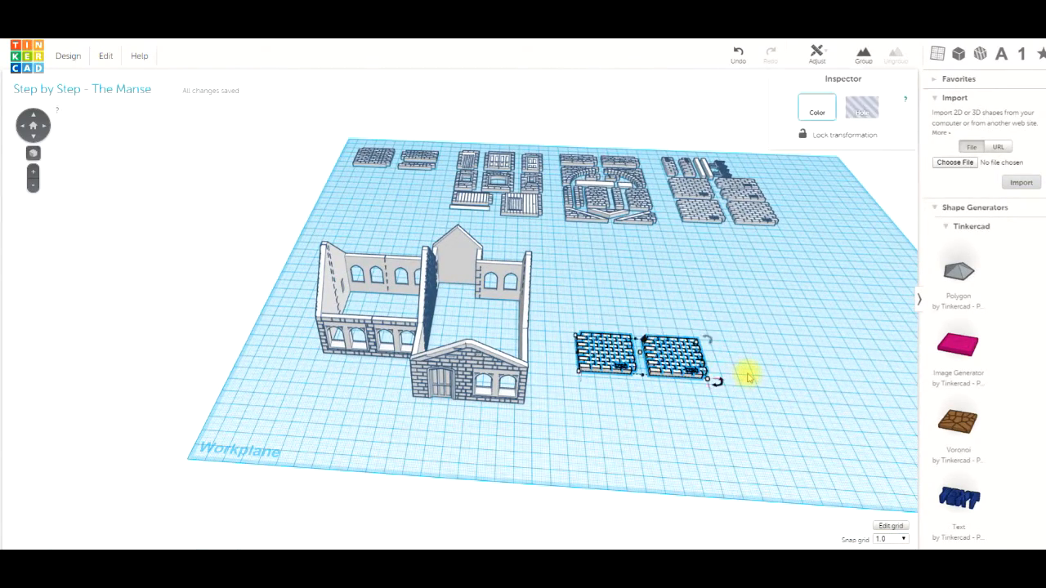
{"action": "key", "text": "ctrl+d"}
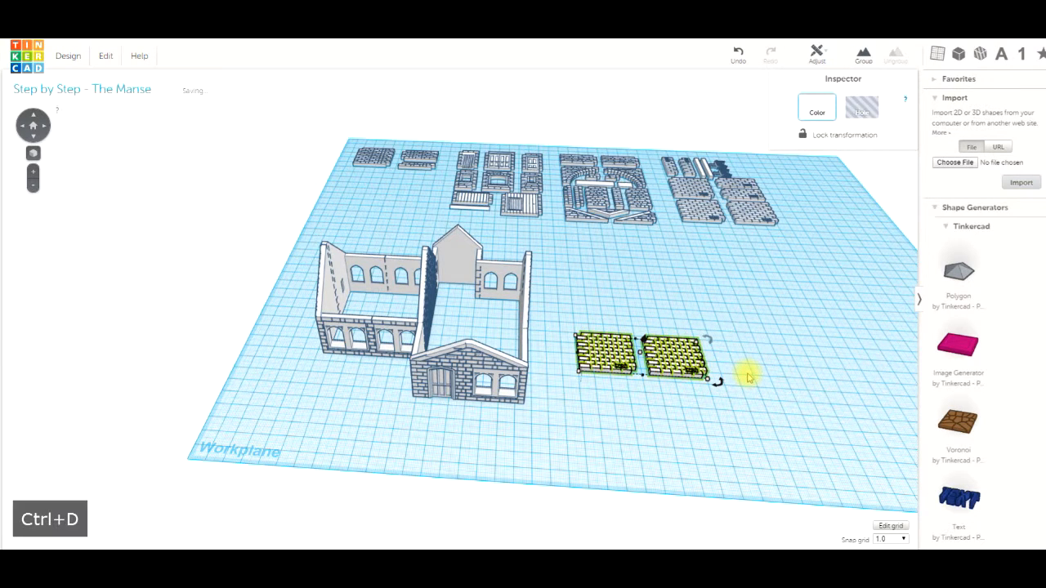
{"action": "left_click_drag", "start_coordinate": [646, 353], "coordinate": [812, 365]}
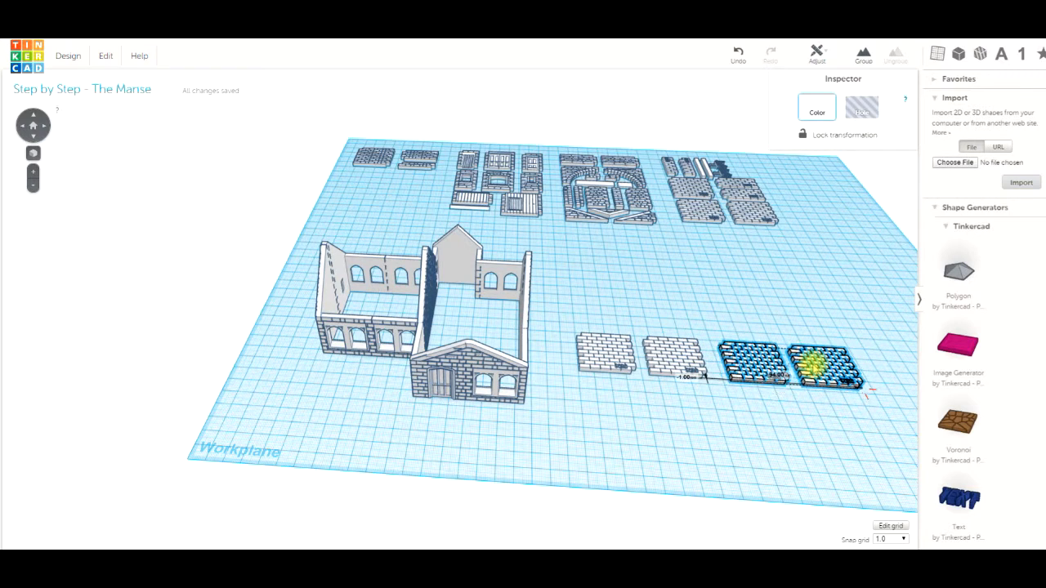
{"action": "left_click", "coordinate": [704, 437]}
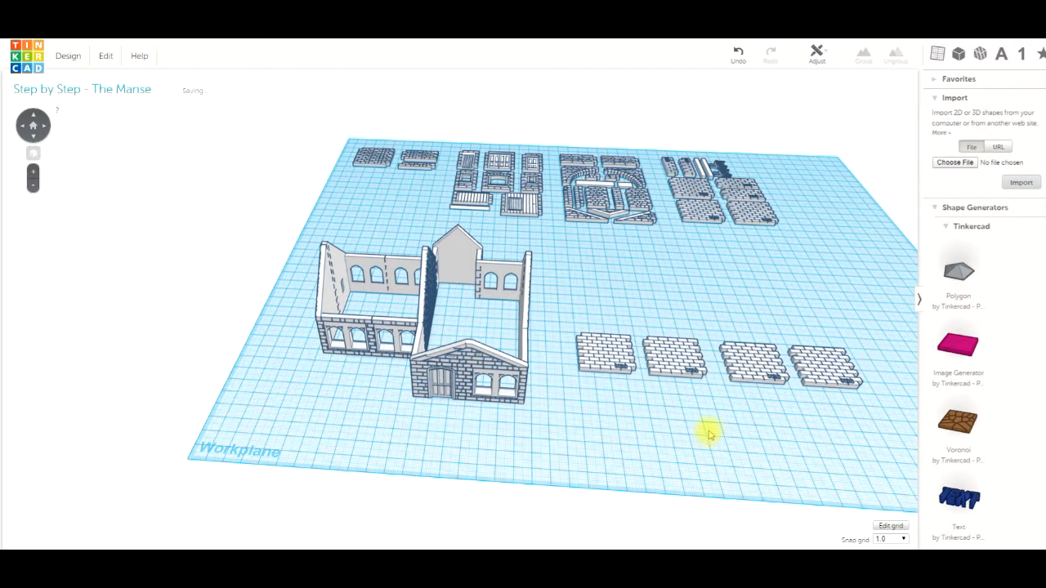
Align the four copied brick panels along their front edges
{"action": "right_click_drag", "start_coordinate": [717, 428], "coordinate": [556, 425], "text": "shift"}
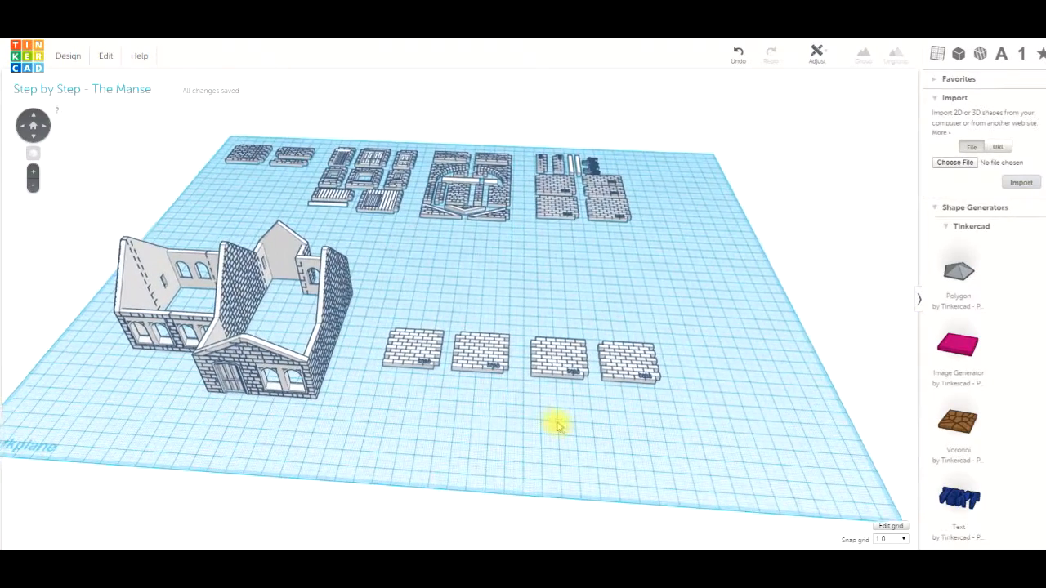
{"action": "scroll", "coordinate": [553, 413], "scroll_direction": "up", "scroll_amount": 3}
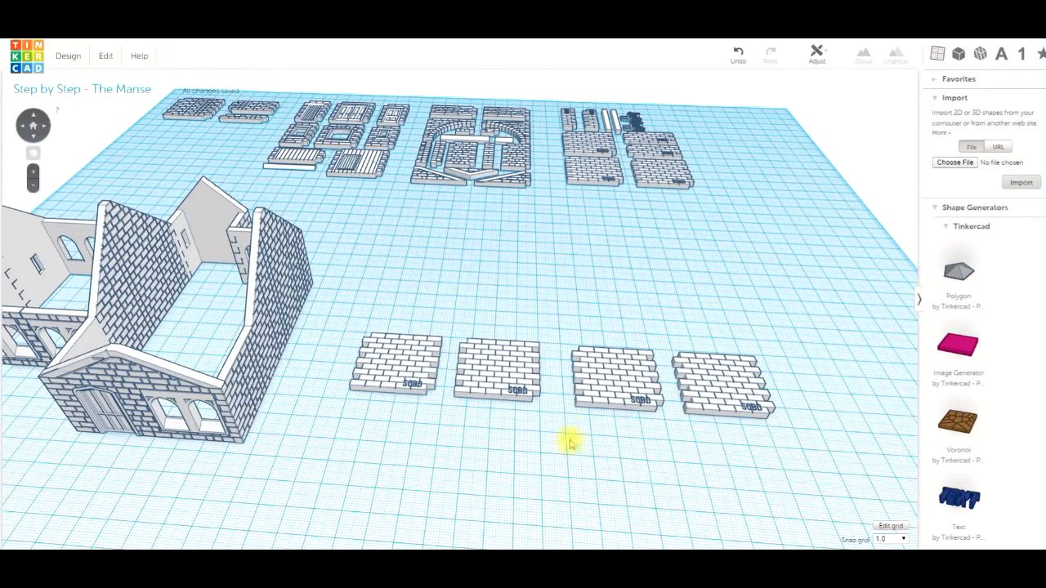
{"action": "left_click_drag", "start_coordinate": [404, 322], "coordinate": [724, 415]}
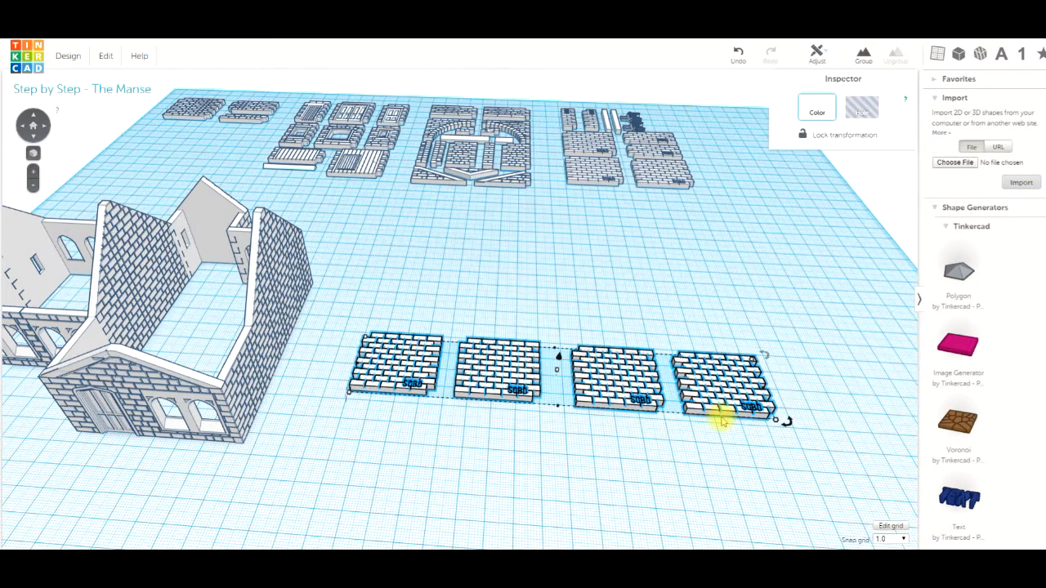
{"action": "left_click", "coordinate": [830, 59]}
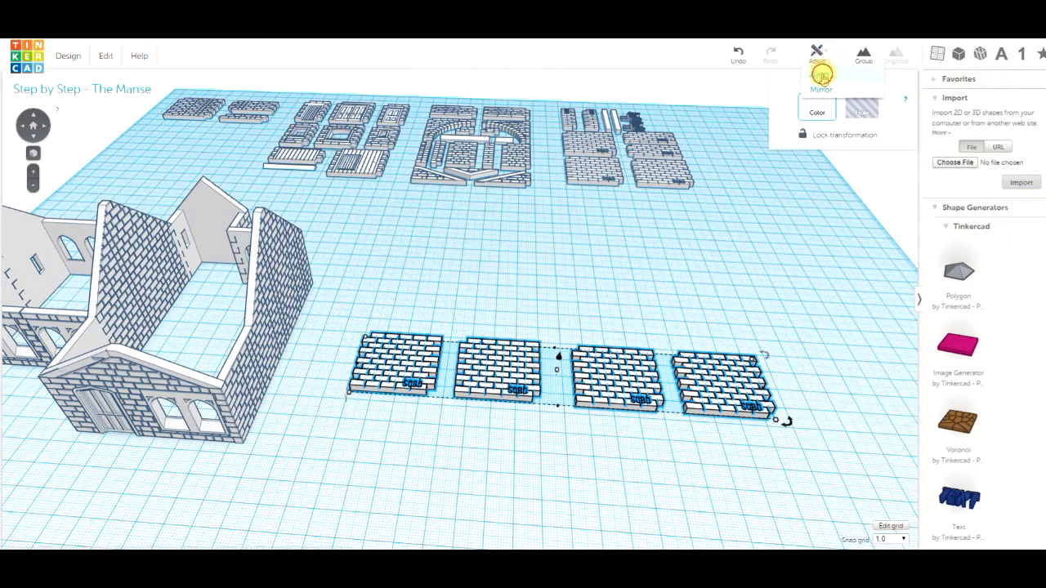
{"action": "left_click", "coordinate": [819, 73]}
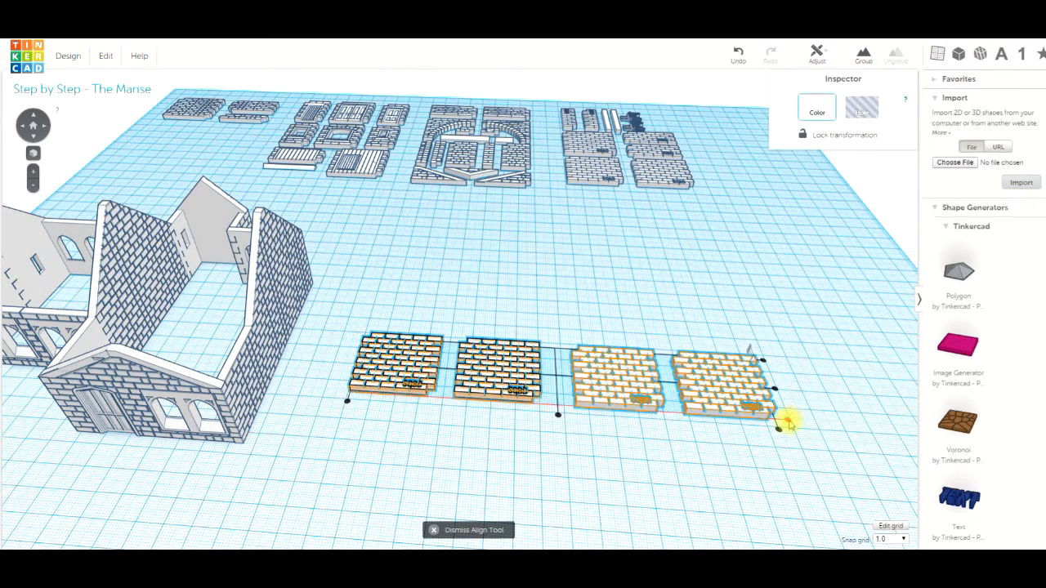
{"action": "left_click", "coordinate": [789, 421]}
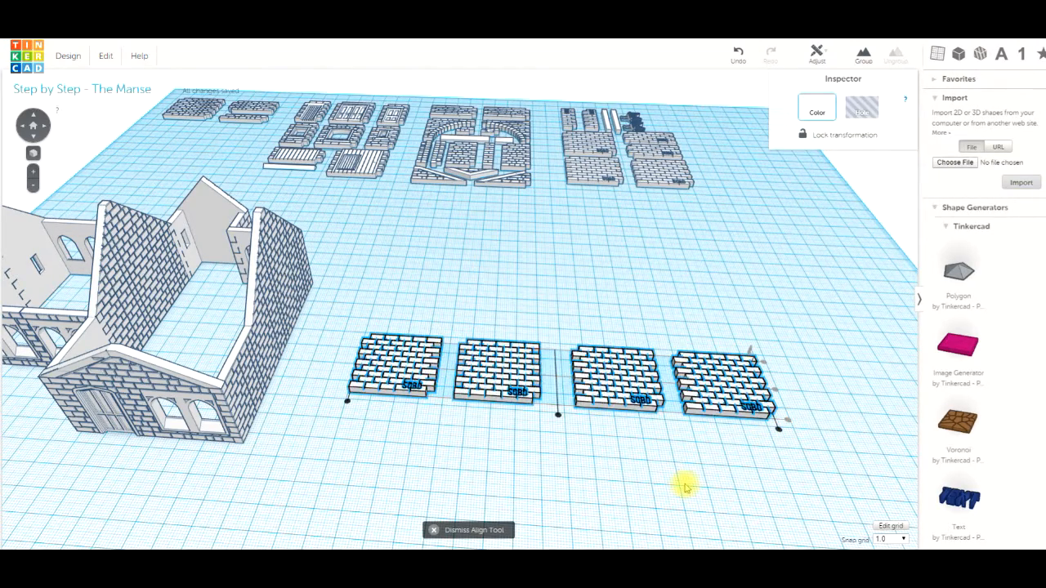
{"action": "left_click", "coordinate": [684, 482]}
Place a workplane on the first panel's end face and move the second brick panel flush against it
{"action": "right_click_drag", "start_coordinate": [684, 481], "coordinate": [445, 400]}
{"action": "scroll", "coordinate": [443, 399], "scroll_direction": "up", "scroll_amount": 3}
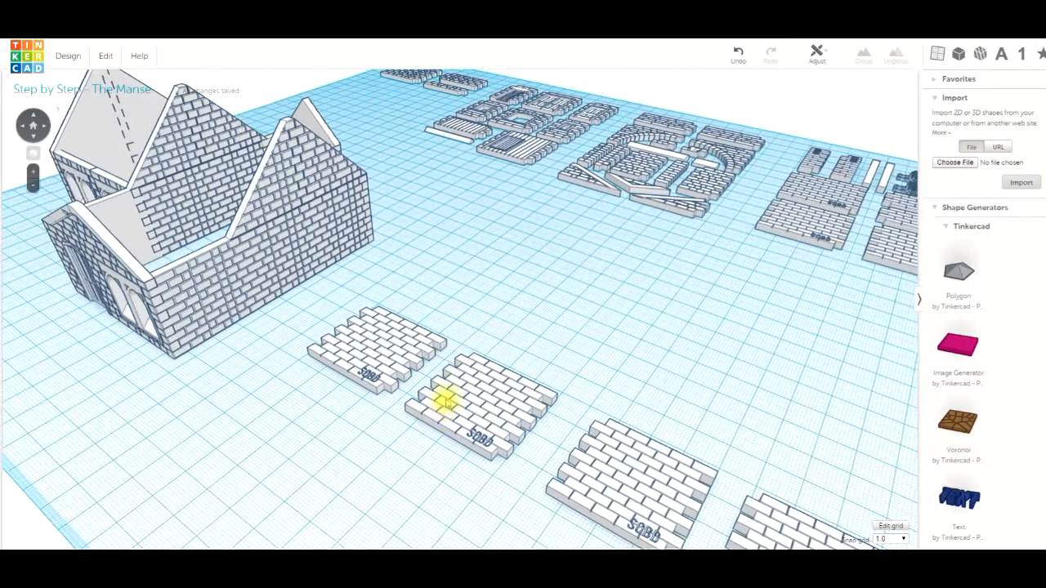
{"action": "left_click", "coordinate": [936, 55]}
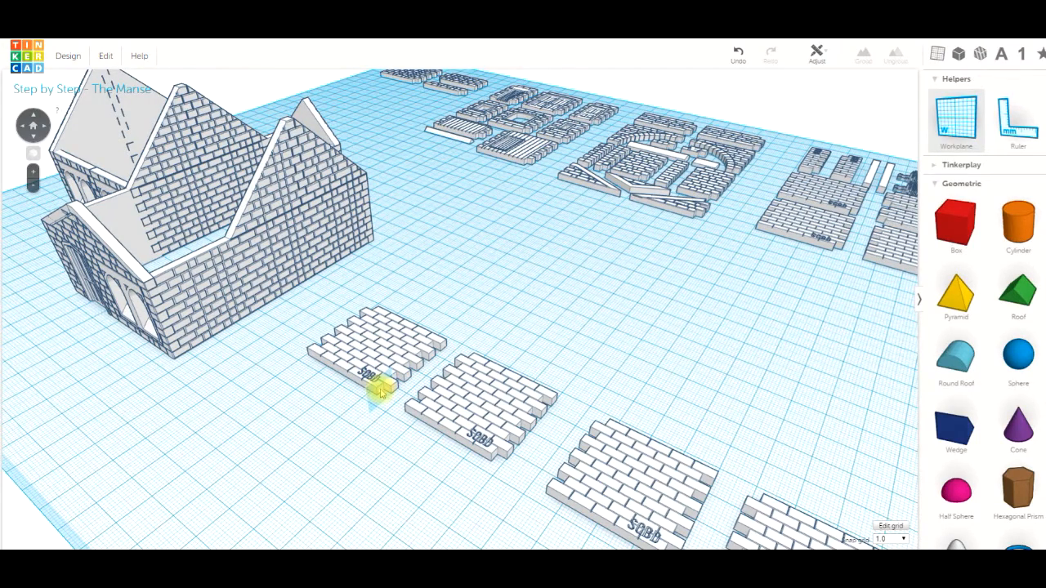
{"action": "left_click", "coordinate": [380, 392]}
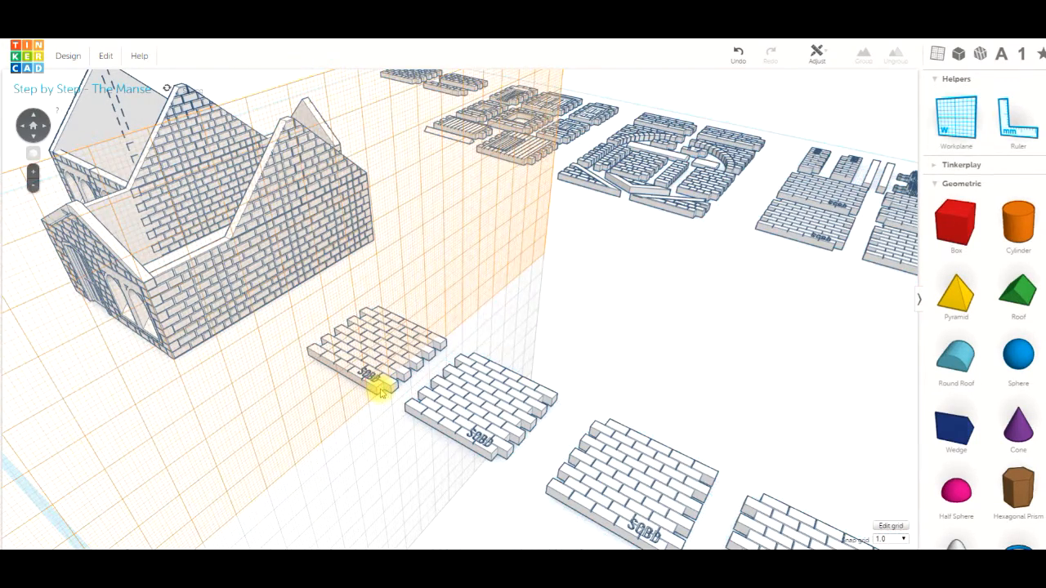
{"action": "left_click", "coordinate": [483, 403]}
{"action": "left_click", "coordinate": [548, 439]}
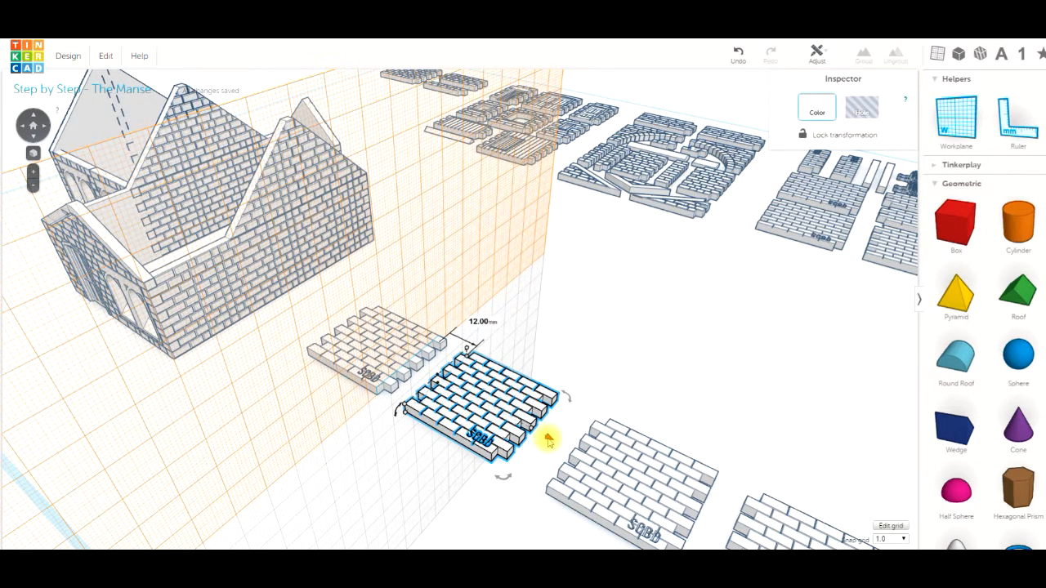
{"action": "left_click_drag", "start_coordinate": [548, 438], "coordinate": [509, 434]}
{"action": "left_click", "coordinate": [548, 413]}
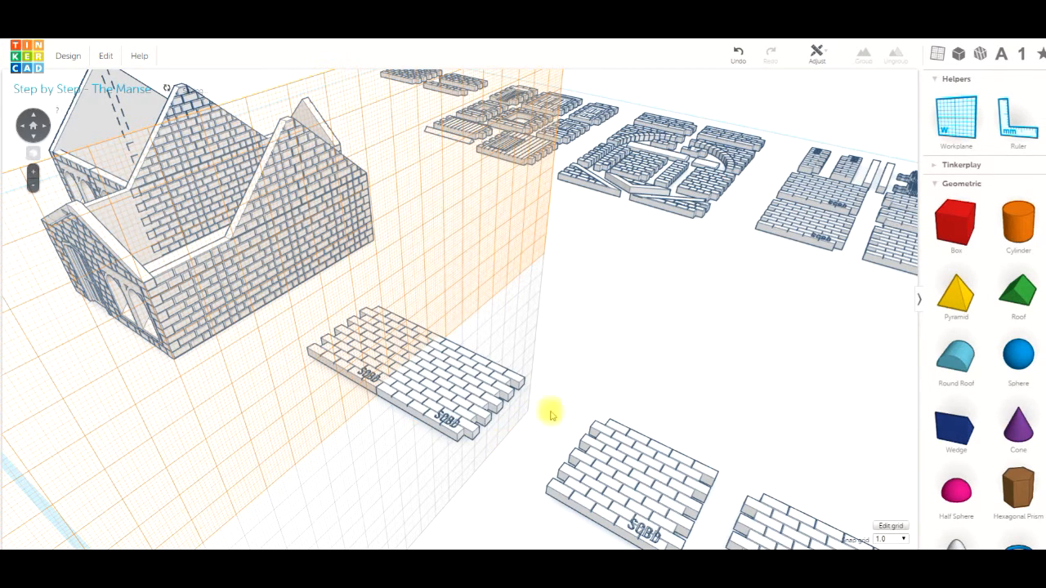
Place the workplane on the second panel's end face and move the third brick panel flush against it
{"action": "left_click", "coordinate": [955, 124]}
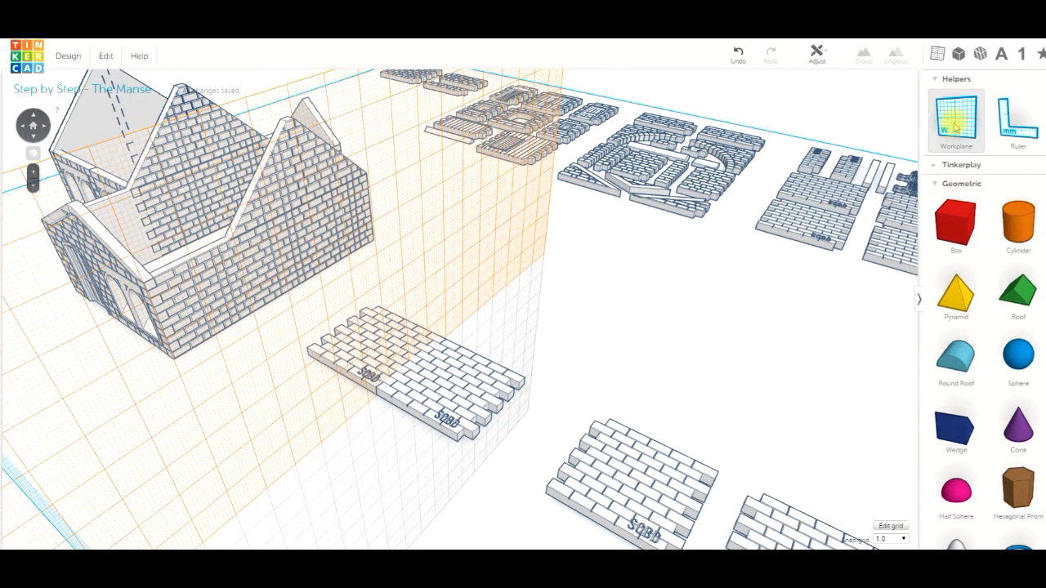
{"action": "left_click", "coordinate": [460, 436]}
{"action": "left_click", "coordinate": [593, 482]}
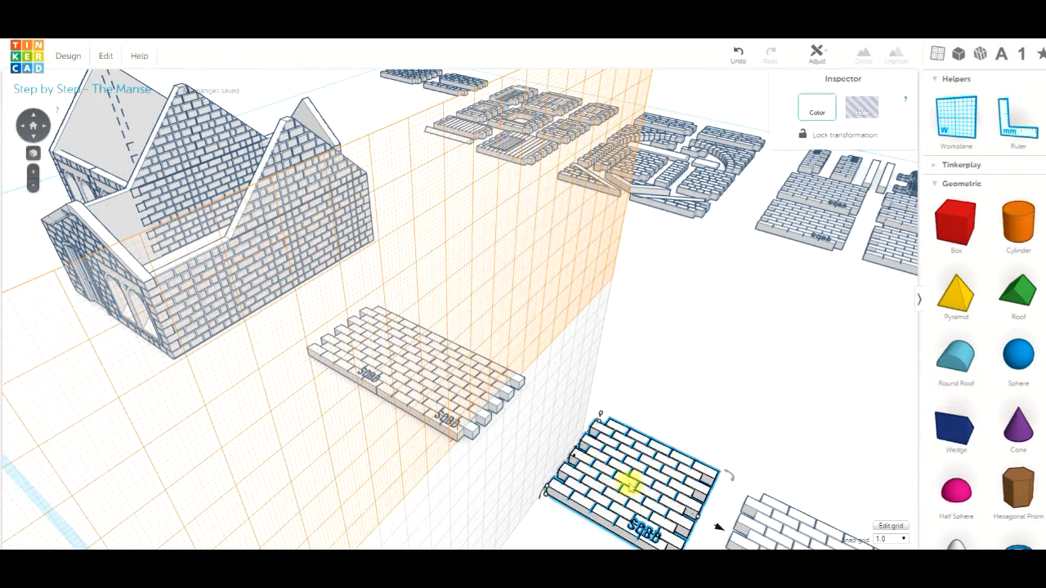
{"action": "left_click_drag", "start_coordinate": [718, 530], "coordinate": [605, 488]}
{"action": "left_click_drag", "start_coordinate": [603, 488], "coordinate": [603, 483]}
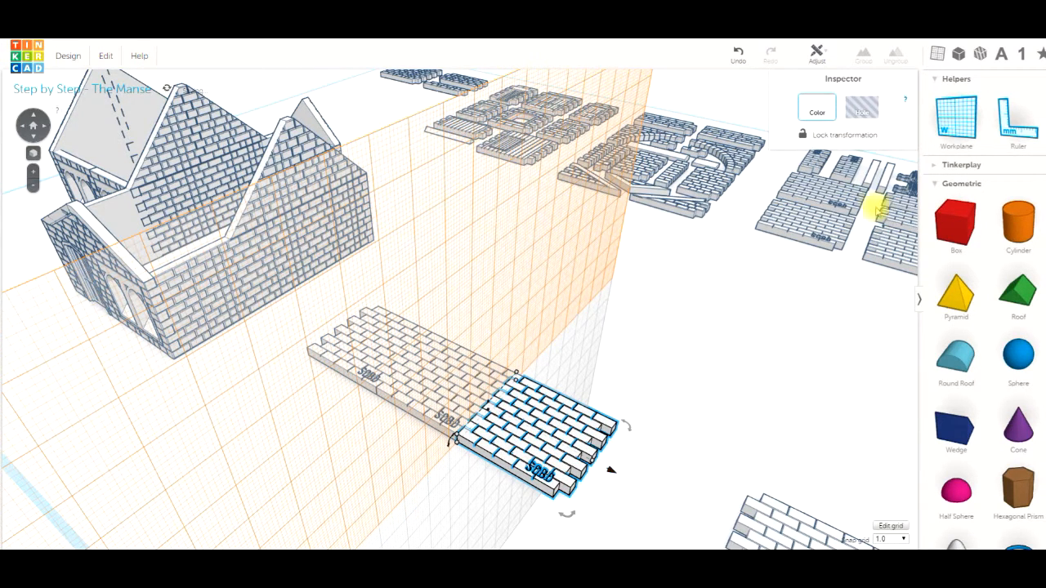
Place the workplane on the third panel's end face and move the fourth brick panel flush against it
{"action": "left_click", "coordinate": [951, 129]}
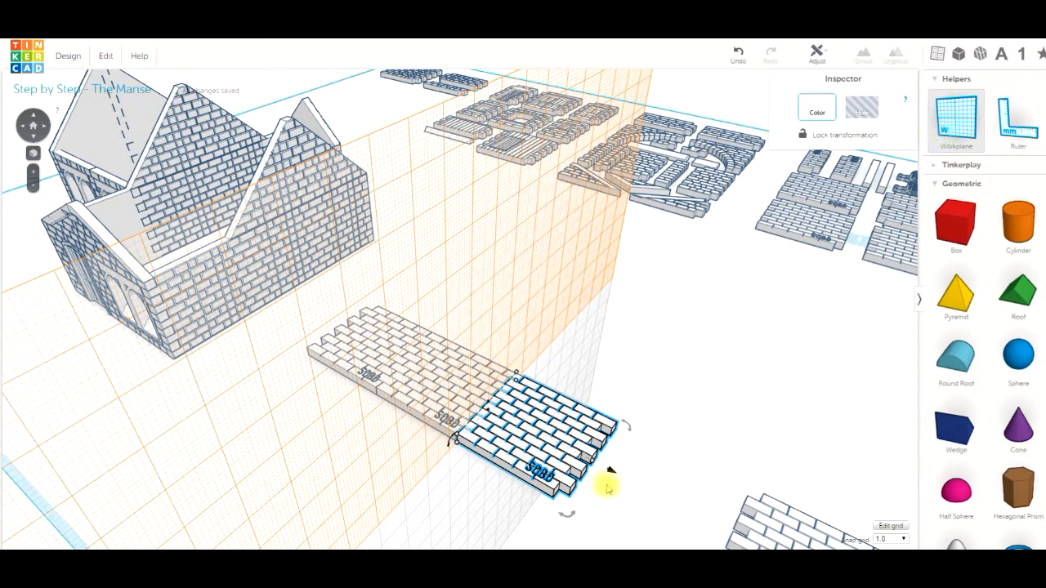
{"action": "left_click", "coordinate": [556, 491]}
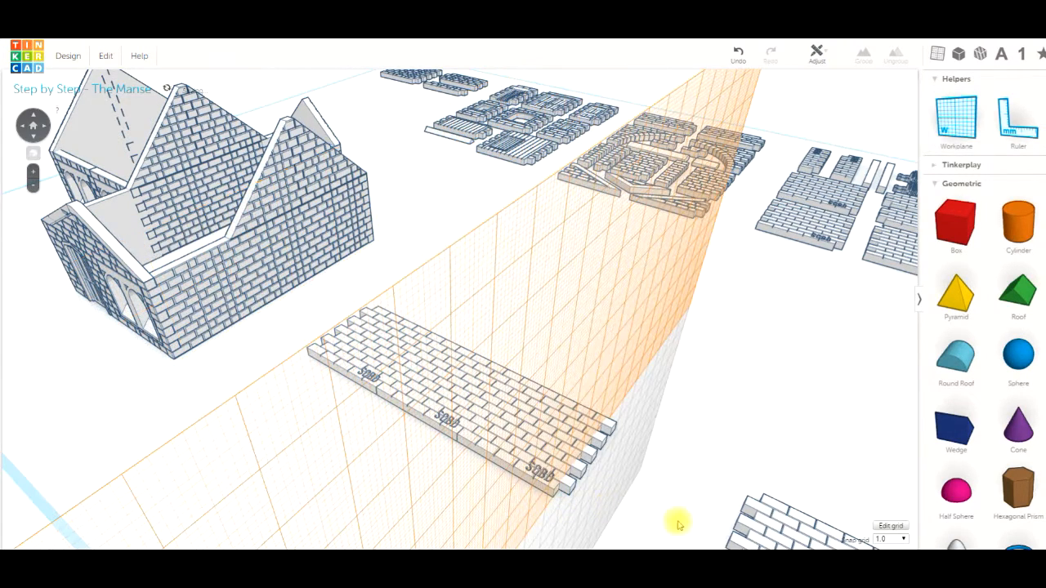
{"action": "left_click", "coordinate": [759, 528]}
{"action": "scroll", "coordinate": [708, 488], "scroll_direction": "down", "scroll_amount": 3}
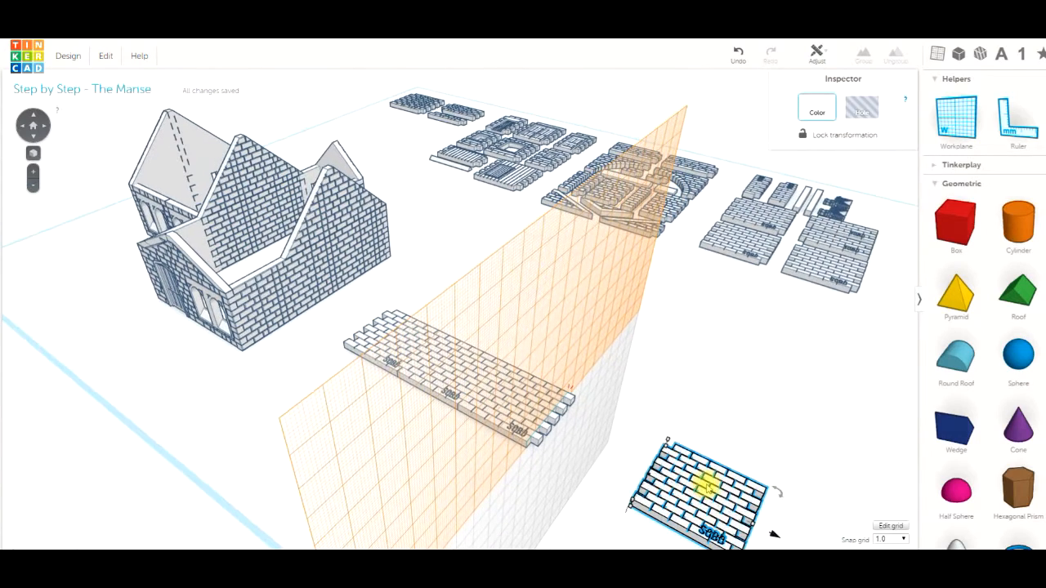
{"action": "left_click_drag", "start_coordinate": [774, 537], "coordinate": [646, 487]}
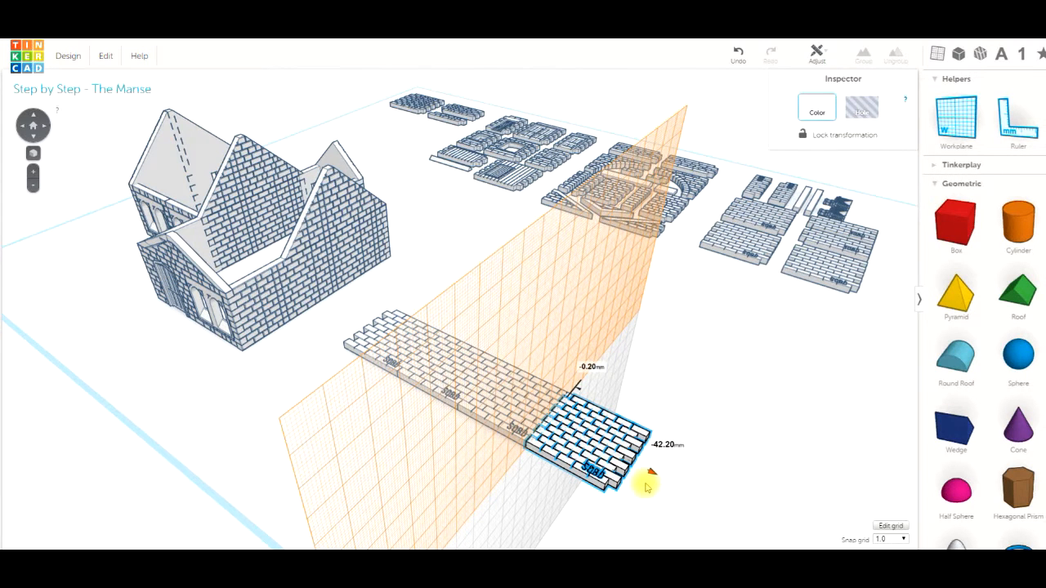
{"action": "left_click_drag", "start_coordinate": [647, 488], "coordinate": [650, 485]}
{"action": "left_click", "coordinate": [703, 456]}
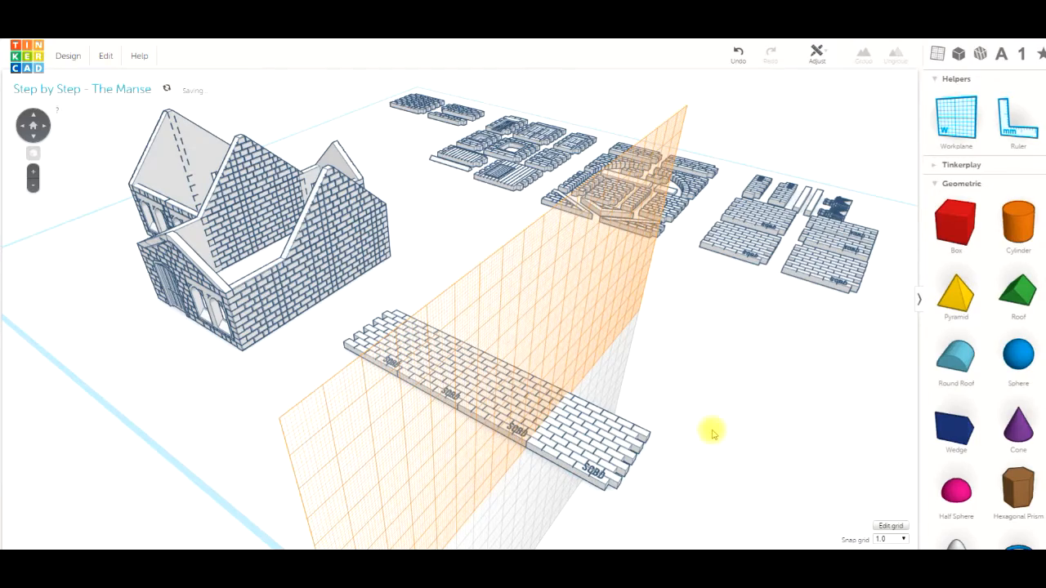
Return the workplane to the base grid and group the four joined brick panels into one wall
{"action": "right_click_drag", "start_coordinate": [625, 395], "coordinate": [685, 421]}
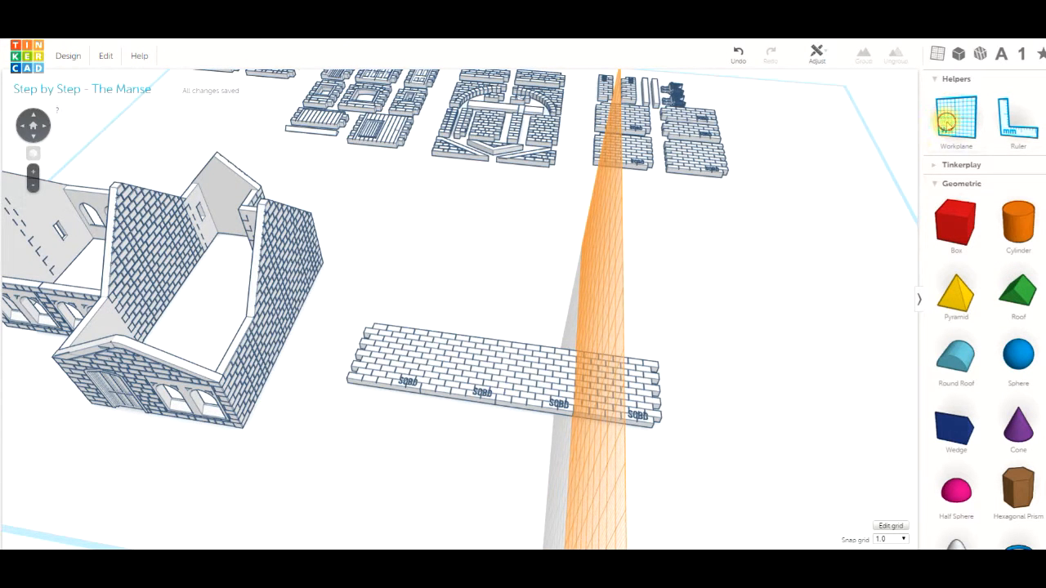
{"action": "left_click", "coordinate": [947, 124]}
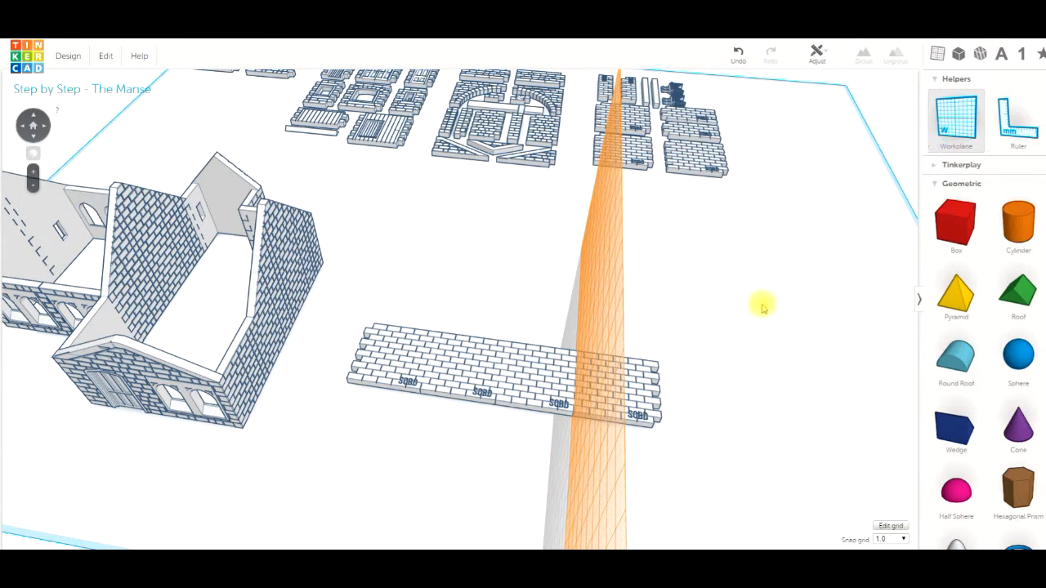
{"action": "left_click", "coordinate": [731, 279]}
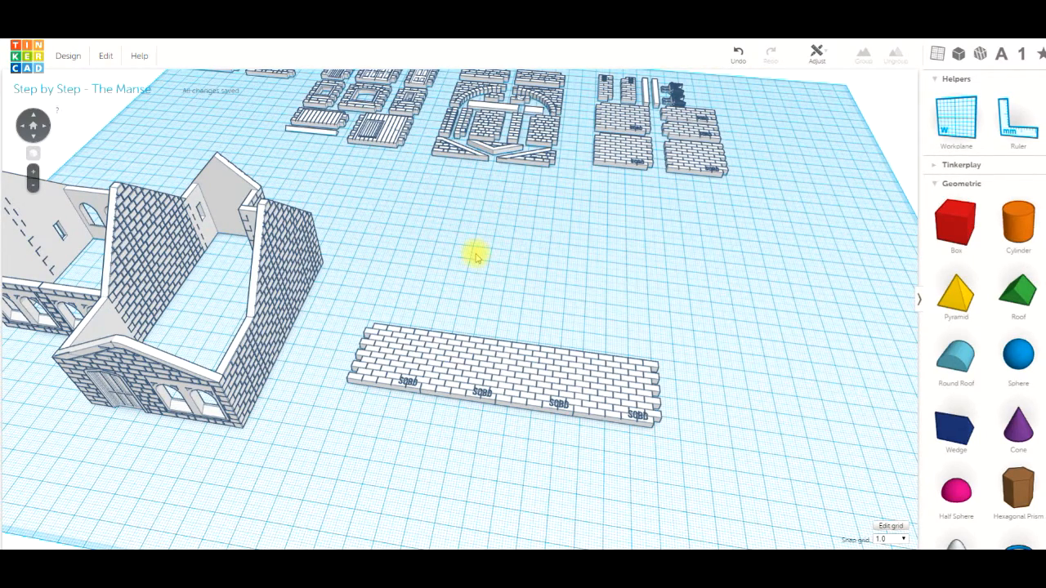
{"action": "left_click_drag", "start_coordinate": [402, 304], "coordinate": [611, 423]}
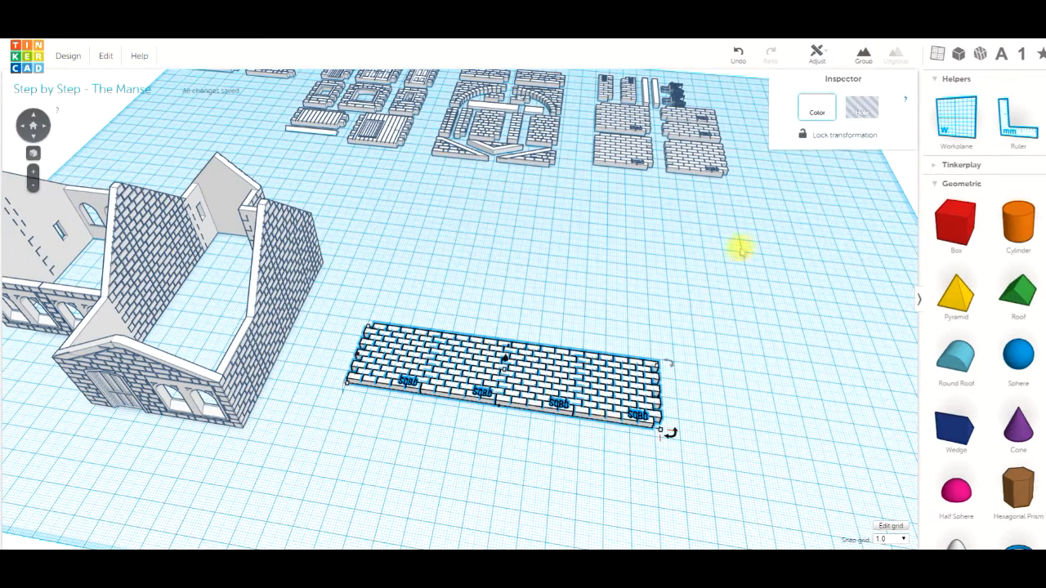
{"action": "left_click", "coordinate": [863, 53]}
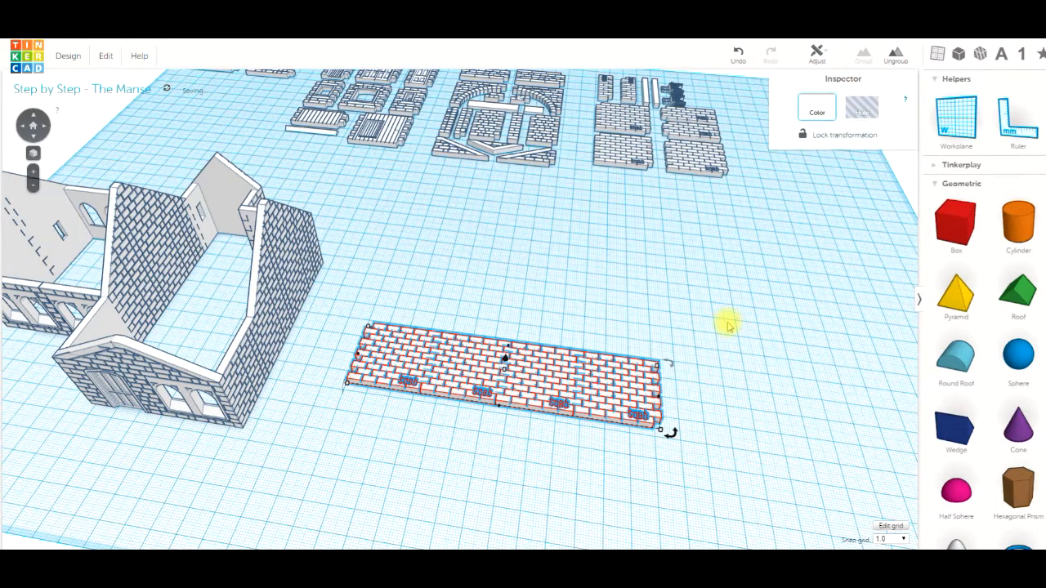
{"action": "left_click", "coordinate": [727, 324]}
{"action": "left_click", "coordinate": [511, 388]}
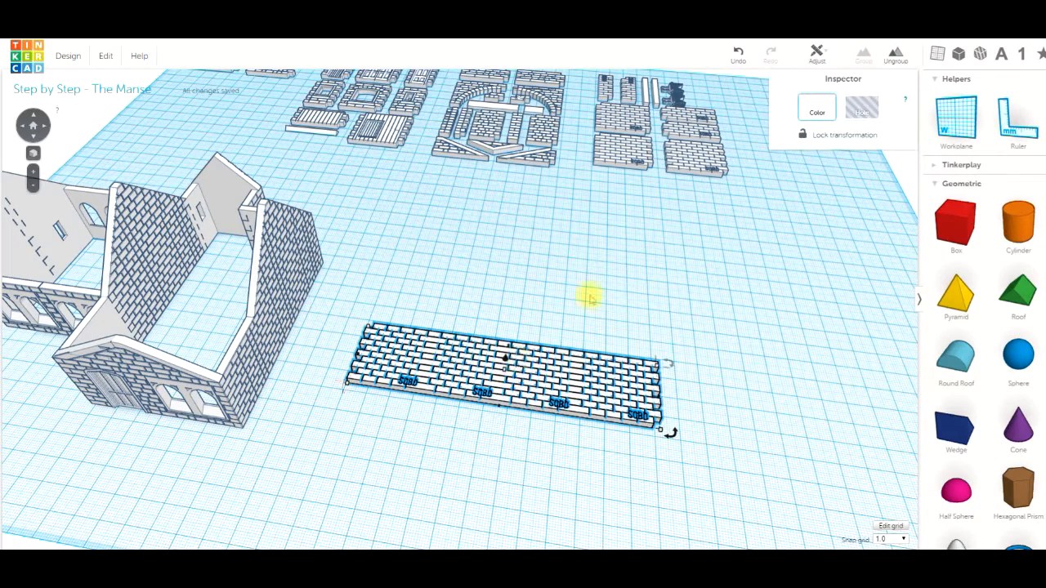
{"action": "left_click", "coordinate": [616, 266]}
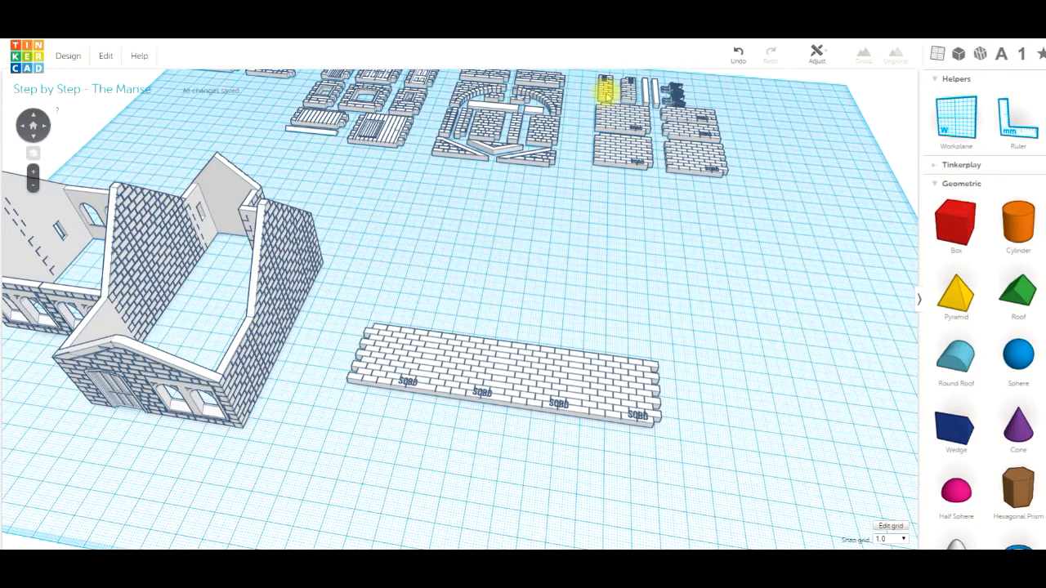
Duplicate the two narrow toothed brick end pieces and place one copy at each end of the grouped wall
{"action": "left_click", "coordinate": [606, 92]}
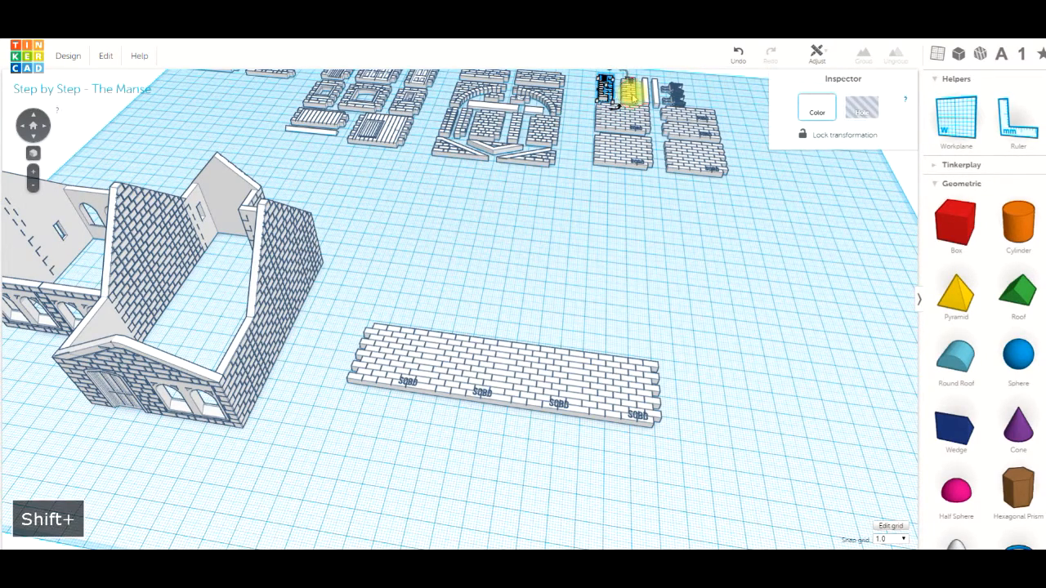
{"action": "left_click", "coordinate": [631, 94], "text": "shift"}
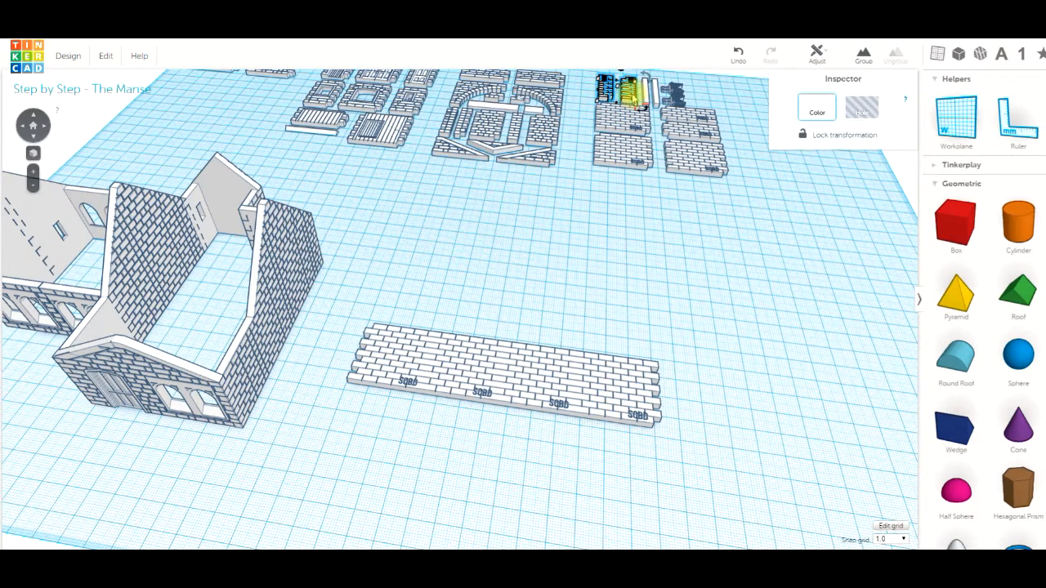
{"action": "key", "text": "ctrl+d"}
{"action": "left_click_drag", "start_coordinate": [631, 94], "coordinate": [321, 356]}
{"action": "left_click", "coordinate": [503, 287]}
{"action": "left_click_drag", "start_coordinate": [542, 297], "coordinate": [688, 415]}
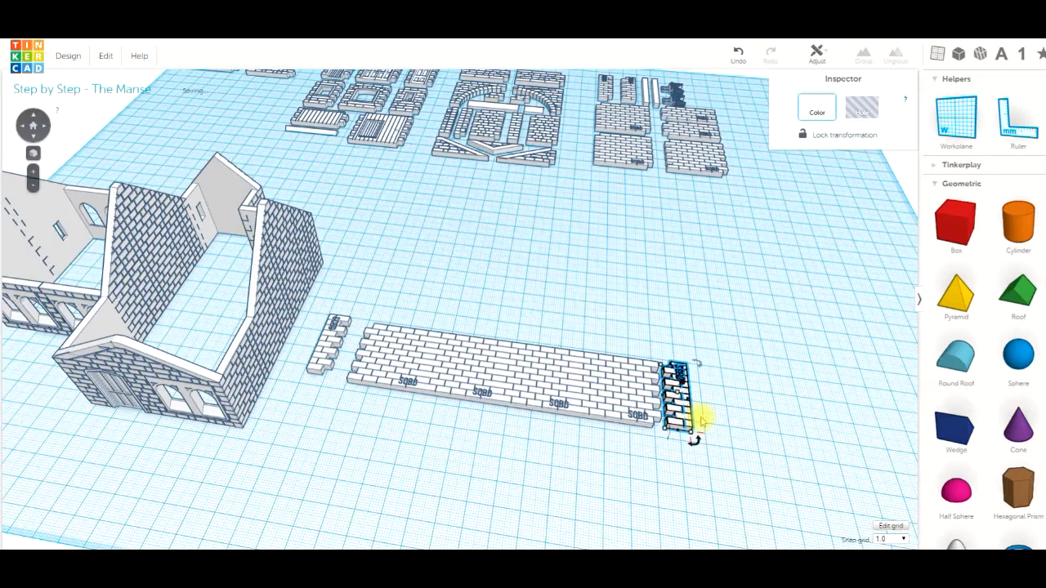
{"action": "scroll", "coordinate": [695, 416], "scroll_direction": "up", "scroll_amount": 3}
{"action": "left_click", "coordinate": [423, 464]}
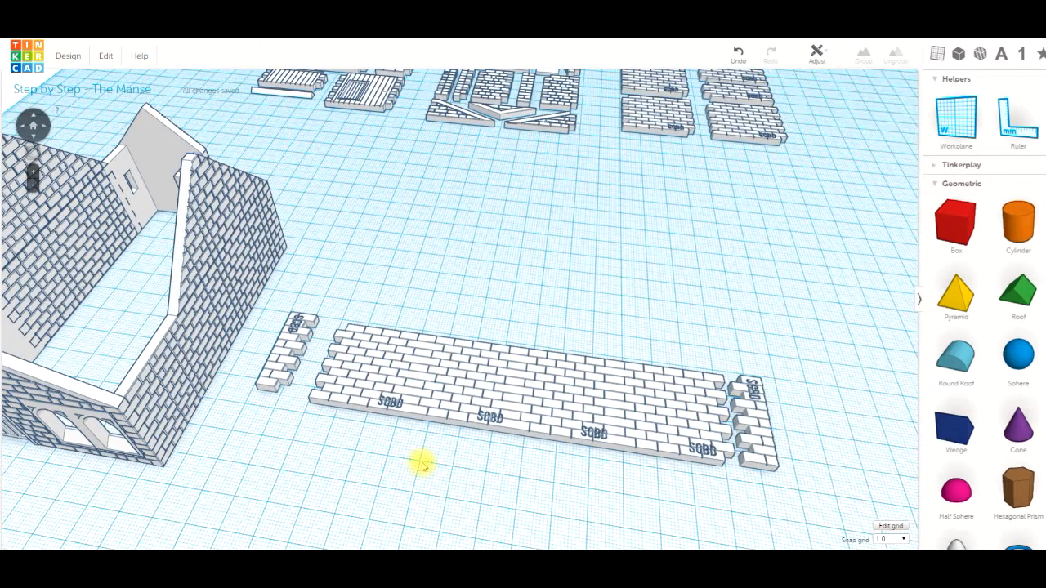
Align the two end pieces and the grouped wall along their front edges
{"action": "left_click_drag", "start_coordinate": [297, 290], "coordinate": [766, 393]}
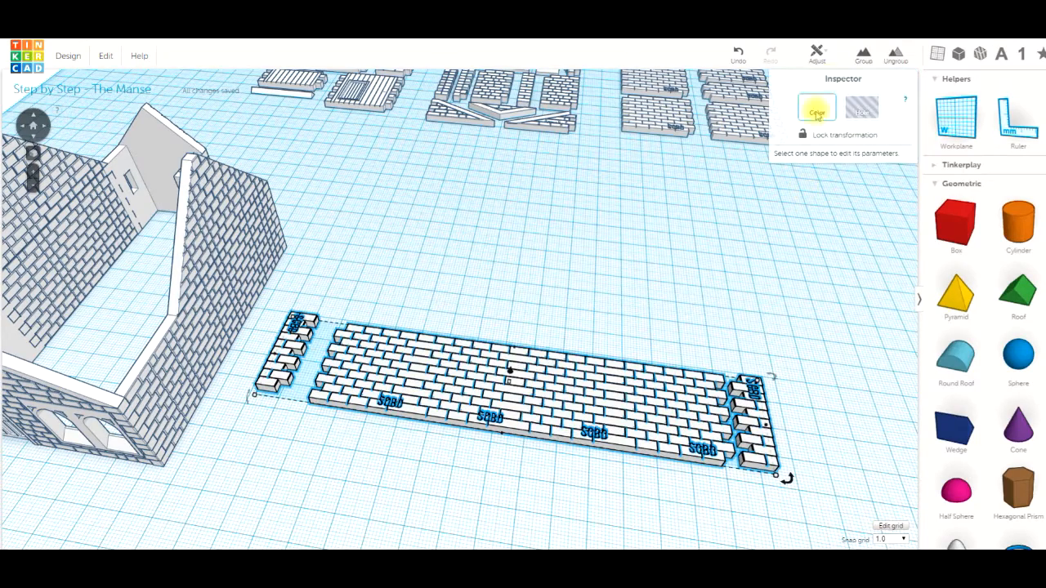
{"action": "left_click", "coordinate": [817, 54]}
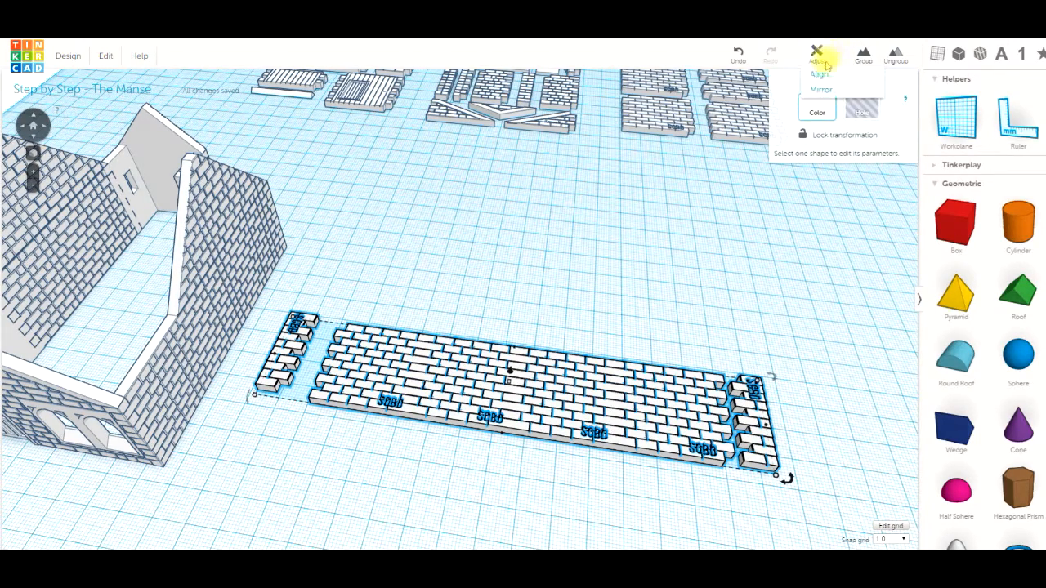
{"action": "left_click", "coordinate": [820, 75]}
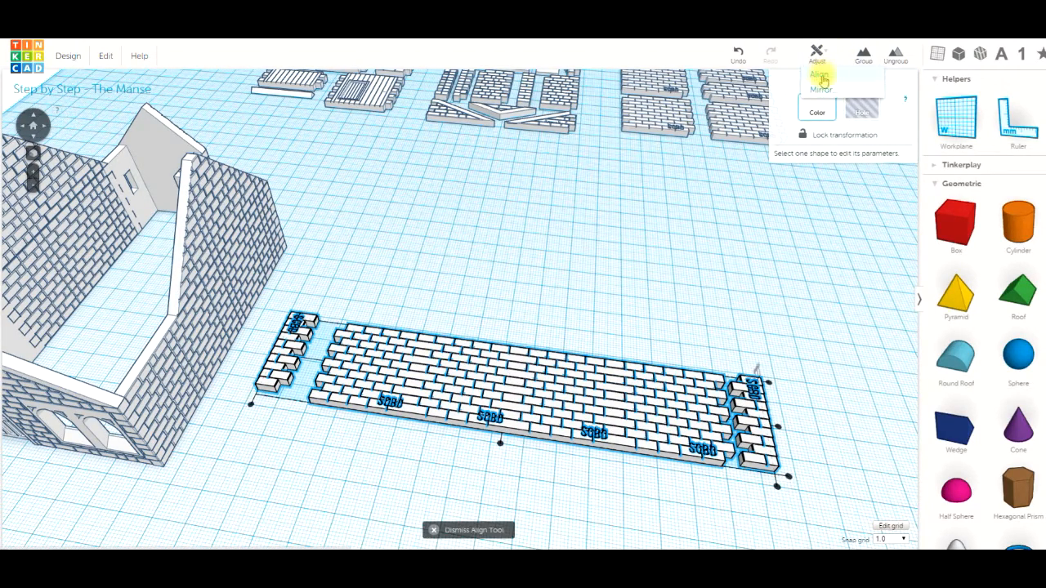
{"action": "left_click", "coordinate": [789, 479]}
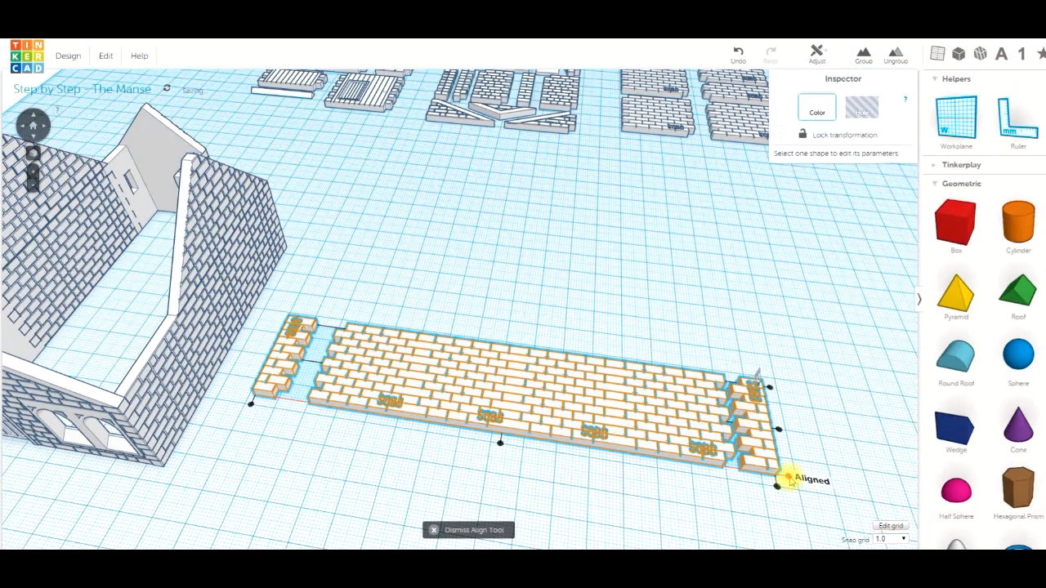
{"action": "left_click", "coordinate": [545, 484]}
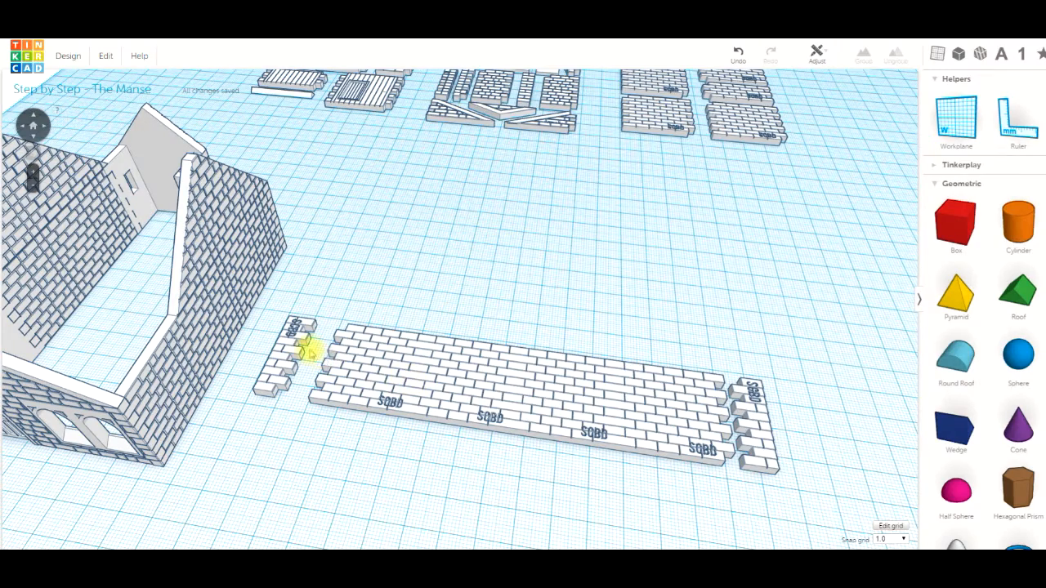
Place a workplane on the inner face of the end piece nearest the building and move the wall flush against it
{"action": "right_click_drag", "start_coordinate": [299, 386], "coordinate": [290, 355]}
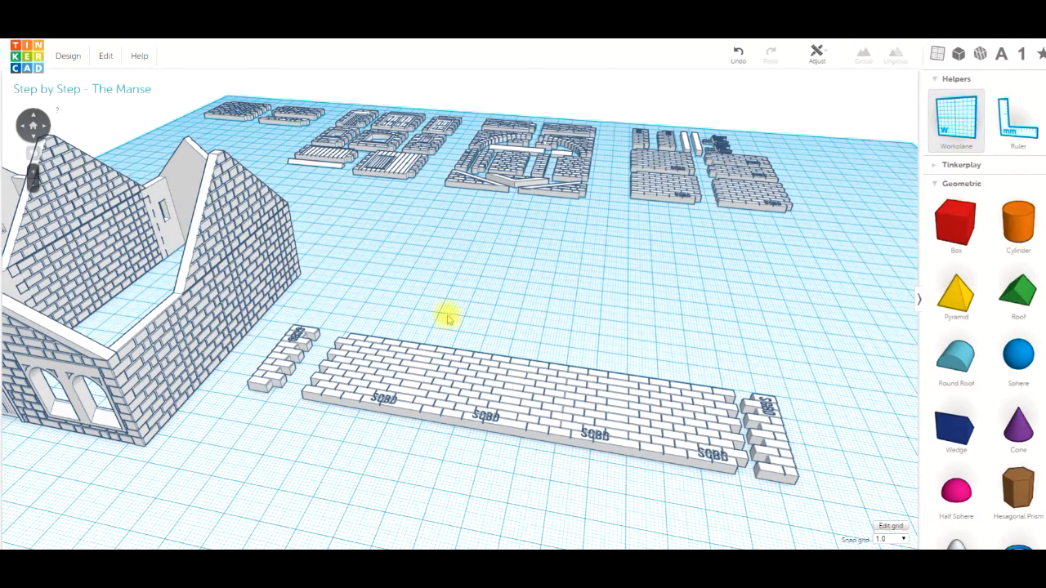
{"action": "left_click", "coordinate": [270, 393]}
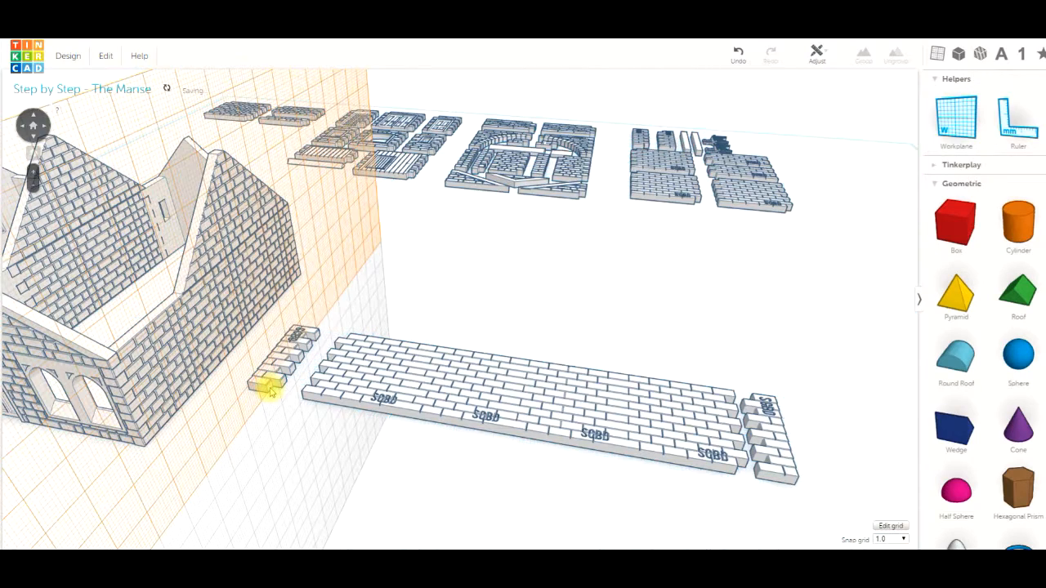
{"action": "left_click", "coordinate": [381, 394]}
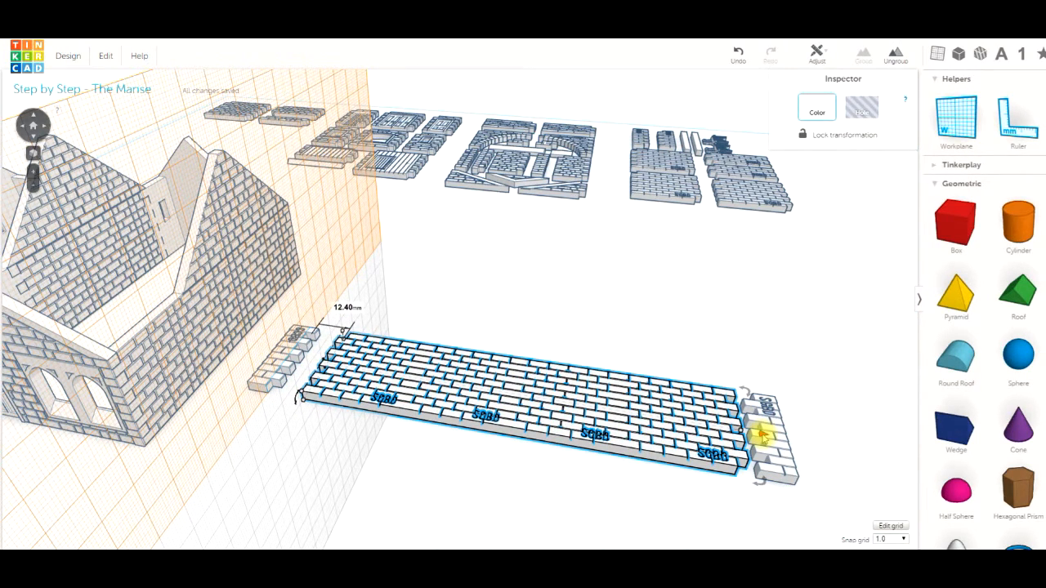
{"action": "left_click_drag", "start_coordinate": [762, 435], "coordinate": [717, 440]}
Place the workplane on the wall's far end face and move the remaining end piece flush against it
{"action": "right_click_drag", "start_coordinate": [606, 487], "coordinate": [658, 462]}
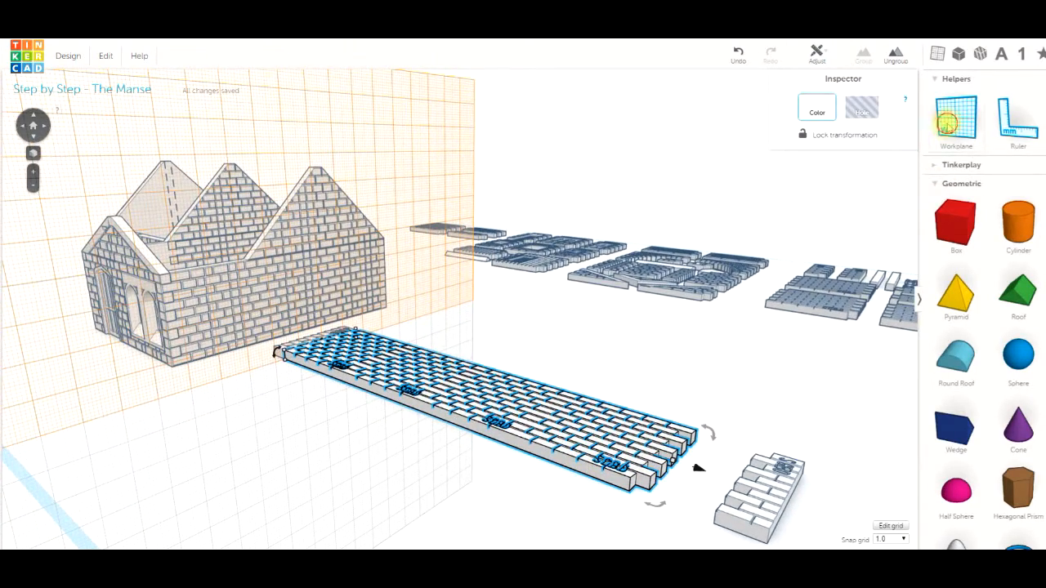
{"action": "left_click", "coordinate": [948, 122]}
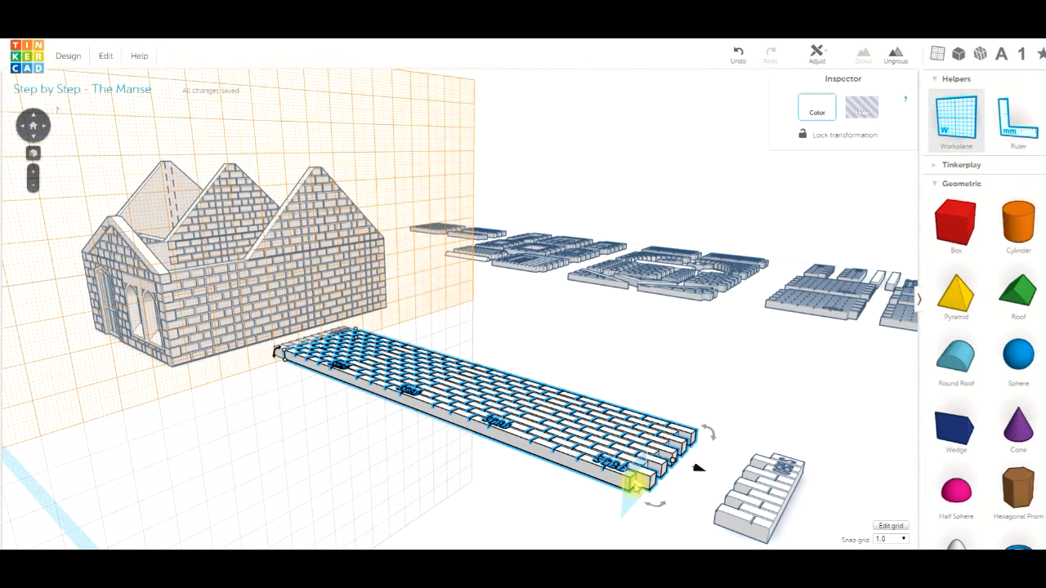
{"action": "left_click", "coordinate": [635, 484]}
{"action": "left_click", "coordinate": [756, 498]}
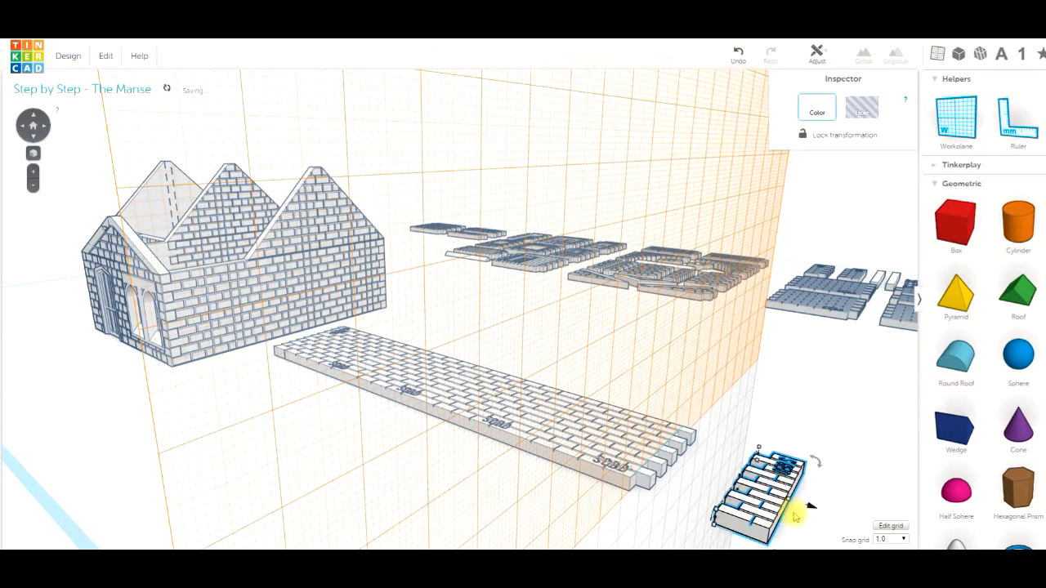
{"action": "left_click_drag", "start_coordinate": [811, 509], "coordinate": [716, 496]}
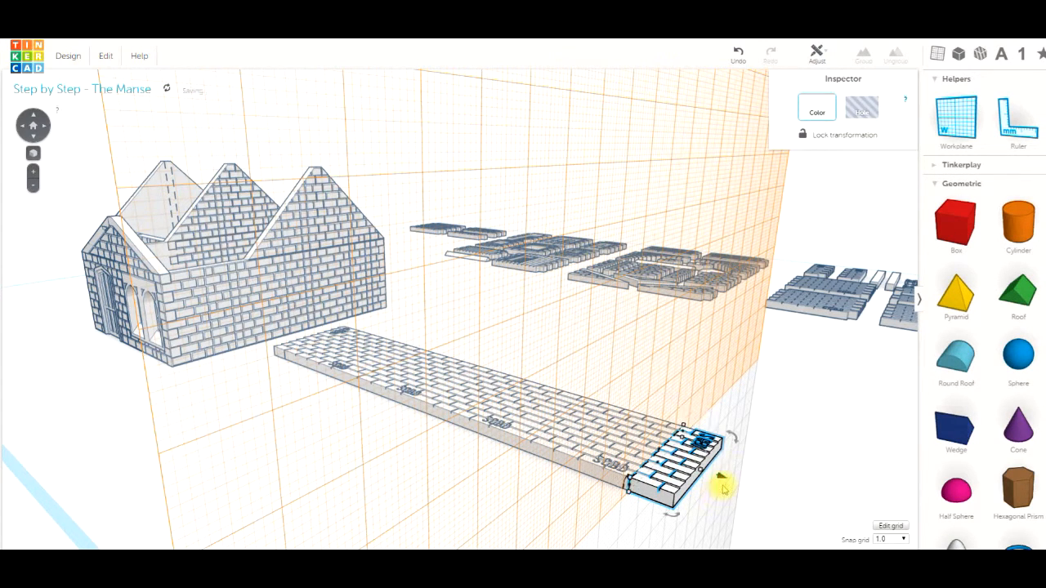
{"action": "left_click", "coordinate": [745, 468]}
Return the workplane to the base grid and group the wall with both end pieces
{"action": "right_click_drag", "start_coordinate": [719, 385], "coordinate": [897, 257]}
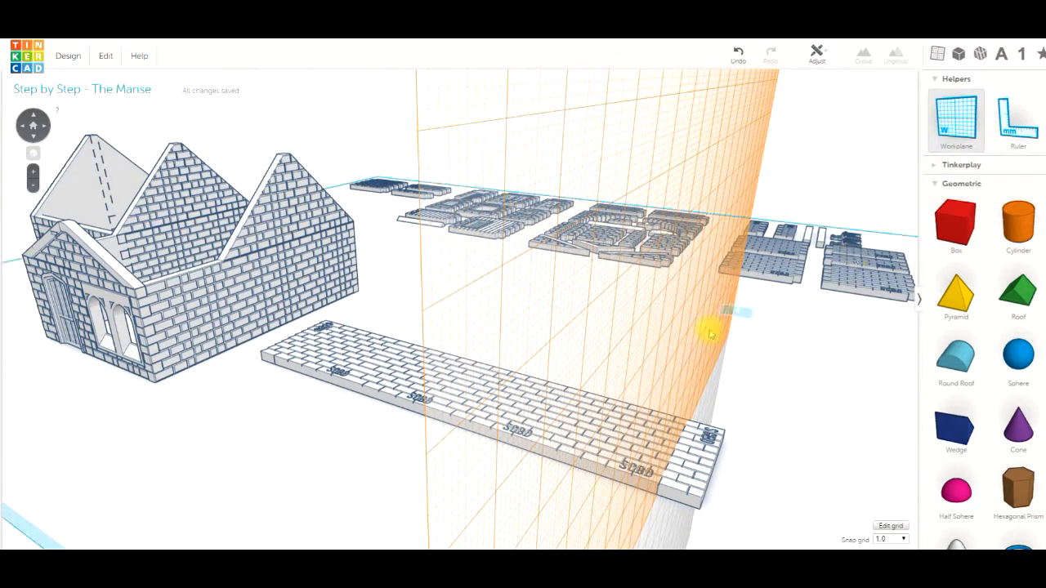
{"action": "right_click_drag", "start_coordinate": [581, 324], "coordinate": [346, 327]}
{"action": "left_click_drag", "start_coordinate": [277, 331], "coordinate": [726, 432]}
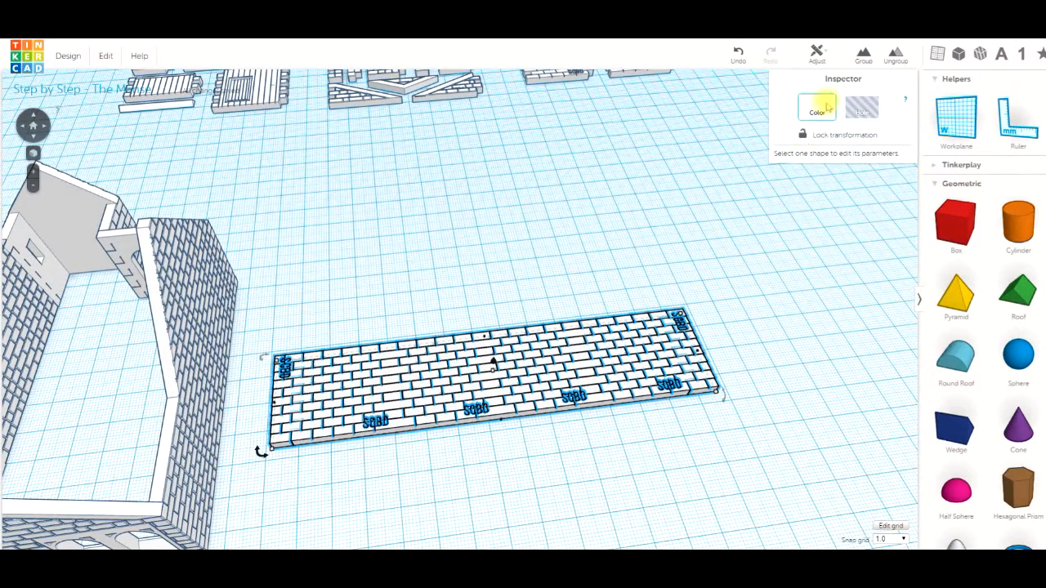
{"action": "left_click", "coordinate": [862, 57]}
{"action": "left_click", "coordinate": [655, 247]}
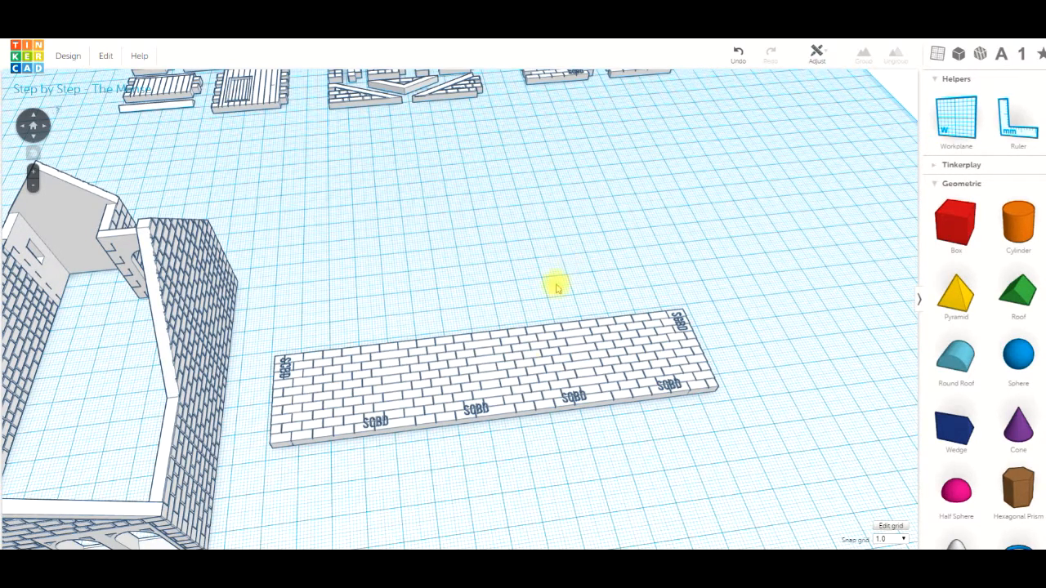
Move the grouped wall 99 mm and 116 mm away from the building, and place a duplicate of it closer to the building
{"action": "left_click_drag", "start_coordinate": [524, 363], "coordinate": [689, 128]}
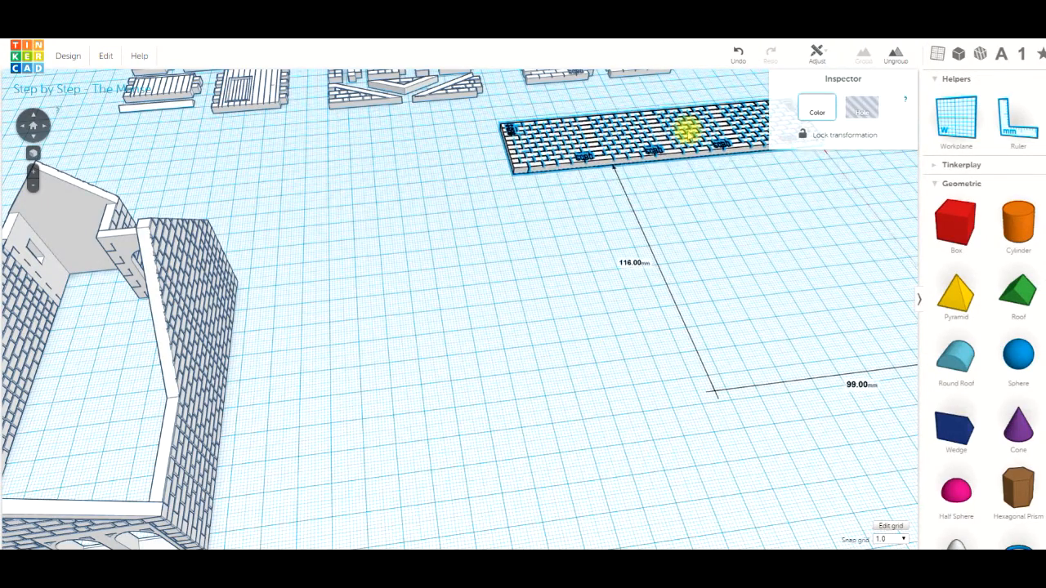
{"action": "left_click", "coordinate": [663, 225]}
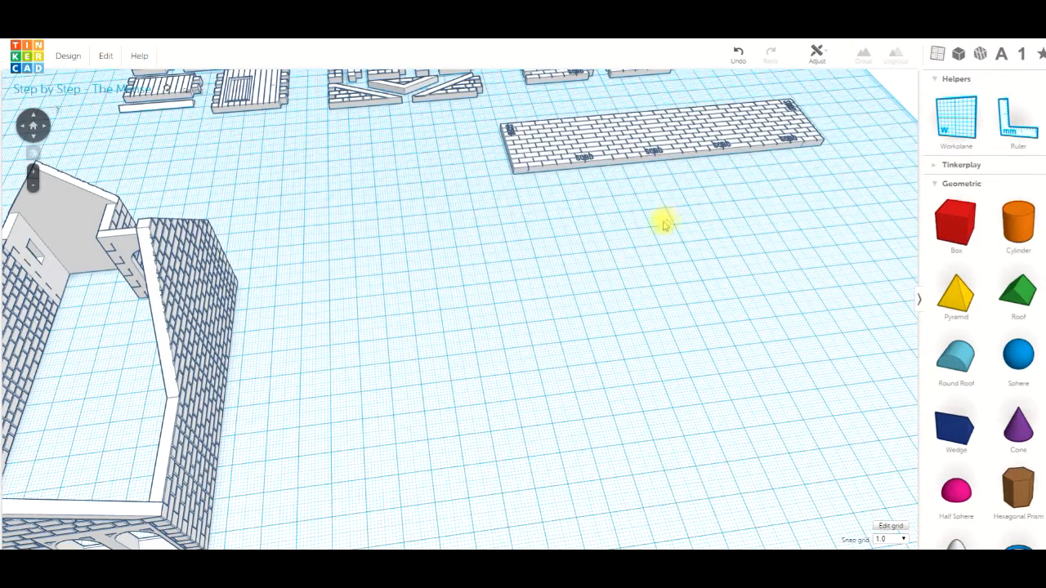
{"action": "left_click", "coordinate": [638, 143]}
{"action": "key", "text": "ctrl+d"}
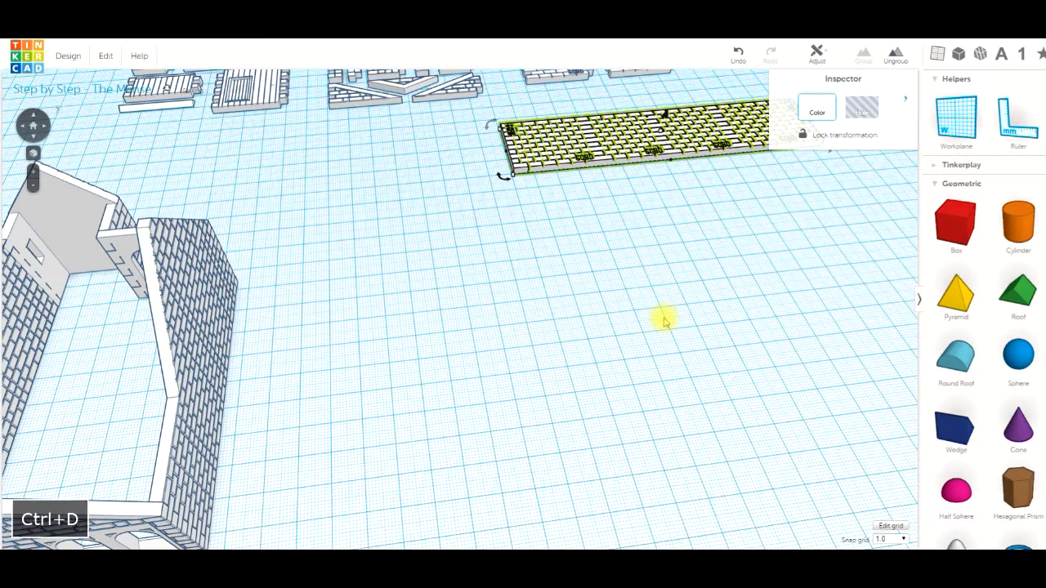
{"action": "left_click_drag", "start_coordinate": [613, 140], "coordinate": [500, 338]}
{"action": "left_click", "coordinate": [571, 237]}
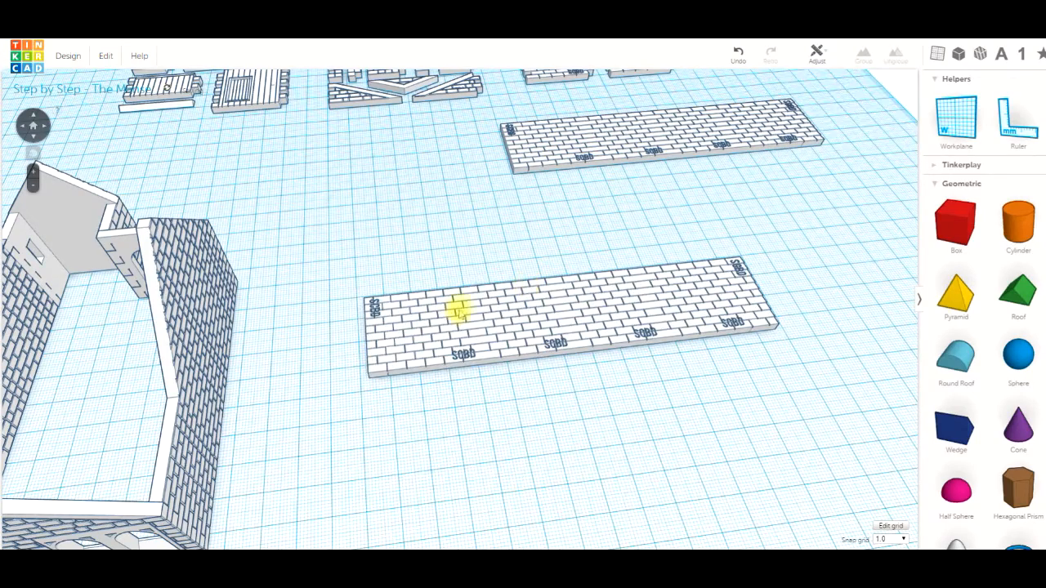
Duplicate one of the square brick panels and place the copy between the building and the nearer long wall
{"action": "right_click_drag", "start_coordinate": [317, 304], "coordinate": [232, 139]}
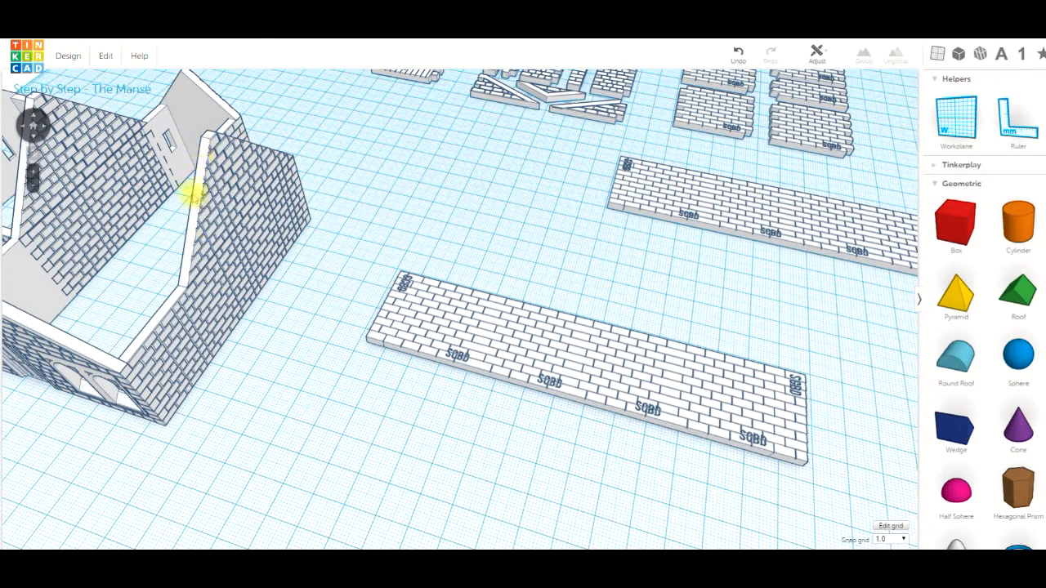
{"action": "mouse_move", "coordinate": [365, 166]}
{"action": "right_mouse_down"}
{"action": "mouse_move", "coordinate": [334, 163]}
{"action": "mouse_move", "coordinate": [345, 172]}
{"action": "right_mouse_up"}
{"action": "left_click", "coordinate": [782, 166]}
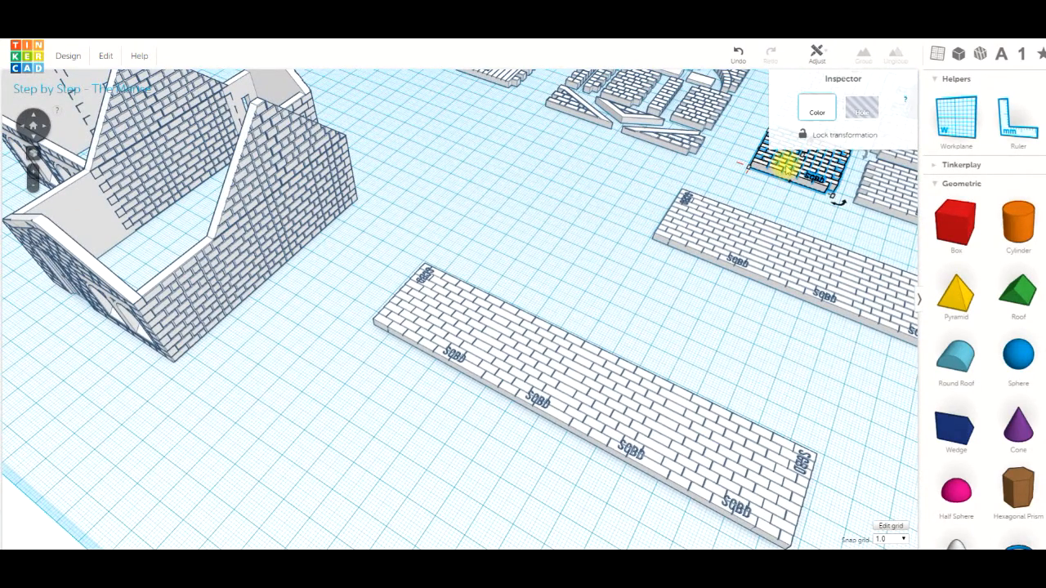
{"action": "key", "text": "ctrl+d"}
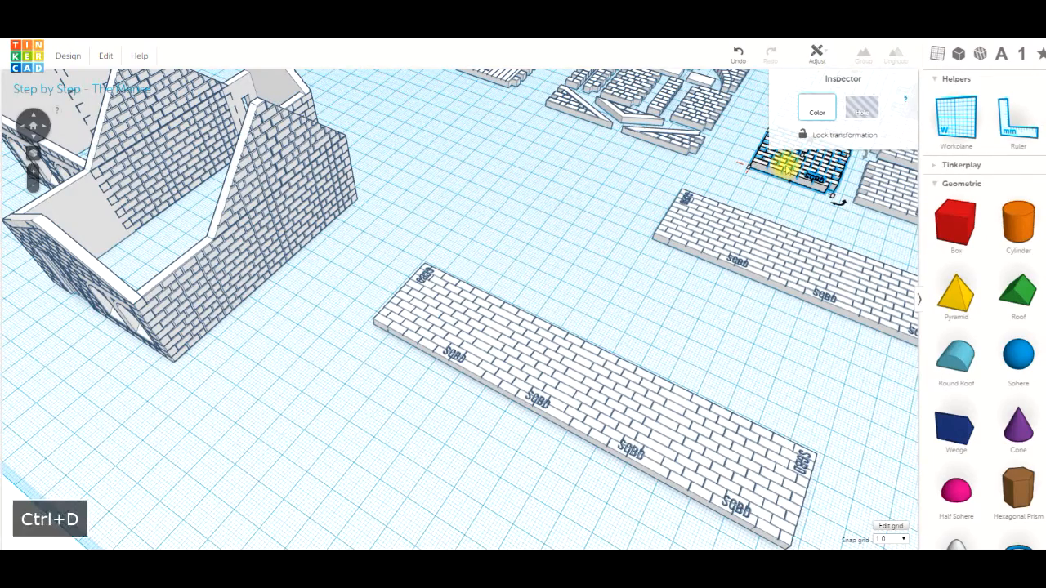
{"action": "left_click_drag", "start_coordinate": [784, 165], "coordinate": [390, 225]}
{"action": "right_click_drag", "start_coordinate": [284, 295], "coordinate": [316, 149]}
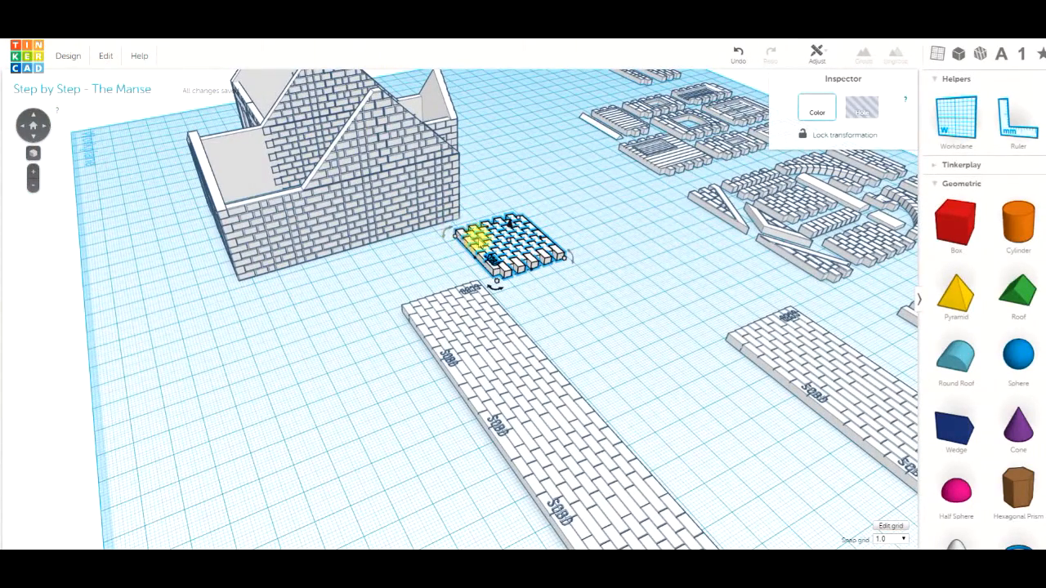
Tilt the copied brick panel to roughly the gable's roof slope and place it in front of the brick gable wall
{"action": "left_click_drag", "start_coordinate": [446, 234], "coordinate": [462, 260]}
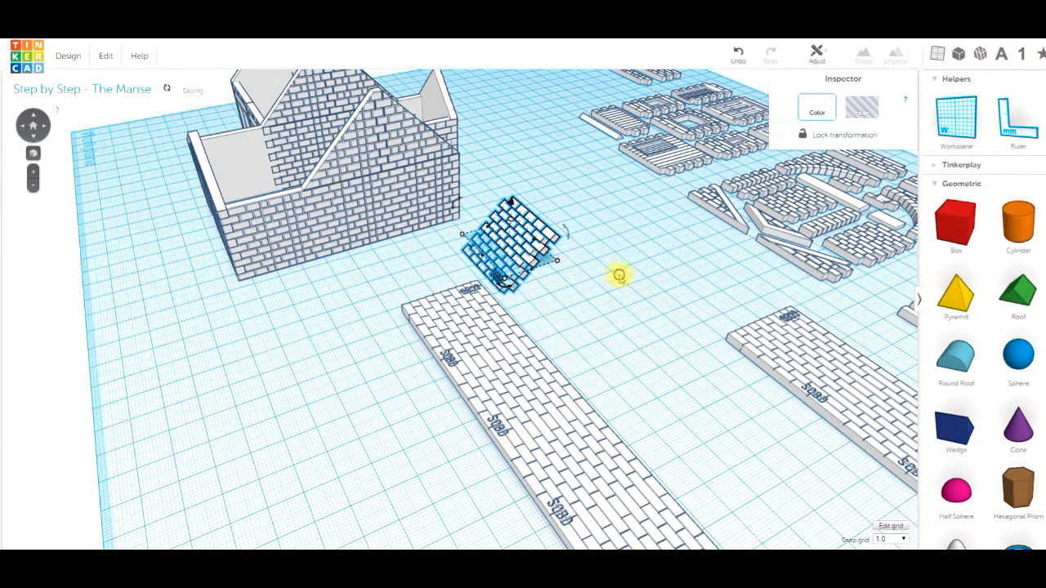
{"action": "left_click", "coordinate": [618, 275]}
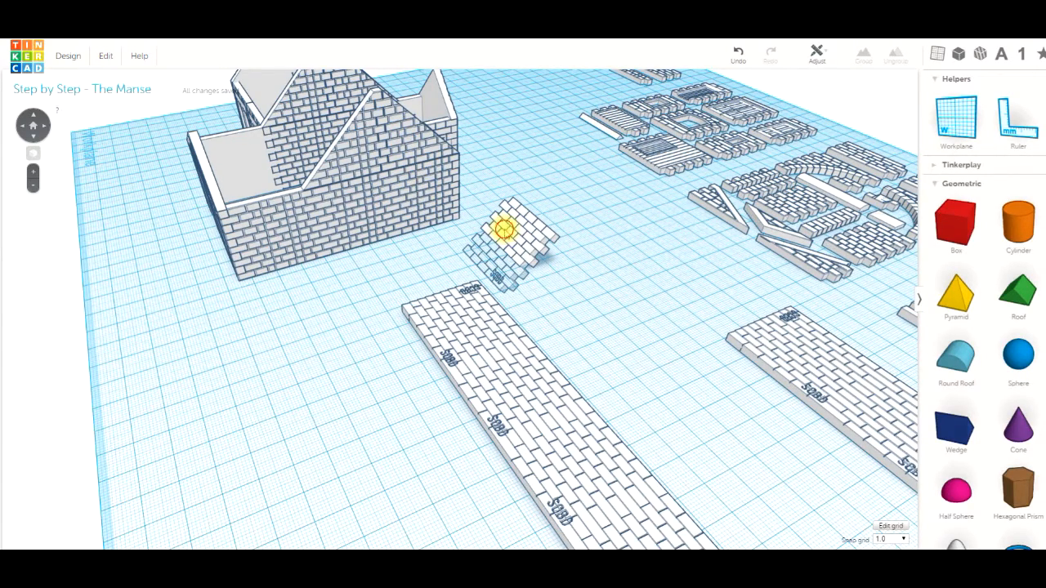
{"action": "left_click", "coordinate": [504, 230]}
{"action": "left_click_drag", "start_coordinate": [409, 245], "coordinate": [354, 303]}
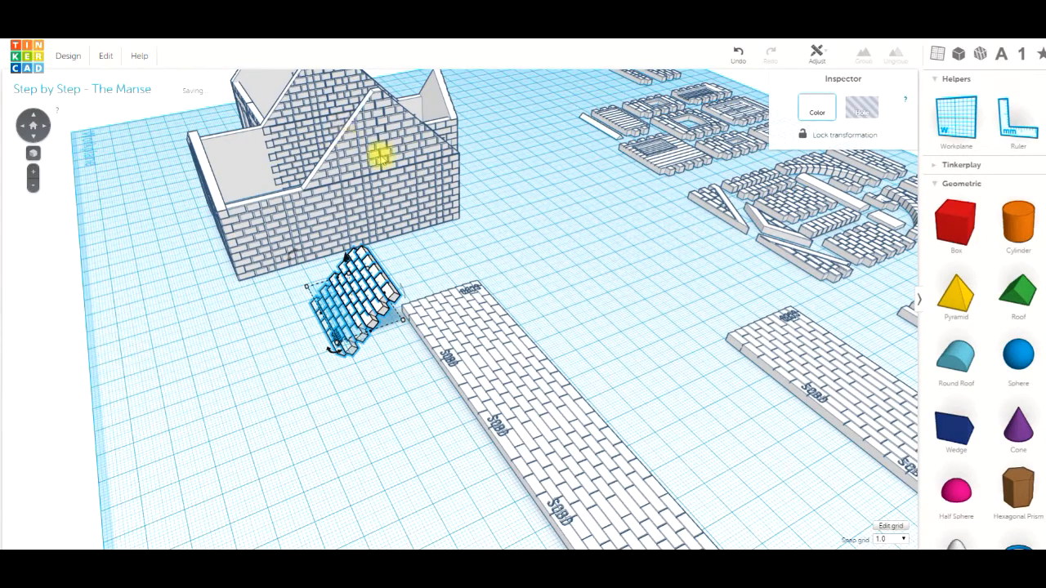
Place a workplane on the gable wall's sloping top edge and move the tilted panel on it toward the gable
{"action": "left_click", "coordinate": [955, 123]}
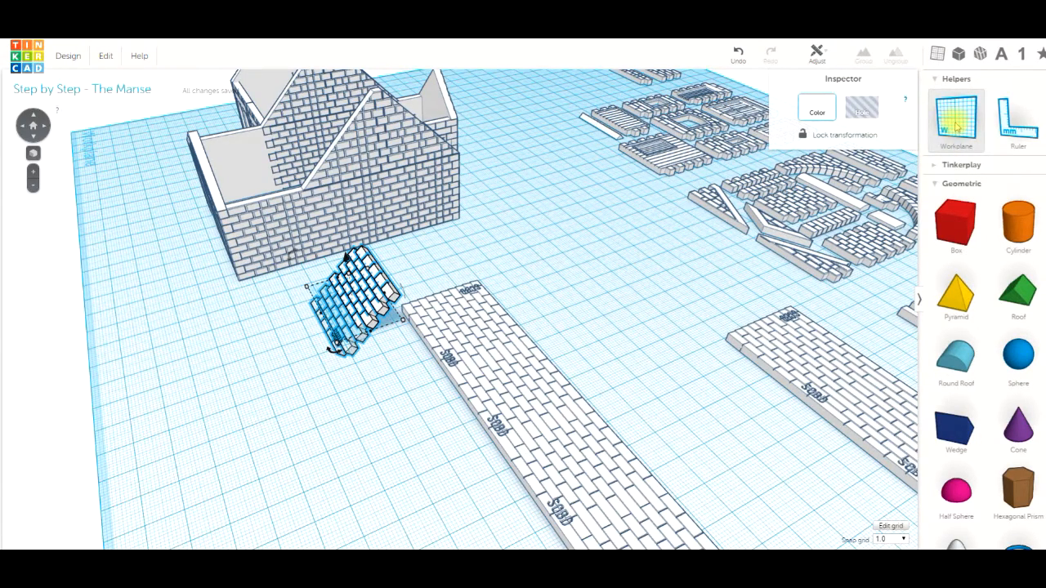
{"action": "right_click_drag", "start_coordinate": [315, 155], "coordinate": [287, 154]}
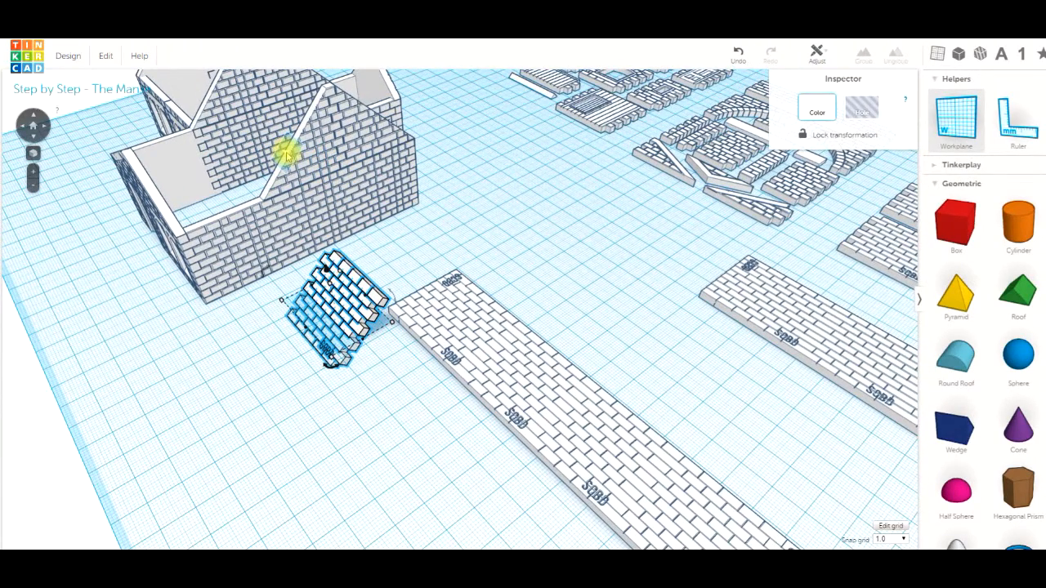
{"action": "left_click", "coordinate": [287, 153]}
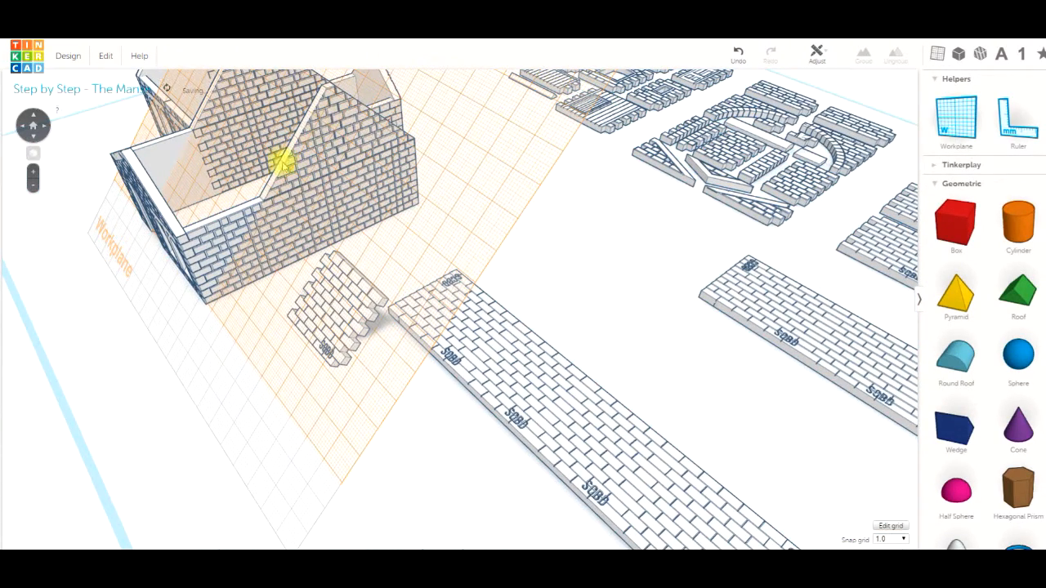
{"action": "right_click_drag", "start_coordinate": [402, 199], "coordinate": [368, 280]}
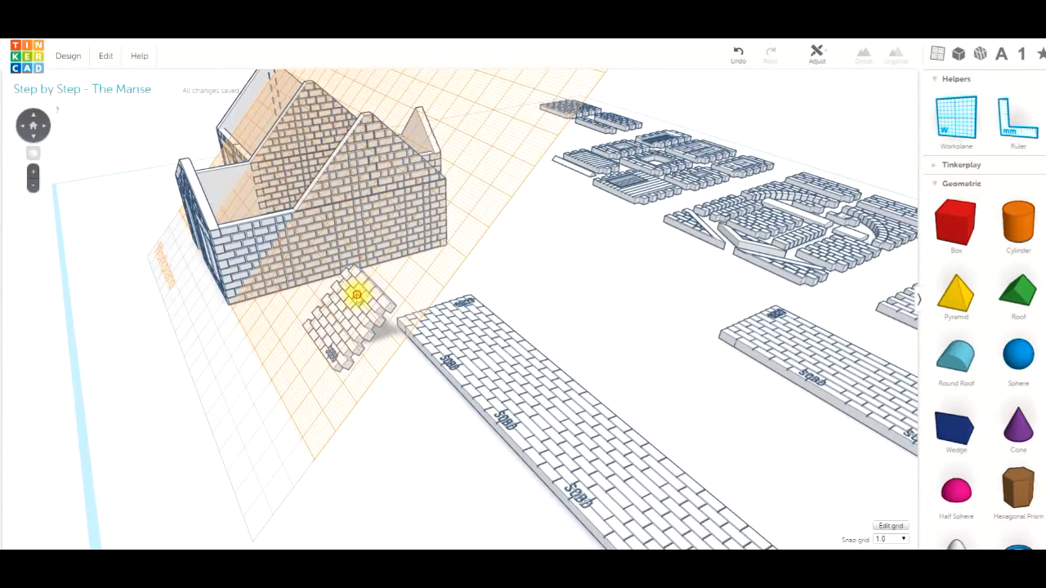
{"action": "left_click", "coordinate": [357, 295]}
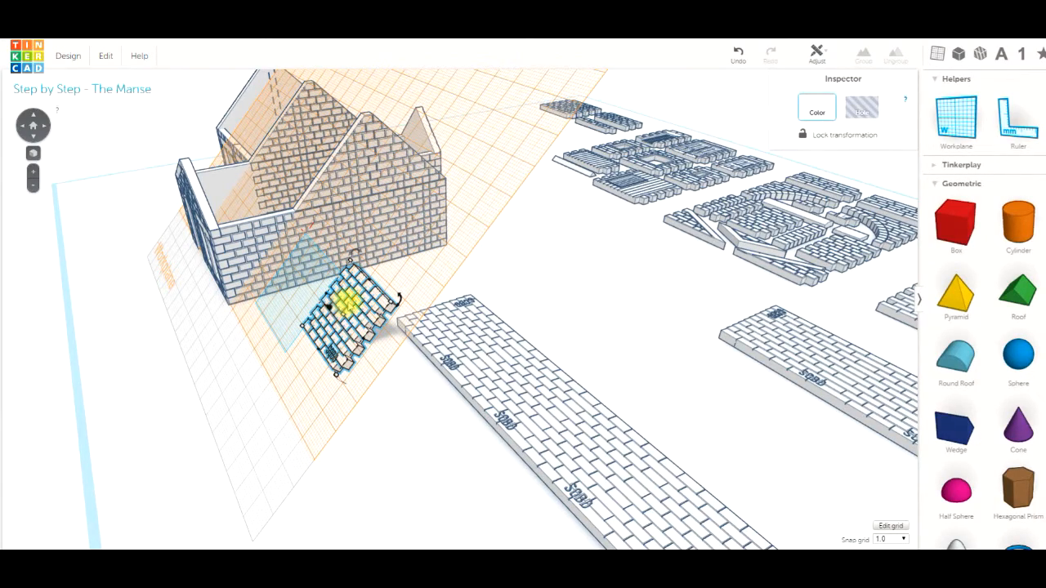
{"action": "mouse_move", "coordinate": [348, 301]}
{"action": "right_mouse_down"}
{"action": "mouse_move", "coordinate": [329, 278]}
{"action": "mouse_move", "coordinate": [340, 309]}
{"action": "right_mouse_up"}
{"action": "left_click_drag", "start_coordinate": [341, 313], "coordinate": [273, 285]}
Nudge the tilted panel up along the roof slope to just below the gable's peak
{"action": "right_click_drag", "start_coordinate": [349, 233], "coordinate": [400, 158]}
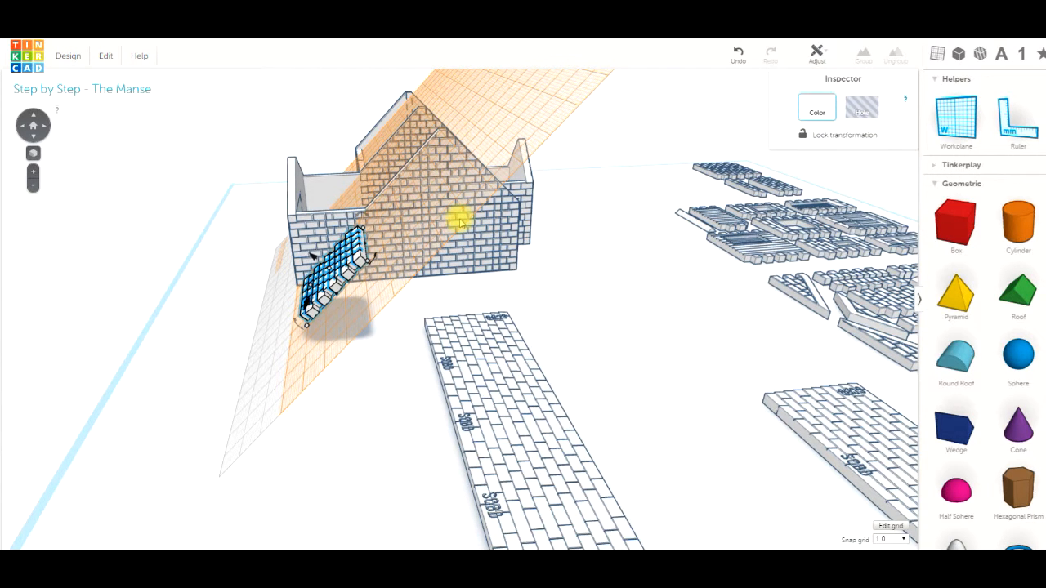
{"action": "key", "text": "Right"}
{"action": "key", "text": "Right"}
{"action": "key", "text": "Right"}
{"action": "key", "text": "Right"}
{"action": "key", "text": "Right"}
{"action": "key", "text": "Right"}
{"action": "key", "text": "Right"}
{"action": "key", "text": "Right"}
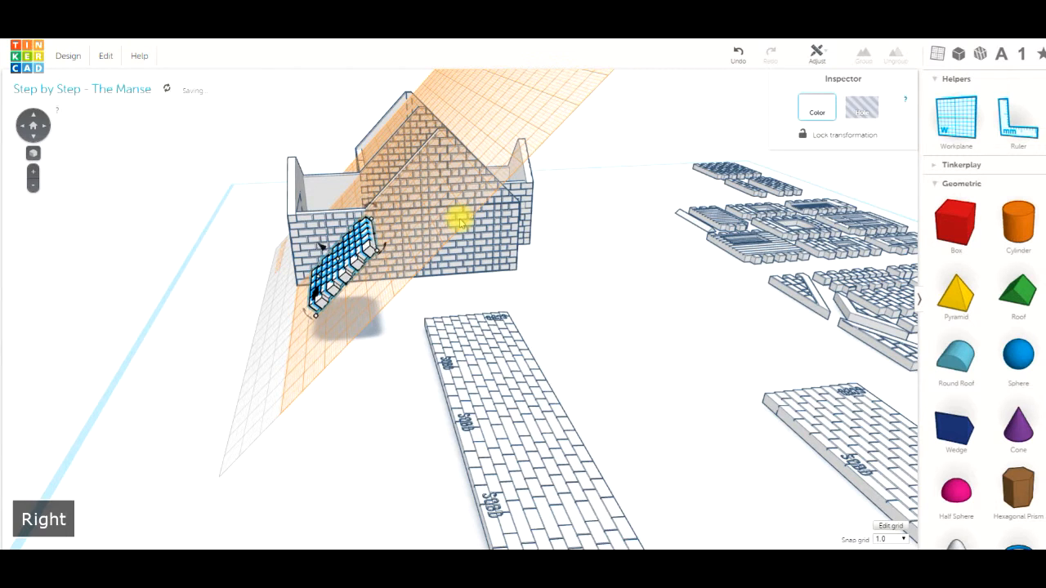
{"action": "key", "text": "Right"}
{"action": "key", "text": "Right"}
{"action": "key", "text": "Right"}
{"action": "key", "text": "Right"}
{"action": "key", "text": "Right"}
{"action": "key", "text": "Right"}
{"action": "key", "text": "Right"}
{"action": "key", "text": "Right"}
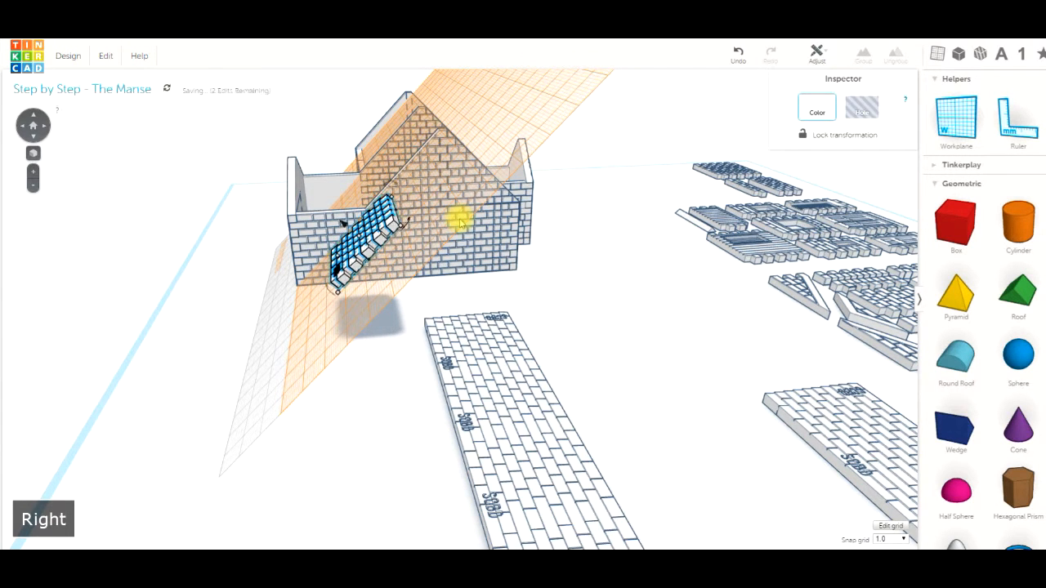
{"action": "key", "text": "Right"}
{"action": "key", "text": "Right"}
{"action": "key", "text": "Right"}
{"action": "key", "text": "Right"}
{"action": "key", "text": "Right"}
{"action": "key", "text": "Right"}
{"action": "key", "text": "Right"}
{"action": "key", "text": "Right"}
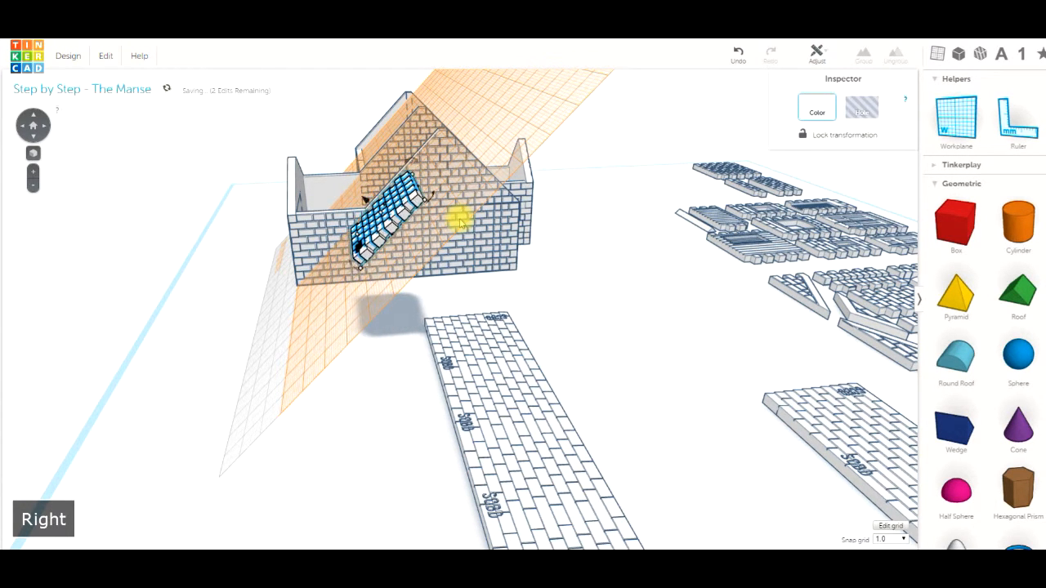
{"action": "key", "text": "Right"}
{"action": "key", "text": "Right"}
{"action": "key", "text": "Right"}
{"action": "key", "text": "Right"}
{"action": "key", "text": "Right"}
{"action": "key", "text": "Right"}
{"action": "key", "text": "Right"}
{"action": "key", "text": "Right"}
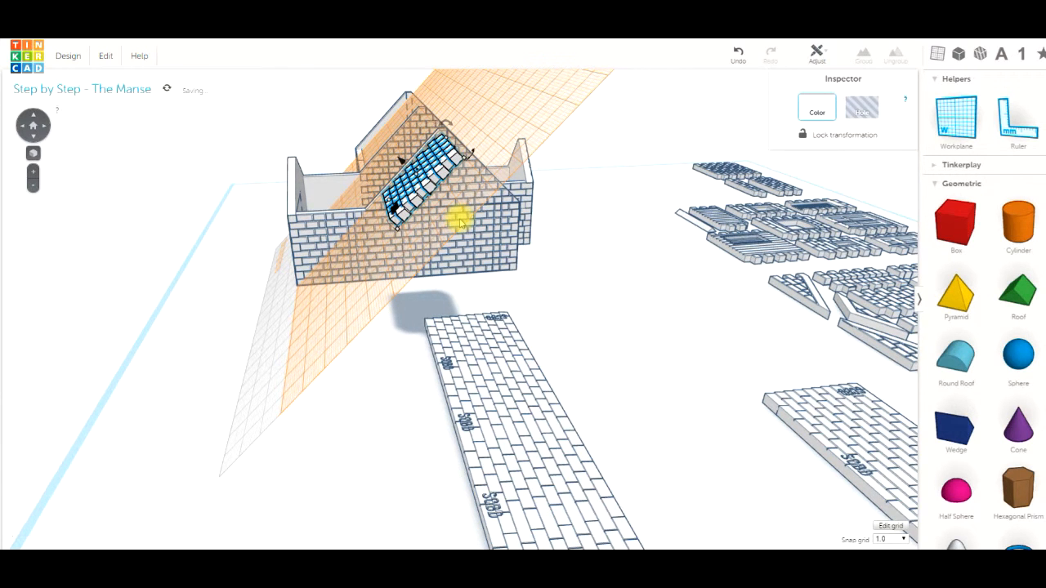
Move the tilted panel sideways along the roof plane until it sits over the gable wall's sloping edge
{"action": "right_click_drag", "start_coordinate": [483, 240], "coordinate": [487, 207]}
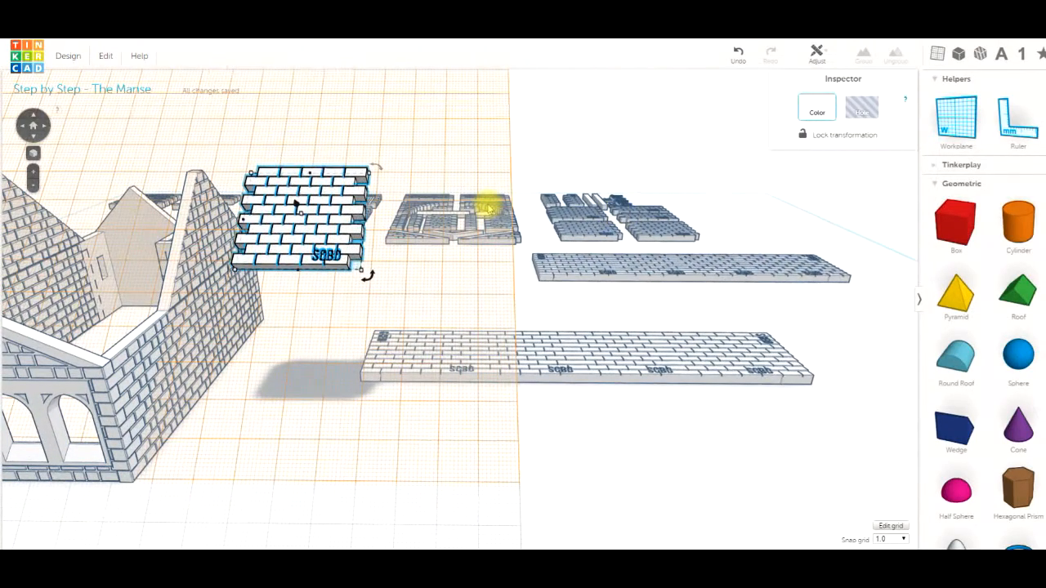
{"action": "key", "text": "Left"}
{"action": "key", "text": "Left"}
{"action": "key", "text": "Left"}
{"action": "key", "text": "Left"}
{"action": "key", "text": "Left"}
{"action": "key", "text": "Left"}
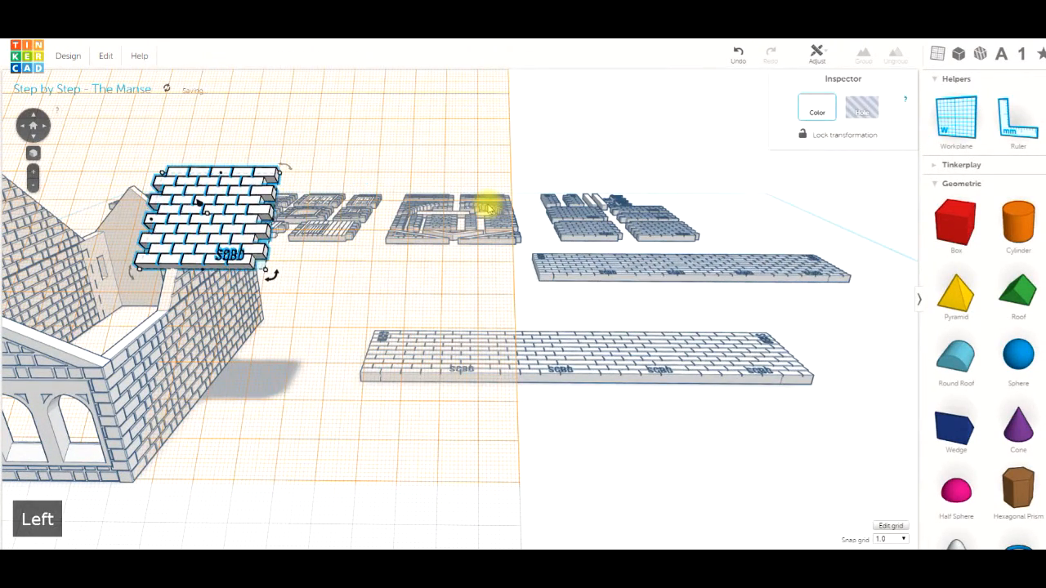
{"action": "key", "text": "Left"}
{"action": "key", "text": "Left"}
{"action": "key", "text": "Left"}
{"action": "key", "text": "Left"}
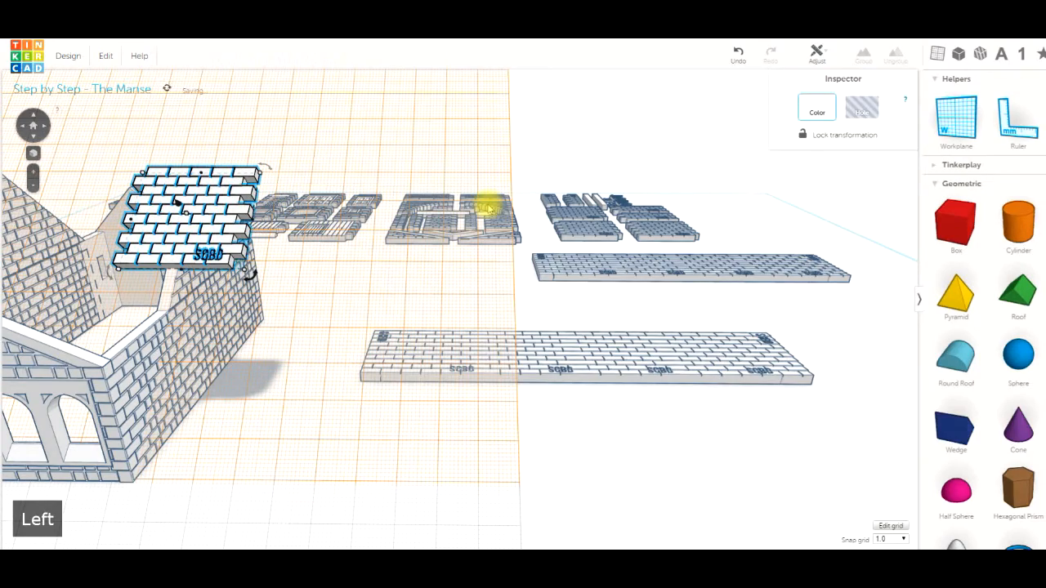
Move the tilted panel 1 mm farther up the slope toward the gable's peak and check its fit
{"action": "right_click_drag", "start_coordinate": [367, 275], "coordinate": [258, 293]}
{"action": "scroll", "coordinate": [460, 140], "scroll_direction": "up", "scroll_amount": 3}
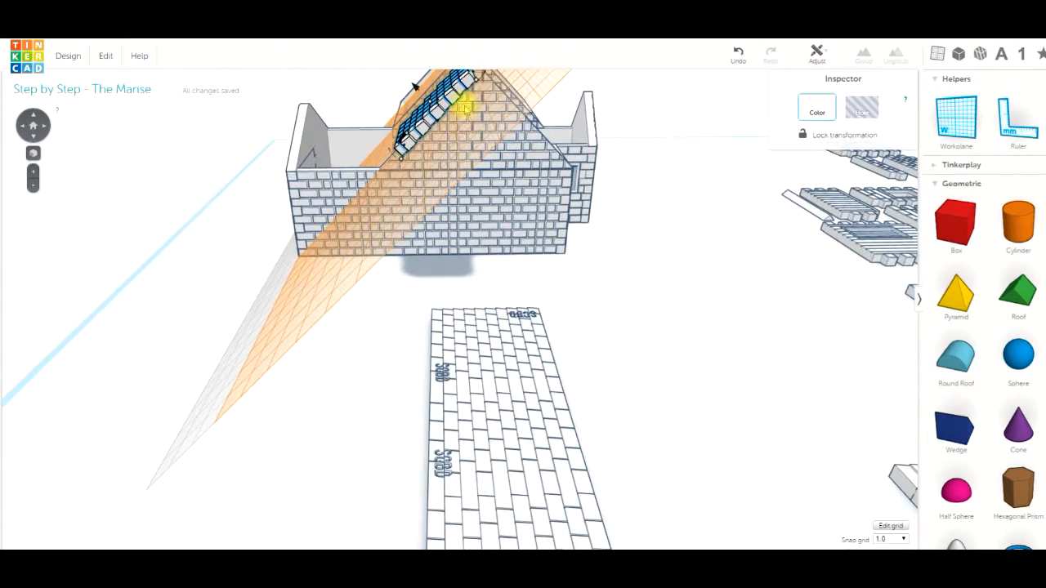
{"action": "left_click", "coordinate": [33, 153]}
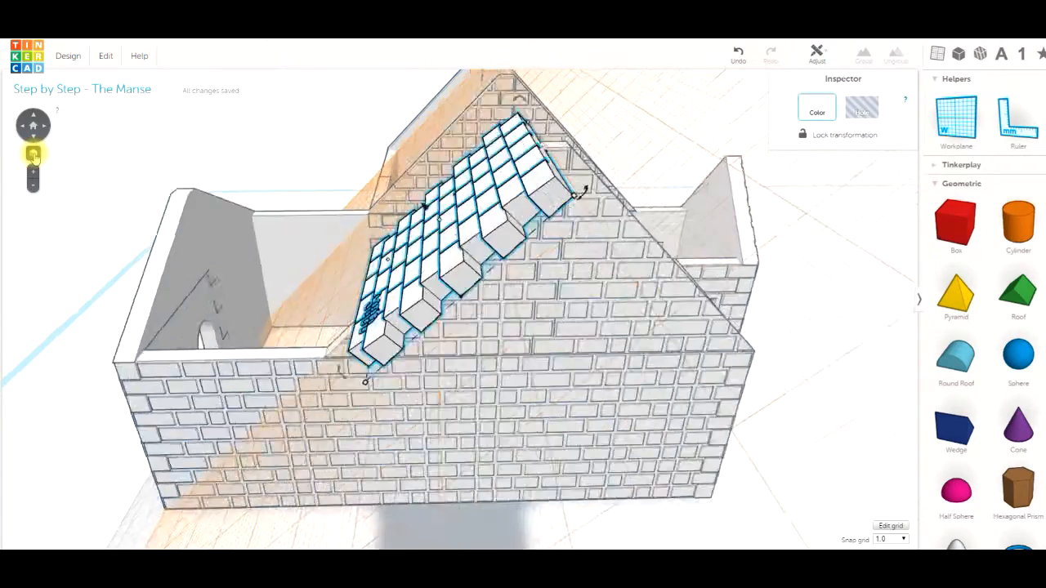
{"action": "right_click_drag", "start_coordinate": [416, 334], "coordinate": [433, 300]}
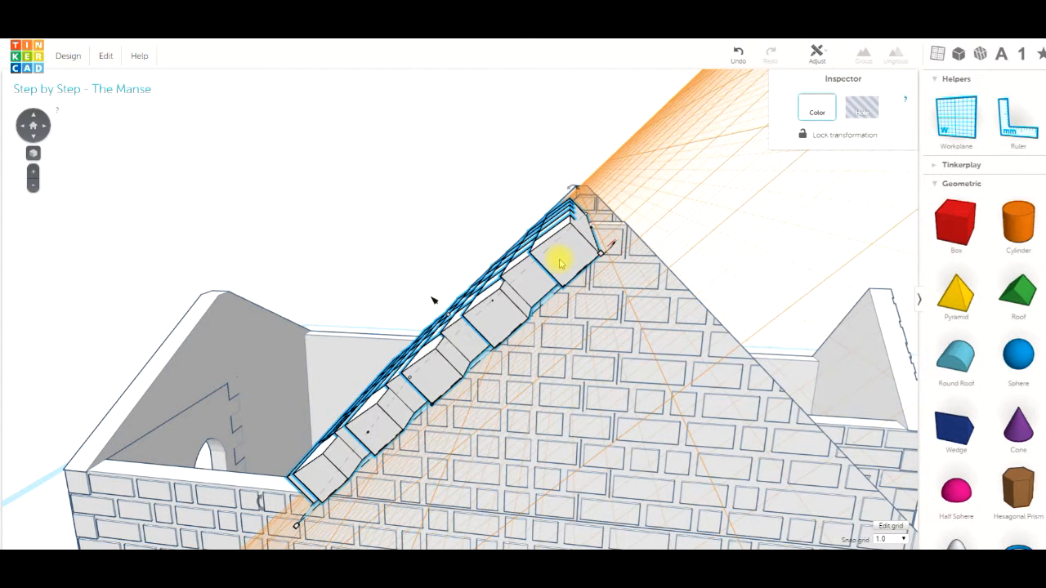
{"action": "key", "text": "Right"}
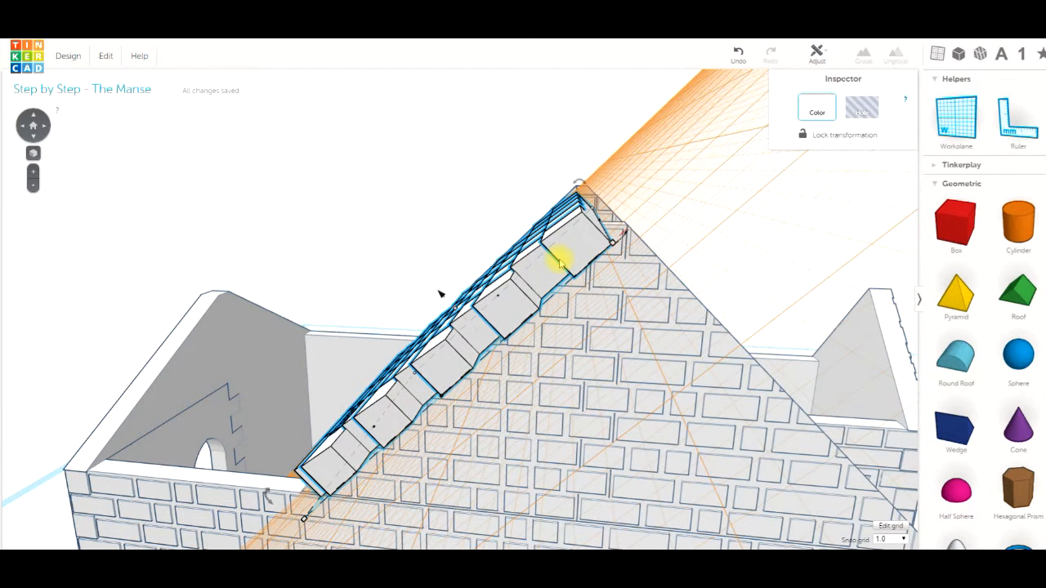
{"action": "right_click_drag", "start_coordinate": [607, 369], "coordinate": [683, 356]}
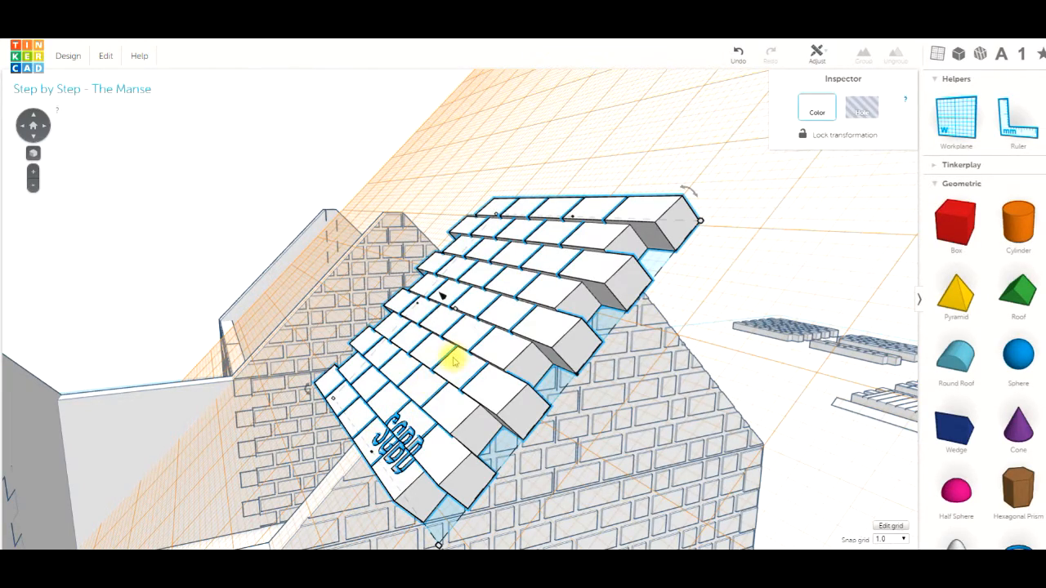
Delete the trial brick panel from the gable and return the workplane to the base grid
{"action": "right_click_drag", "start_coordinate": [448, 366], "coordinate": [589, 403]}
{"action": "scroll", "coordinate": [589, 404], "scroll_direction": "down", "scroll_amount": 3}
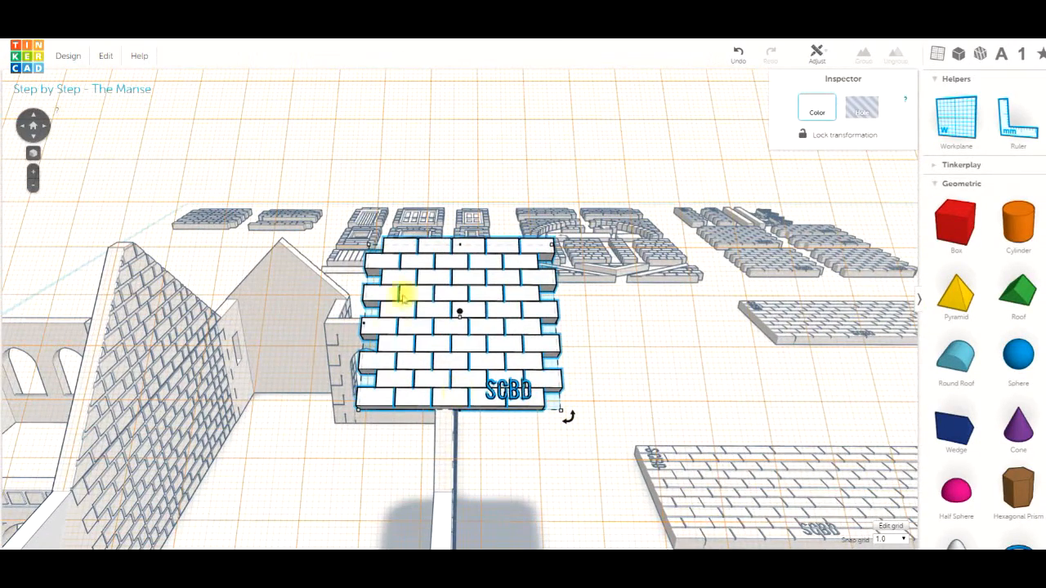
{"action": "right_click_drag", "start_coordinate": [591, 367], "coordinate": [577, 395]}
{"action": "left_click", "coordinate": [617, 430]}
{"action": "left_click", "coordinate": [508, 357]}
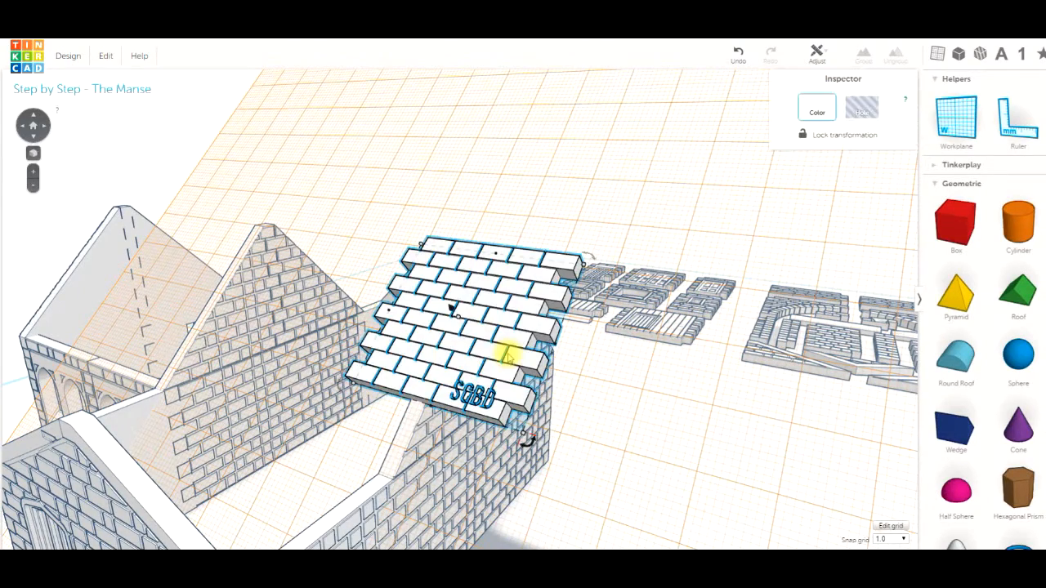
{"action": "key", "text": "Delete"}
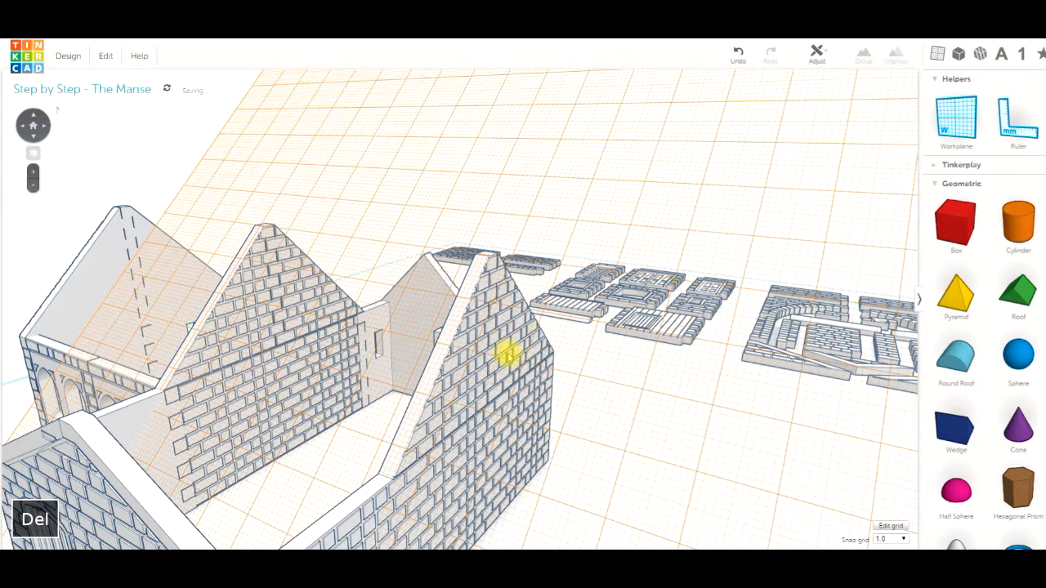
{"action": "left_click", "coordinate": [957, 125]}
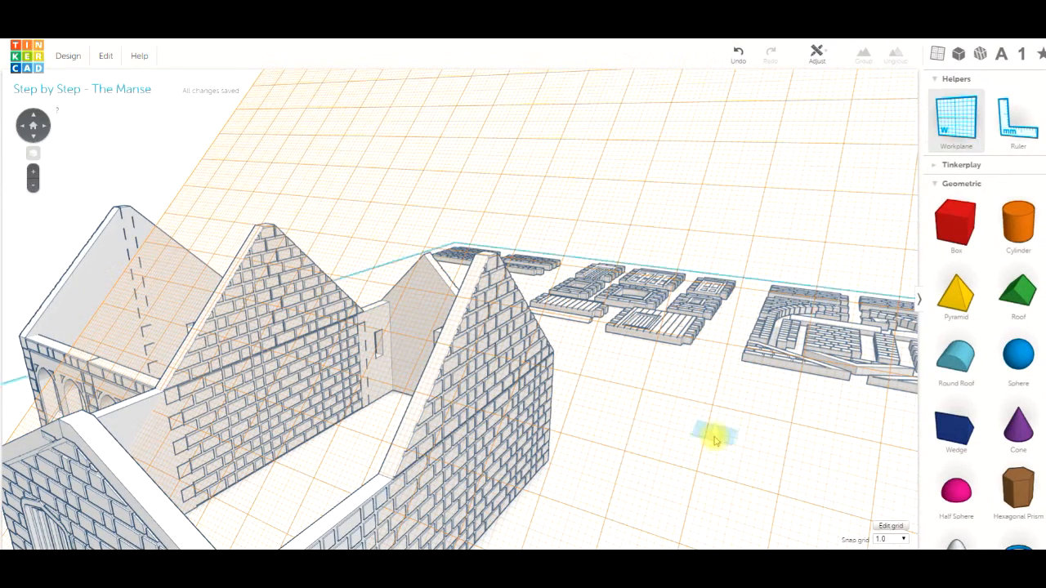
{"action": "left_click", "coordinate": [714, 441]}
Duplicate a half-height brick panel and place the copy along the near long side of the wall closest to the building
{"action": "scroll", "coordinate": [713, 441], "scroll_direction": "down", "scroll_amount": 4}
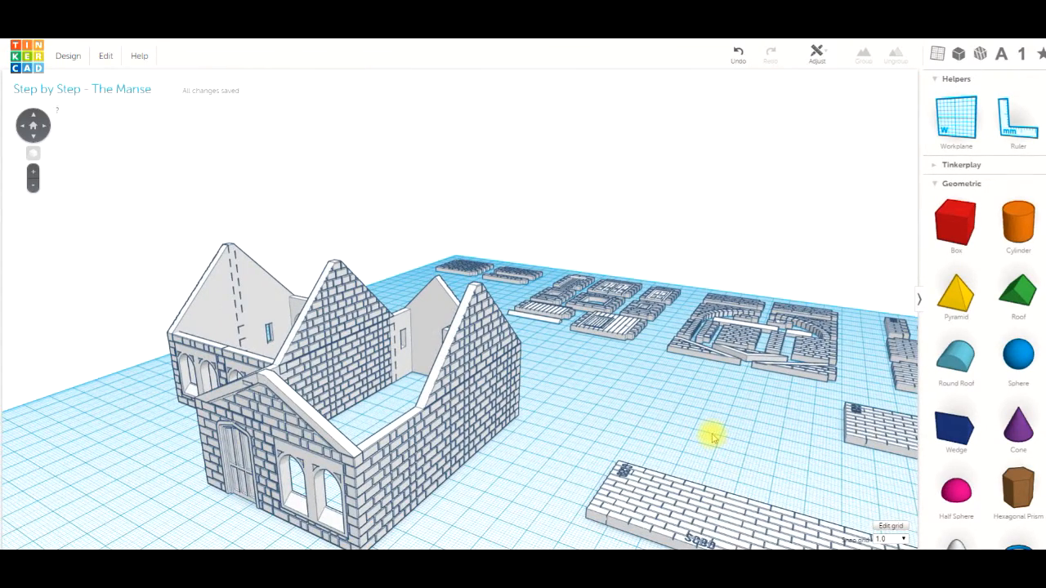
{"action": "scroll", "coordinate": [713, 439], "scroll_direction": "down", "scroll_amount": 5}
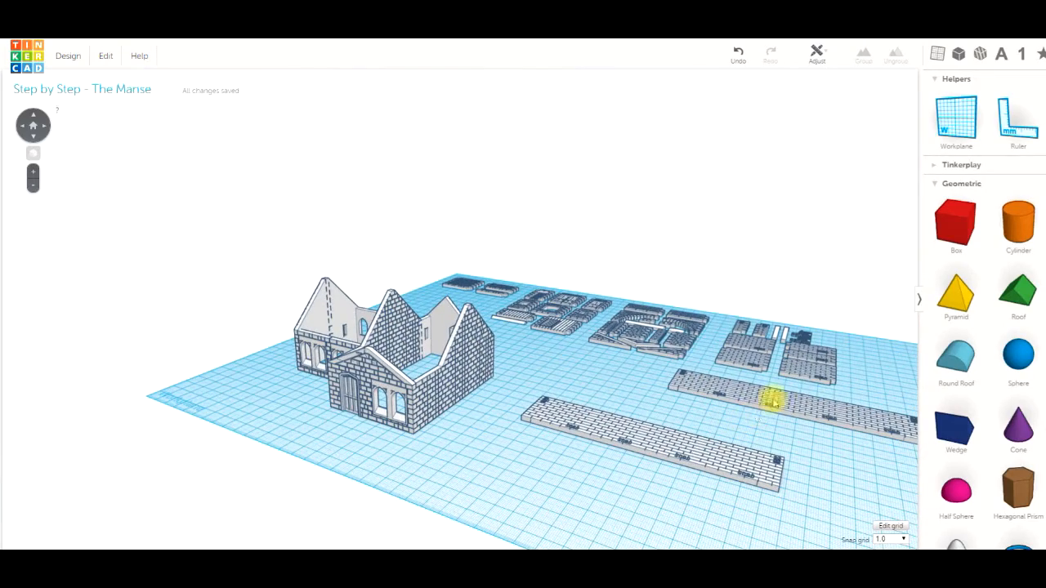
{"action": "mouse_move", "coordinate": [801, 359]}
{"action": "right_mouse_down"}
{"action": "mouse_move", "coordinate": [799, 421]}
{"action": "mouse_move", "coordinate": [810, 346]}
{"action": "right_mouse_up"}
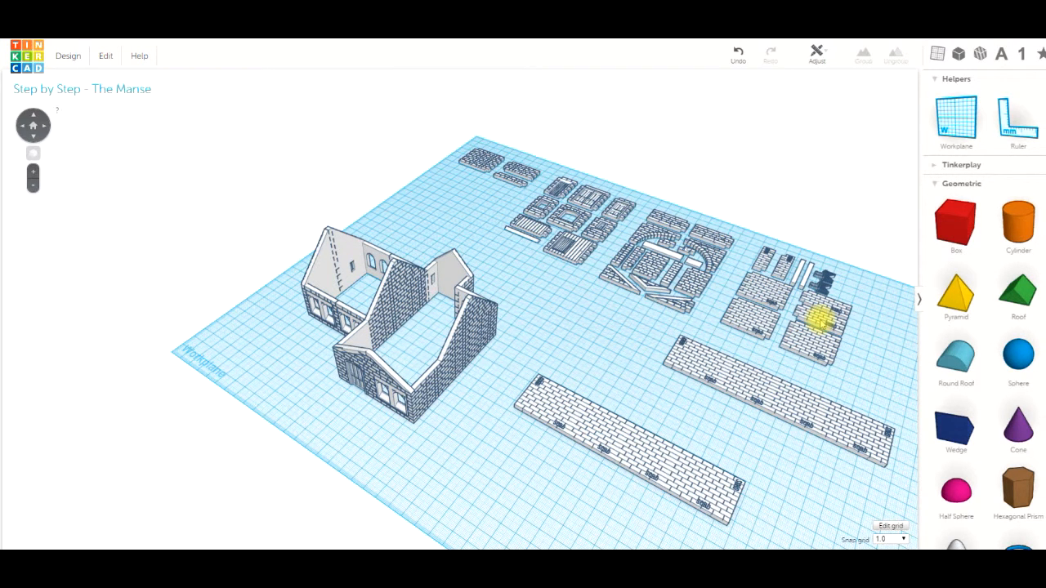
{"action": "left_click", "coordinate": [818, 320]}
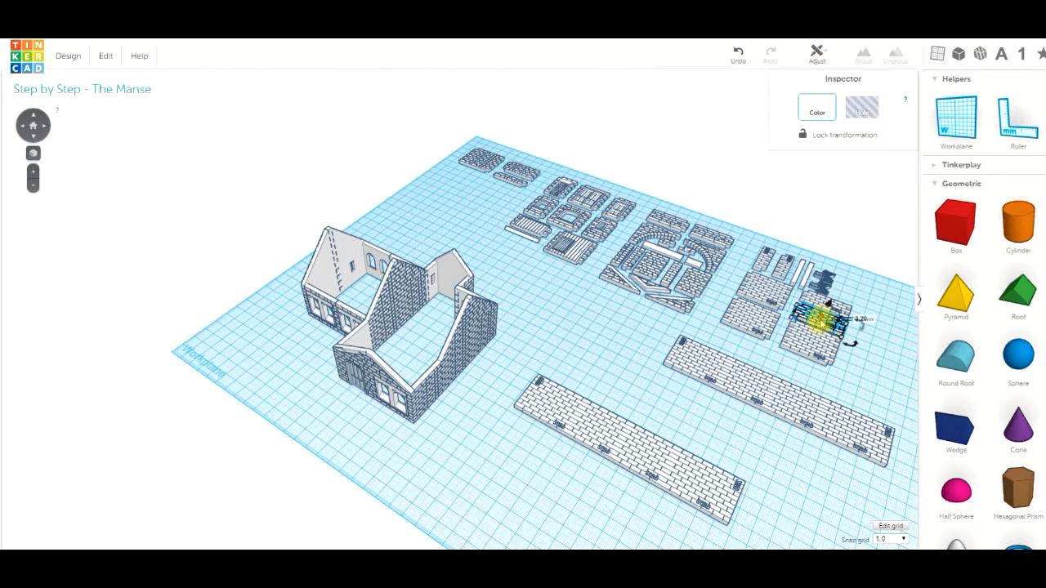
{"action": "key", "text": "ctrl+d"}
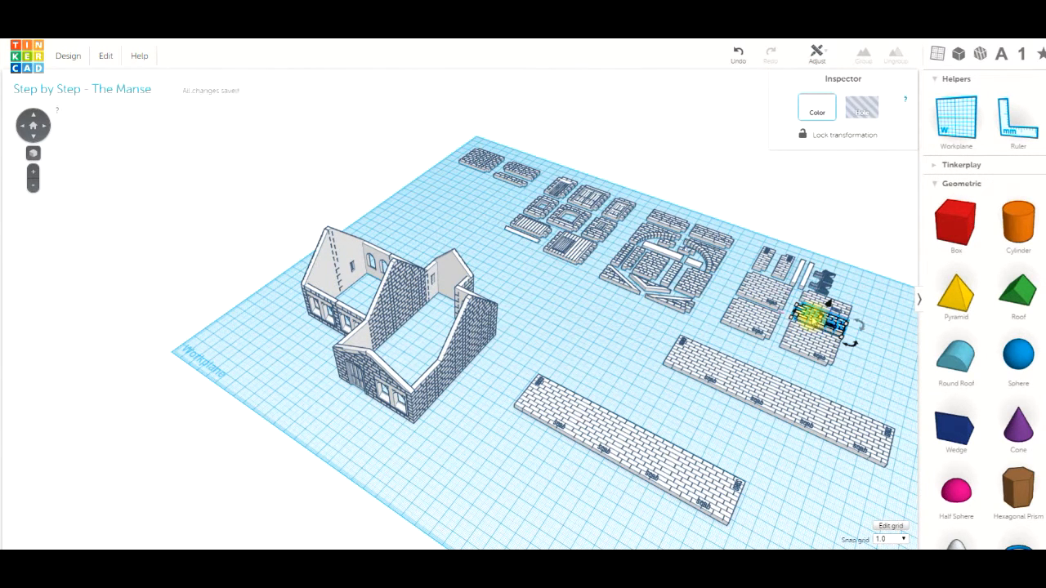
{"action": "left_click_drag", "start_coordinate": [811, 318], "coordinate": [520, 447]}
{"action": "right_click_drag", "start_coordinate": [518, 481], "coordinate": [491, 472]}
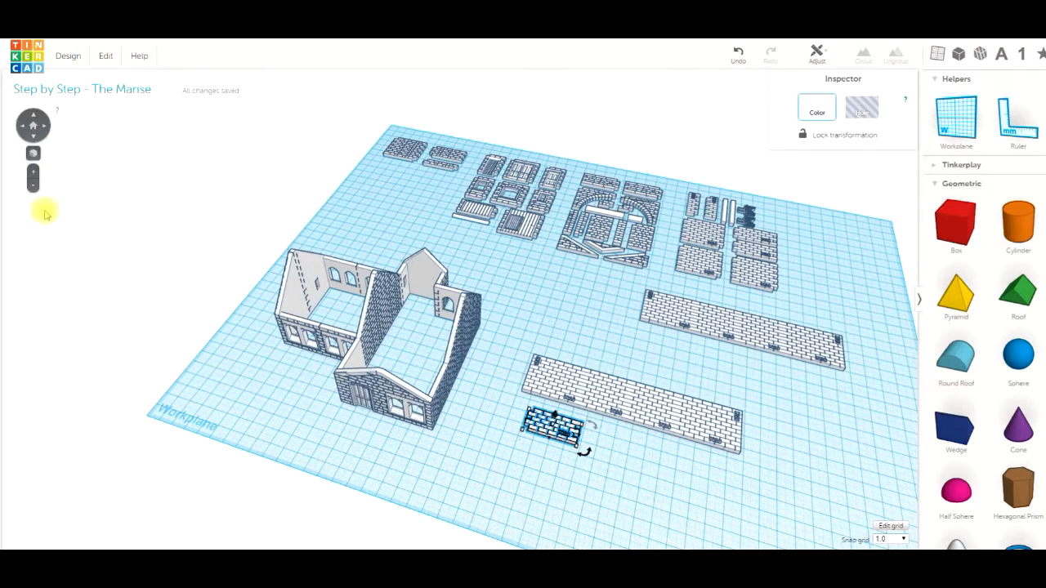
Duplicate the half-height brick panel and shift the copy along the long wall's direction, leaving a small gap between the two
{"action": "left_click", "coordinate": [33, 154]}
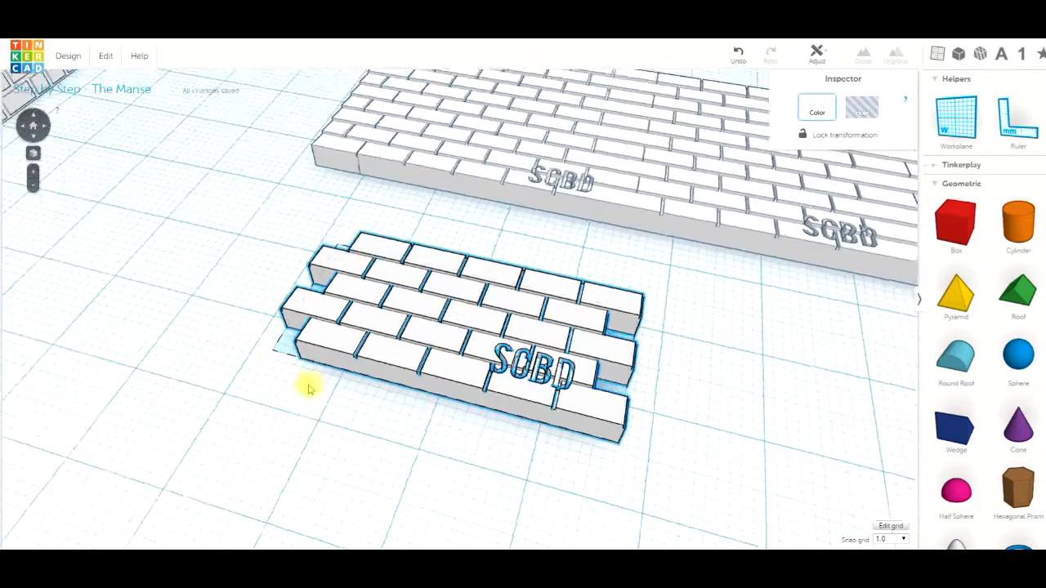
{"action": "scroll", "coordinate": [306, 394], "scroll_direction": "down", "scroll_amount": 5}
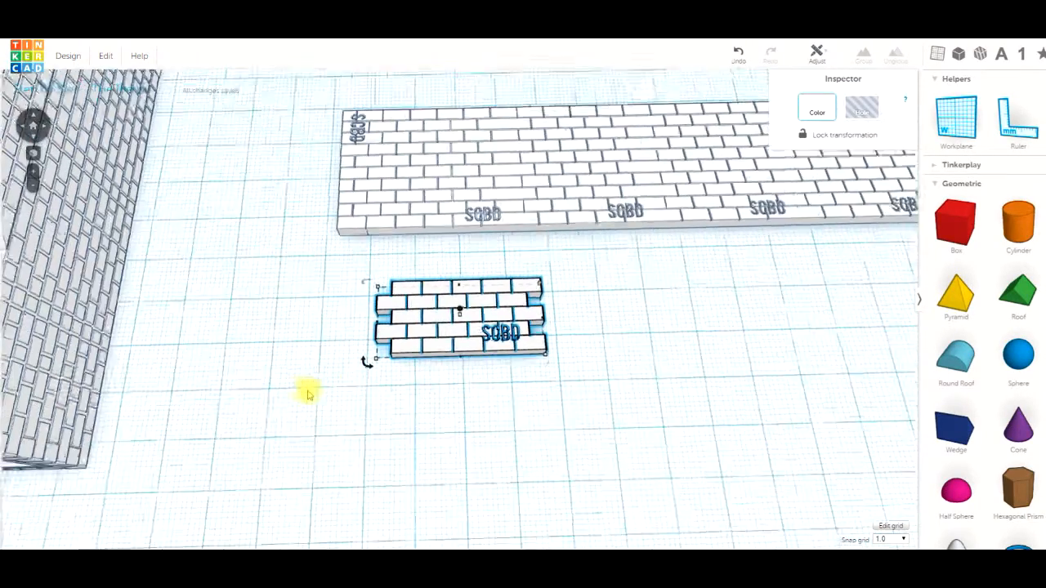
{"action": "left_click", "coordinate": [556, 383]}
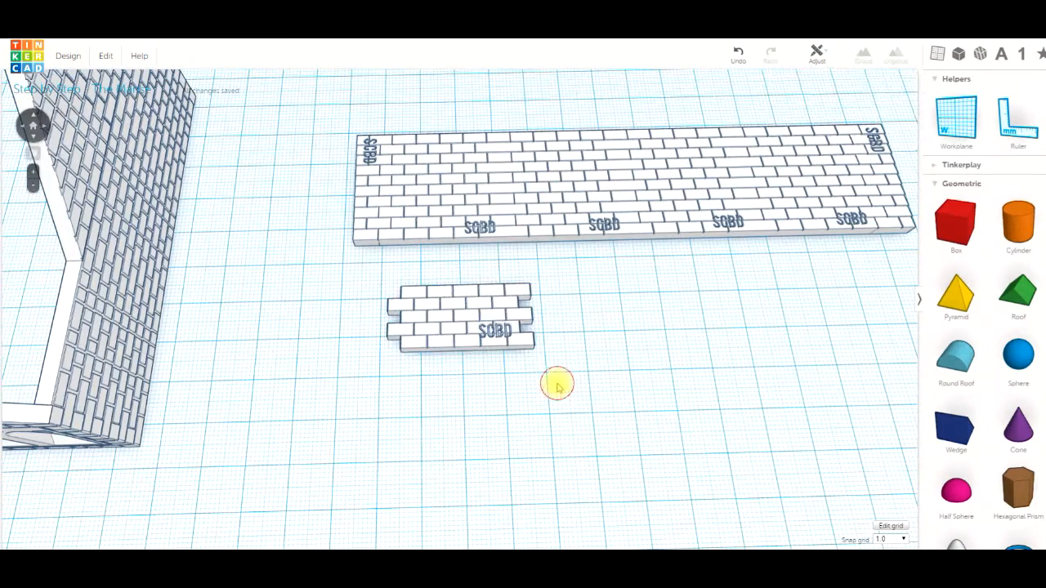
{"action": "left_click", "coordinate": [459, 307]}
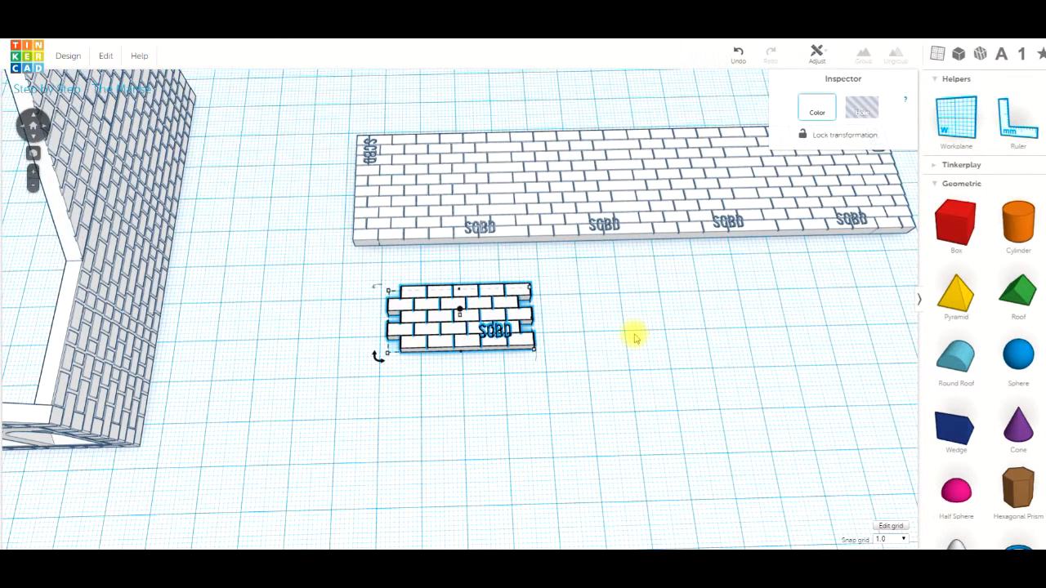
{"action": "key", "text": "ctrl+d"}
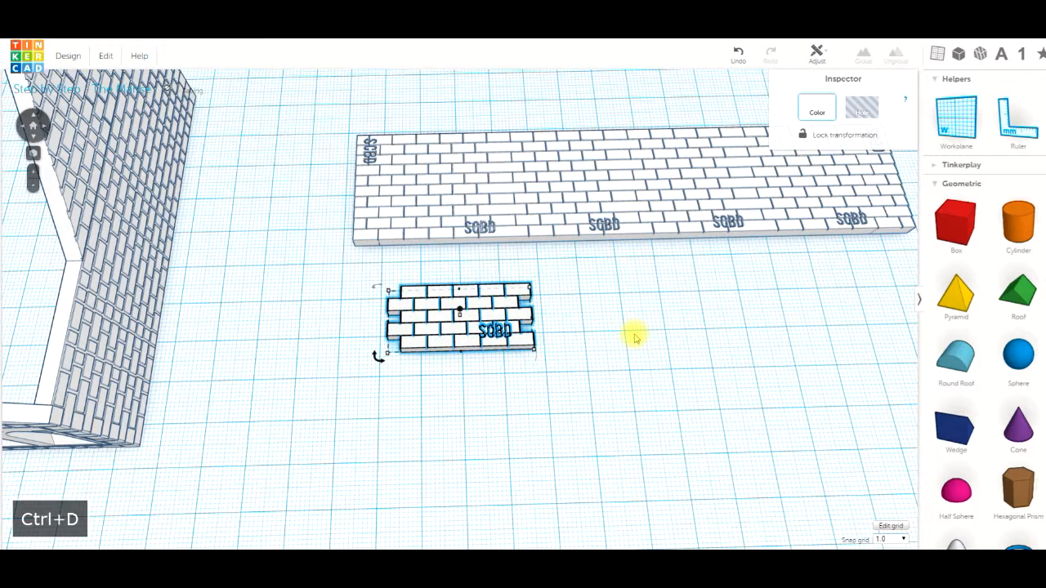
{"action": "key", "text": "Right"}
{"action": "key", "text": "Right"}
{"action": "key", "text": "Right"}
{"action": "key", "text": "Right"}
{"action": "key", "text": "Right"}
{"action": "key", "text": "Right"}
{"action": "key", "text": "Right"}
{"action": "key", "text": "Right"}
{"action": "key", "text": "Right"}
{"action": "key", "text": "Right"}
{"action": "key", "text": "Right"}
{"action": "key", "text": "Right"}
{"action": "key", "text": "Right"}
{"action": "key", "text": "Right"}
{"action": "key", "text": "Right"}
{"action": "key", "text": "Right"}
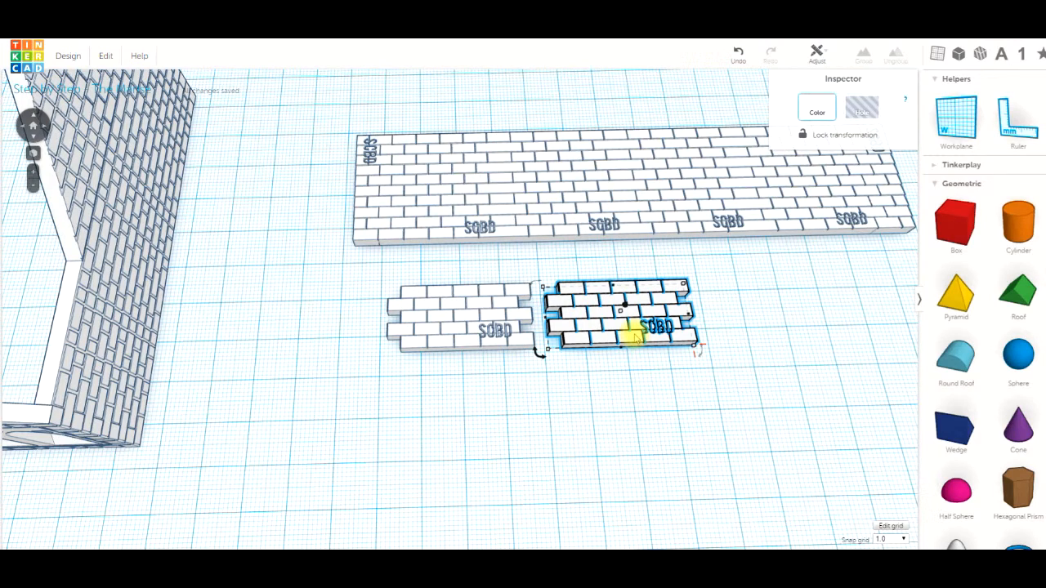
Repeat the spaced duplication twice to complete a row of four half-height brick panels
{"action": "key", "text": "ctrl+d"}
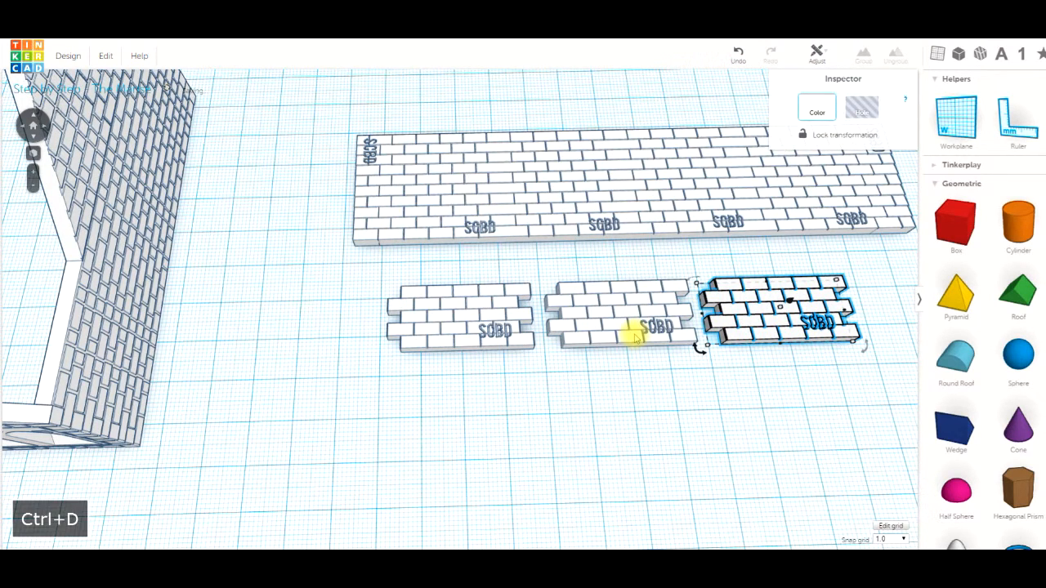
{"action": "key", "text": "ctrl+d"}
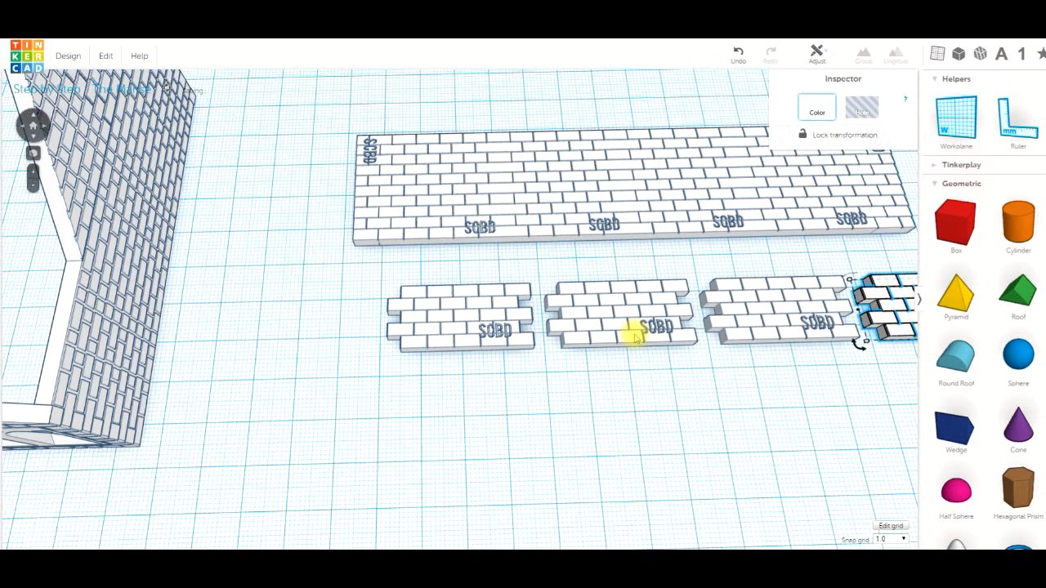
{"action": "left_click", "coordinate": [654, 409]}
{"action": "scroll", "coordinate": [639, 409], "scroll_direction": "down", "scroll_amount": 3}
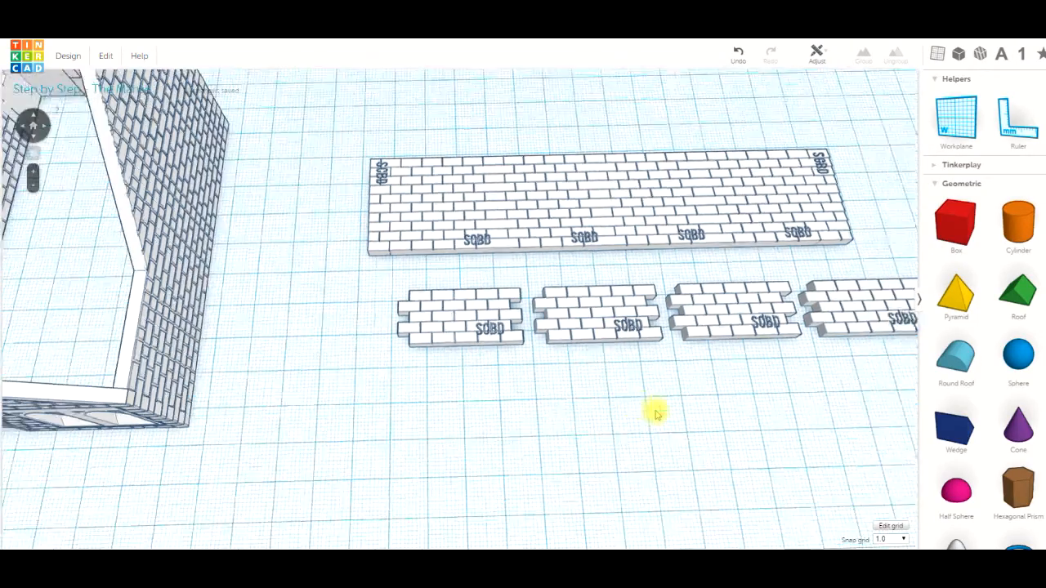
{"action": "right_click_drag", "start_coordinate": [639, 408], "coordinate": [485, 390]}
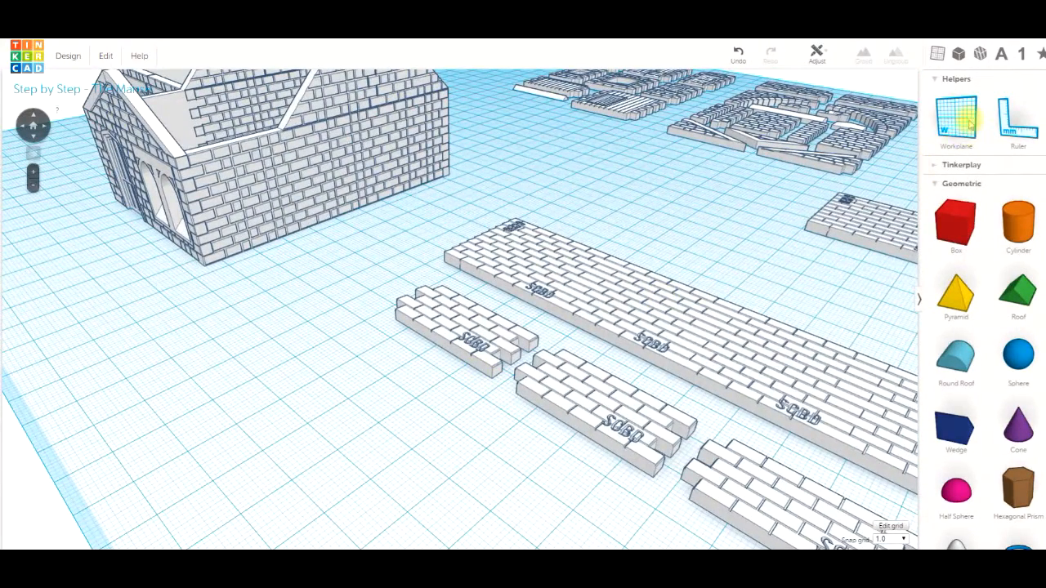
{"action": "left_click", "coordinate": [496, 374]}
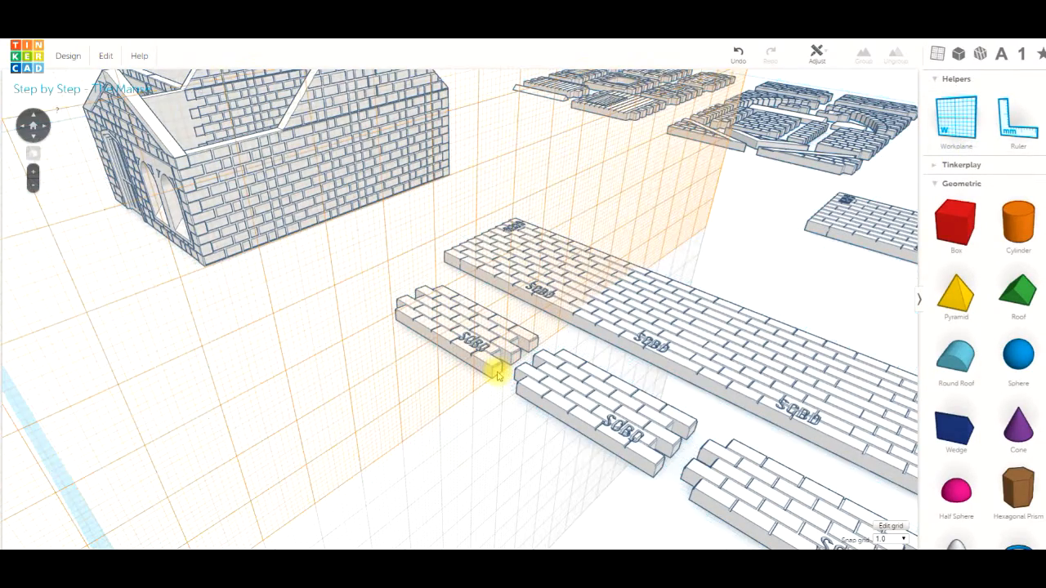
{"action": "left_click", "coordinate": [592, 410]}
{"action": "mouse_move", "coordinate": [694, 460]}
{"action": "left_mouse_down"}
{"action": "mouse_move", "coordinate": [629, 454]}
{"action": "mouse_move", "coordinate": [688, 479]}
{"action": "left_mouse_up"}
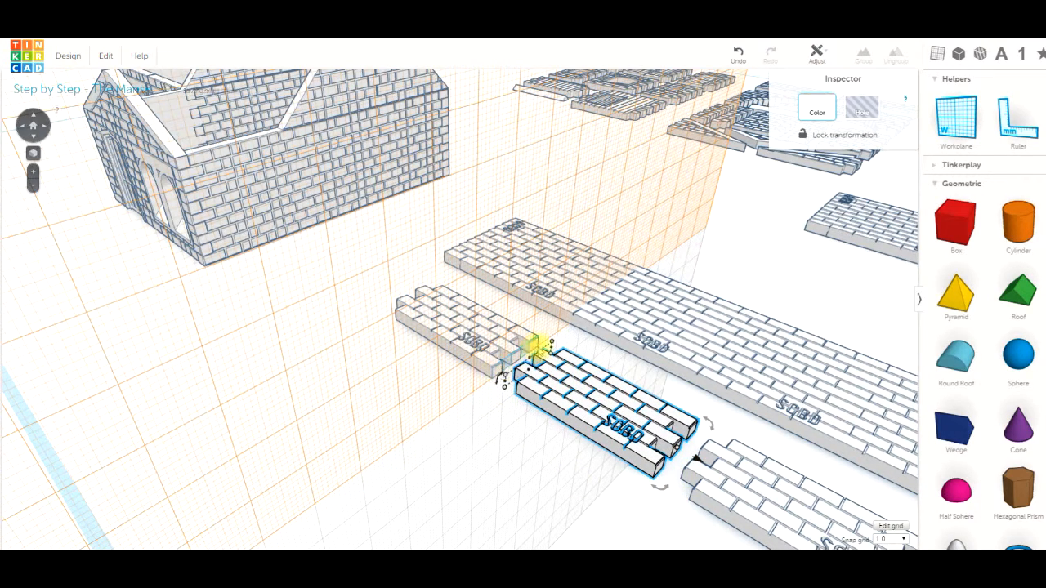
{"action": "left_click", "coordinate": [507, 429]}
Set the workplane on the end brick face of the first half-height panel and move the second panel 7 mm against it
{"action": "left_click", "coordinate": [958, 125]}
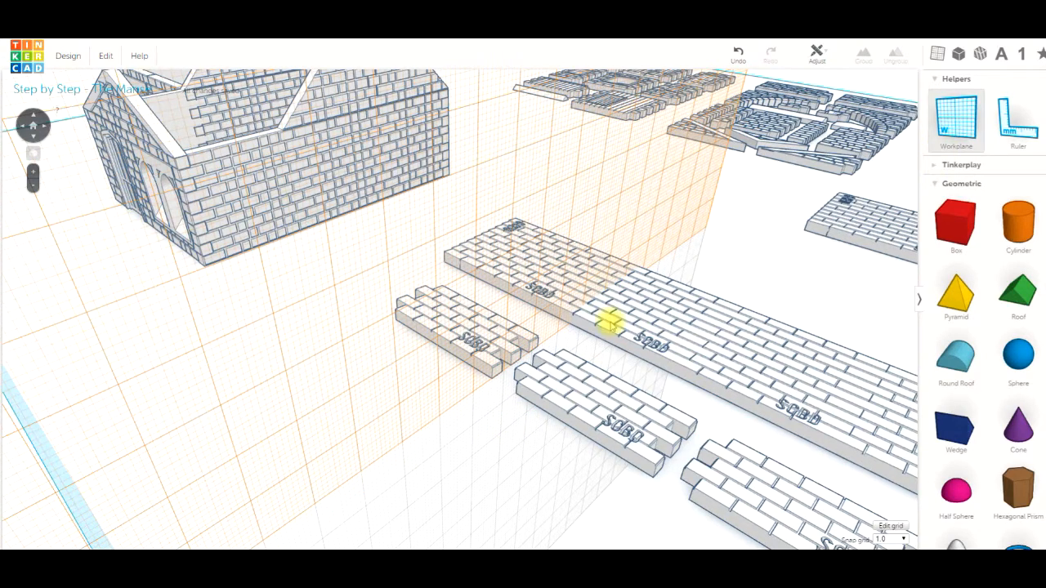
{"action": "left_click", "coordinate": [496, 358]}
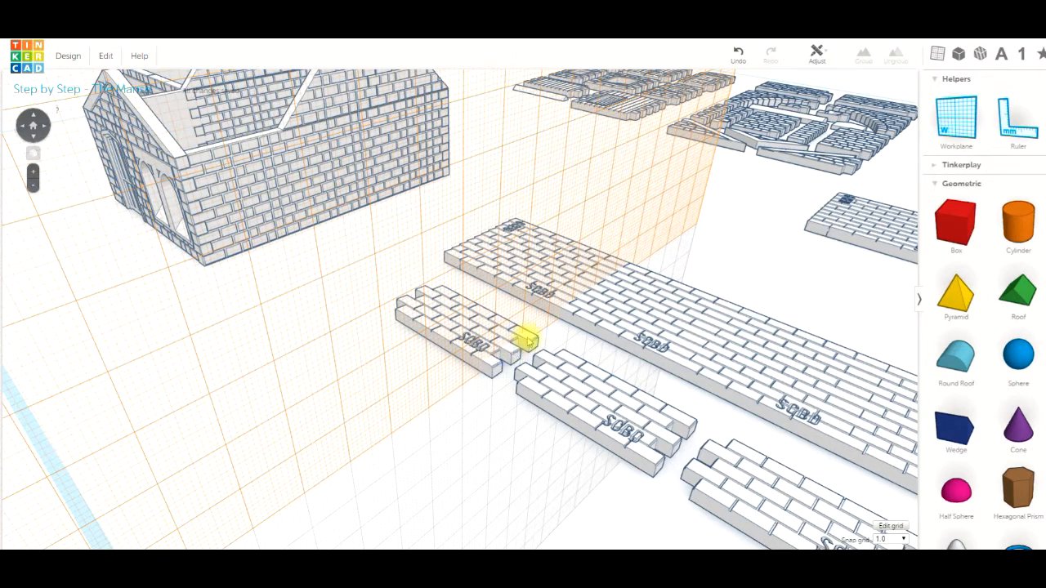
{"action": "left_click", "coordinate": [574, 398]}
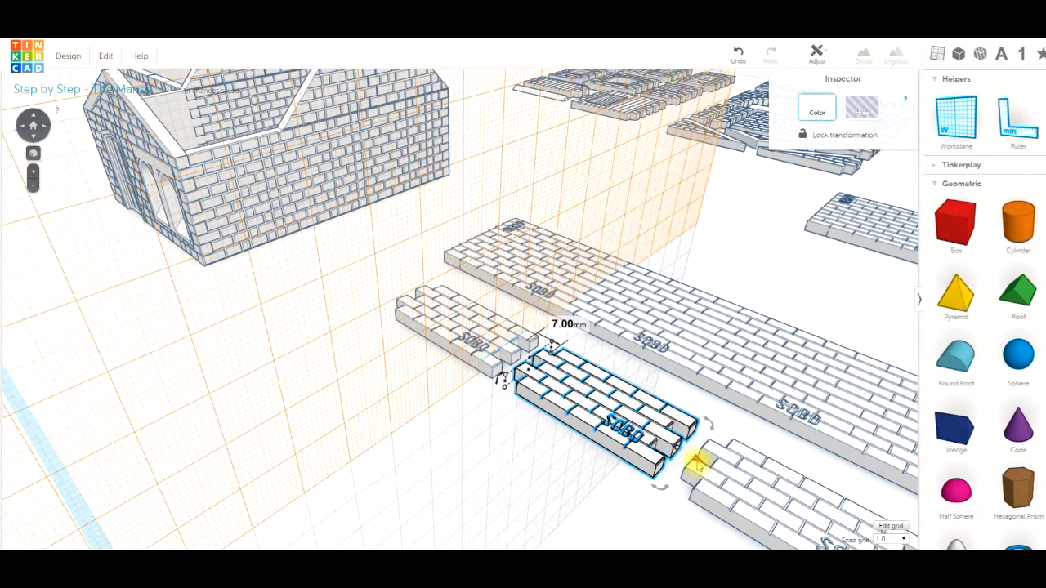
{"action": "left_click_drag", "start_coordinate": [689, 462], "coordinate": [661, 455]}
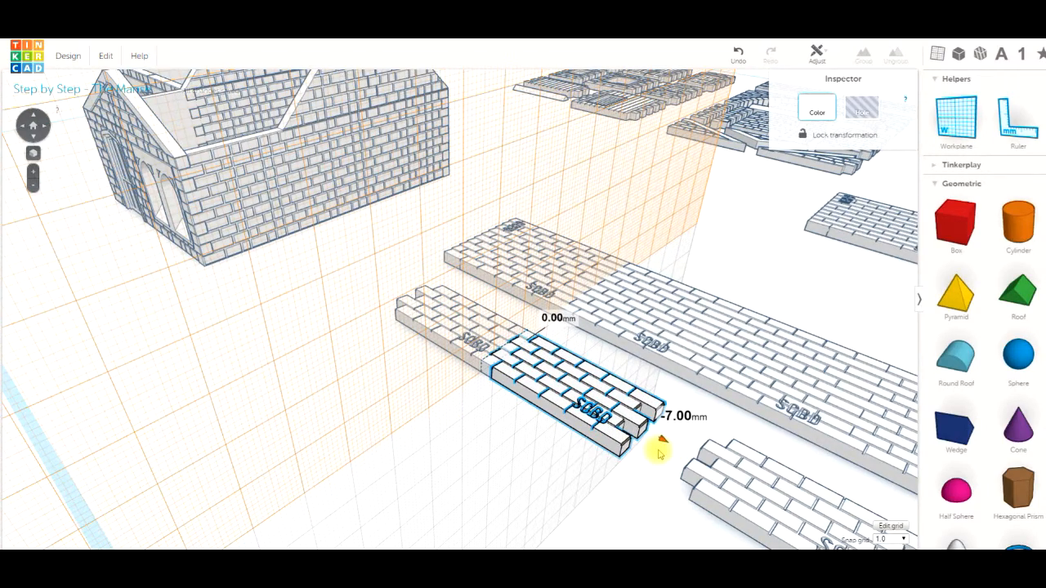
Set the workplane on the second panel's end brick face and move the third panel 14 mm to meet it
{"action": "left_click", "coordinate": [653, 478]}
{"action": "right_click_drag", "start_coordinate": [654, 406], "coordinate": [631, 394]}
{"action": "left_click", "coordinate": [946, 109]}
{"action": "left_click_drag", "start_coordinate": [946, 109], "coordinate": [579, 416]}
{"action": "right_click_drag", "start_coordinate": [591, 471], "coordinate": [713, 442]}
{"action": "left_click", "coordinate": [706, 422]}
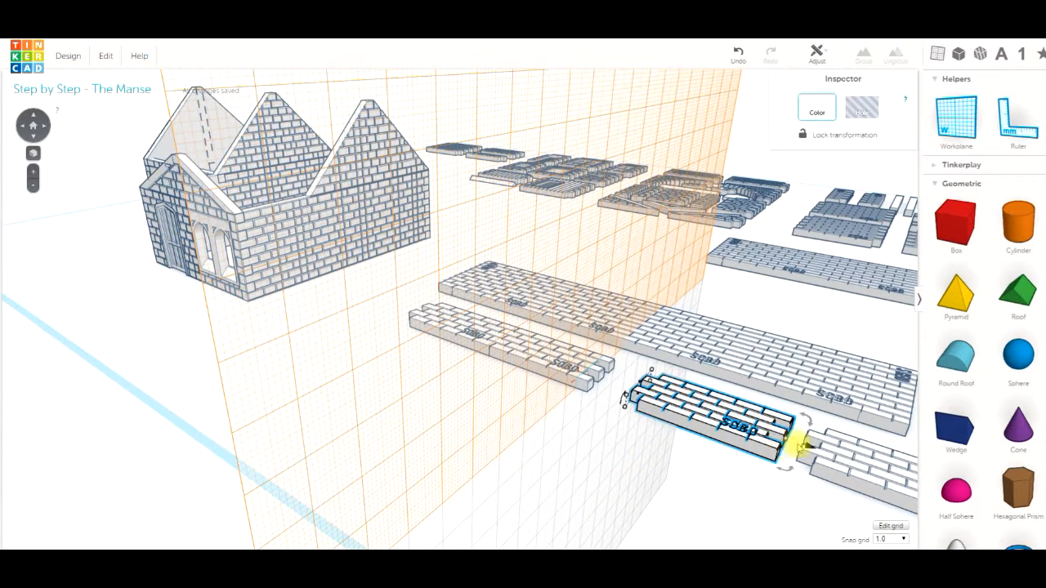
{"action": "left_click_drag", "start_coordinate": [807, 447], "coordinate": [743, 434]}
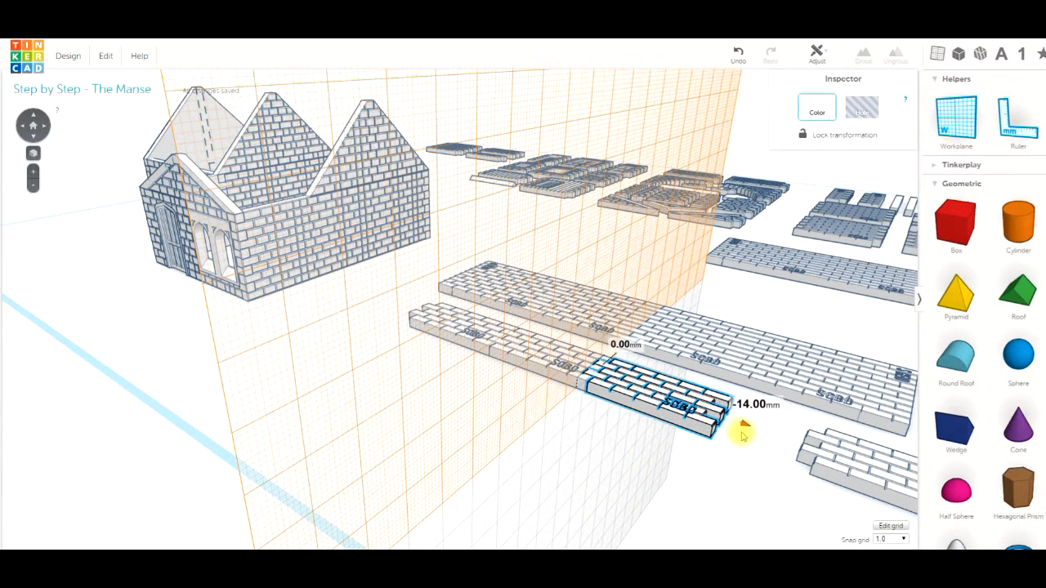
Set the workplane on the third panel's end brick face and move the fourth half-height panel flush against it
{"action": "left_click", "coordinate": [752, 459]}
{"action": "right_click_drag", "start_coordinate": [752, 460], "coordinate": [703, 446]}
{"action": "left_click", "coordinate": [954, 118]}
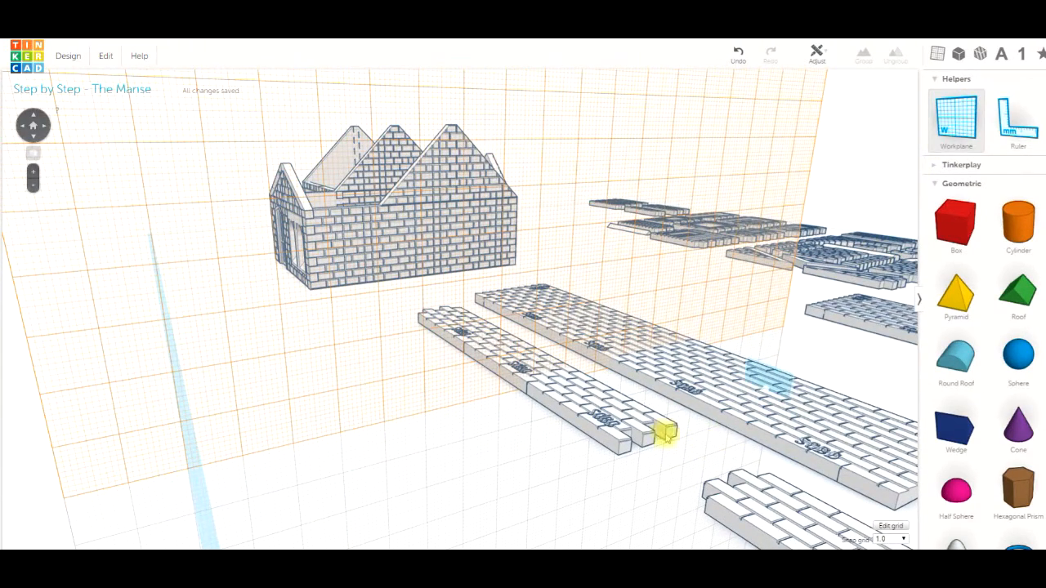
{"action": "left_click", "coordinate": [625, 434]}
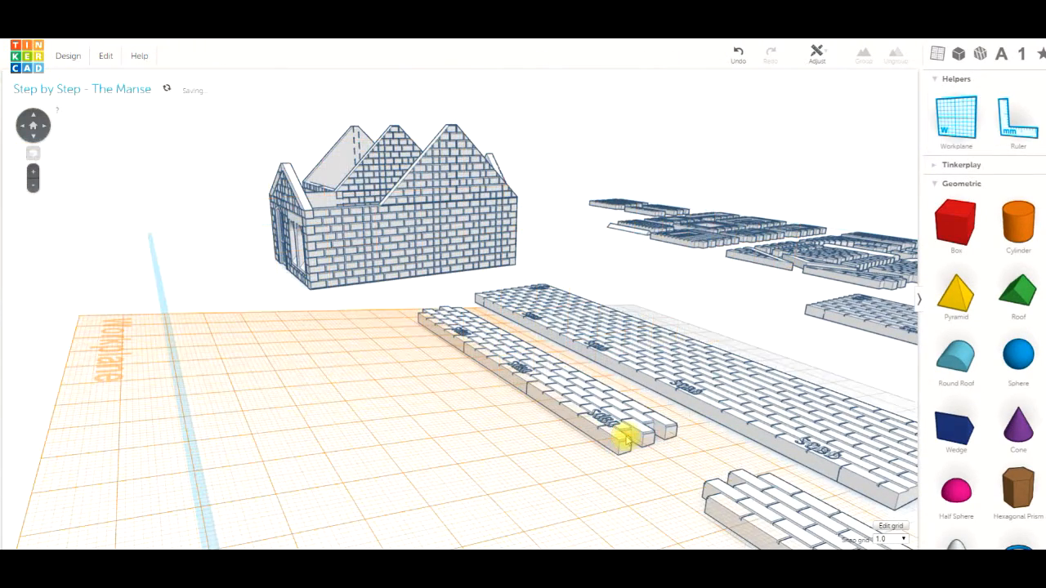
{"action": "left_click", "coordinate": [956, 116]}
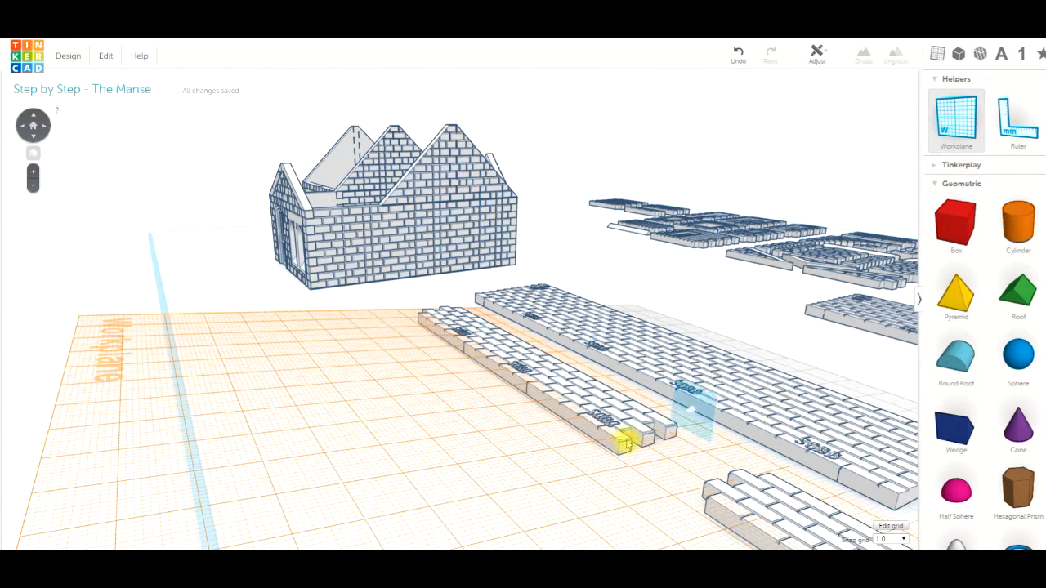
{"action": "left_click", "coordinate": [625, 434]}
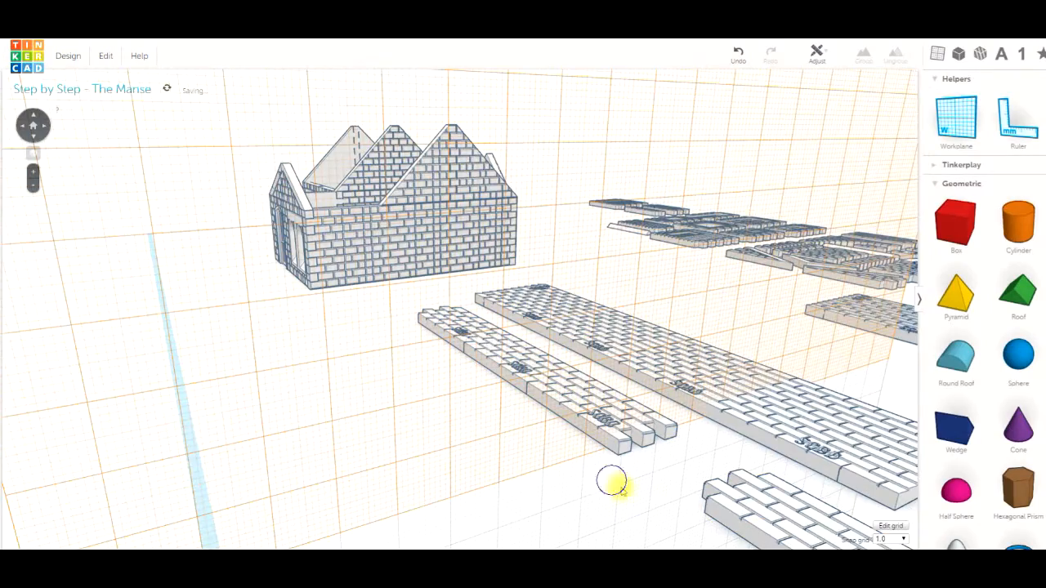
{"action": "left_click", "coordinate": [794, 486]}
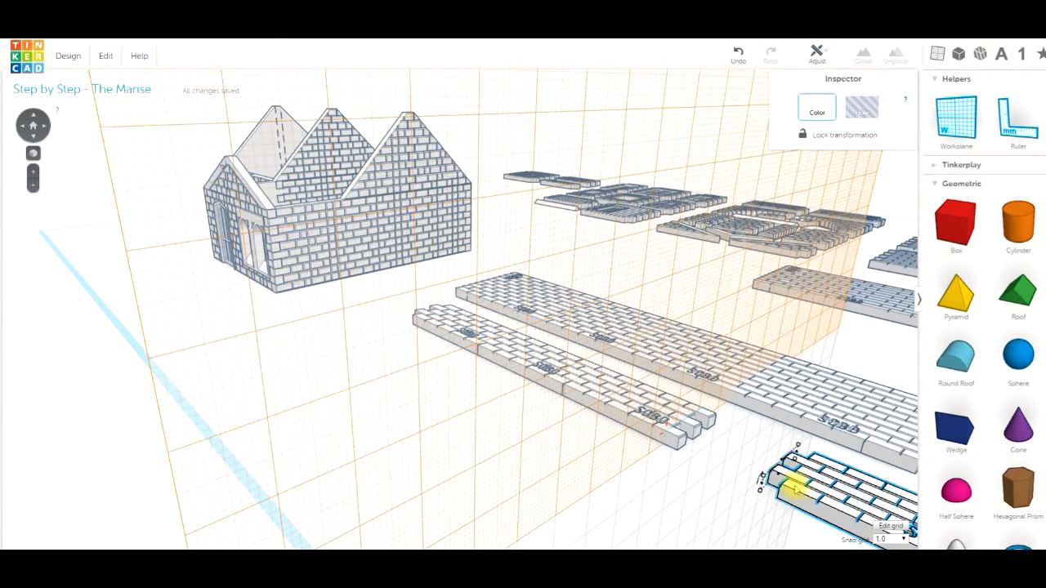
{"action": "left_click_drag", "start_coordinate": [806, 480], "coordinate": [728, 463]}
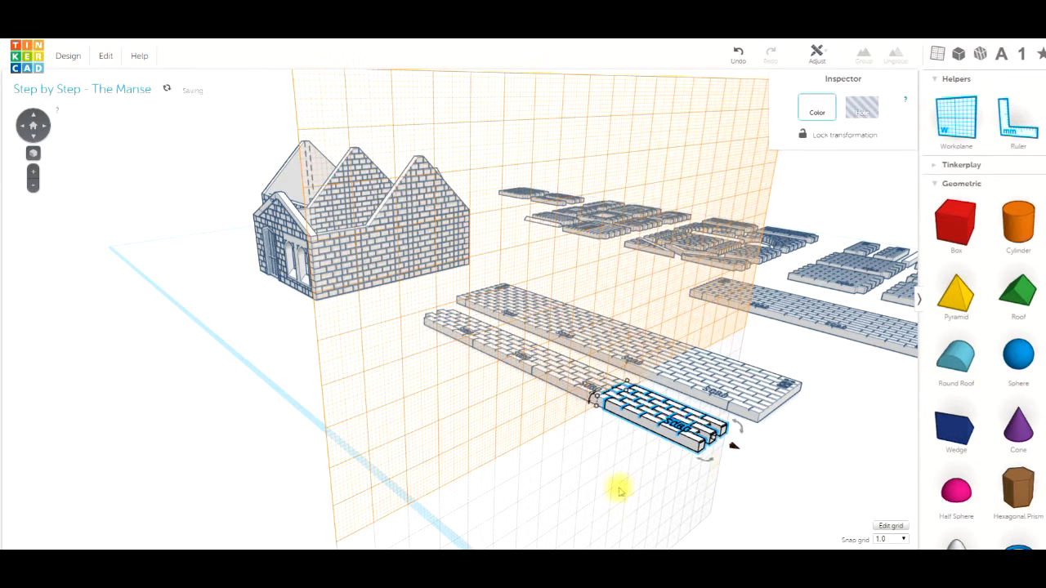
Return the workplane to the base grid
{"action": "left_click", "coordinate": [561, 463]}
{"action": "right_click_drag", "start_coordinate": [561, 463], "coordinate": [562, 390]}
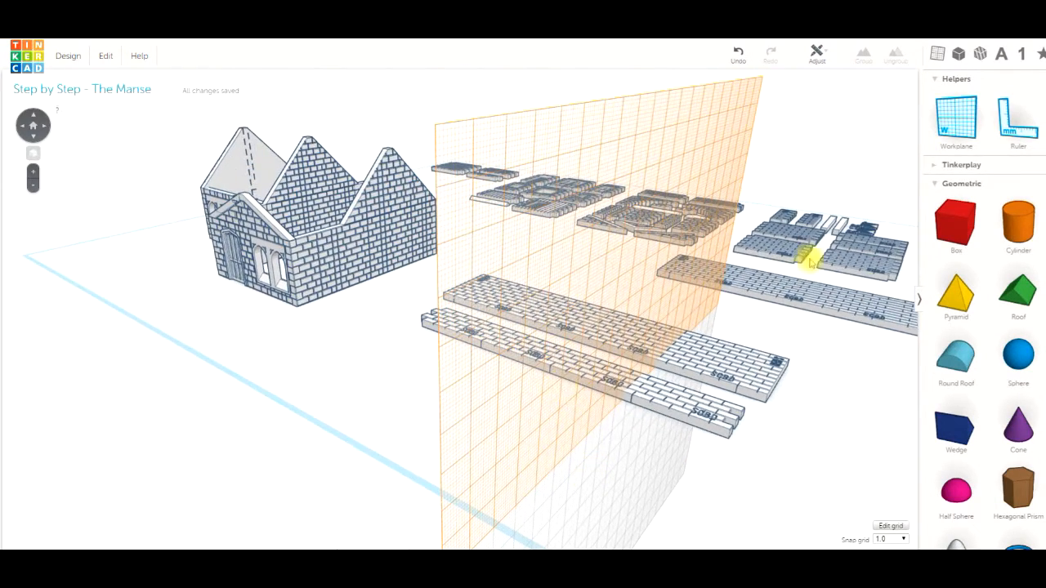
{"action": "left_click", "coordinate": [971, 125]}
{"action": "left_click", "coordinate": [798, 398]}
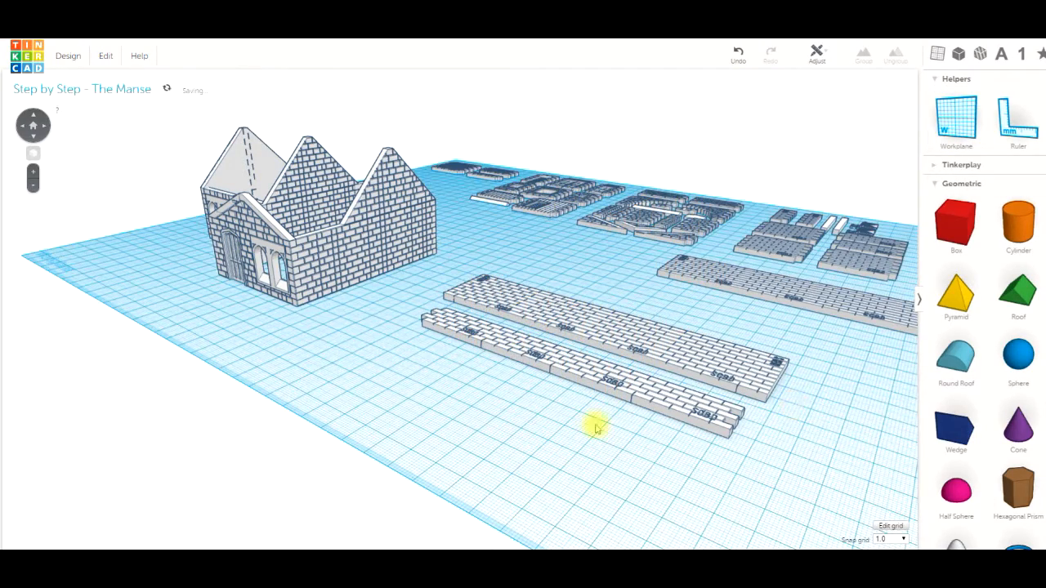
Group the four joined half-height brick panels into one strip, leaving the large brick section out of the group
{"action": "right_click_drag", "start_coordinate": [595, 427], "coordinate": [663, 481]}
{"action": "left_click", "coordinate": [388, 315]}
{"action": "left_click_drag", "start_coordinate": [440, 329], "coordinate": [684, 400]}
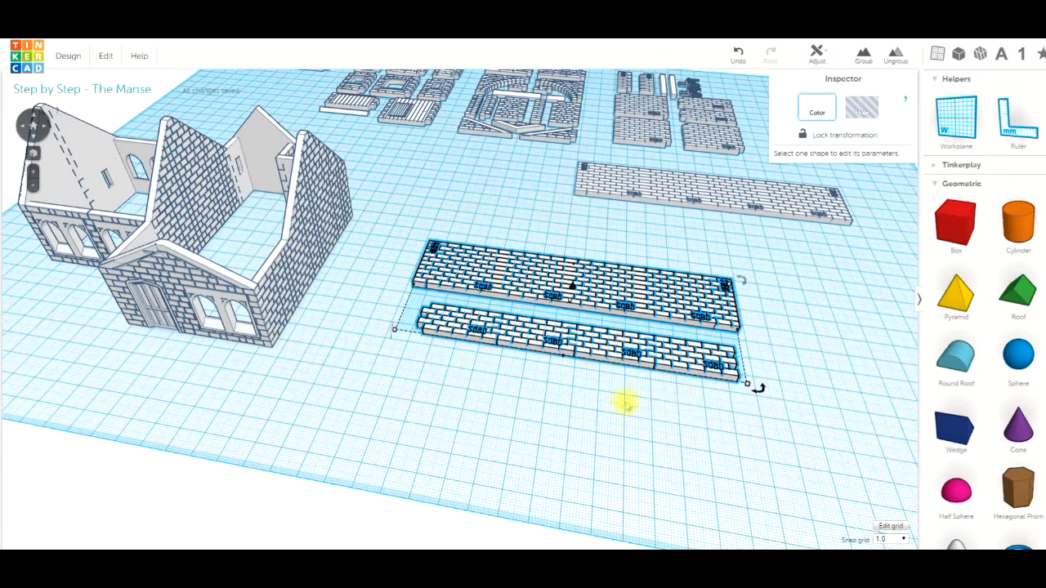
{"action": "mouse_move", "coordinate": [597, 420]}
{"action": "right_mouse_down"}
{"action": "mouse_move", "coordinate": [612, 423]}
{"action": "mouse_move", "coordinate": [599, 431]}
{"action": "right_mouse_up"}
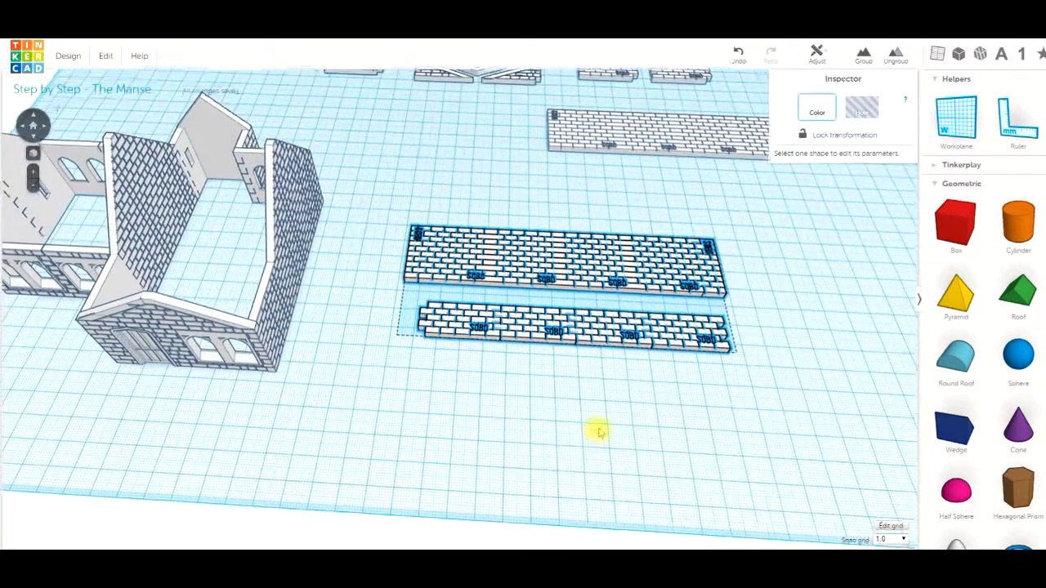
{"action": "left_click", "coordinate": [388, 327]}
{"action": "left_click_drag", "start_coordinate": [397, 323], "coordinate": [709, 390]}
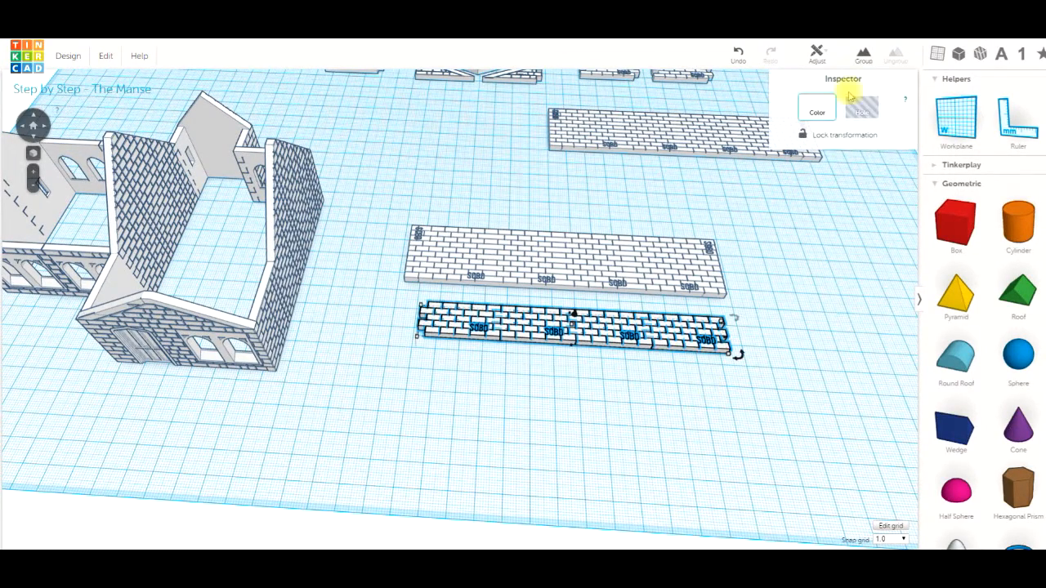
{"action": "left_click", "coordinate": [864, 56]}
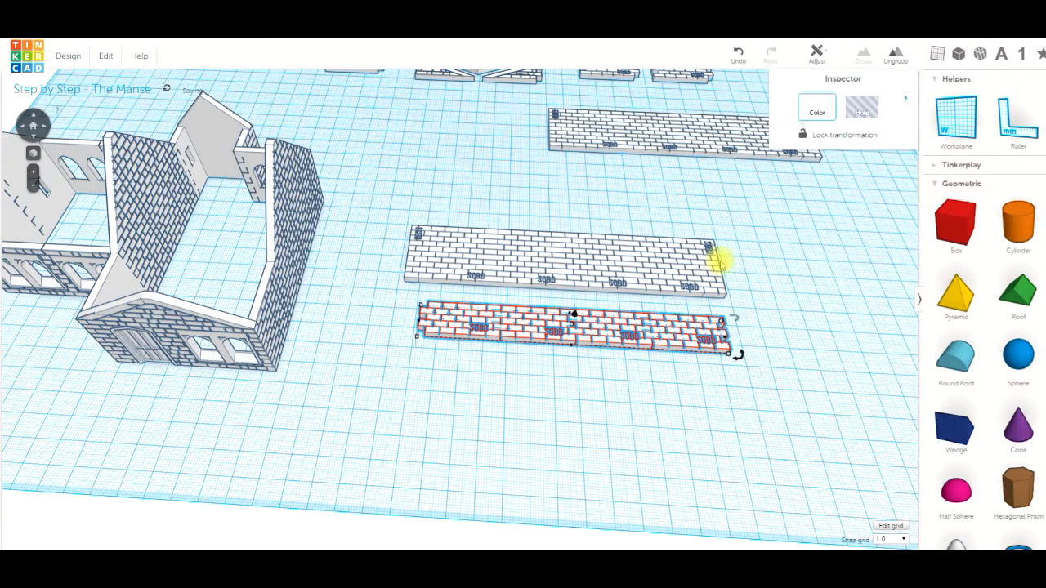
{"action": "left_click", "coordinate": [760, 304]}
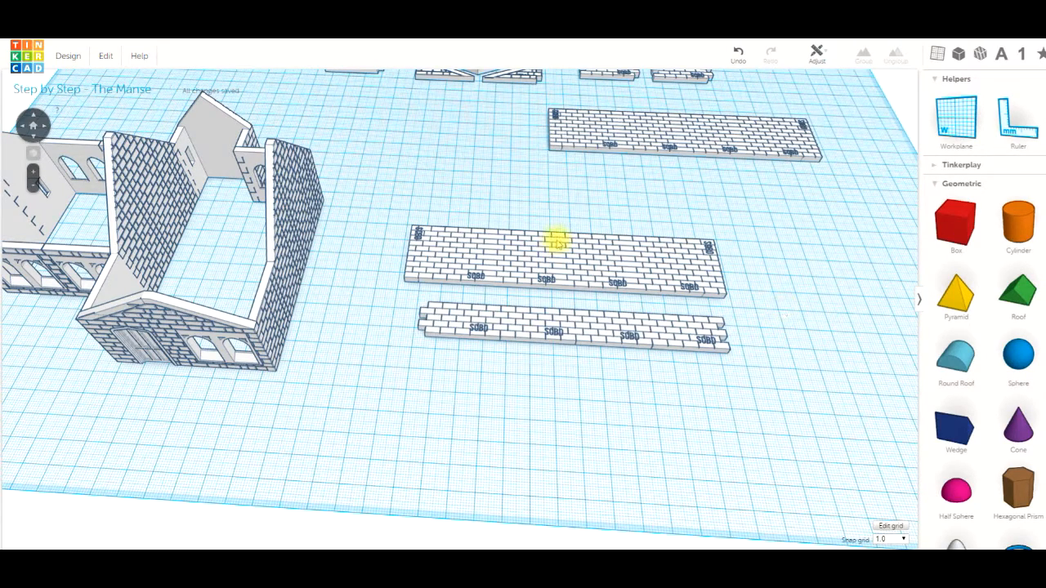
Align the half-height strip and the neighbouring large brick section on their centres along their length
{"action": "left_click_drag", "start_coordinate": [525, 223], "coordinate": [603, 330]}
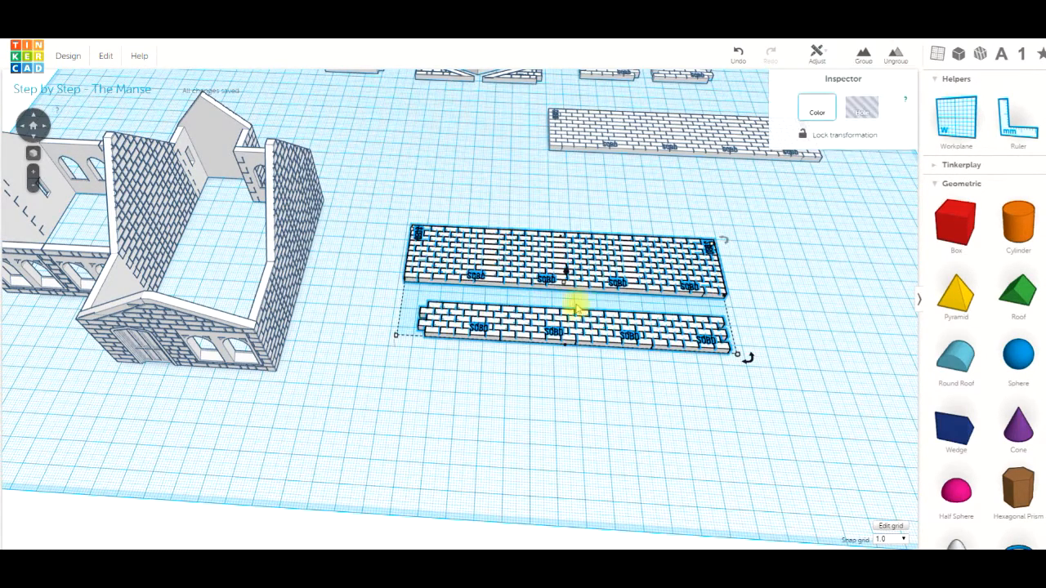
{"action": "left_click", "coordinate": [831, 57]}
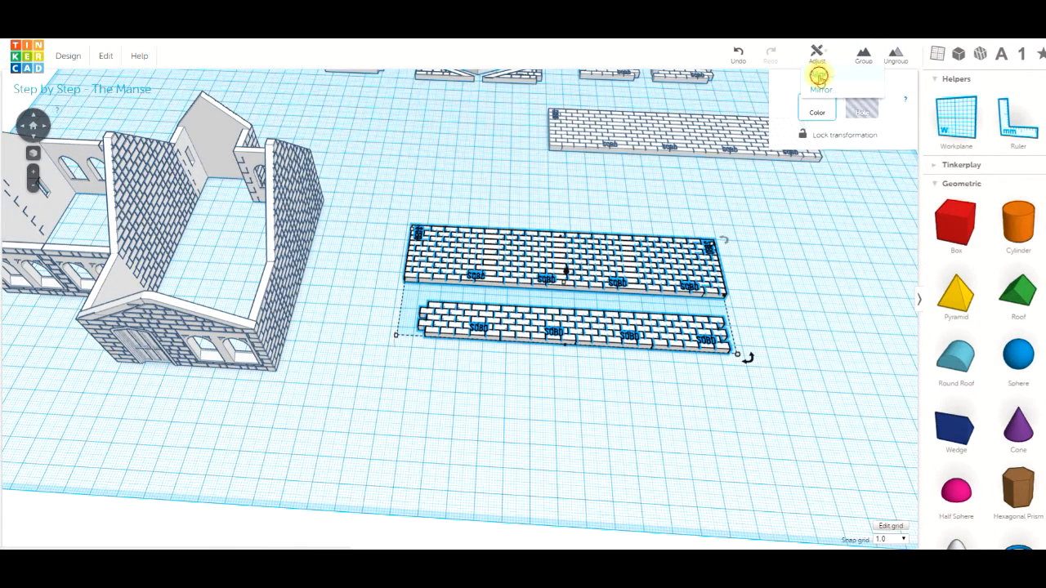
{"action": "left_click", "coordinate": [817, 79]}
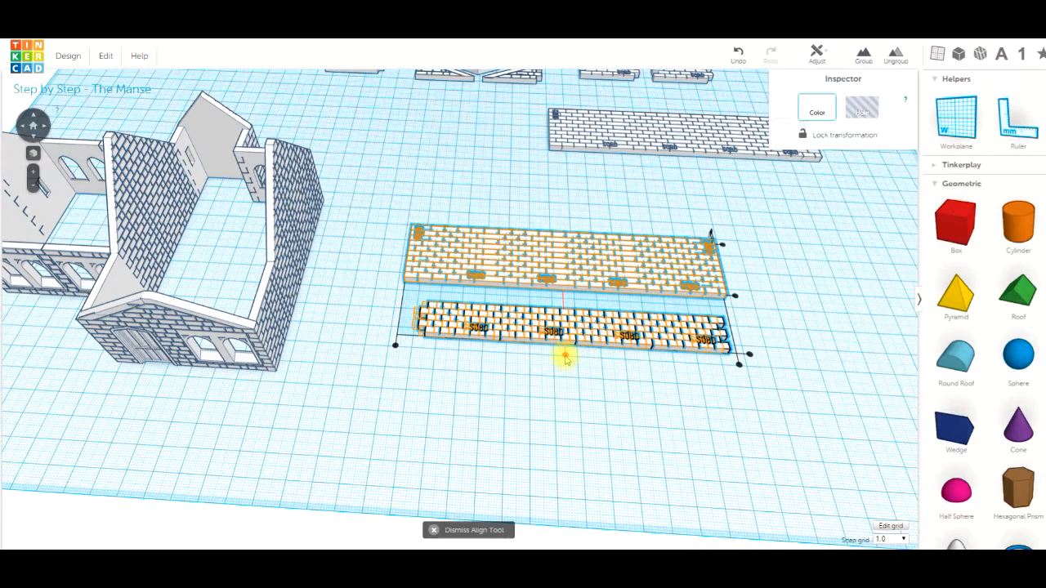
{"action": "left_click", "coordinate": [565, 357]}
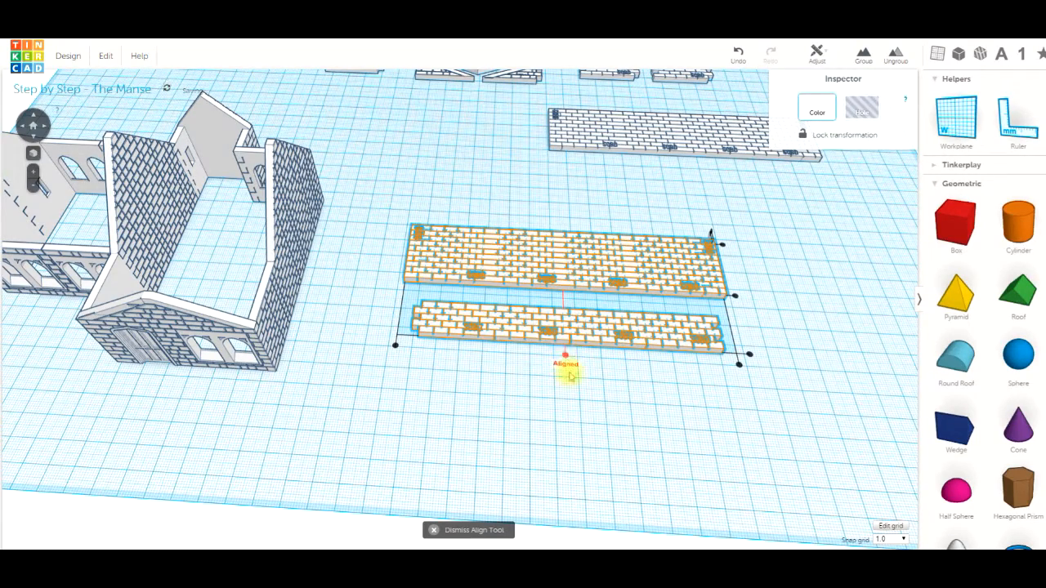
Finish the centre alignment, duplicate the half-height strip and place the copy alongside the other large brick section
{"action": "left_click", "coordinate": [570, 376]}
{"action": "right_click_drag", "start_coordinate": [498, 362], "coordinate": [689, 215]}
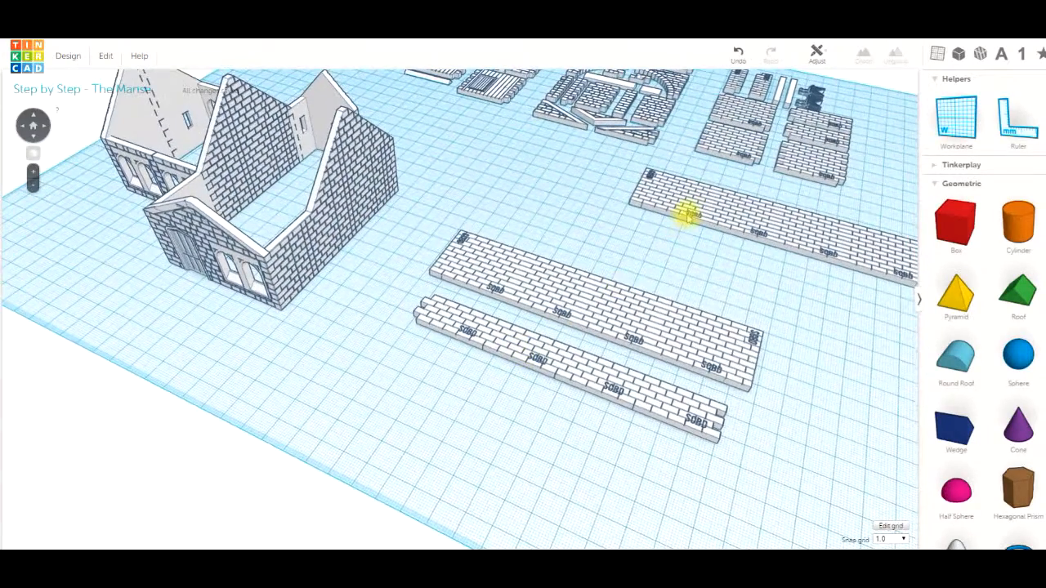
{"action": "left_click", "coordinate": [585, 372]}
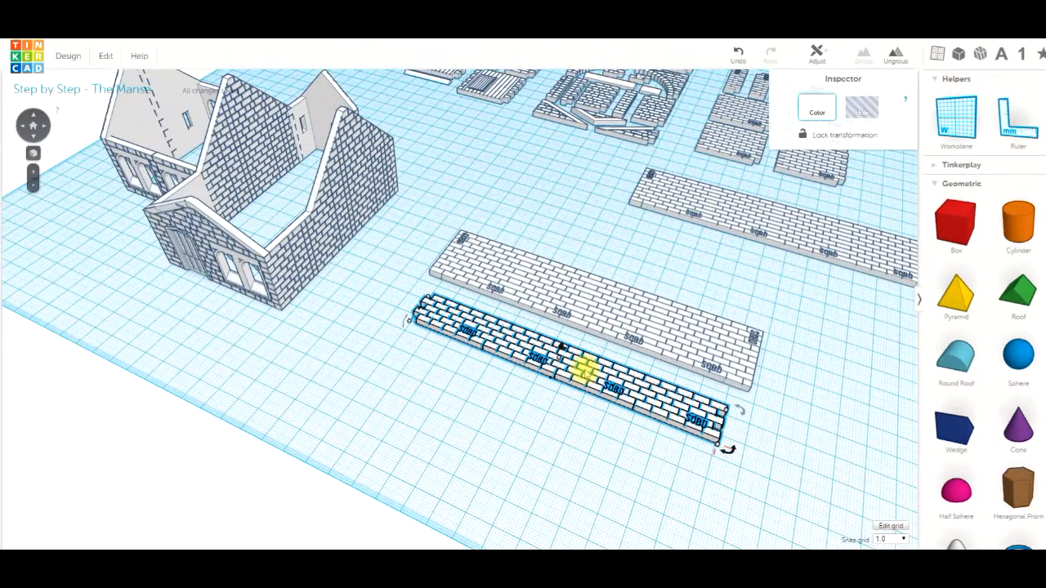
{"action": "key", "text": "ctrl+d"}
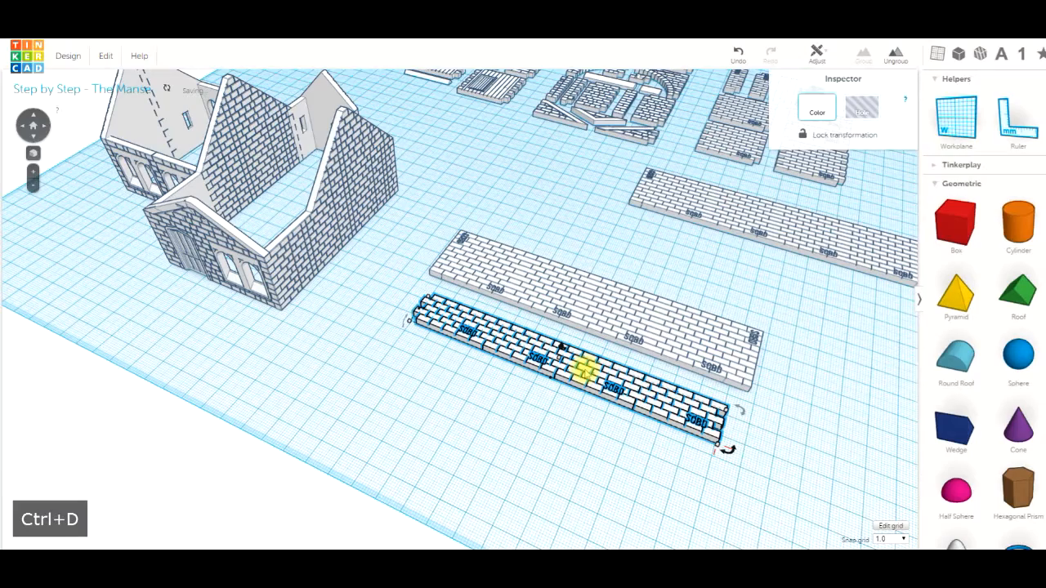
{"action": "left_click_drag", "start_coordinate": [510, 343], "coordinate": [728, 256]}
{"action": "left_click", "coordinate": [772, 307]}
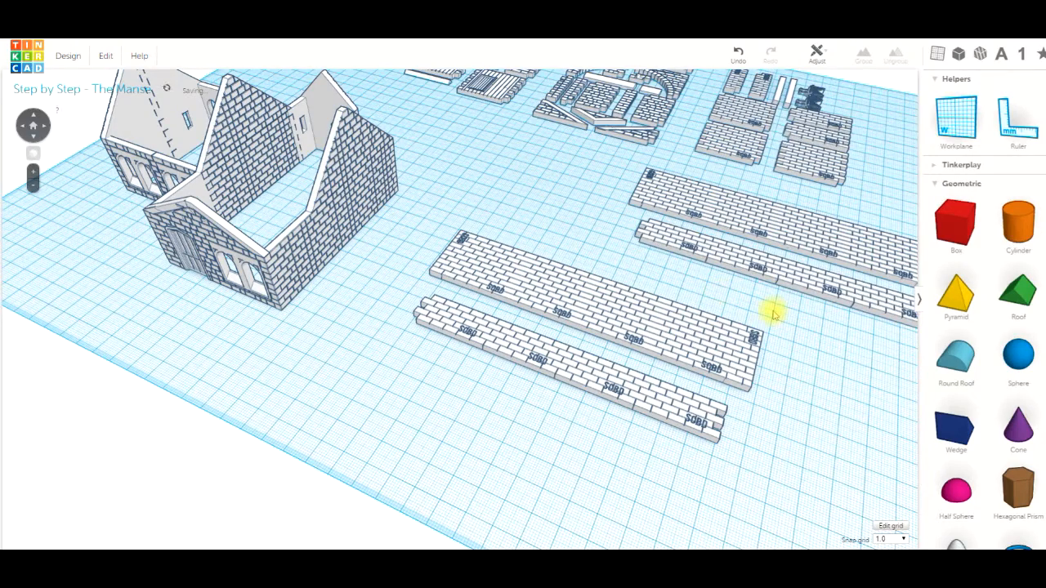
Set the workplane on the large section's long side face and move the original half-height strip 13 mm flush against it
{"action": "right_click_drag", "start_coordinate": [766, 404], "coordinate": [728, 315]}
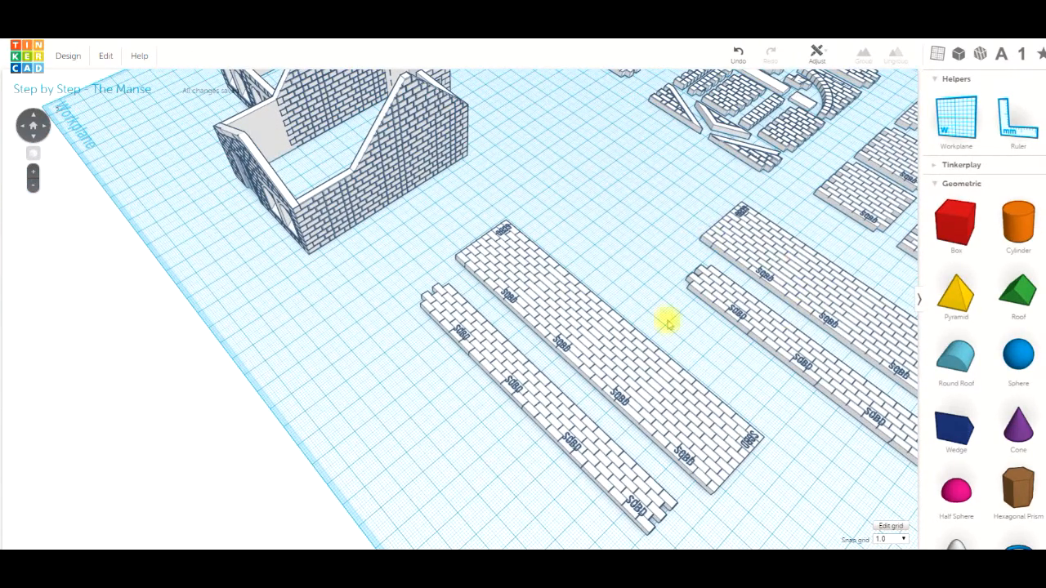
{"action": "right_click_drag", "start_coordinate": [652, 314], "coordinate": [619, 255]}
{"action": "scroll", "coordinate": [553, 401], "scroll_direction": "up", "scroll_amount": 3}
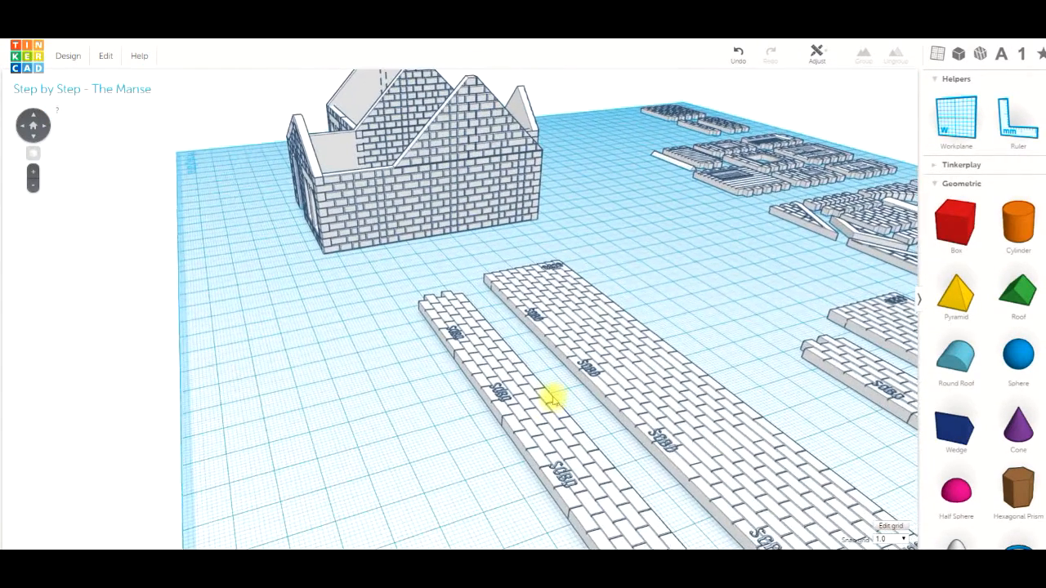
{"action": "left_click", "coordinate": [957, 119]}
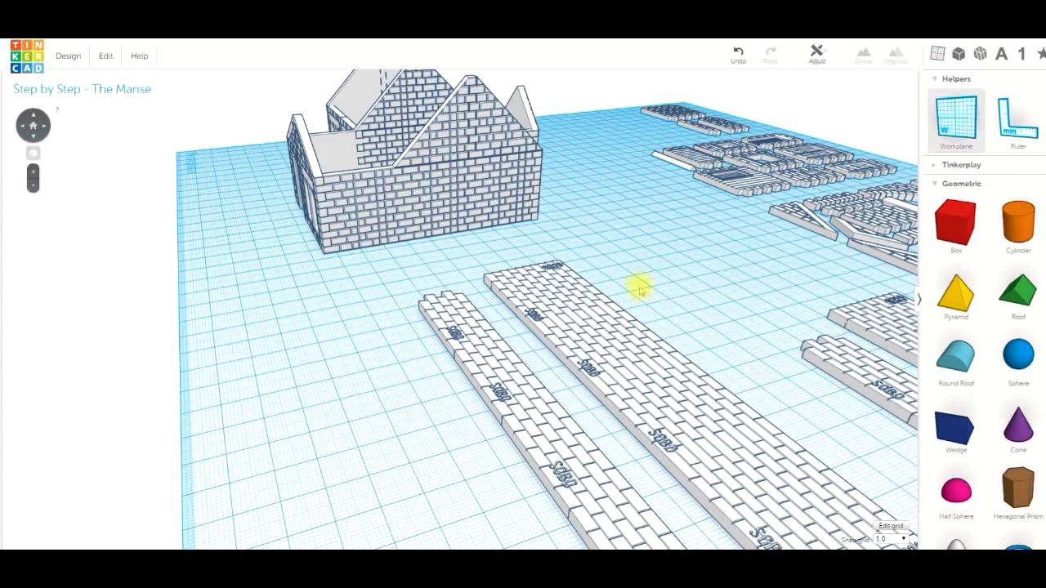
{"action": "left_click", "coordinate": [579, 378]}
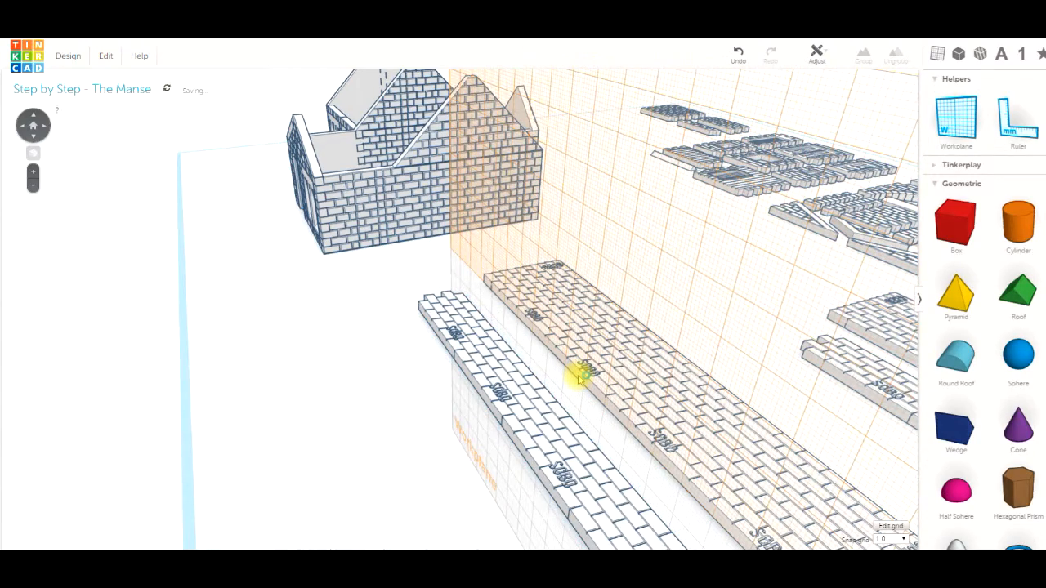
{"action": "right_click_drag", "start_coordinate": [411, 366], "coordinate": [489, 280]}
{"action": "right_click_drag", "start_coordinate": [586, 360], "coordinate": [502, 275]}
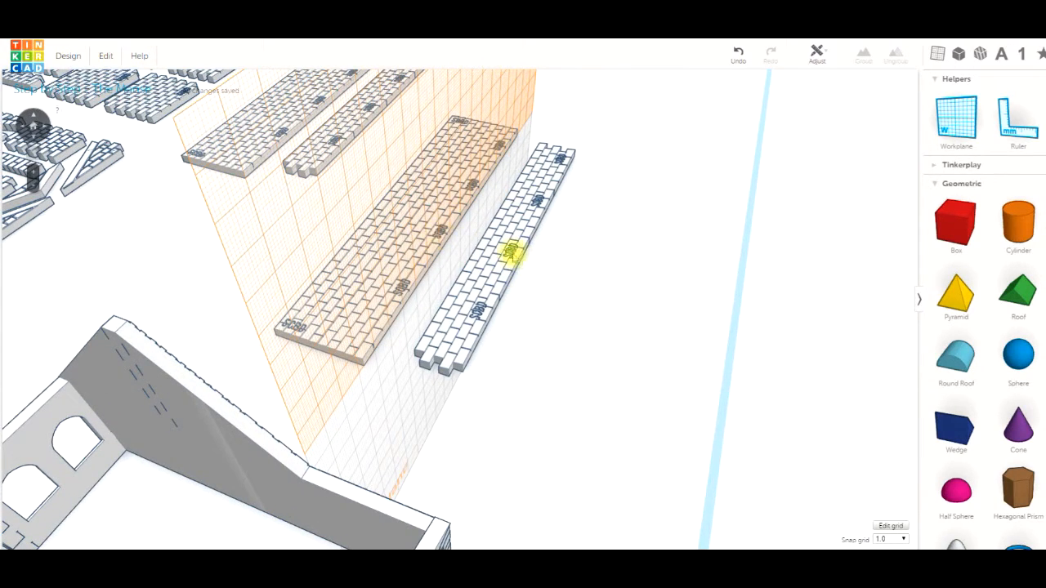
{"action": "left_click", "coordinate": [489, 260]}
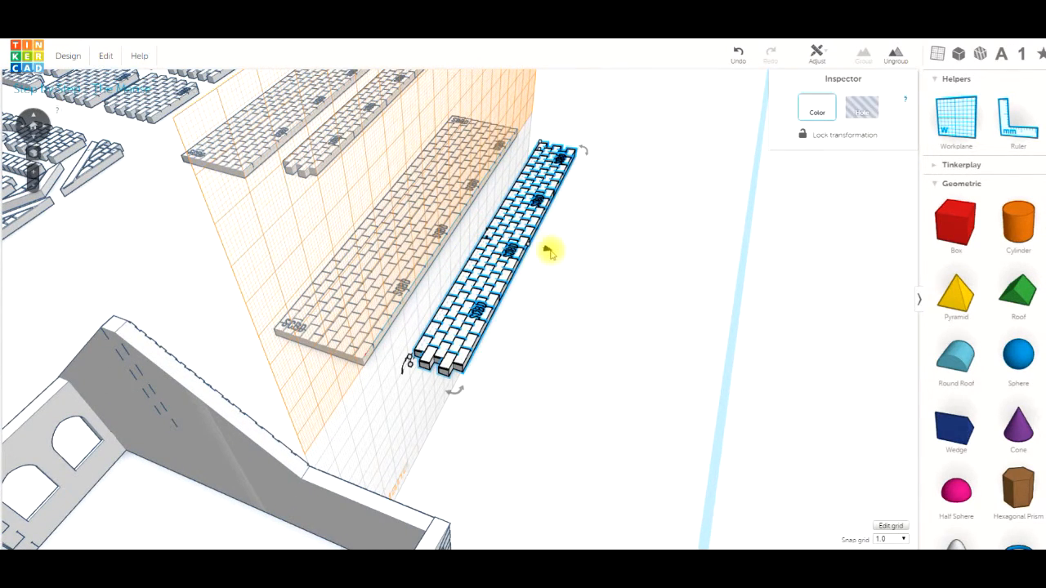
{"action": "left_click_drag", "start_coordinate": [546, 249], "coordinate": [514, 241]}
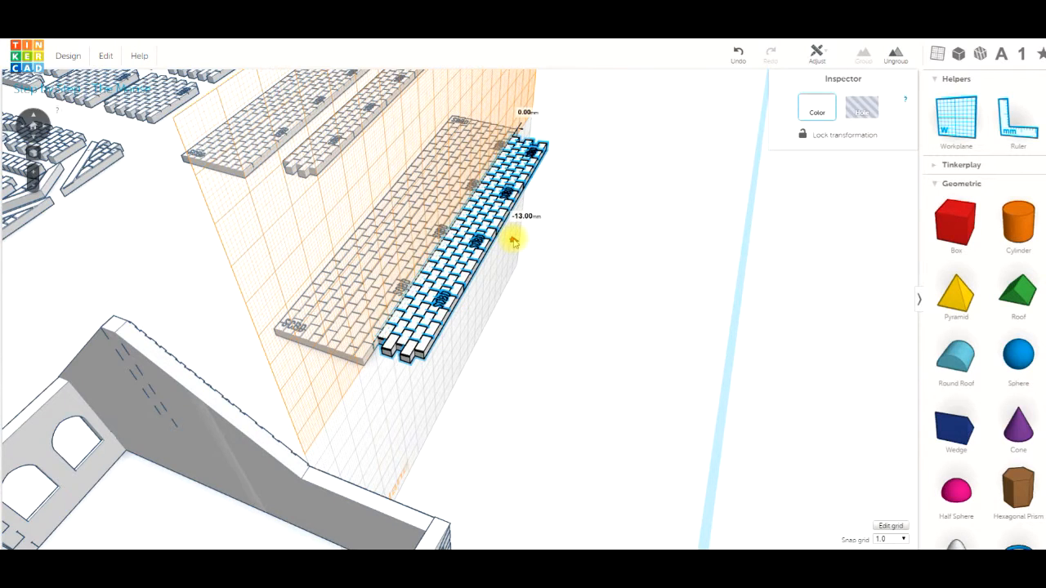
{"action": "left_click", "coordinate": [536, 277]}
Return the workplane to the base grid
{"action": "right_click_drag", "start_coordinate": [524, 298], "coordinate": [503, 320]}
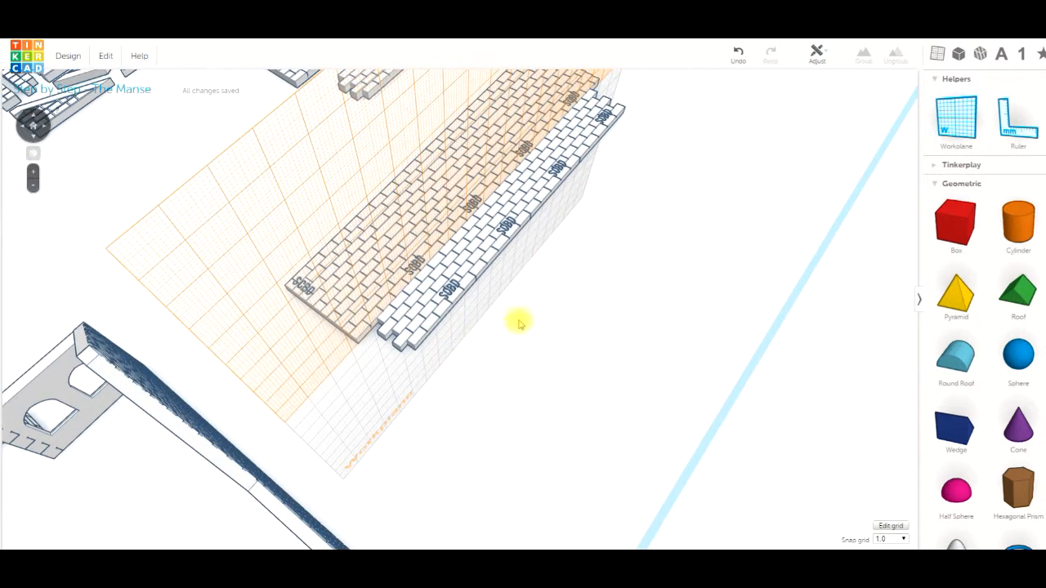
{"action": "left_click", "coordinate": [946, 122]}
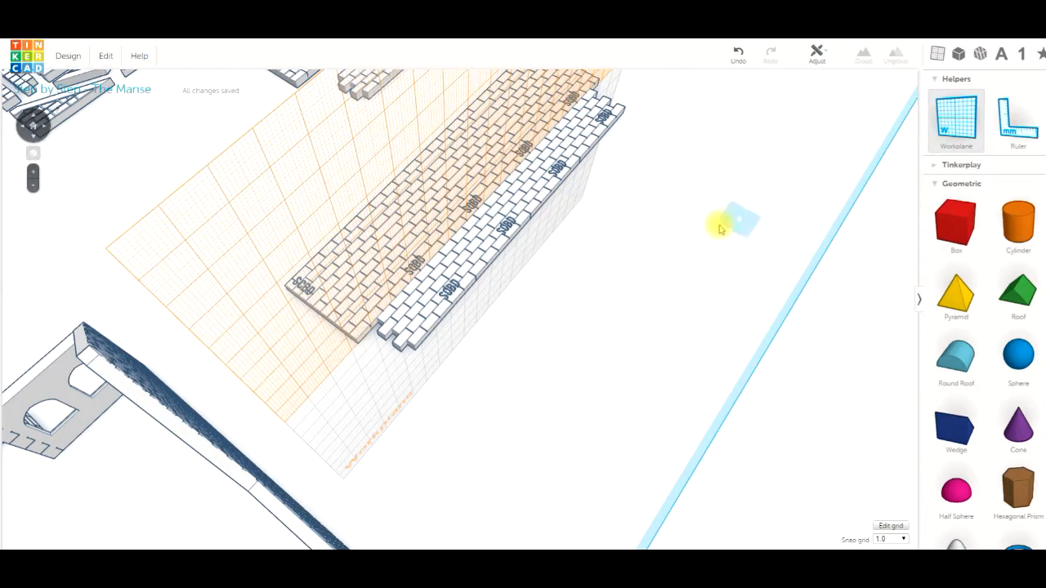
{"action": "left_click", "coordinate": [654, 152]}
Ungroup the large brick section so its end pieces can be selected separately from the main panel
{"action": "right_click_drag", "start_coordinate": [619, 209], "coordinate": [498, 159]}
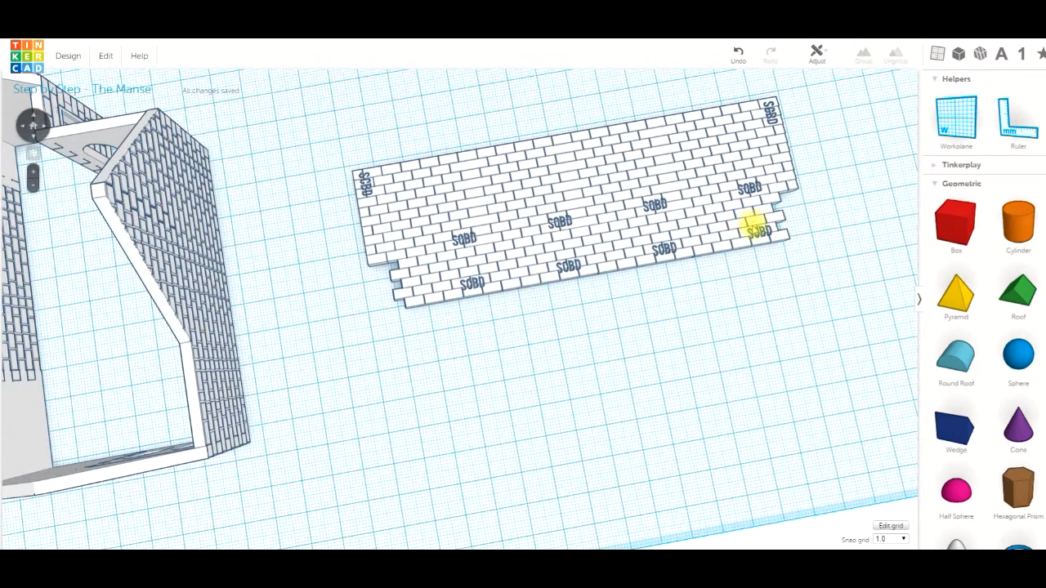
{"action": "right_click_drag", "start_coordinate": [703, 296], "coordinate": [685, 307]}
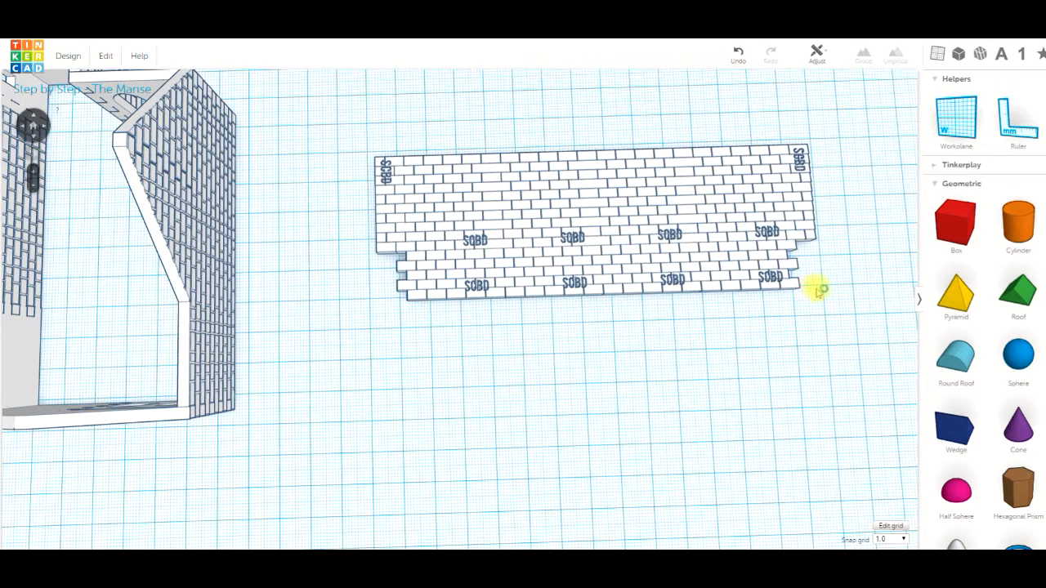
{"action": "left_click", "coordinate": [797, 215]}
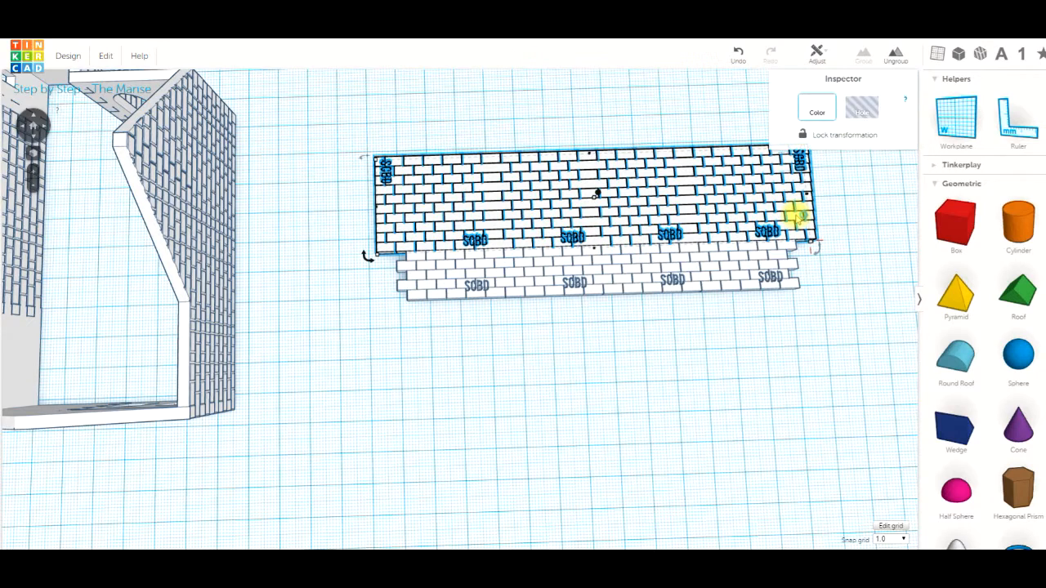
{"action": "left_click", "coordinate": [899, 55]}
{"action": "left_click", "coordinate": [792, 336]}
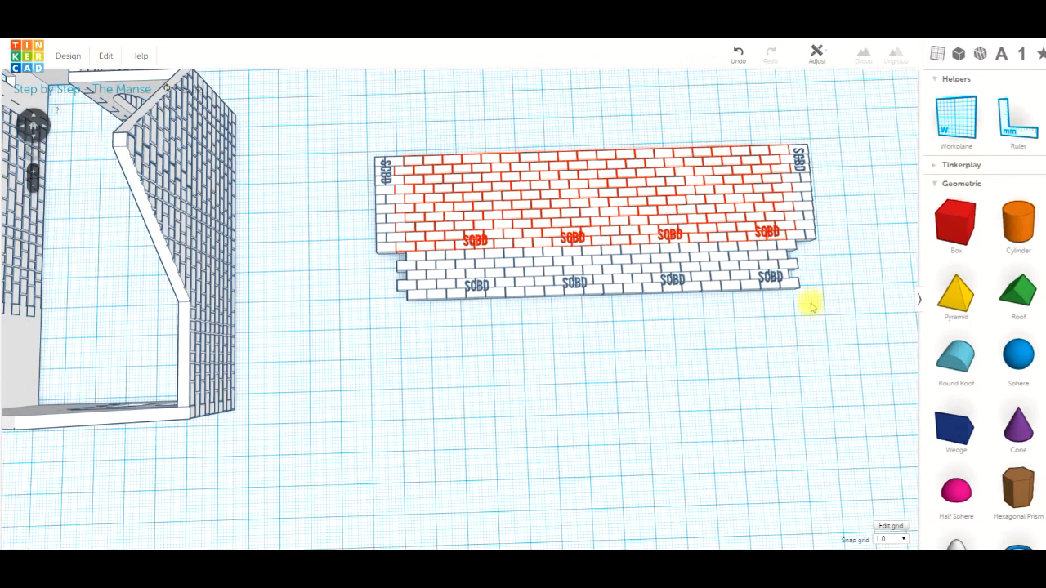
Duplicate the end piece farthest from the house and shift the copy along the edge to fill the strip's notched end
{"action": "left_click", "coordinate": [807, 221]}
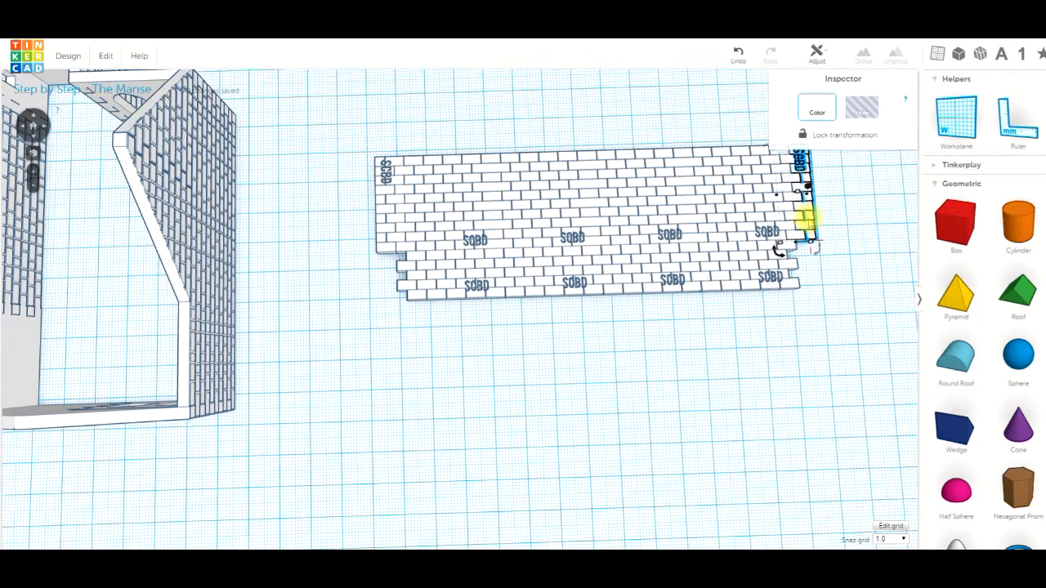
{"action": "key", "text": "ctrl+d"}
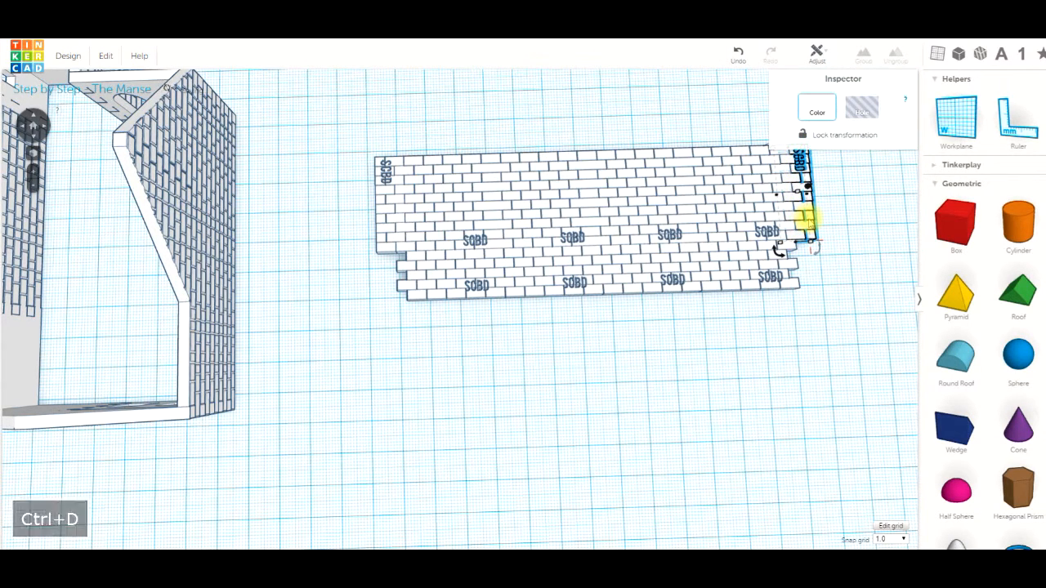
{"action": "key", "text": "Down"}
{"action": "key", "text": "Down"}
{"action": "key", "text": "Down"}
{"action": "key", "text": "Down"}
{"action": "key", "text": "Down"}
{"action": "key", "text": "Down"}
{"action": "key", "text": "Down"}
{"action": "key", "text": "Down"}
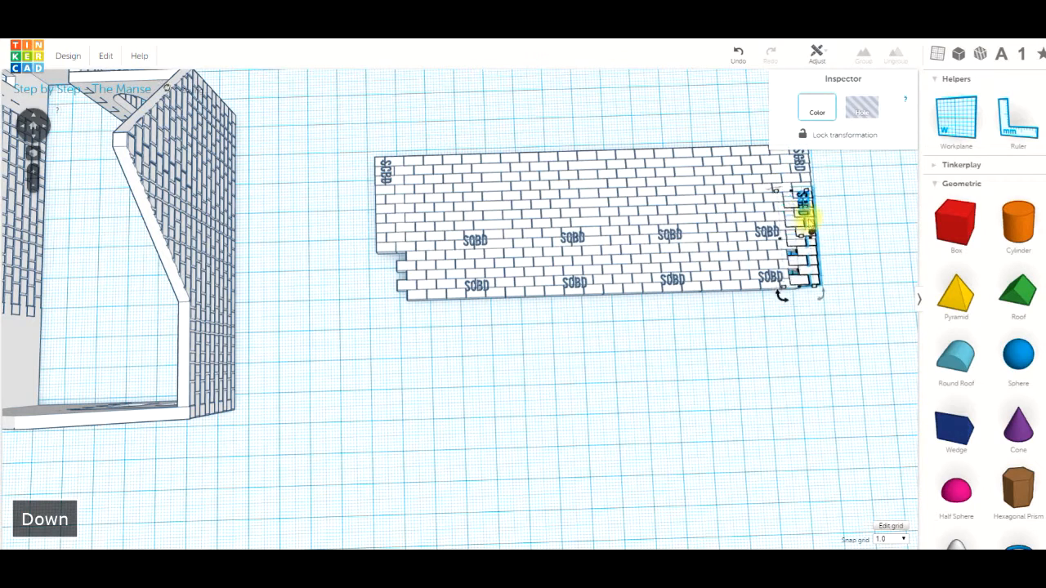
{"action": "key", "text": "Down"}
{"action": "key", "text": "Down"}
{"action": "key", "text": "Down"}
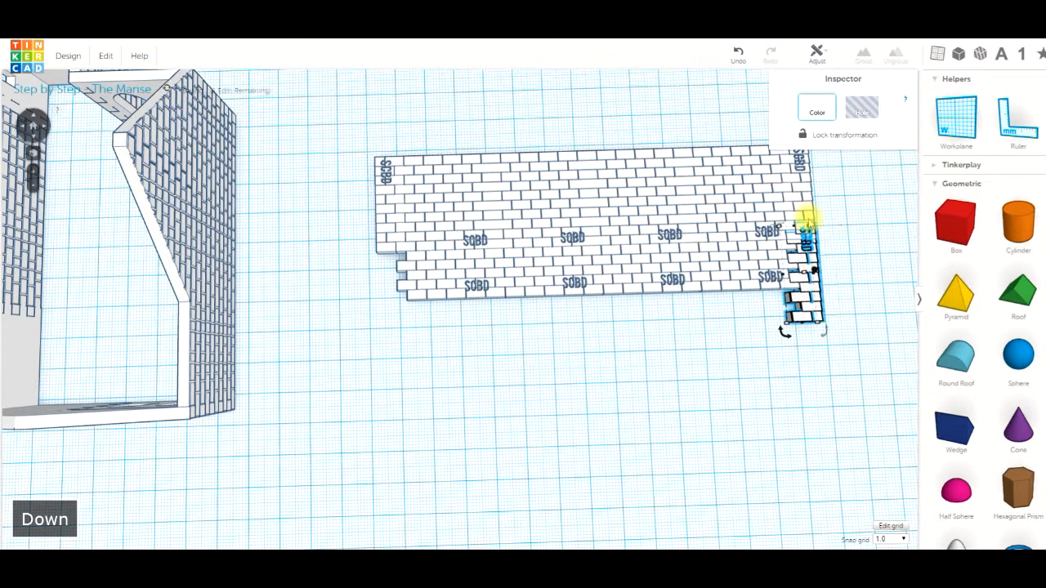
{"action": "key", "text": "Down"}
{"action": "key", "text": "Down"}
{"action": "key", "text": "Down"}
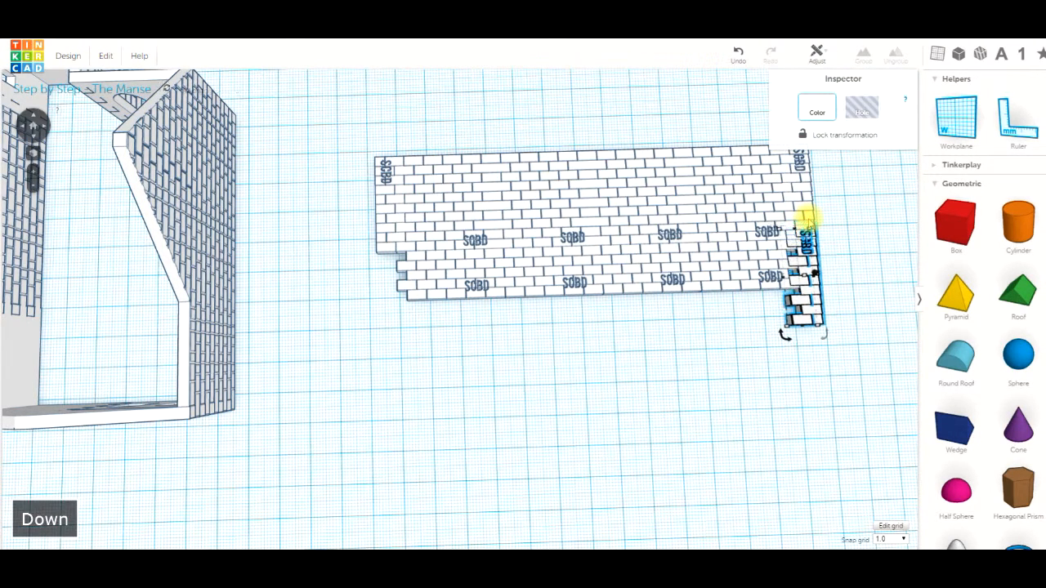
{"action": "key", "text": "Down"}
{"action": "key", "text": "Down"}
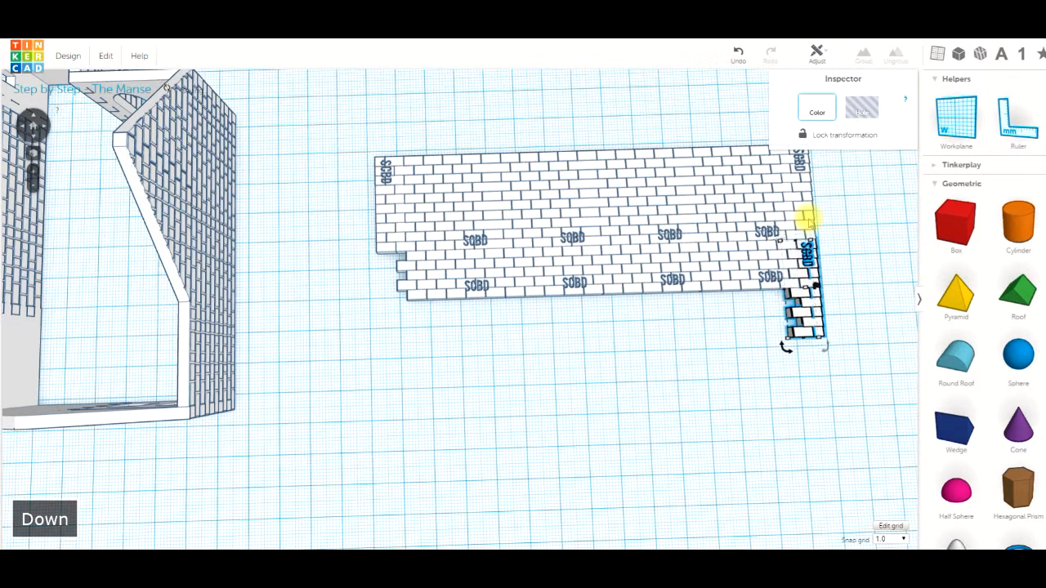
{"action": "left_click", "coordinate": [667, 373]}
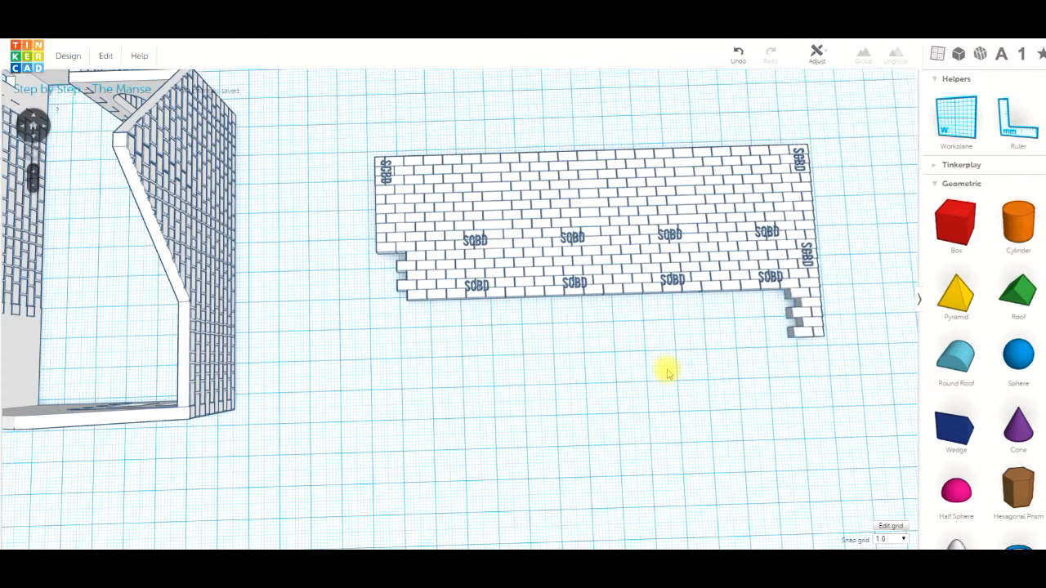
Duplicate the end piece nearest the house and shift the copy along the edge to fill the strip's other notched end
{"action": "left_click", "coordinate": [385, 238]}
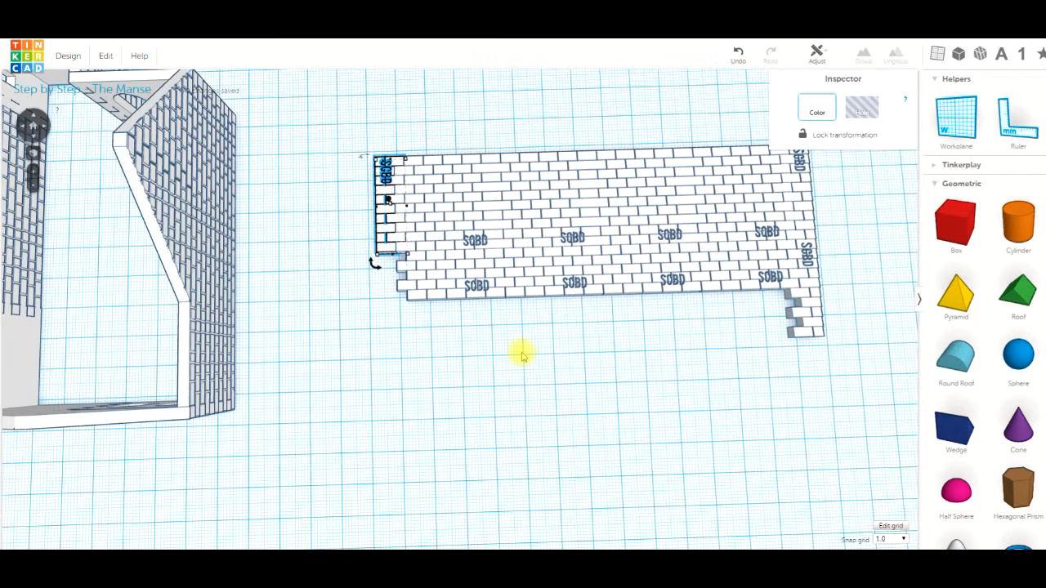
{"action": "key", "text": "ctrl+d"}
{"action": "key", "text": "Down"}
{"action": "key", "text": "Down"}
{"action": "key", "text": "Down"}
{"action": "key", "text": "Down"}
{"action": "key", "text": "Down"}
{"action": "key", "text": "Down"}
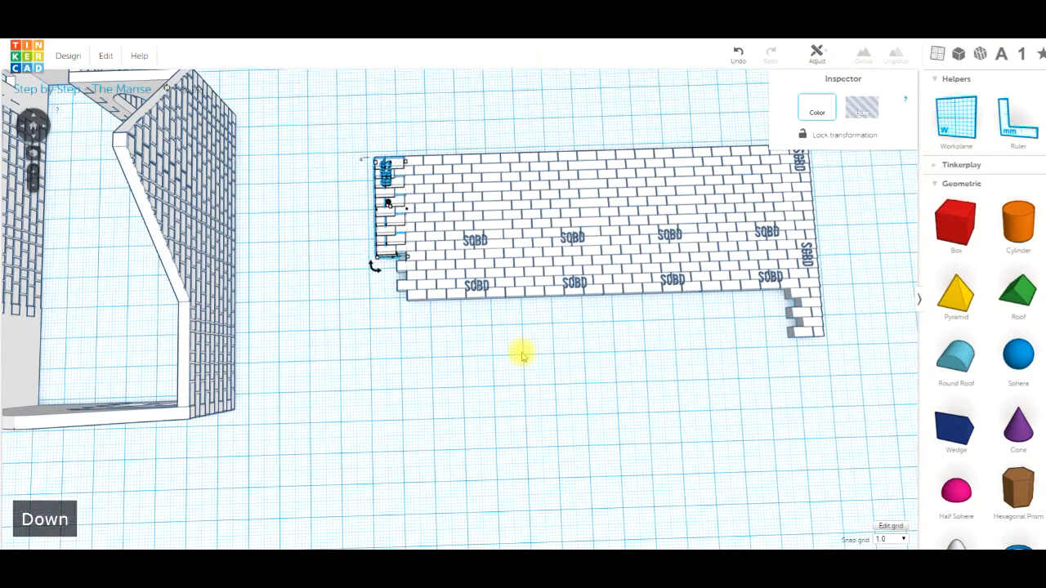
{"action": "key", "text": "Down"}
{"action": "key", "text": "Down"}
{"action": "key", "text": "Down"}
{"action": "key", "text": "Down"}
{"action": "key", "text": "Down"}
{"action": "key", "text": "Down"}
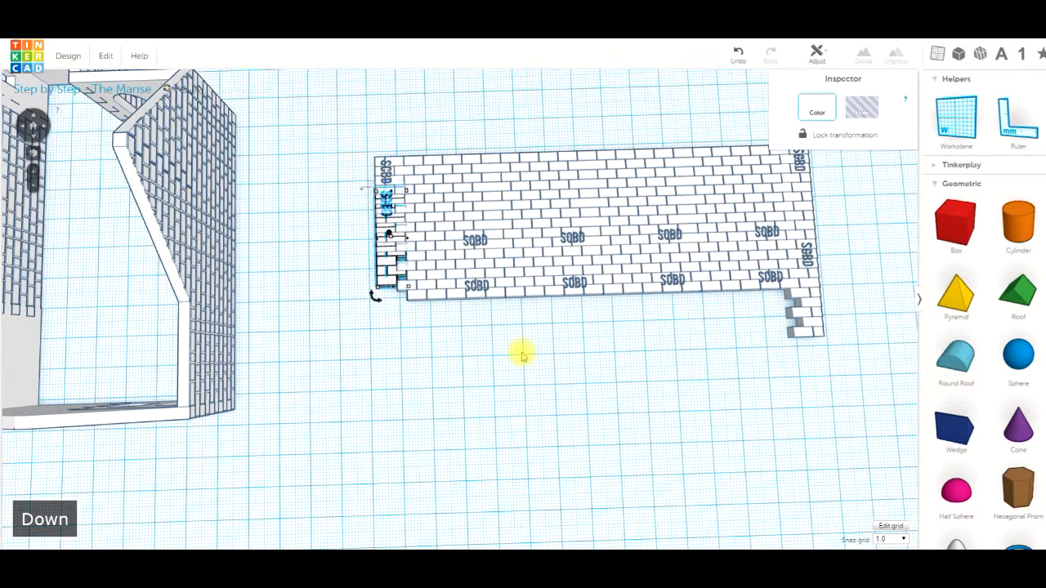
{"action": "key", "text": "Down"}
{"action": "key", "text": "Down"}
{"action": "key", "text": "Down"}
{"action": "key", "text": "Down"}
{"action": "key", "text": "Down"}
{"action": "key", "text": "Down"}
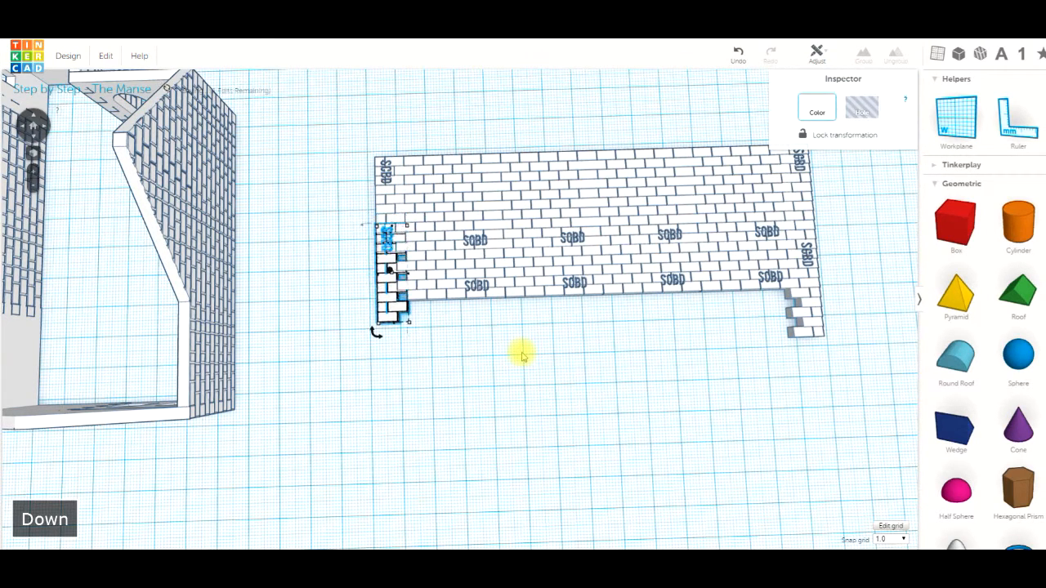
{"action": "key", "text": "Down"}
{"action": "key", "text": "Down"}
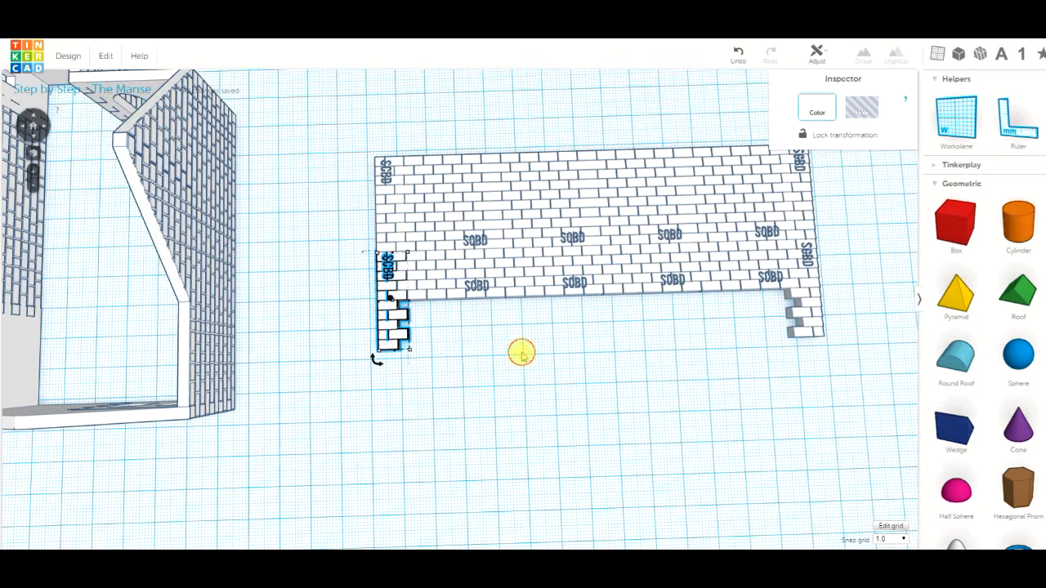
{"action": "left_click", "coordinate": [521, 353]}
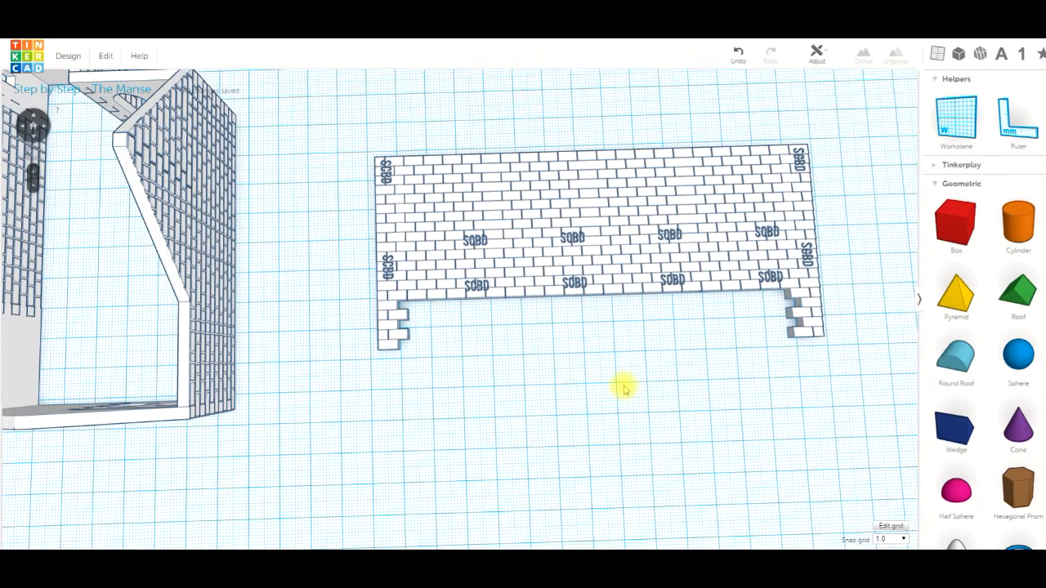
Group the main panel, the half-height strip and all four end pieces into one brick section
{"action": "left_click_drag", "start_coordinate": [348, 148], "coordinate": [827, 390]}
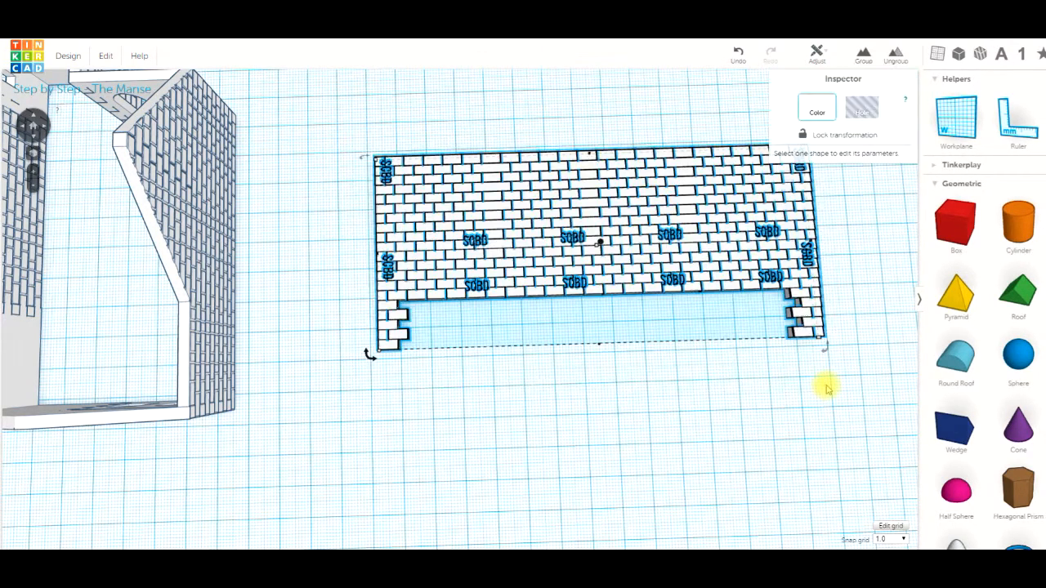
{"action": "left_click", "coordinate": [864, 57]}
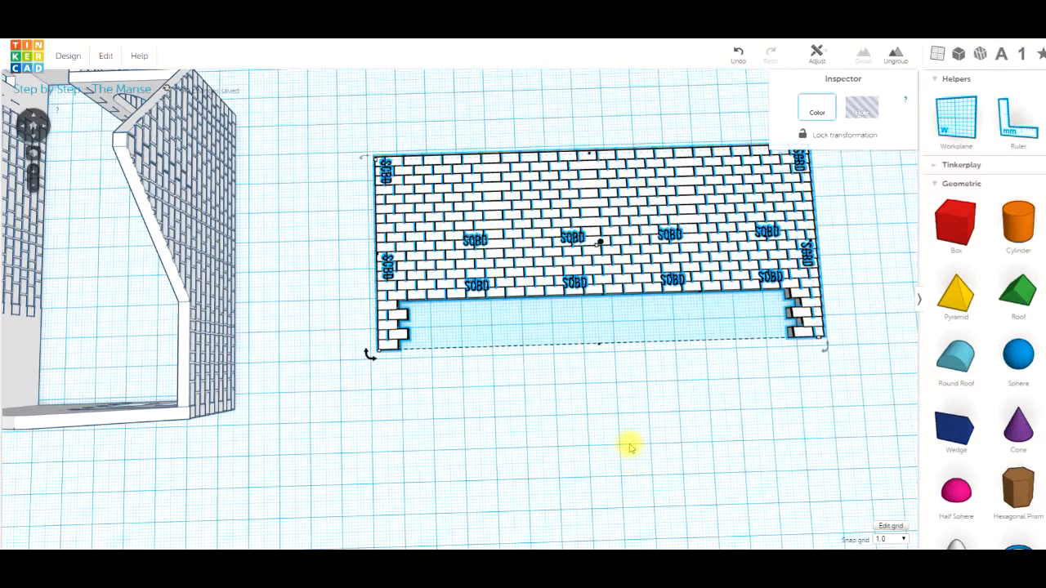
{"action": "left_click", "coordinate": [629, 447]}
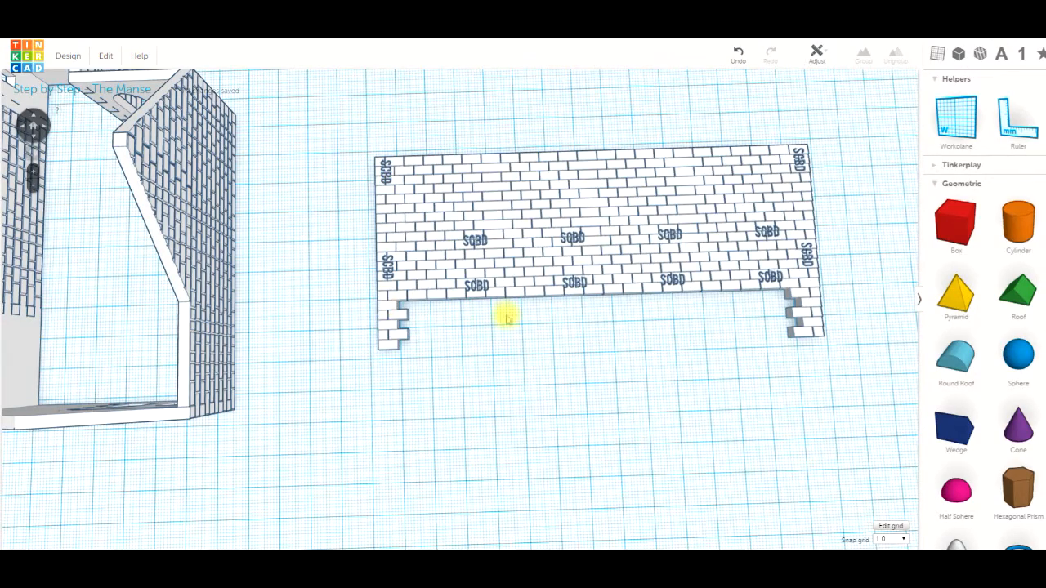
Place a box in front of the brick section between its protruding ends, widen it to 27 mm and flatten it
{"action": "right_click_drag", "start_coordinate": [590, 349], "coordinate": [596, 292]}
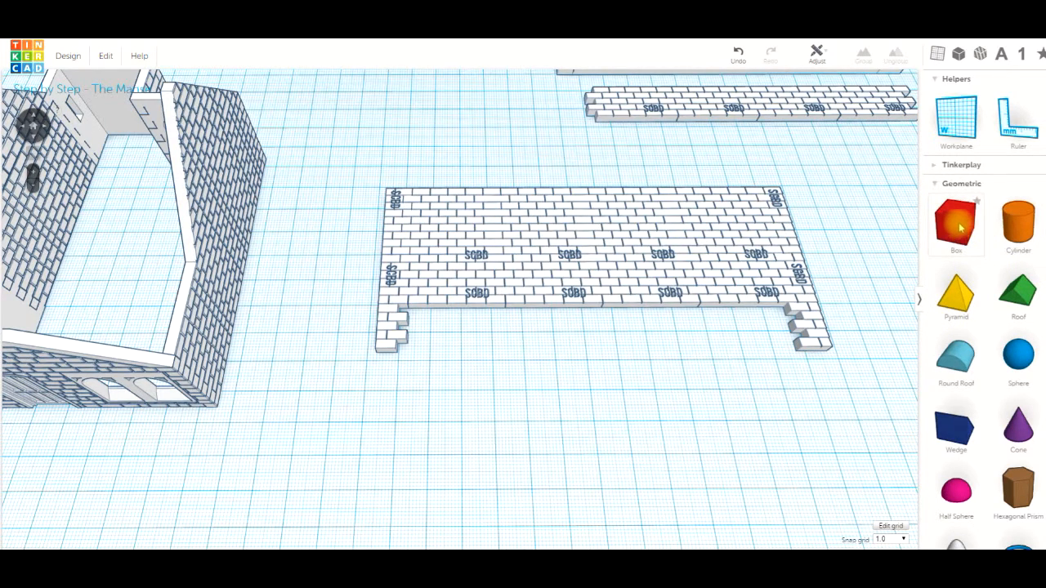
{"action": "left_click_drag", "start_coordinate": [961, 228], "coordinate": [599, 376]}
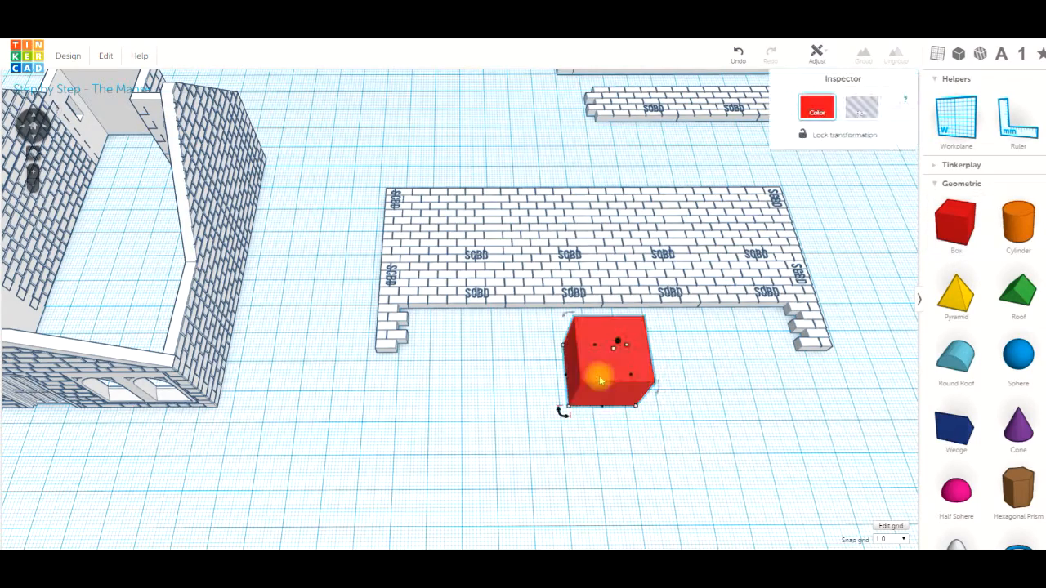
{"action": "right_click_drag", "start_coordinate": [721, 402], "coordinate": [708, 322]}
{"action": "left_click", "coordinate": [646, 317]}
{"action": "left_click_drag", "start_coordinate": [609, 306], "coordinate": [605, 357]}
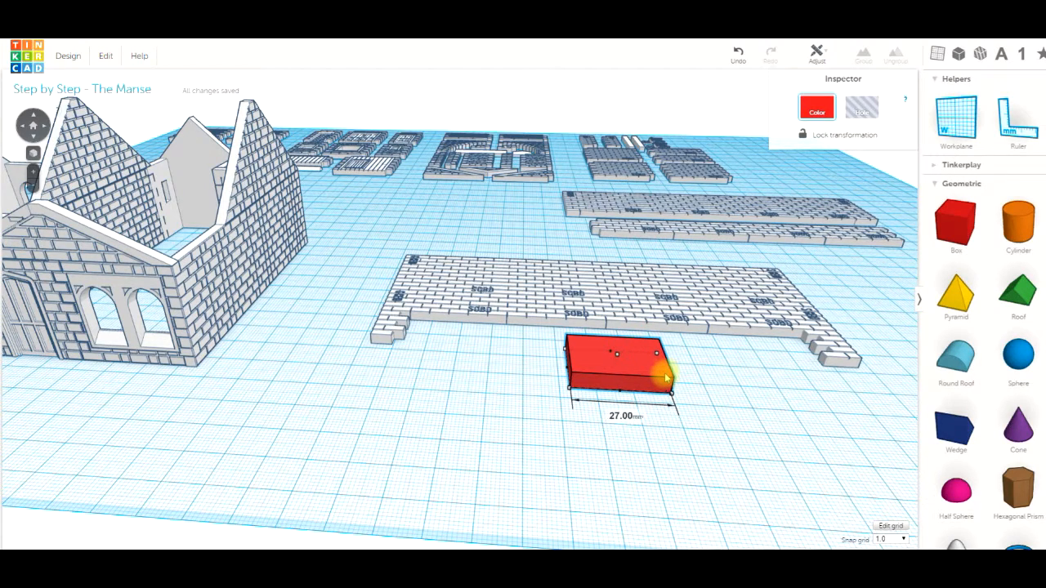
{"action": "mouse_move", "coordinate": [621, 397]}
{"action": "left_mouse_down"}
{"action": "mouse_move", "coordinate": [624, 419]}
{"action": "mouse_move", "coordinate": [622, 390]}
{"action": "left_mouse_up"}
{"action": "left_click", "coordinate": [527, 384]}
Set a temporary workplane on the brick section's long edge, butt the box against it, and restore the base workplane
{"action": "right_click_drag", "start_coordinate": [527, 384], "coordinate": [647, 402]}
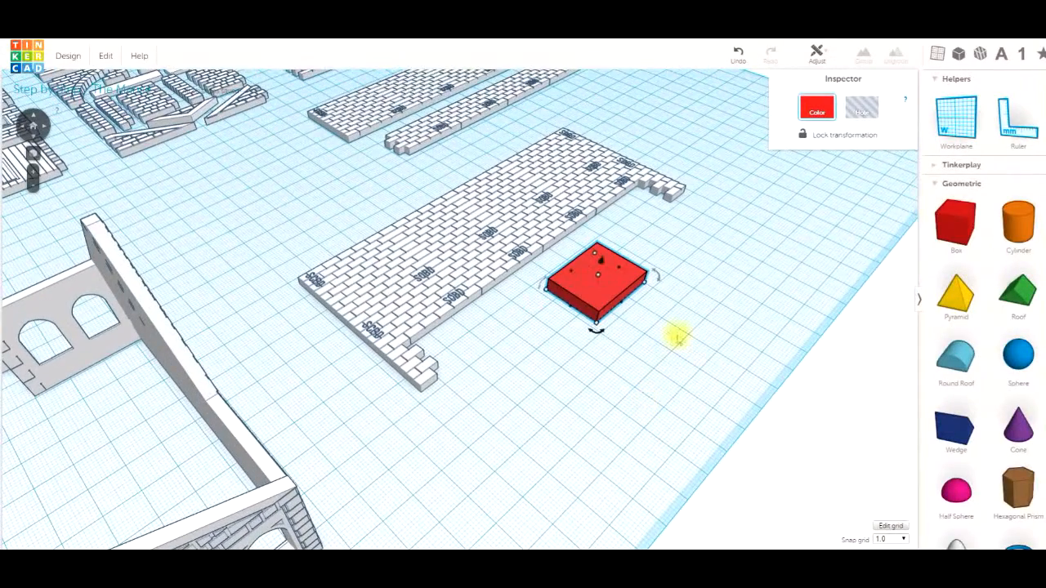
{"action": "right_click_drag", "start_coordinate": [661, 302], "coordinate": [703, 301]}
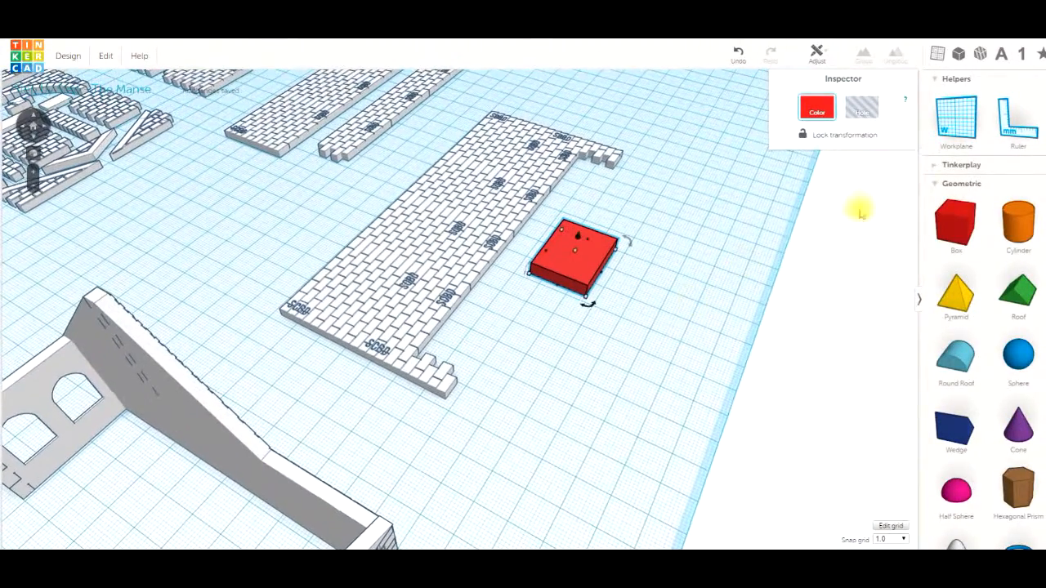
{"action": "left_click", "coordinate": [507, 242]}
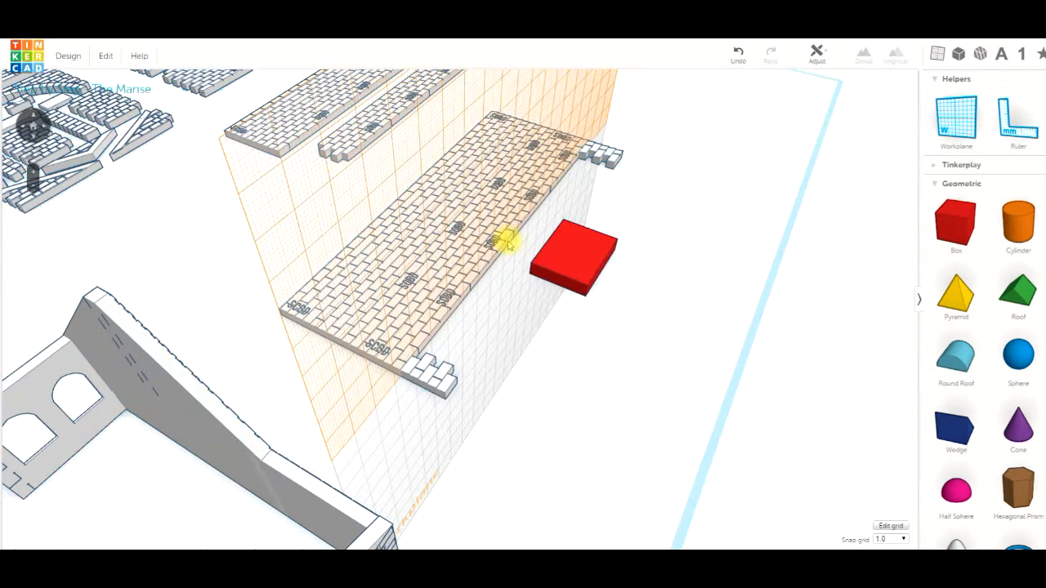
{"action": "left_click", "coordinate": [573, 259]}
{"action": "left_click_drag", "start_coordinate": [622, 278], "coordinate": [584, 268]}
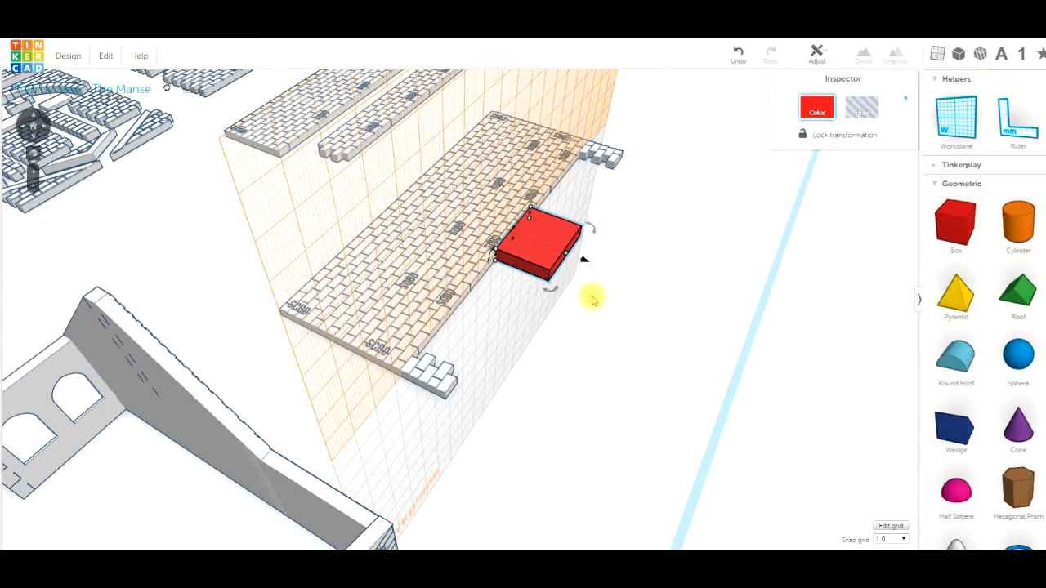
{"action": "left_click", "coordinate": [958, 124]}
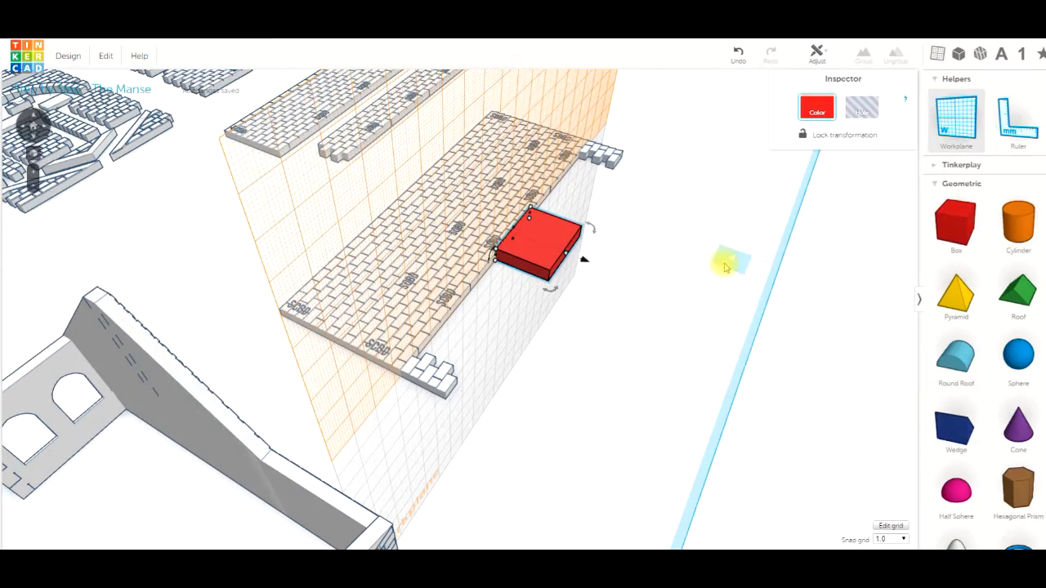
{"action": "left_click", "coordinate": [724, 261]}
Recolour the box pale blue and turn it into a hole
{"action": "scroll", "coordinate": [572, 327], "scroll_direction": "up", "scroll_amount": 5}
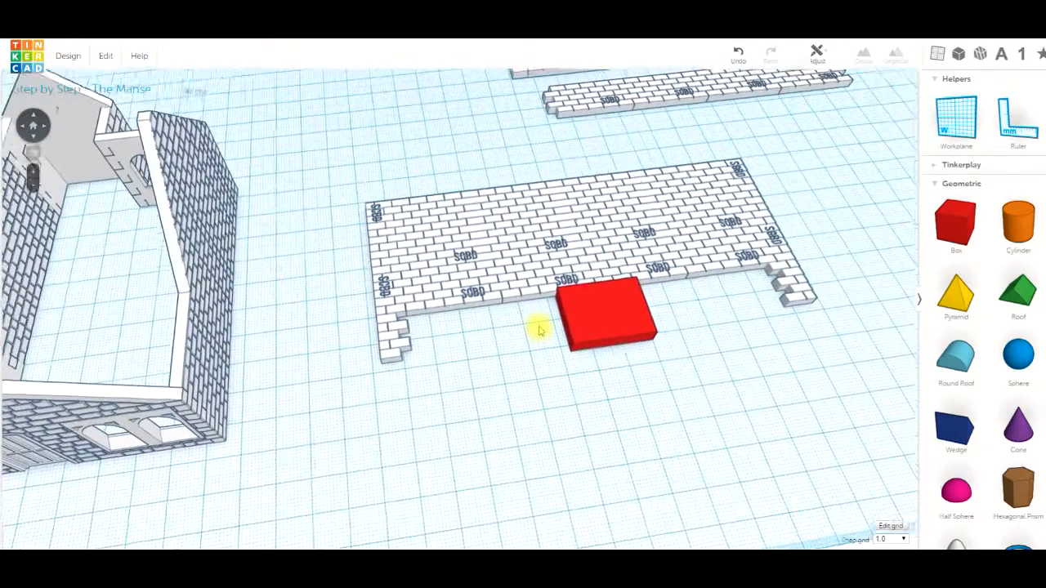
{"action": "right_click_drag", "start_coordinate": [654, 339], "coordinate": [637, 352]}
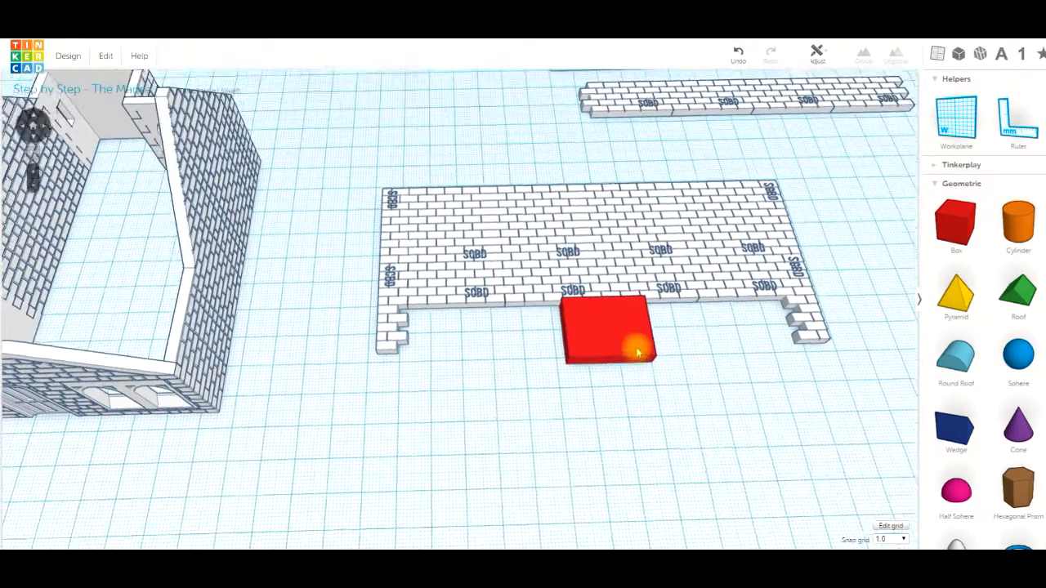
{"action": "left_click", "coordinate": [617, 335]}
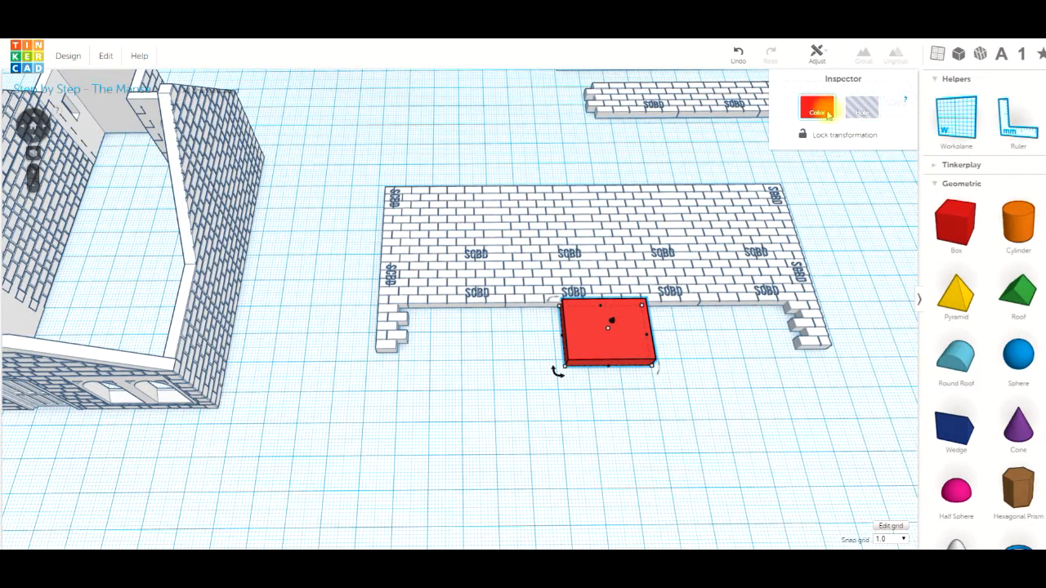
{"action": "left_click", "coordinate": [828, 114]}
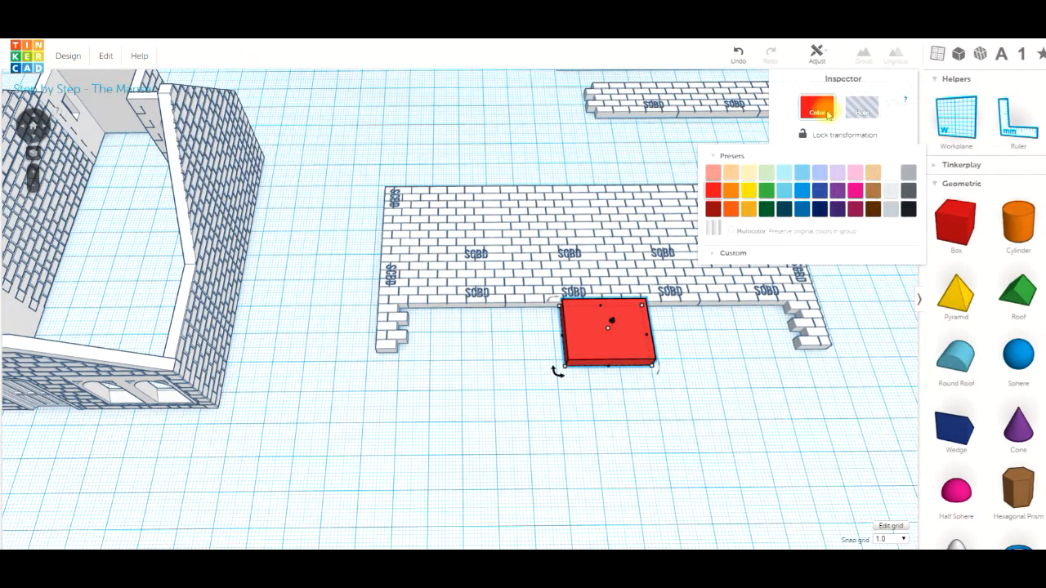
{"action": "left_click", "coordinate": [818, 174]}
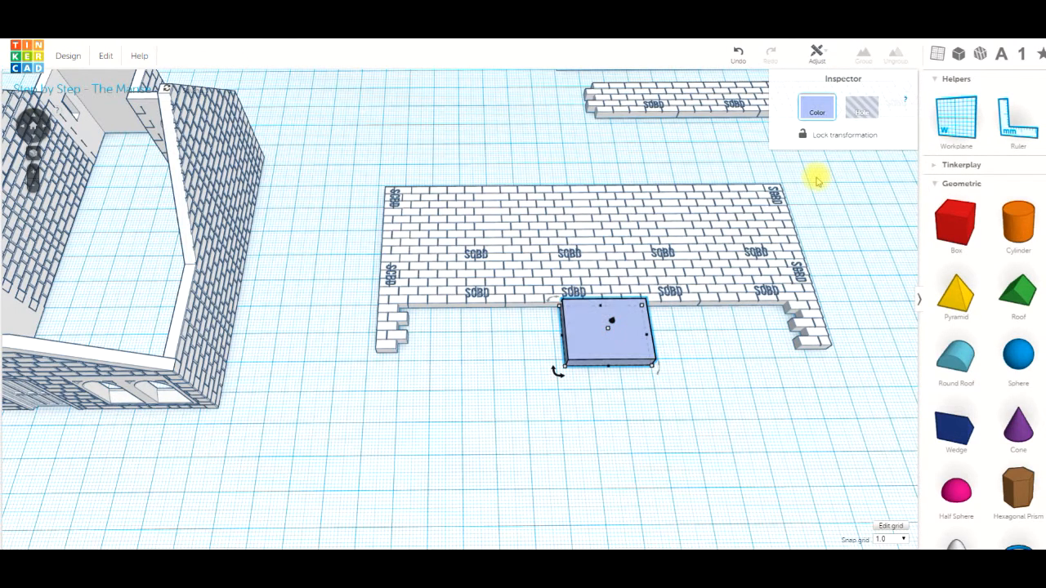
{"action": "left_click", "coordinate": [864, 113]}
{"action": "right_click_drag", "start_coordinate": [646, 409], "coordinate": [628, 381]}
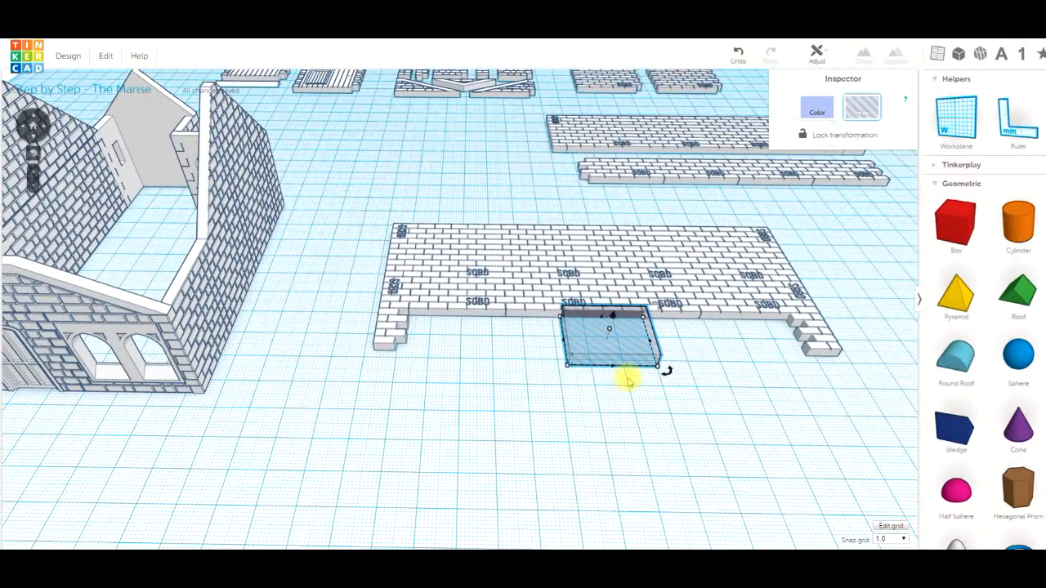
Shift the hole box along the section's edge until it covers the protruding end piece nearest the house
{"action": "key", "text": "Left"}
{"action": "key", "text": "Left"}
{"action": "key", "text": "Left"}
{"action": "key", "text": "Left"}
{"action": "key", "text": "Left"}
{"action": "key", "text": "Left"}
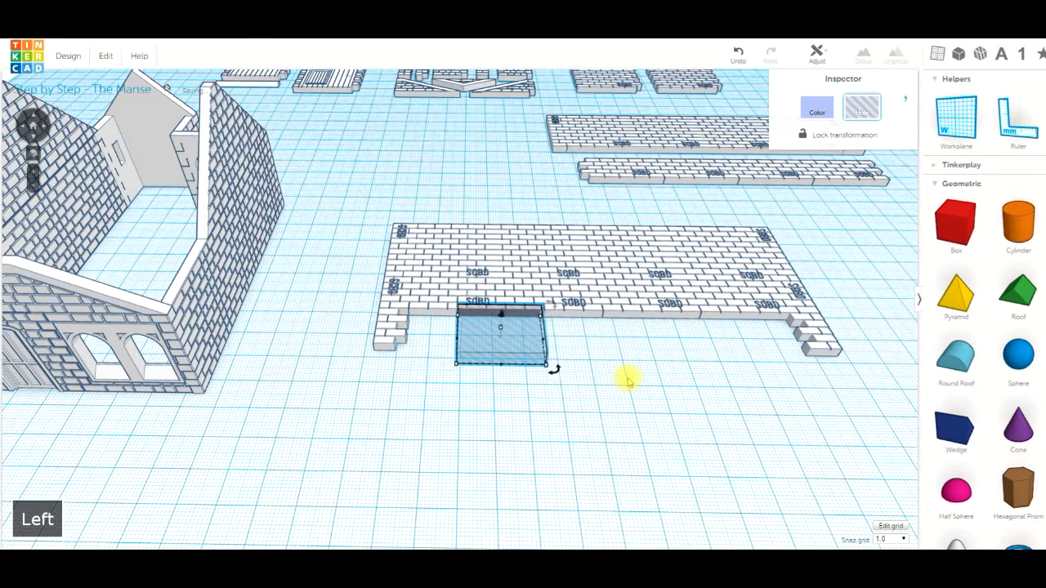
{"action": "key", "text": "Left"}
{"action": "key", "text": "Left"}
{"action": "key", "text": "Left"}
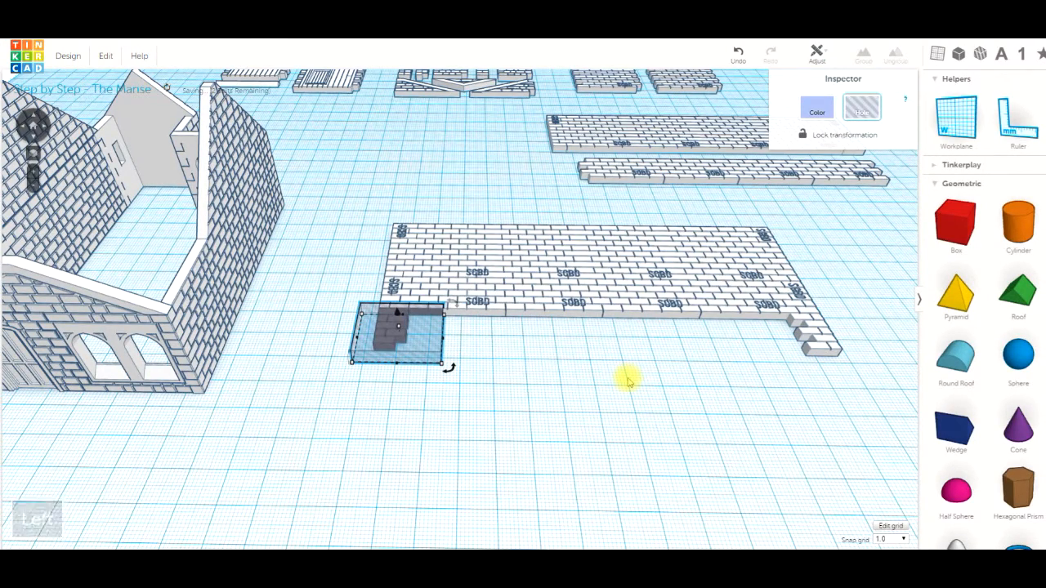
Narrow the hole box from both sides to 15 mm wide around the protruding end piece nearest the house
{"action": "right_click_drag", "start_coordinate": [624, 403], "coordinate": [659, 400]}
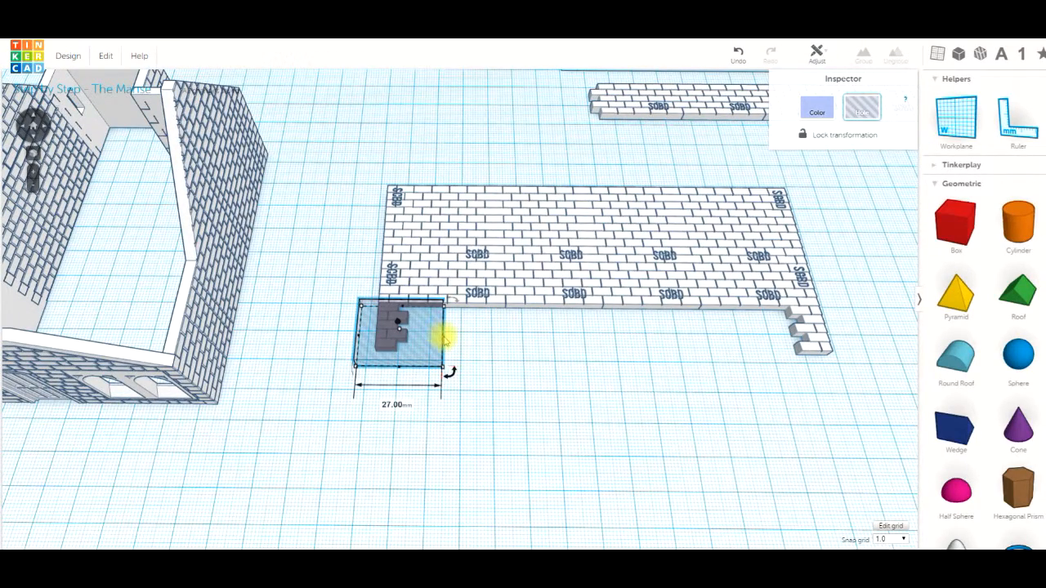
{"action": "left_click_drag", "start_coordinate": [472, 342], "coordinate": [416, 367]}
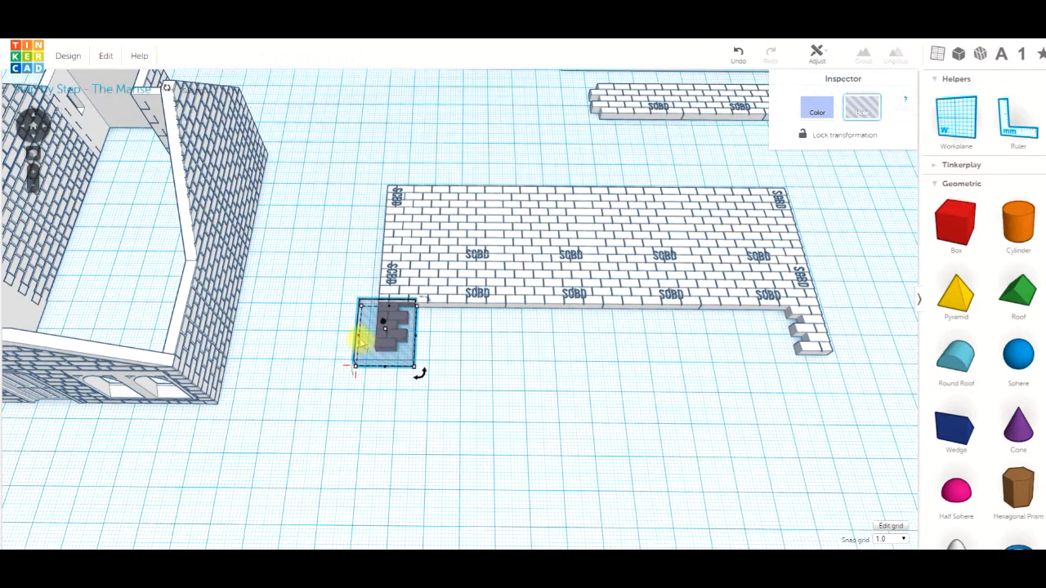
{"action": "left_click_drag", "start_coordinate": [364, 339], "coordinate": [369, 339]}
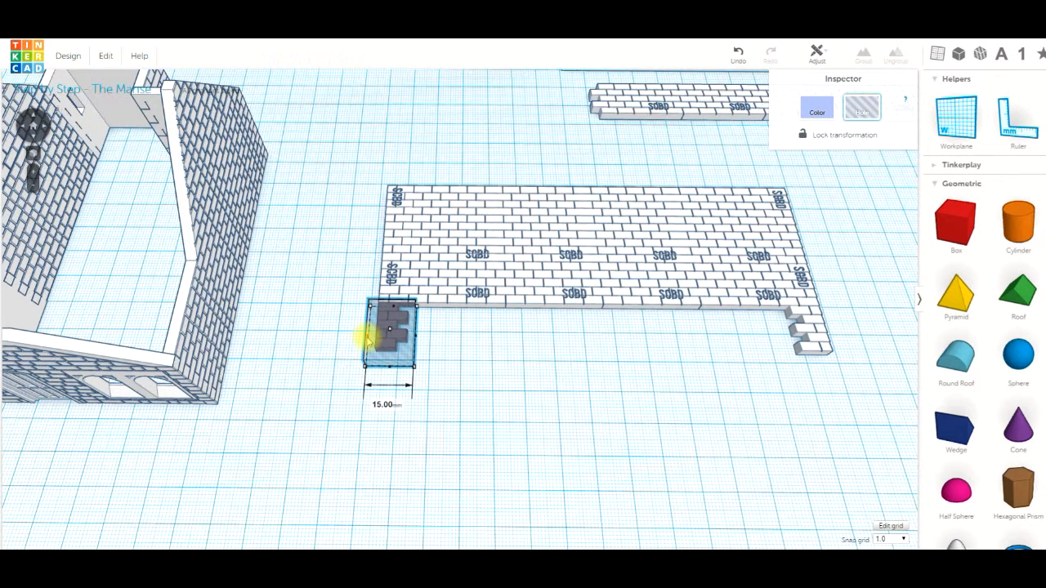
{"action": "left_click", "coordinate": [461, 360]}
Duplicate the hole box and shift the copy along the edge until it covers the protruding end piece farthest from the house
{"action": "left_click", "coordinate": [393, 343]}
{"action": "key", "text": "ctrl+d"}
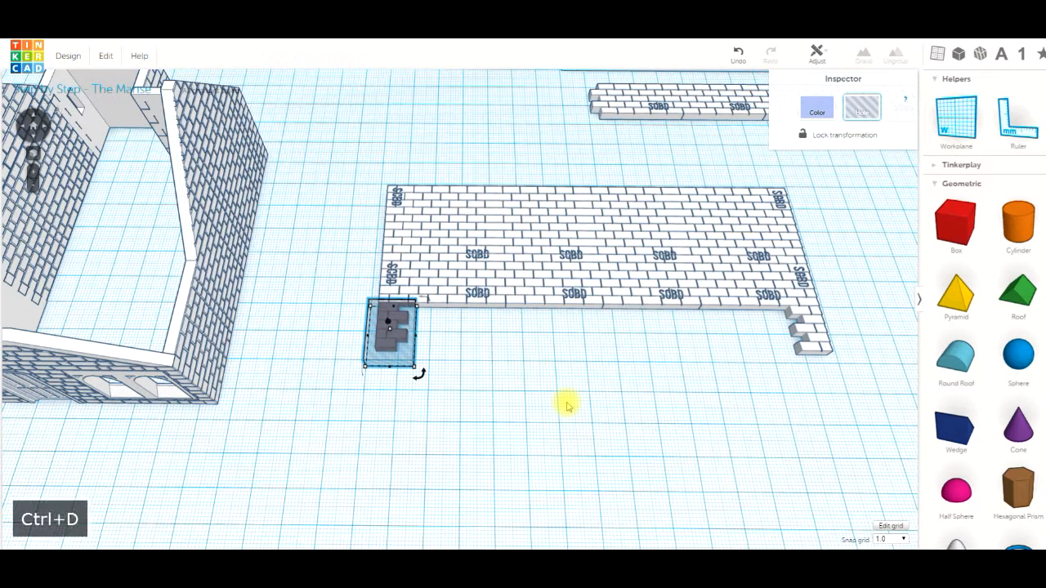
{"action": "key", "text": "Right"}
{"action": "key", "text": "Right"}
{"action": "key", "text": "Right"}
{"action": "key", "text": "Right"}
{"action": "key", "text": "Right"}
{"action": "key", "text": "Right"}
{"action": "key", "text": "Right"}
{"action": "key", "text": "Right"}
{"action": "key", "text": "Right"}
{"action": "key", "text": "Right"}
{"action": "key", "text": "Right"}
{"action": "key", "text": "Right"}
{"action": "key", "text": "Right"}
{"action": "key", "text": "Right"}
{"action": "key", "text": "Right"}
{"action": "key", "text": "Right"}
{"action": "key", "text": "Right"}
{"action": "key", "text": "Right"}
{"action": "key", "text": "Right"}
{"action": "key", "text": "Right"}
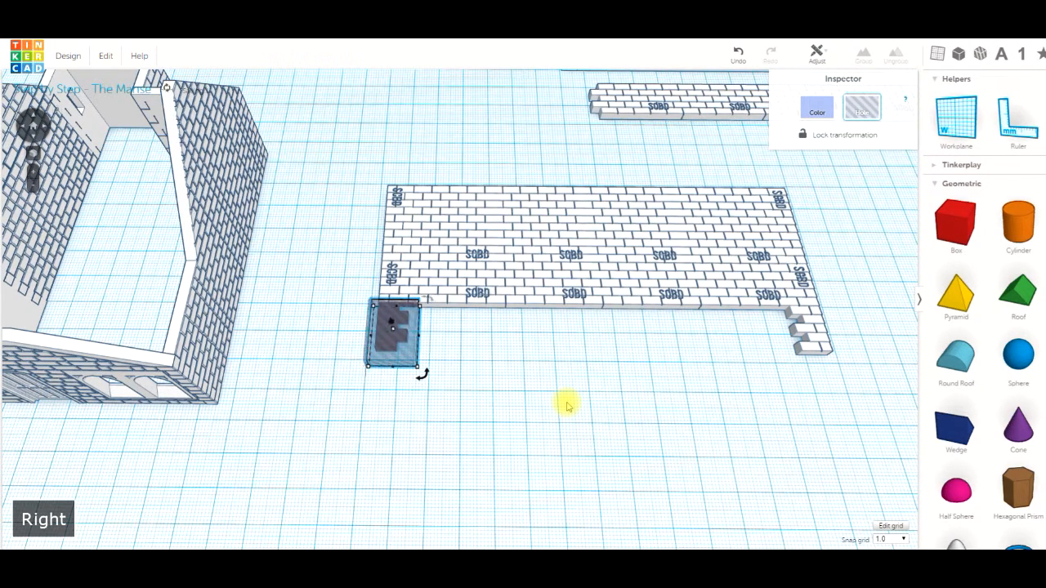
{"action": "key", "text": "Right"}
{"action": "key", "text": "Right"}
{"action": "key", "text": "Right"}
{"action": "key", "text": "Right"}
{"action": "key", "text": "Right"}
{"action": "key", "text": "Right"}
{"action": "key", "text": "Right"}
{"action": "key", "text": "Right"}
{"action": "key", "text": "Right"}
{"action": "key", "text": "Right"}
{"action": "key", "text": "Right"}
{"action": "key", "text": "Right"}
{"action": "key", "text": "Right"}
{"action": "key", "text": "Right"}
{"action": "key", "text": "Right"}
{"action": "key", "text": "Right"}
{"action": "key", "text": "Right"}
{"action": "key", "text": "Right"}
{"action": "key", "text": "Right"}
{"action": "key", "text": "Right"}
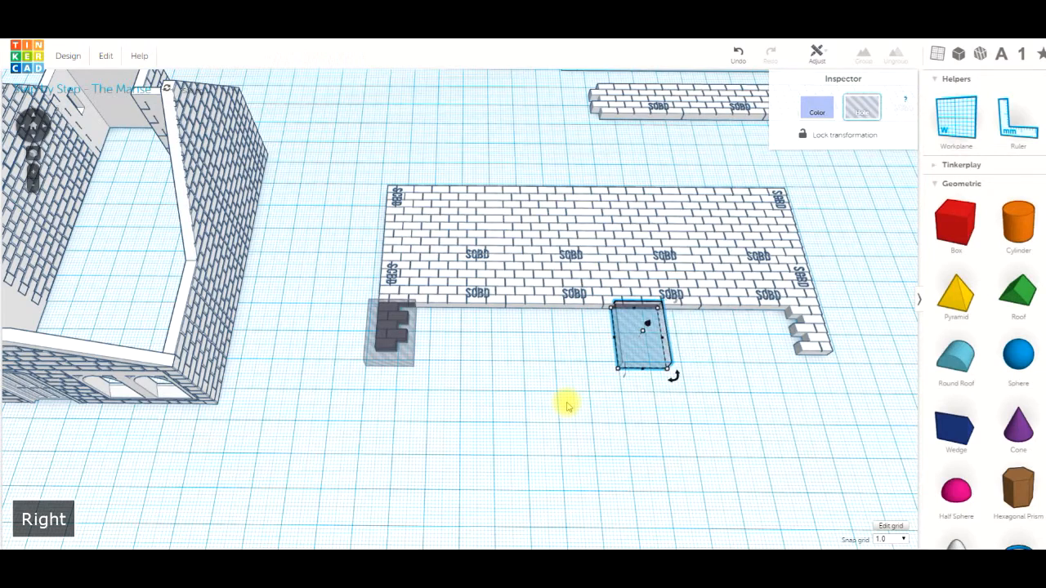
{"action": "key", "text": "Right"}
{"action": "key", "text": "Right"}
{"action": "key", "text": "Right"}
{"action": "key", "text": "Right"}
{"action": "key", "text": "Right"}
{"action": "key", "text": "Right"}
{"action": "key", "text": "Right"}
{"action": "key", "text": "Right"}
{"action": "key", "text": "Right"}
{"action": "key", "text": "Right"}
{"action": "key", "text": "Right"}
{"action": "key", "text": "Right"}
{"action": "key", "text": "Right"}
{"action": "key", "text": "Right"}
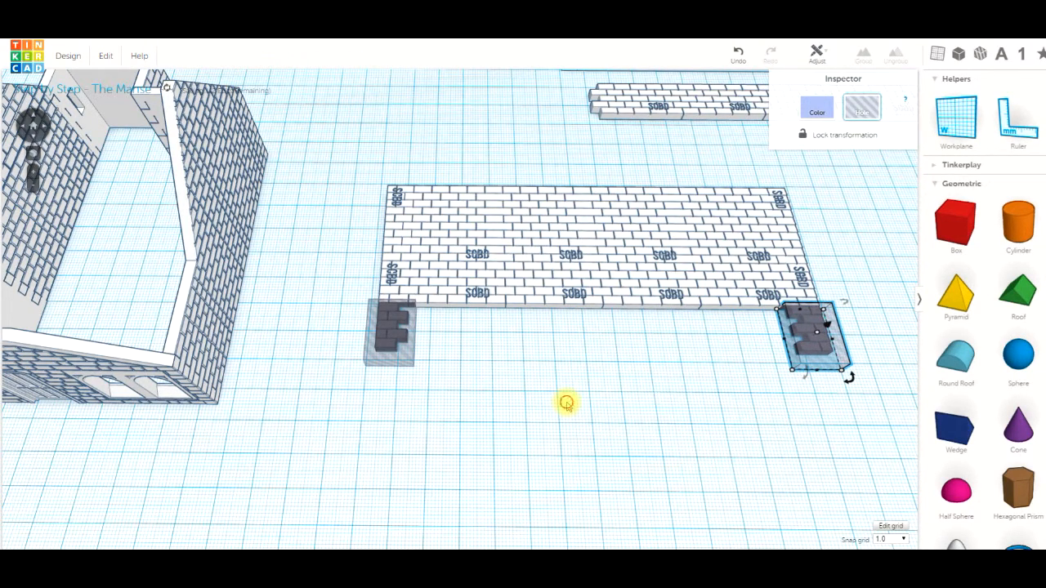
{"action": "left_click", "coordinate": [566, 403]}
Try to cut off both protruding ends by grouping the section with the two hole boxes, and ungroup them again
{"action": "left_click_drag", "start_coordinate": [333, 178], "coordinate": [817, 411]}
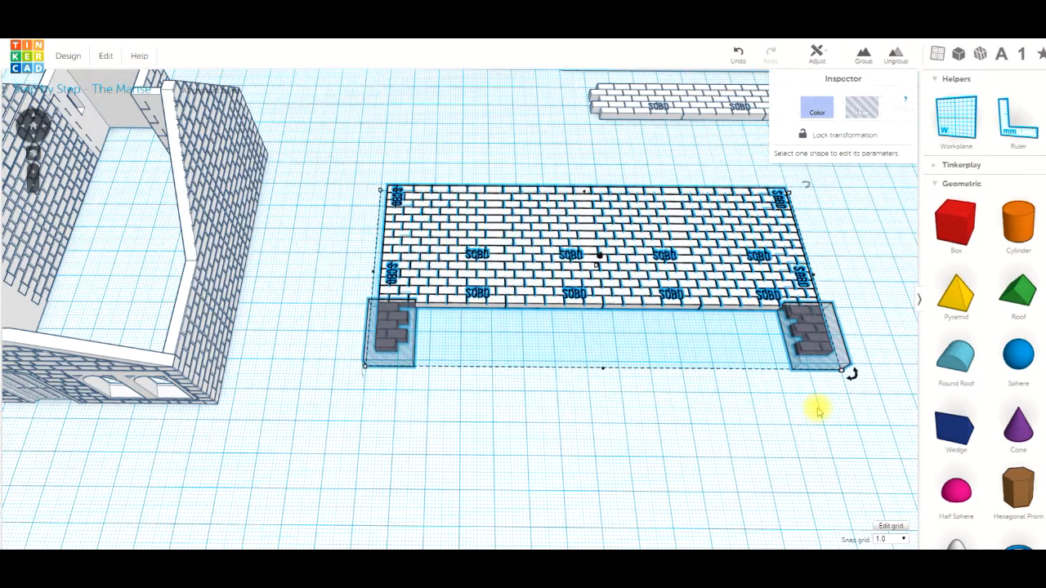
{"action": "left_click", "coordinate": [866, 59]}
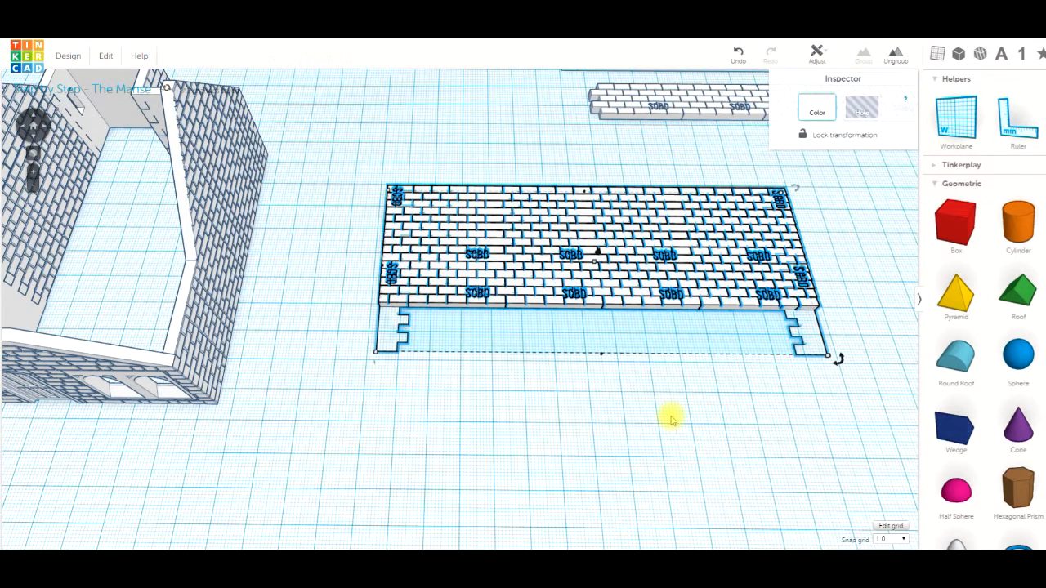
{"action": "right_click_drag", "start_coordinate": [671, 418], "coordinate": [367, 323]}
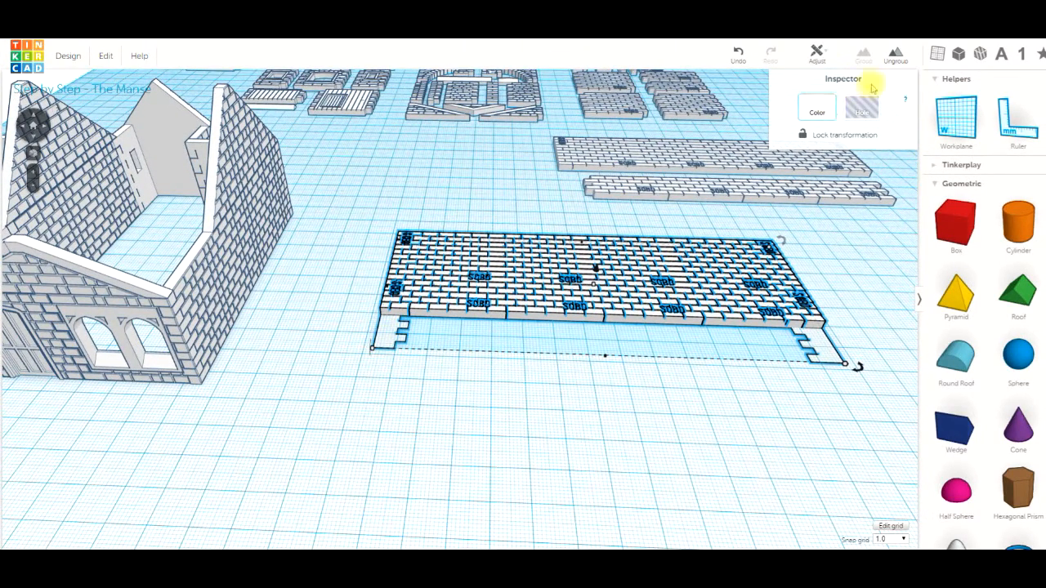
{"action": "left_click", "coordinate": [896, 57]}
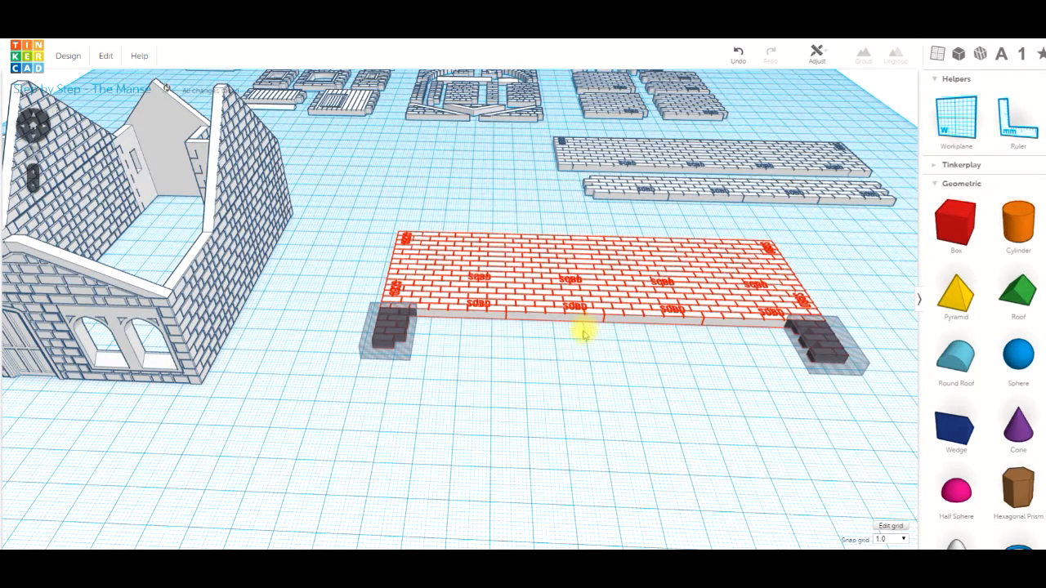
Lower both hole boxes slightly so that they reach through the underside of the protruding end pieces
{"action": "left_click", "coordinate": [819, 353]}
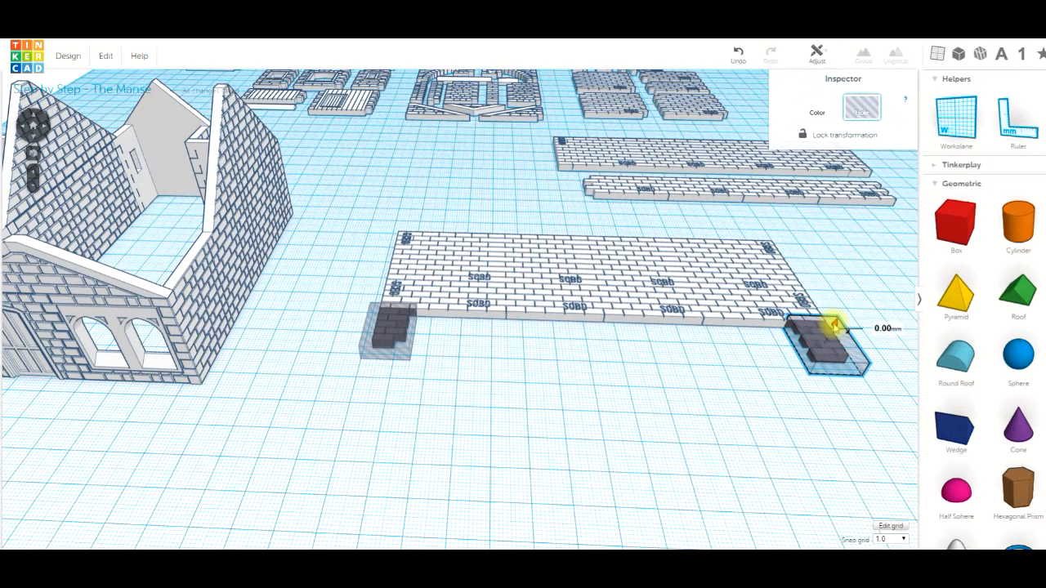
{"action": "left_click_drag", "start_coordinate": [833, 326], "coordinate": [835, 327]}
{"action": "left_click", "coordinate": [607, 381]}
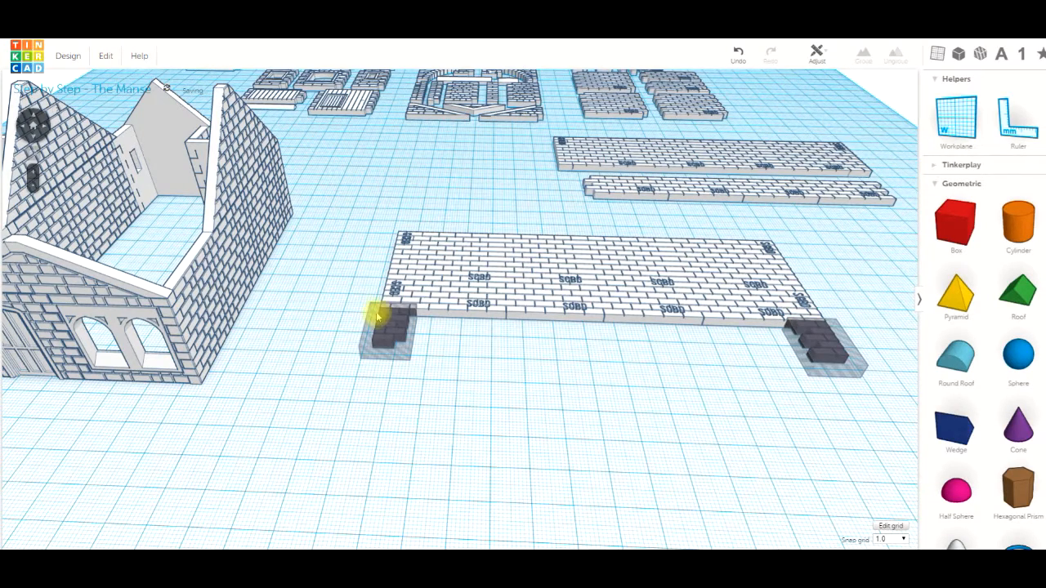
{"action": "left_click", "coordinate": [387, 318]}
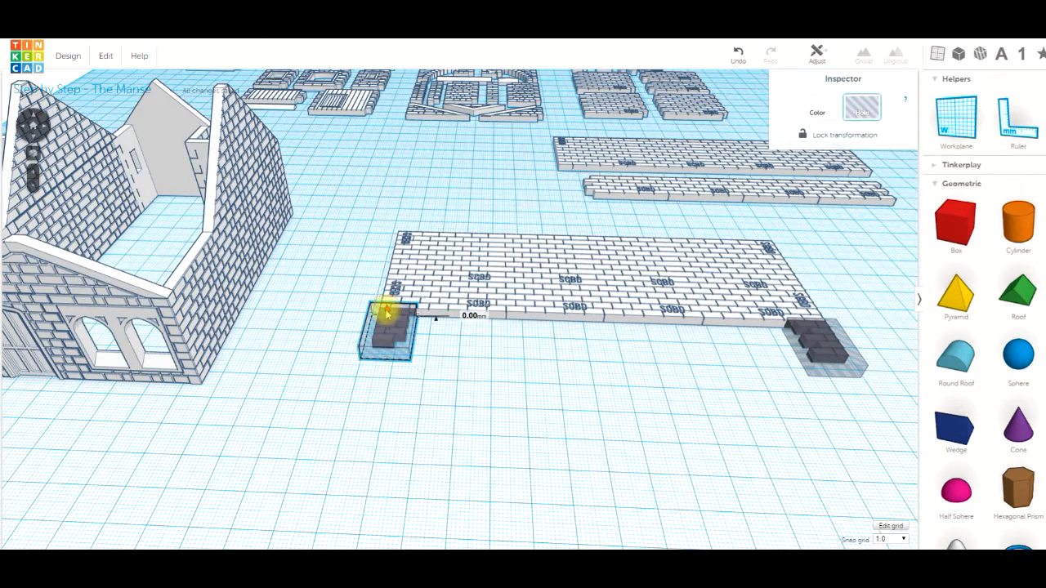
{"action": "left_click_drag", "start_coordinate": [387, 313], "coordinate": [389, 317]}
{"action": "left_click", "coordinate": [479, 358]}
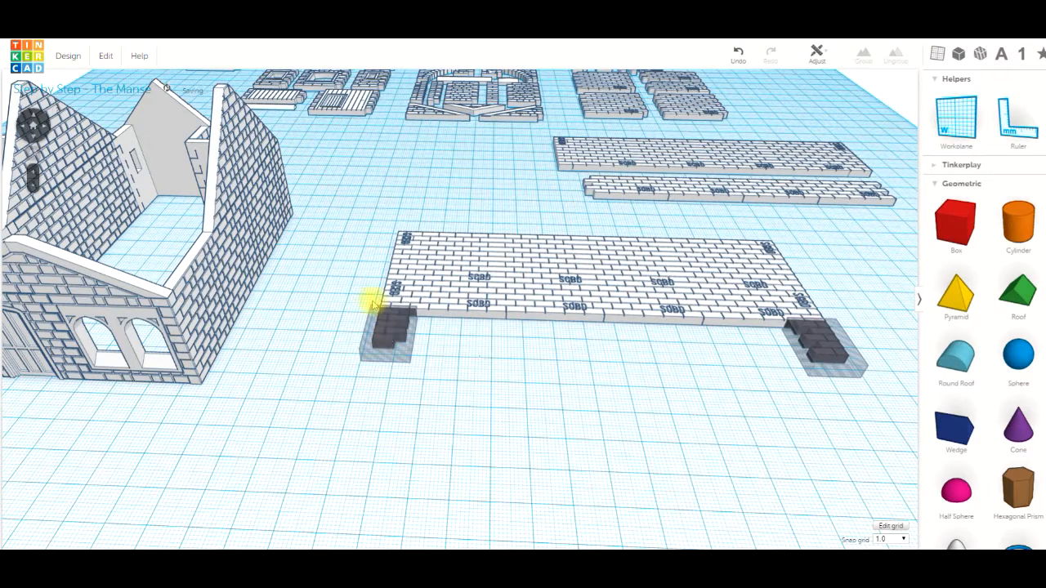
Group the brick section with both hole boxes to cut off its protruding ends
{"action": "left_click_drag", "start_coordinate": [365, 272], "coordinate": [435, 300]}
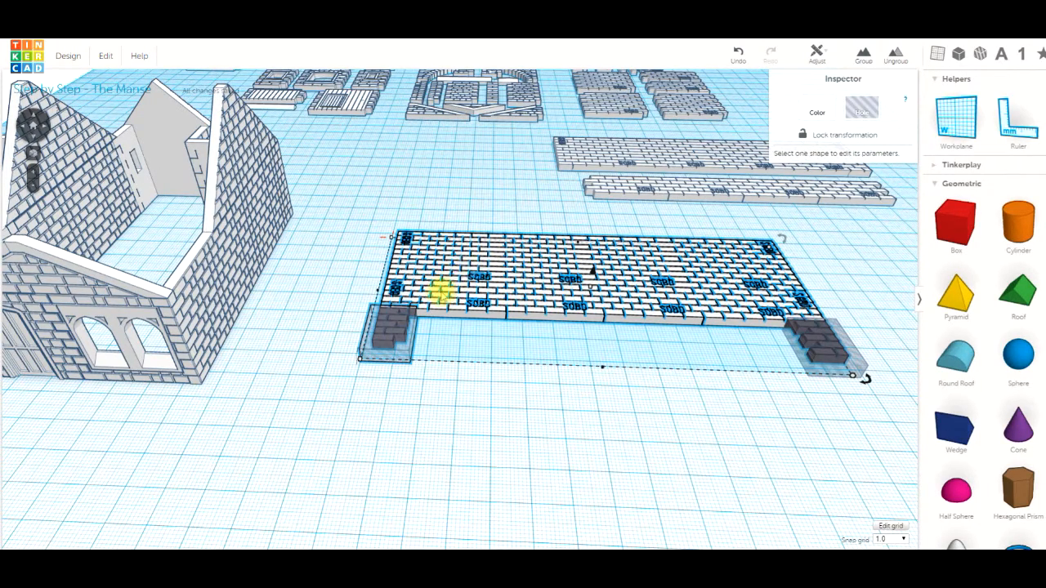
{"action": "left_click", "coordinate": [364, 255]}
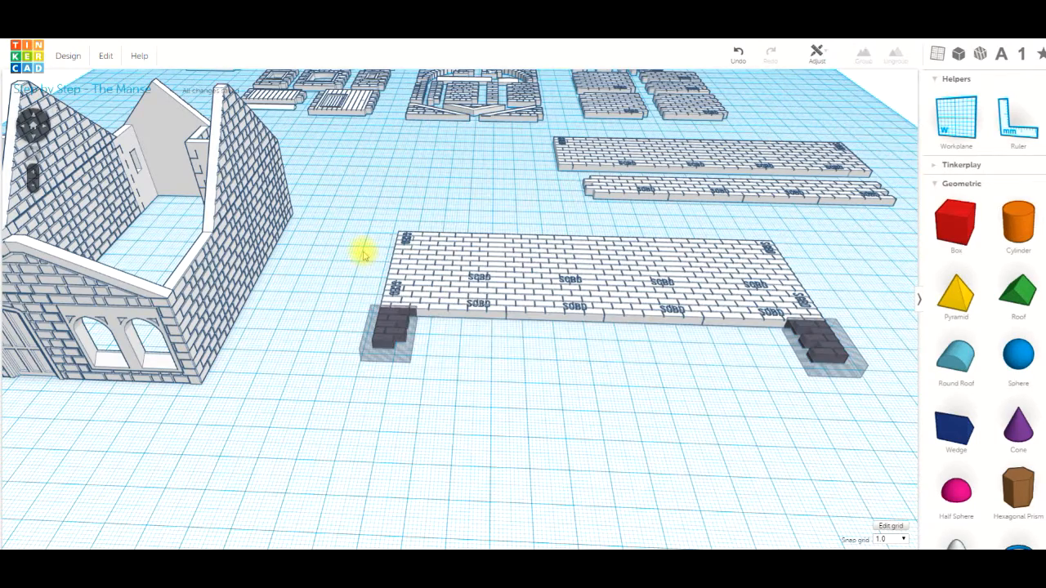
{"action": "left_click_drag", "start_coordinate": [467, 328], "coordinate": [835, 389]}
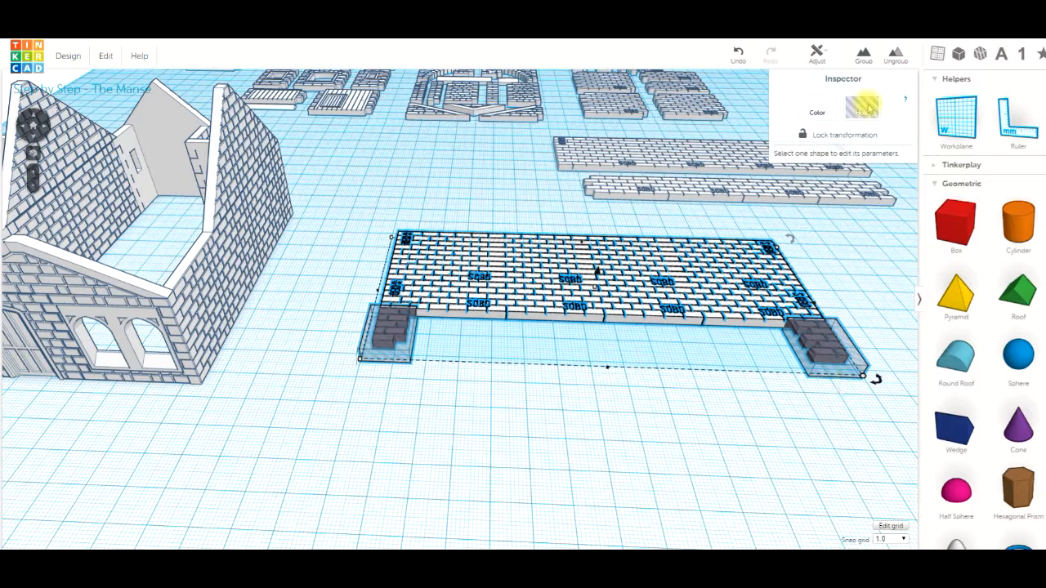
{"action": "left_click", "coordinate": [865, 57]}
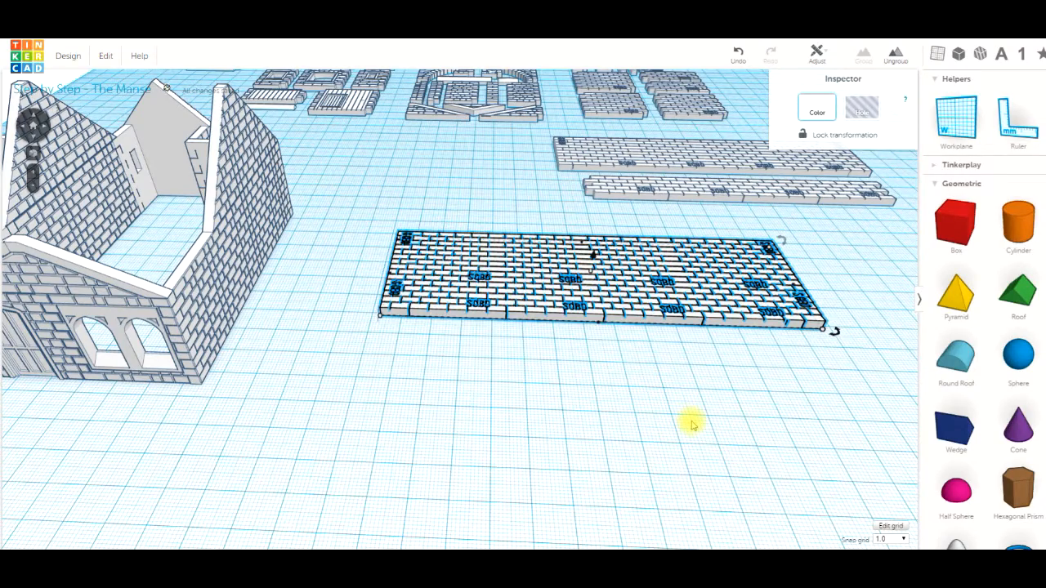
Place the workplane on the sloping top edge of the house's gable wall
{"action": "left_click", "coordinate": [634, 399]}
{"action": "right_click_drag", "start_coordinate": [630, 398], "coordinate": [436, 290]}
{"action": "right_click_drag", "start_coordinate": [507, 368], "coordinate": [402, 137]}
{"action": "right_click_drag", "start_coordinate": [438, 218], "coordinate": [487, 112]}
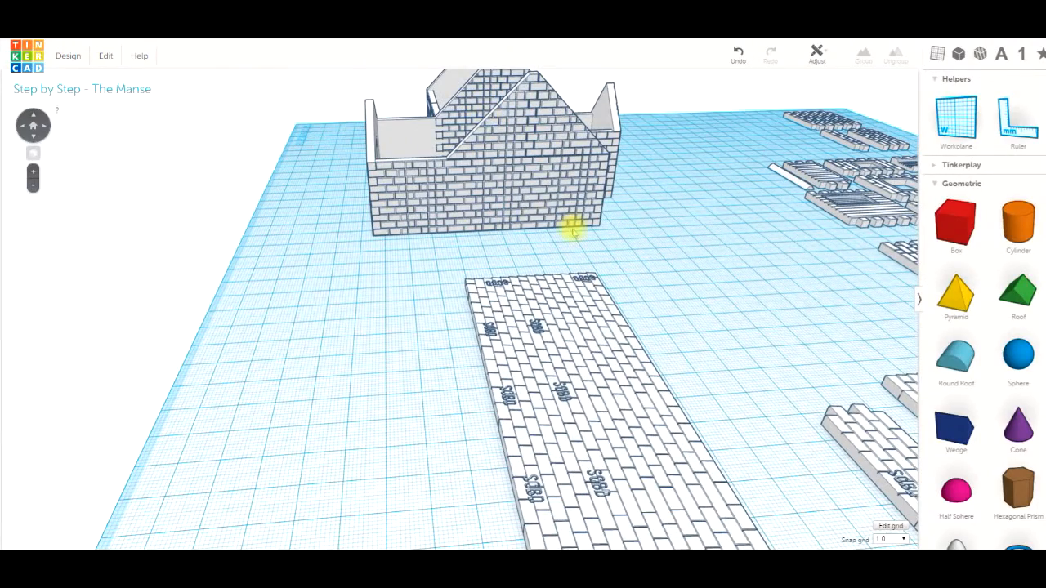
{"action": "right_click_drag", "start_coordinate": [512, 256], "coordinate": [586, 255]}
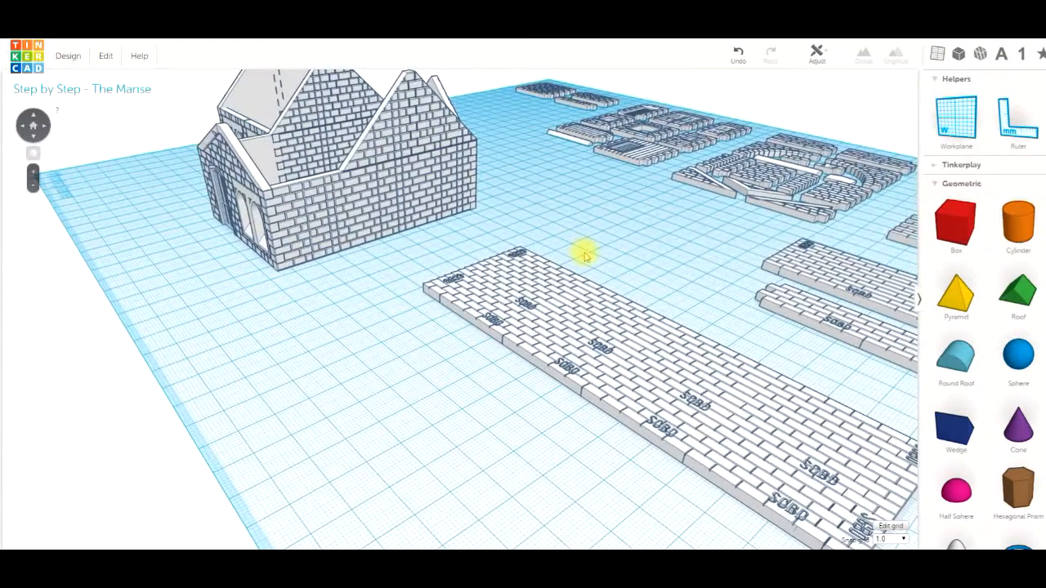
{"action": "left_click", "coordinate": [948, 124]}
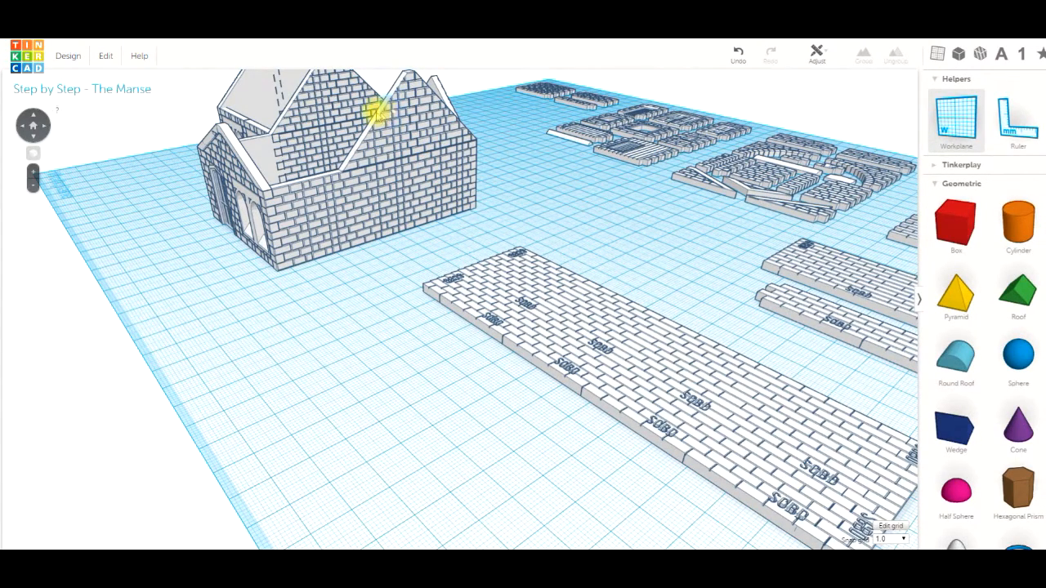
{"action": "right_click_drag", "start_coordinate": [385, 158], "coordinate": [277, 159]}
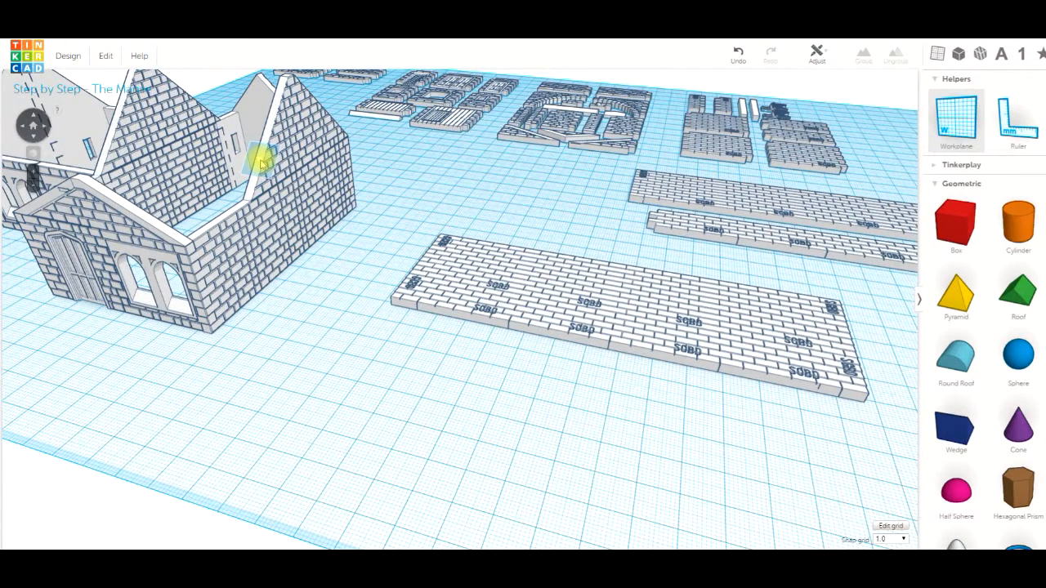
{"action": "left_click", "coordinate": [260, 160]}
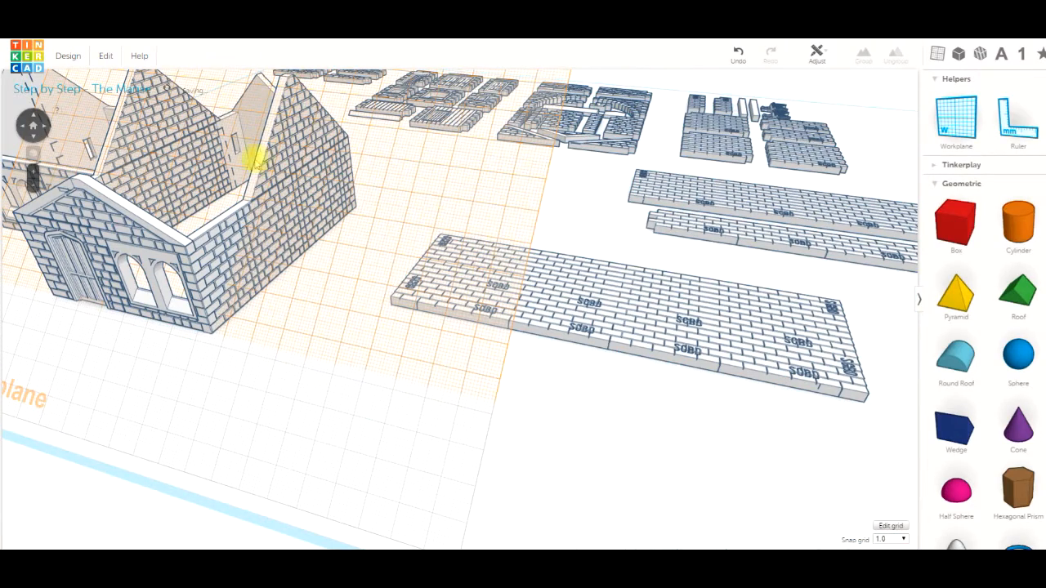
Rotate the large brick section so that it tilts parallel to the sloped workplane on the gable
{"action": "right_click_drag", "start_coordinate": [280, 287], "coordinate": [474, 322]}
{"action": "left_click", "coordinate": [551, 311]}
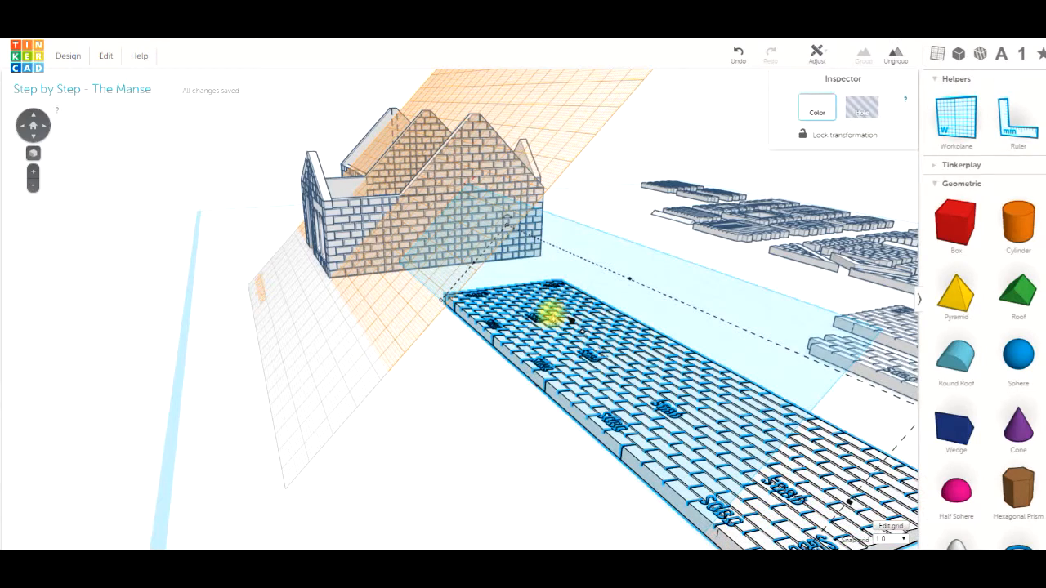
{"action": "right_click_drag", "start_coordinate": [551, 324], "coordinate": [533, 328]}
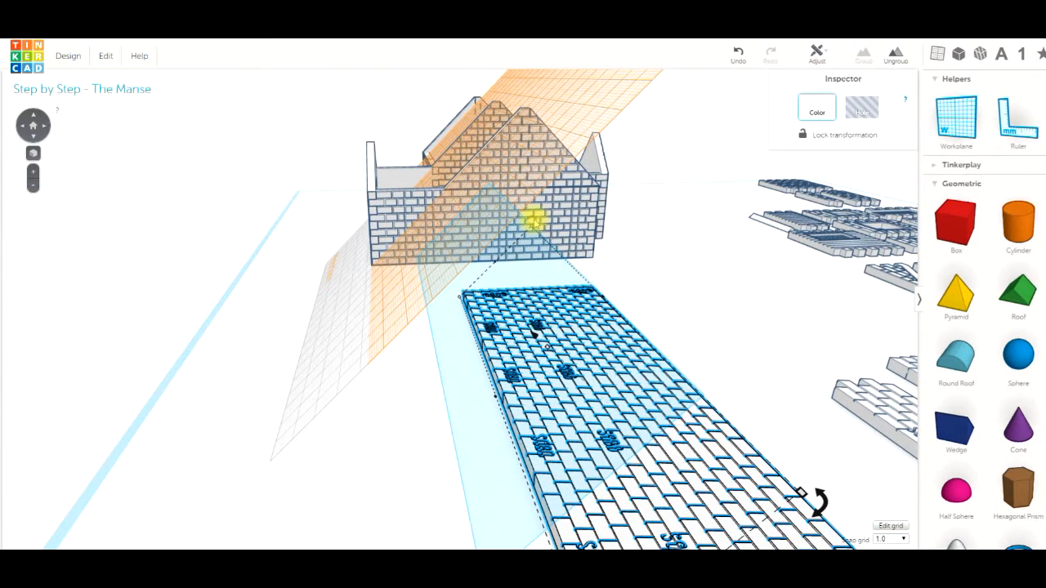
{"action": "left_click_drag", "start_coordinate": [534, 224], "coordinate": [473, 257]}
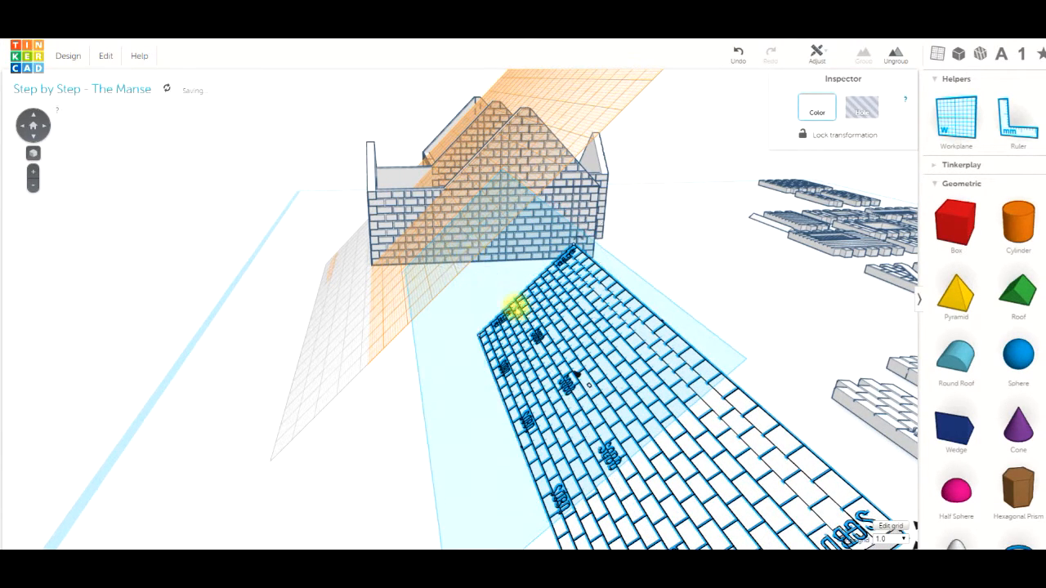
{"action": "right_click_drag", "start_coordinate": [543, 328], "coordinate": [545, 329]}
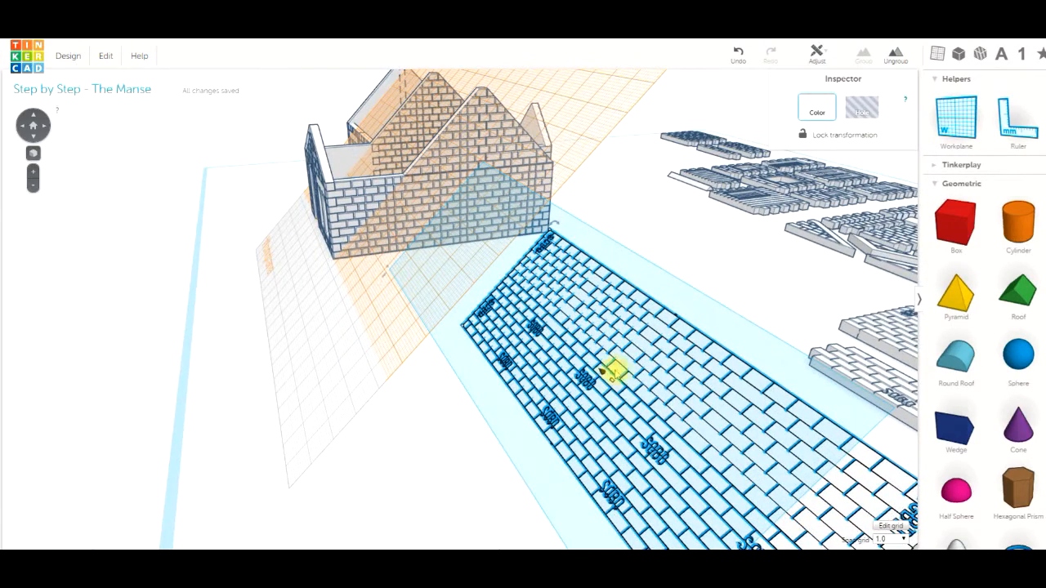
Raise the tilted brick section perpendicular to the sloped workplane until its underside meets the gable slope
{"action": "right_click_drag", "start_coordinate": [648, 381], "coordinate": [531, 184]}
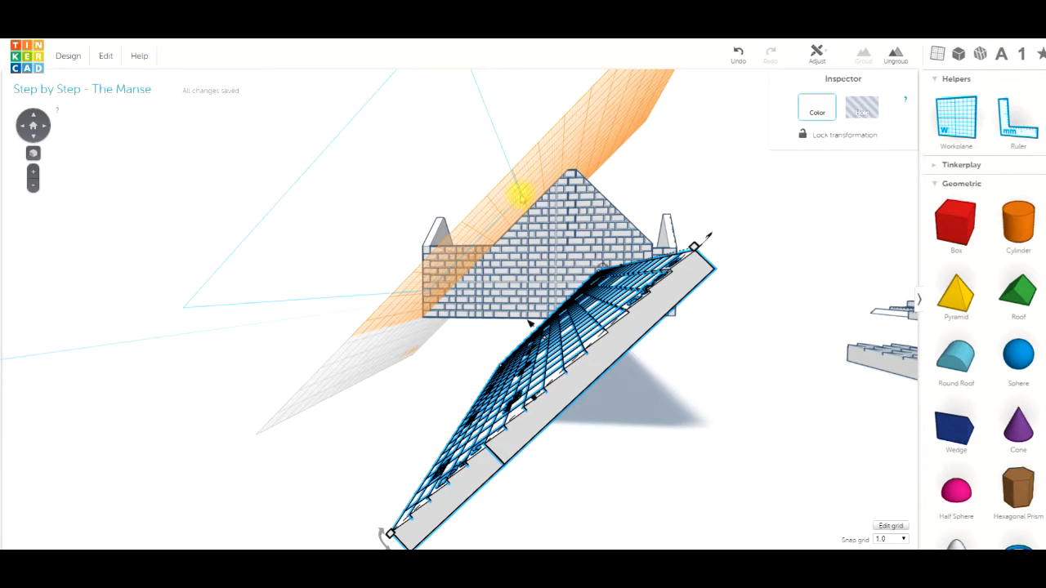
{"action": "mouse_move", "coordinate": [529, 325]}
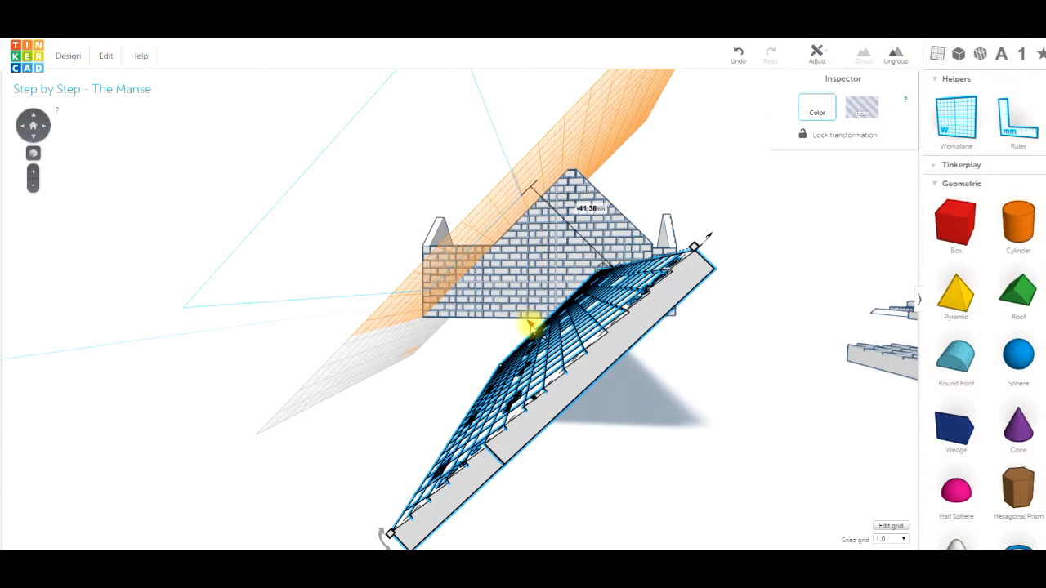
{"action": "left_click_drag", "start_coordinate": [530, 325], "coordinate": [383, 233]}
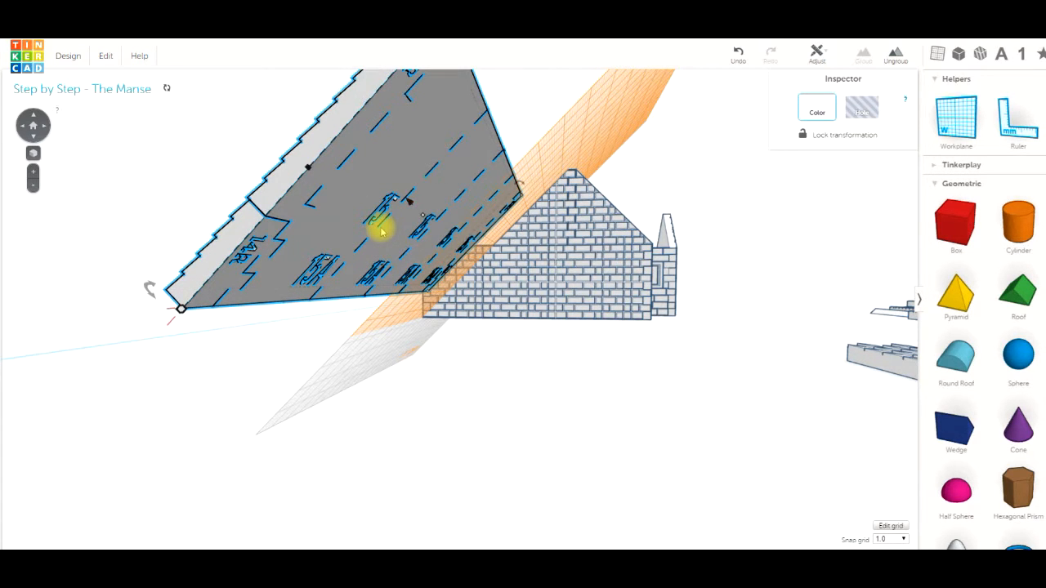
{"action": "left_click_drag", "start_coordinate": [382, 232], "coordinate": [383, 235]}
Slide the tilted brick section along the sloped workplane onto the house's gables as one roof side
{"action": "right_click_drag", "start_coordinate": [416, 292], "coordinate": [413, 198]}
{"action": "right_click_drag", "start_coordinate": [415, 292], "coordinate": [565, 275]}
{"action": "left_click_drag", "start_coordinate": [462, 229], "coordinate": [300, 159]}
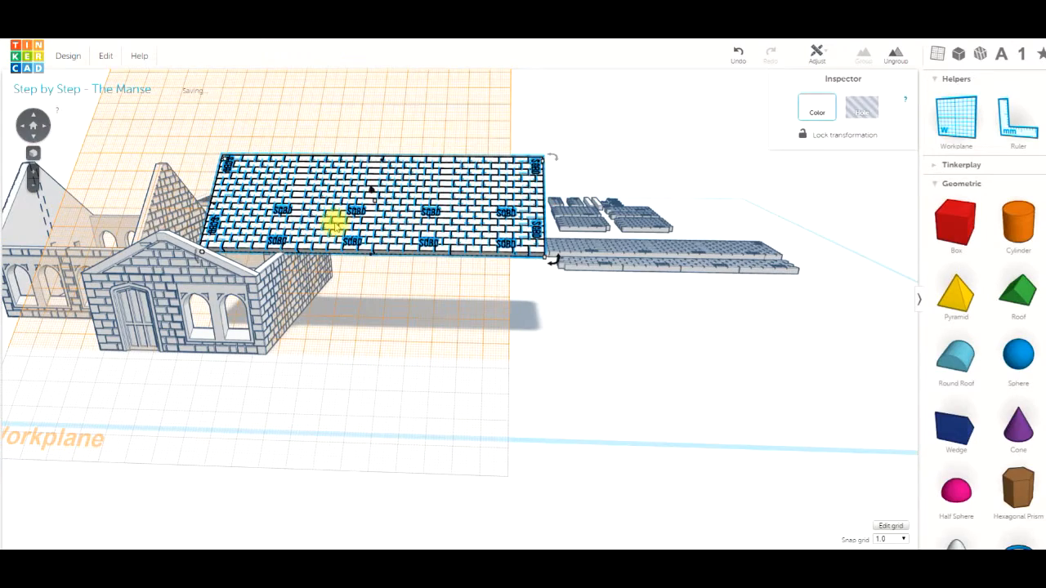
{"action": "left_click_drag", "start_coordinate": [266, 215], "coordinate": [249, 214]}
{"action": "left_click_drag", "start_coordinate": [236, 206], "coordinate": [103, 220]}
Examine from the gable end how the roof section sits against the slope and the ridge
{"action": "right_click_drag", "start_coordinate": [338, 308], "coordinate": [162, 306]}
{"action": "scroll", "coordinate": [460, 243], "scroll_direction": "up", "scroll_amount": 4}
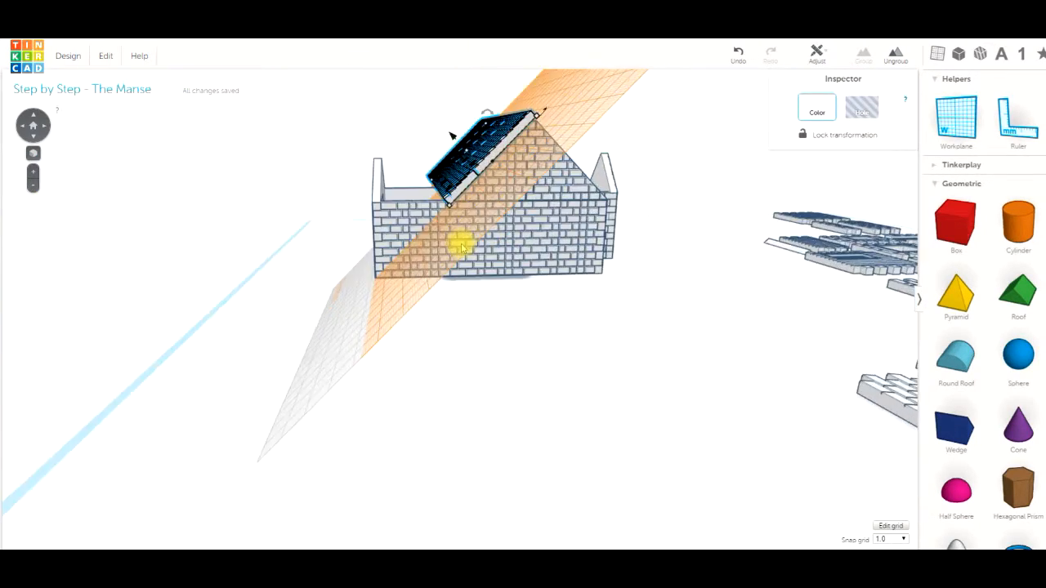
{"action": "right_click_drag", "start_coordinate": [498, 183], "coordinate": [18, 148]}
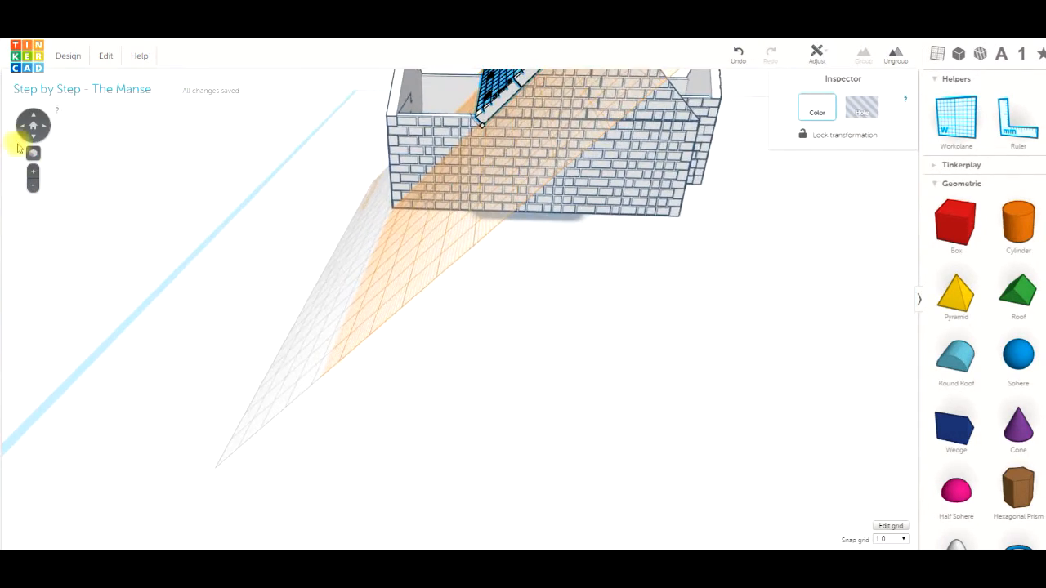
{"action": "left_click", "coordinate": [33, 153]}
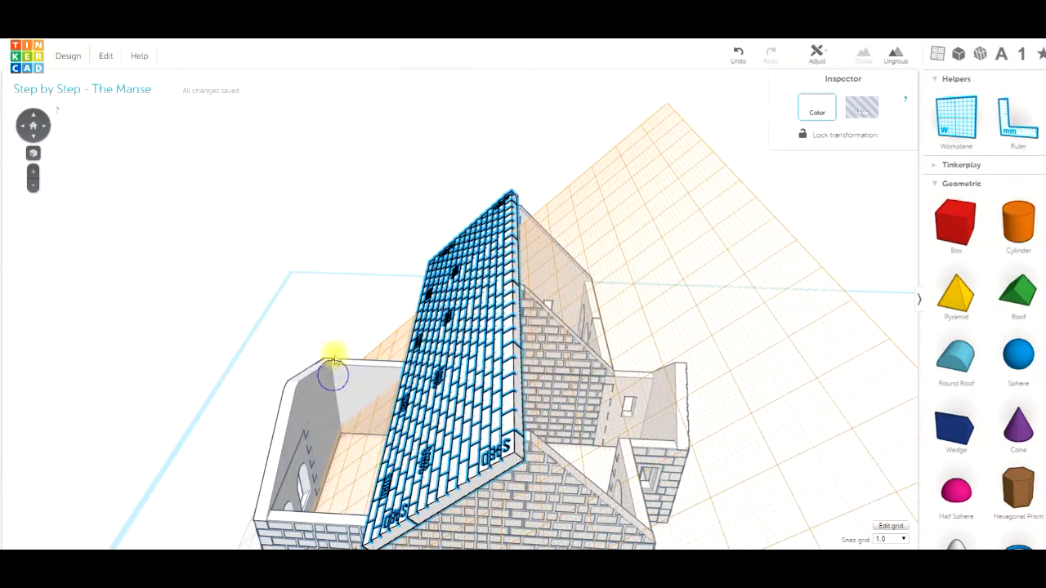
{"action": "right_click_drag", "start_coordinate": [334, 350], "coordinate": [339, 319]}
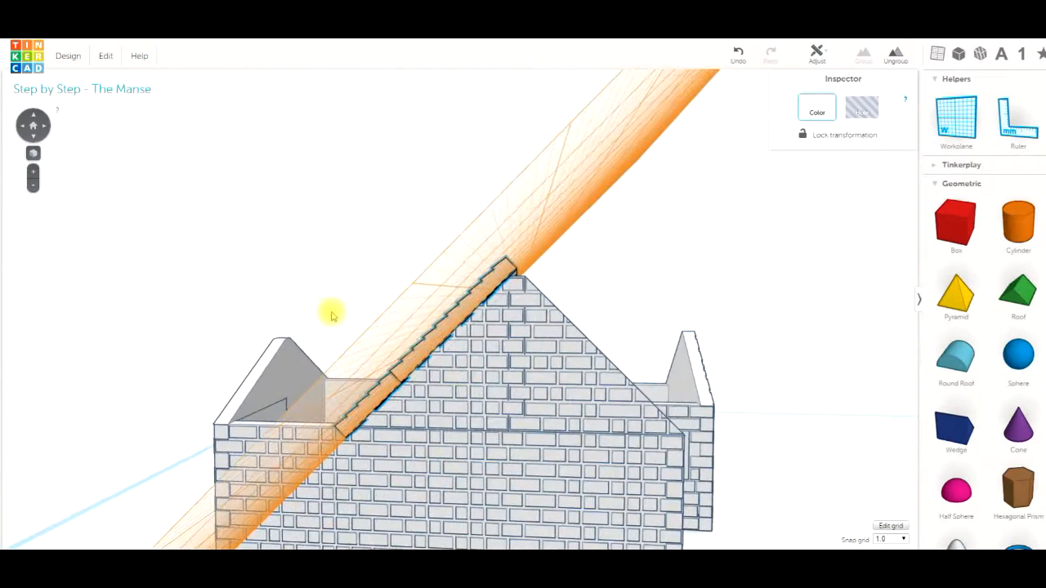
{"action": "right_click_drag", "start_coordinate": [478, 331], "coordinate": [481, 340]}
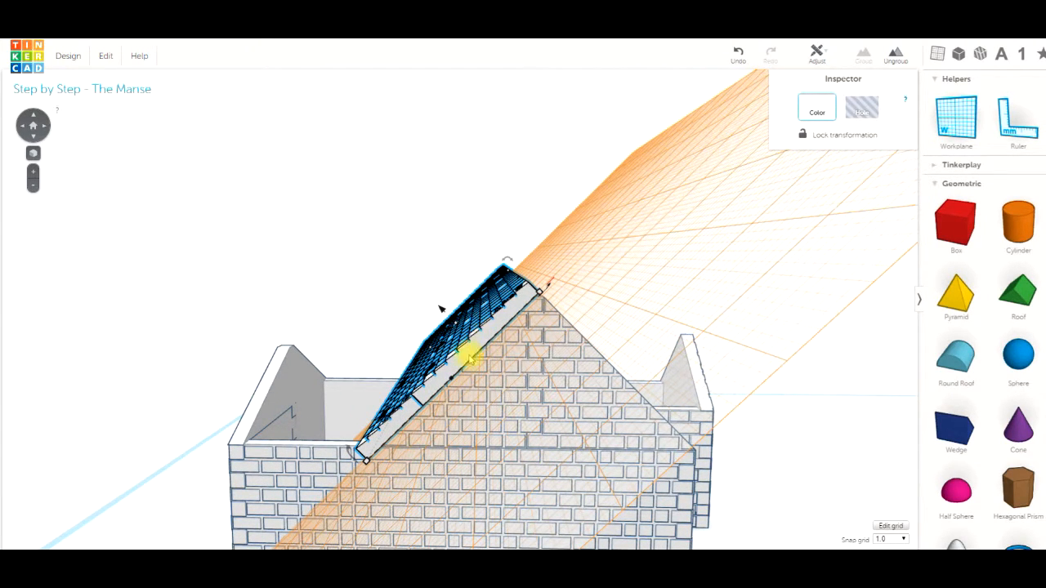
{"action": "right_click_drag", "start_coordinate": [469, 357], "coordinate": [670, 417]}
Align the roof section and the house walls to their common centre along the length of the house
{"action": "left_click_drag", "start_coordinate": [203, 363], "coordinate": [659, 452]}
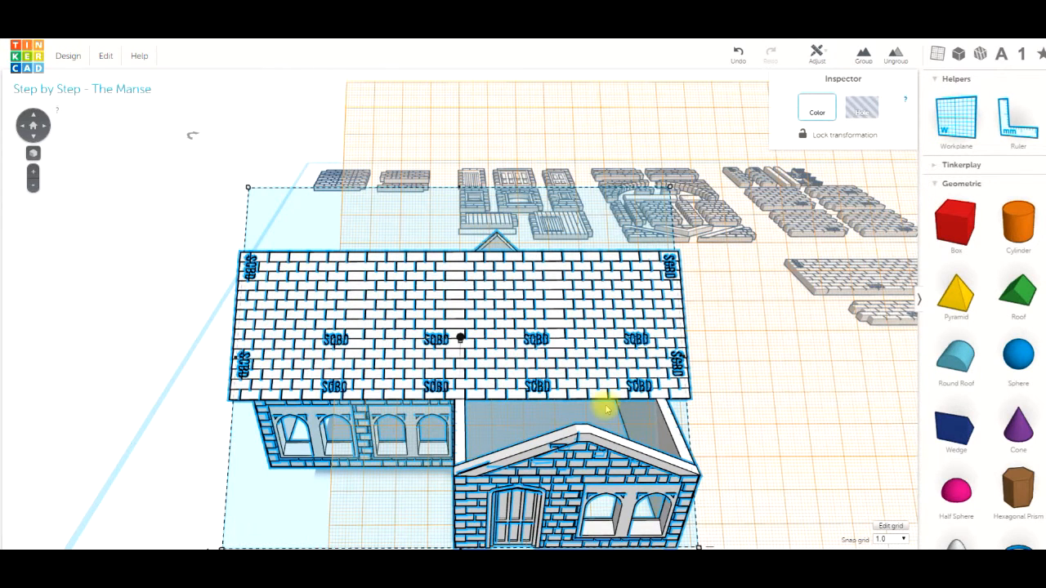
{"action": "left_click", "coordinate": [825, 58]}
{"action": "left_click", "coordinate": [821, 75]}
{"action": "scroll", "coordinate": [714, 291], "scroll_direction": "down", "scroll_amount": 1}
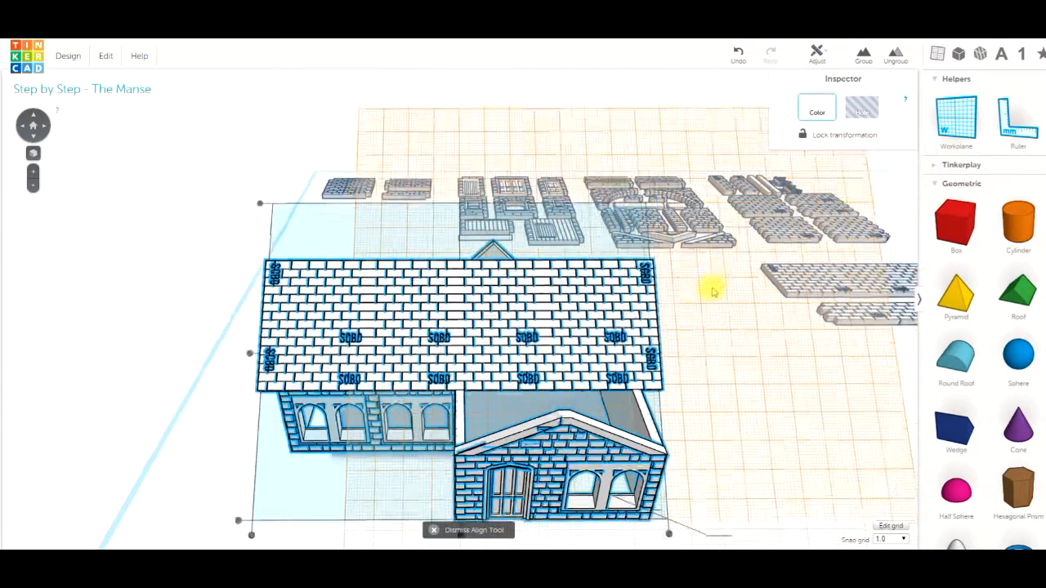
{"action": "scroll", "coordinate": [713, 292], "scroll_direction": "down", "scroll_amount": 1}
{"action": "mouse_move", "coordinate": [460, 507]}
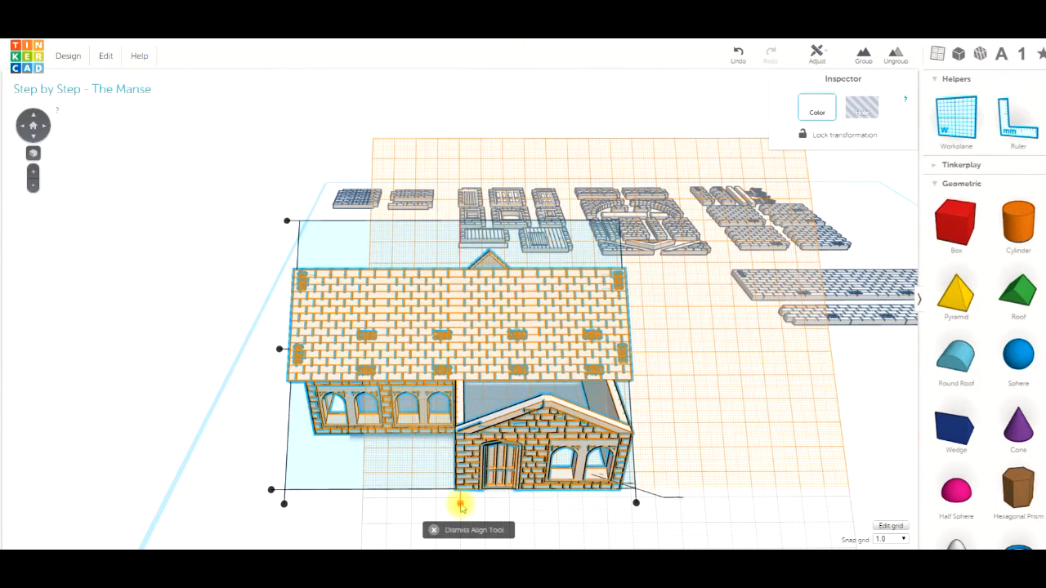
{"action": "left_click", "coordinate": [460, 507]}
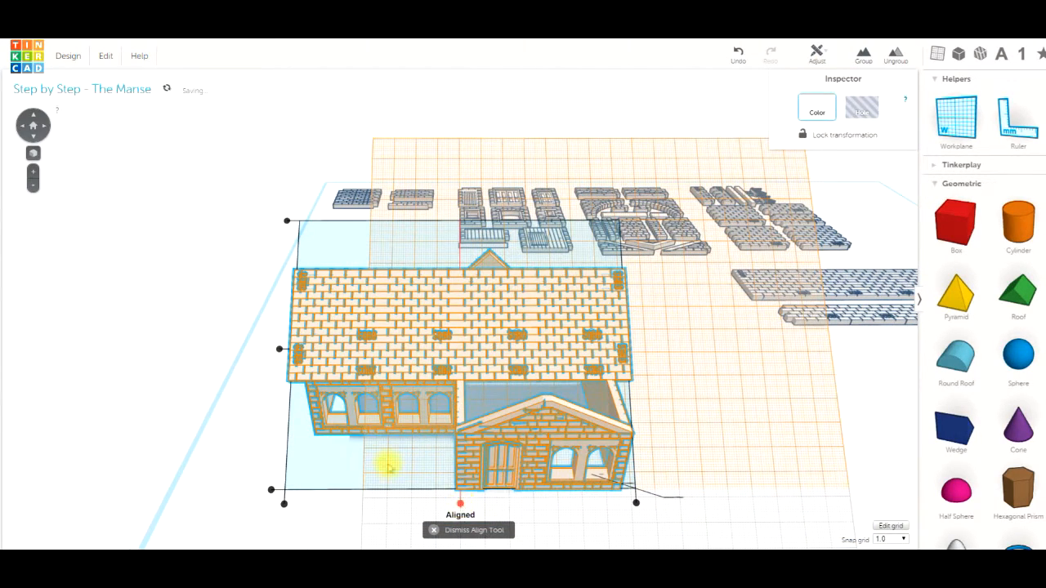
{"action": "left_click", "coordinate": [242, 404]}
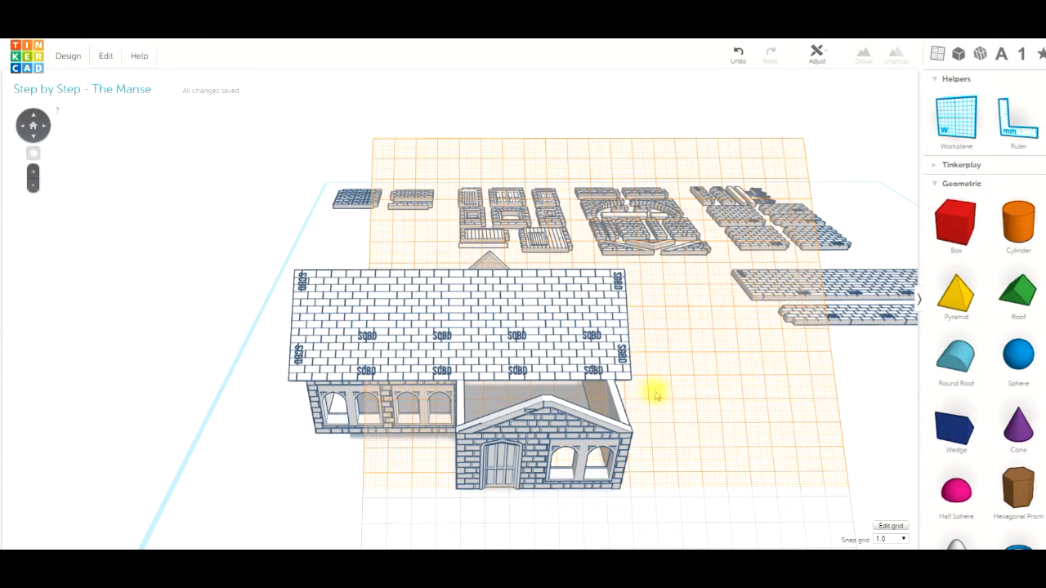
Return the workplane to the original base grid
{"action": "right_click_drag", "start_coordinate": [655, 393], "coordinate": [910, 186]}
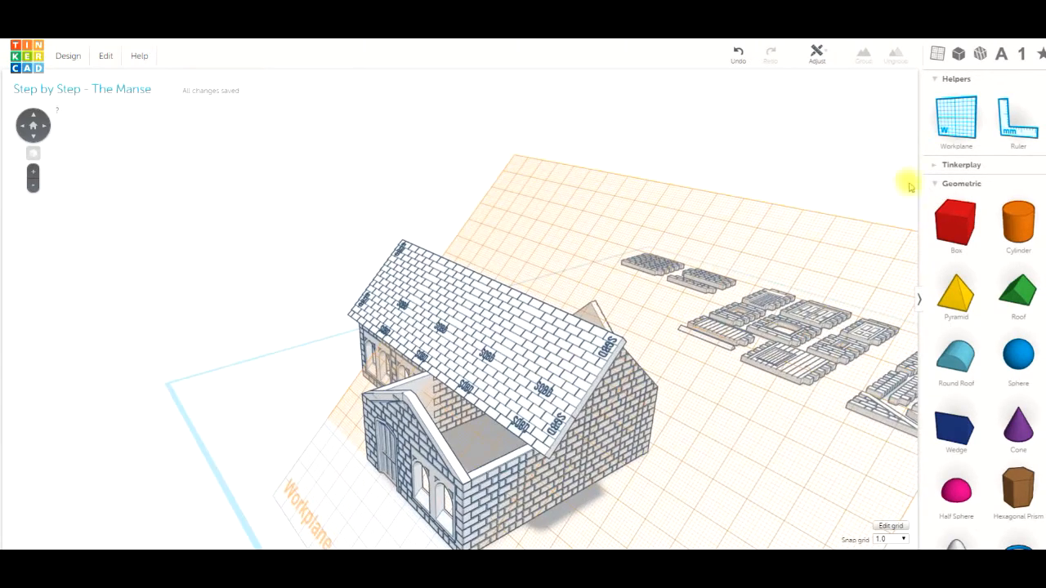
{"action": "left_click", "coordinate": [962, 123]}
{"action": "left_click", "coordinate": [733, 433]}
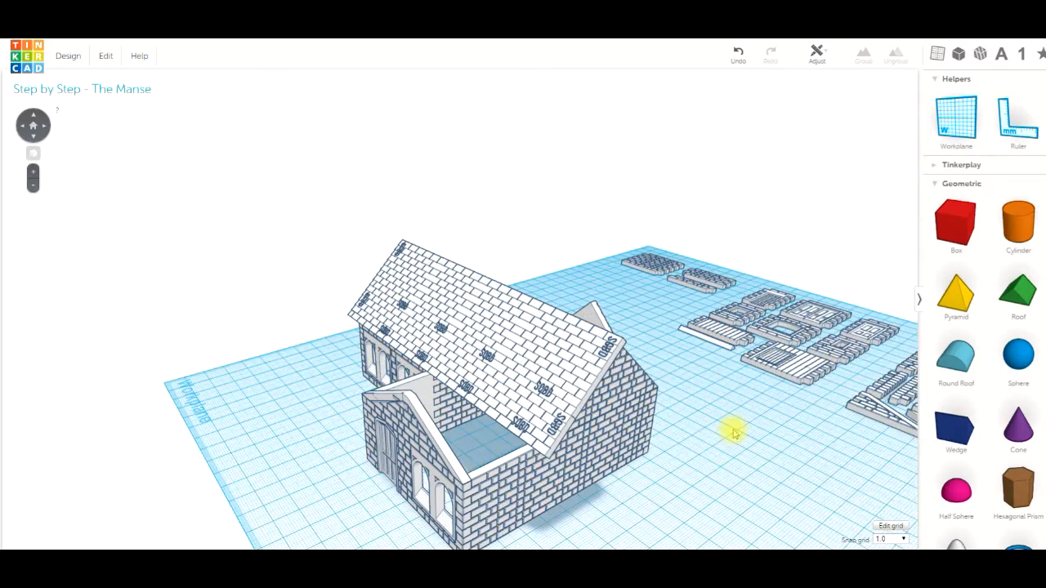
Duplicate the roof section and move the copy across the ridge, clear of the opposite side of the house
{"action": "right_click_drag", "start_coordinate": [613, 423], "coordinate": [415, 349]}
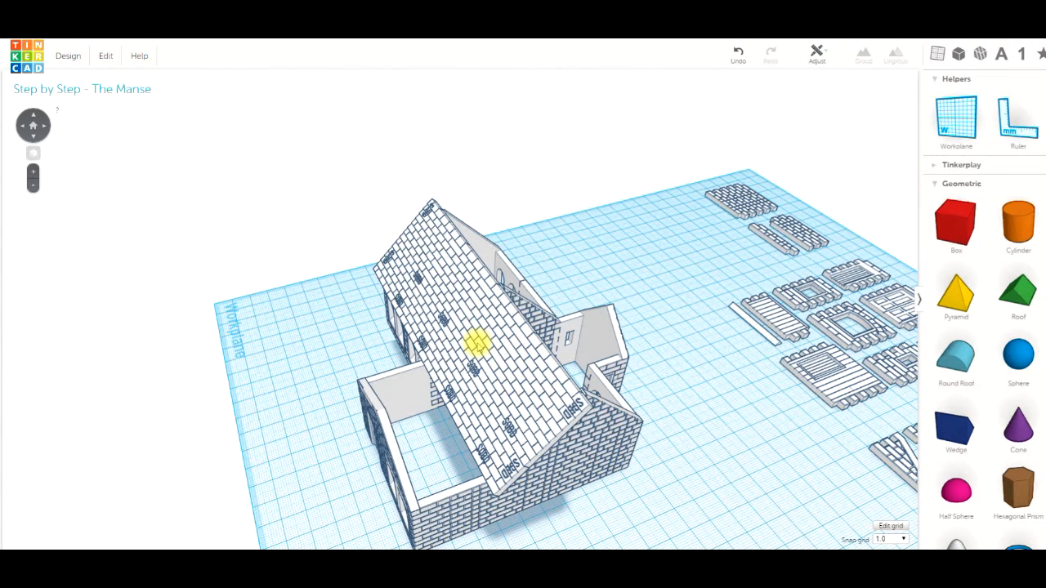
{"action": "left_click", "coordinate": [476, 344]}
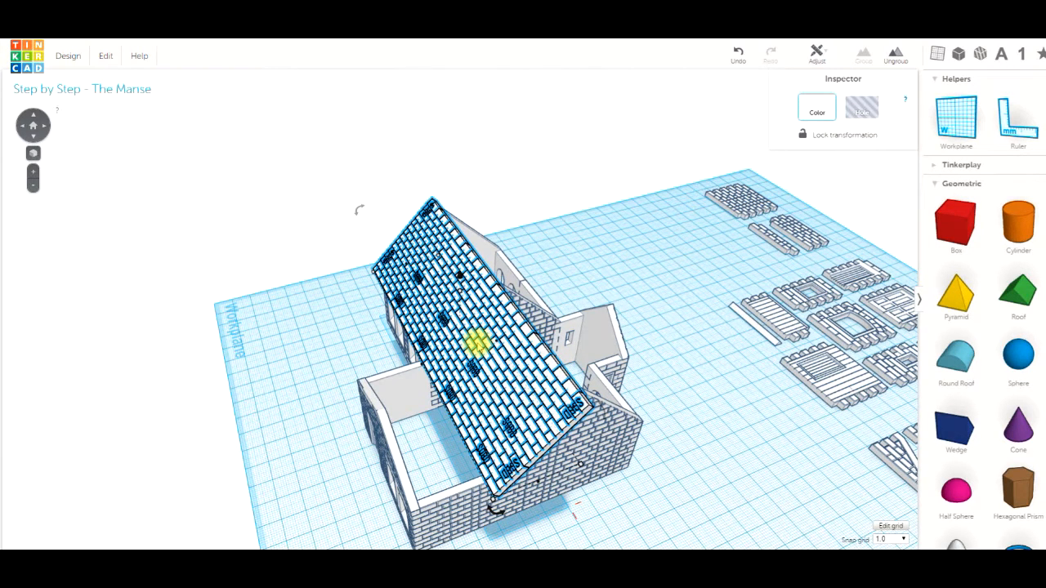
{"action": "key", "text": "ctrl+d"}
{"action": "key", "text": "Right"}
{"action": "key", "text": "Right"}
{"action": "key", "text": "Right"}
{"action": "key", "text": "Right"}
{"action": "key", "text": "Right"}
{"action": "key", "text": "Right"}
{"action": "key", "text": "Right"}
{"action": "key", "text": "Right"}
{"action": "key", "text": "Right"}
{"action": "key", "text": "Right"}
{"action": "key", "text": "Right"}
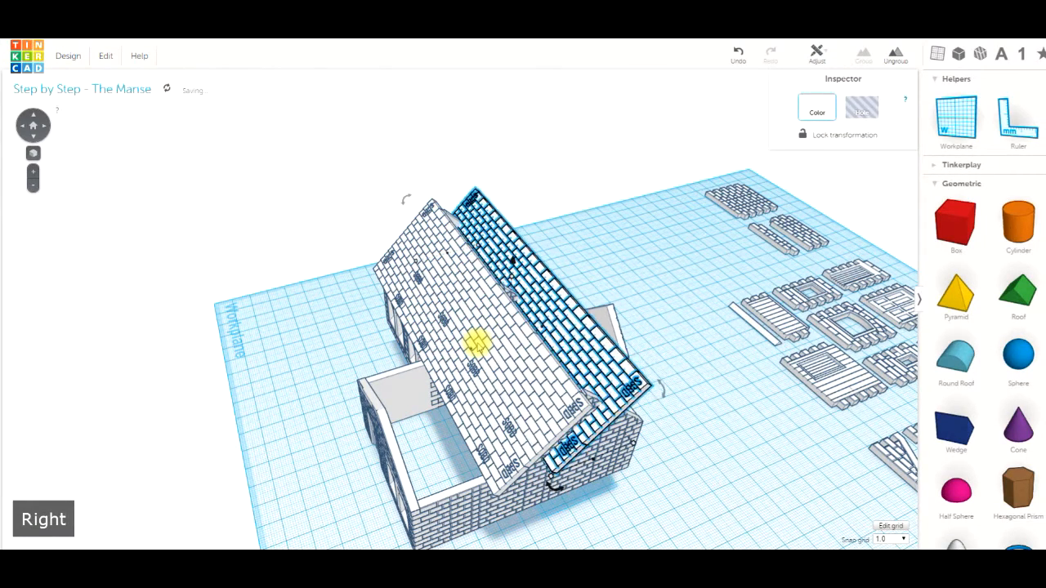
{"action": "key", "text": "Right"}
{"action": "key", "text": "Right"}
{"action": "key", "text": "Right"}
{"action": "key", "text": "Right"}
{"action": "key", "text": "Right"}
{"action": "key", "text": "Right"}
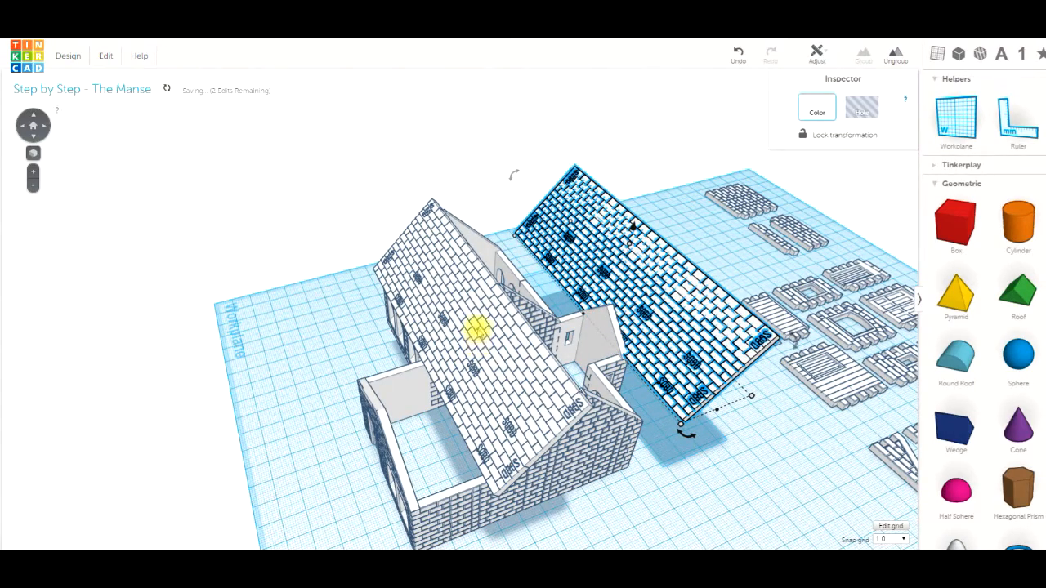
Rotate the copied roof section so that it slopes the opposite way, matching the other side of the gable
{"action": "right_click_drag", "start_coordinate": [644, 483], "coordinate": [763, 370]}
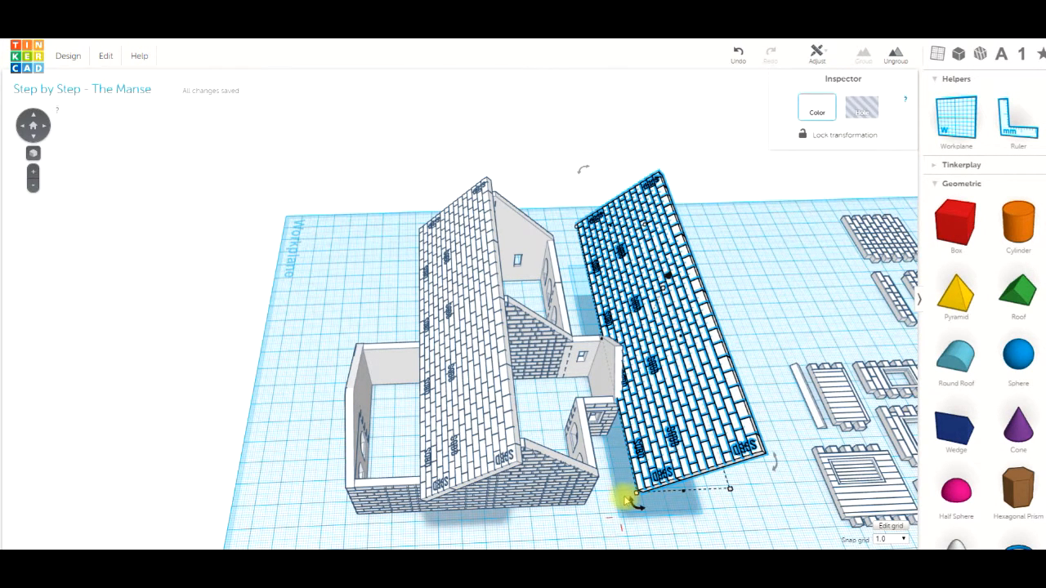
{"action": "left_click_drag", "start_coordinate": [635, 507], "coordinate": [641, 236]}
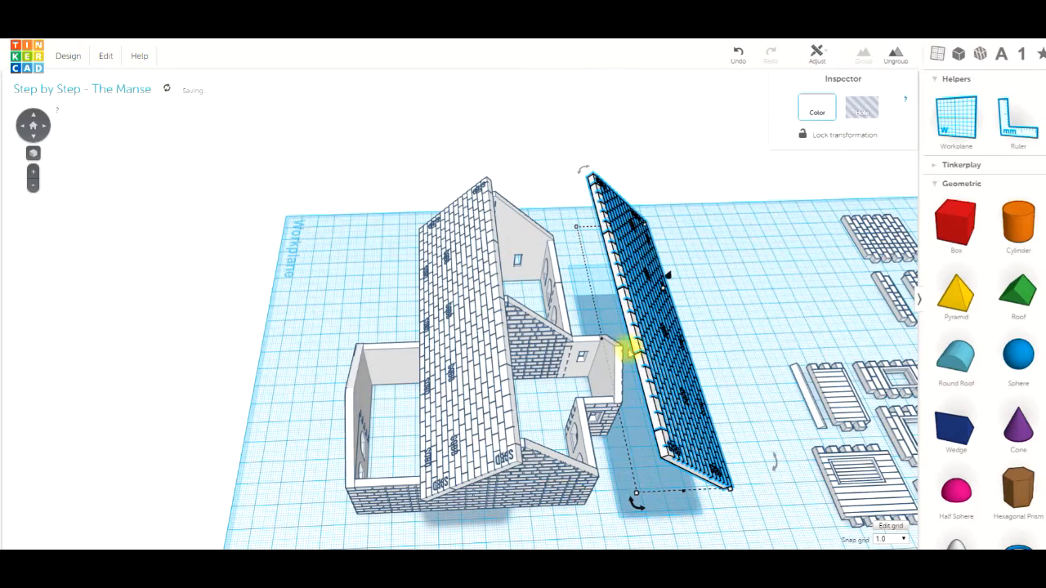
{"action": "right_click_drag", "start_coordinate": [602, 475], "coordinate": [581, 428]}
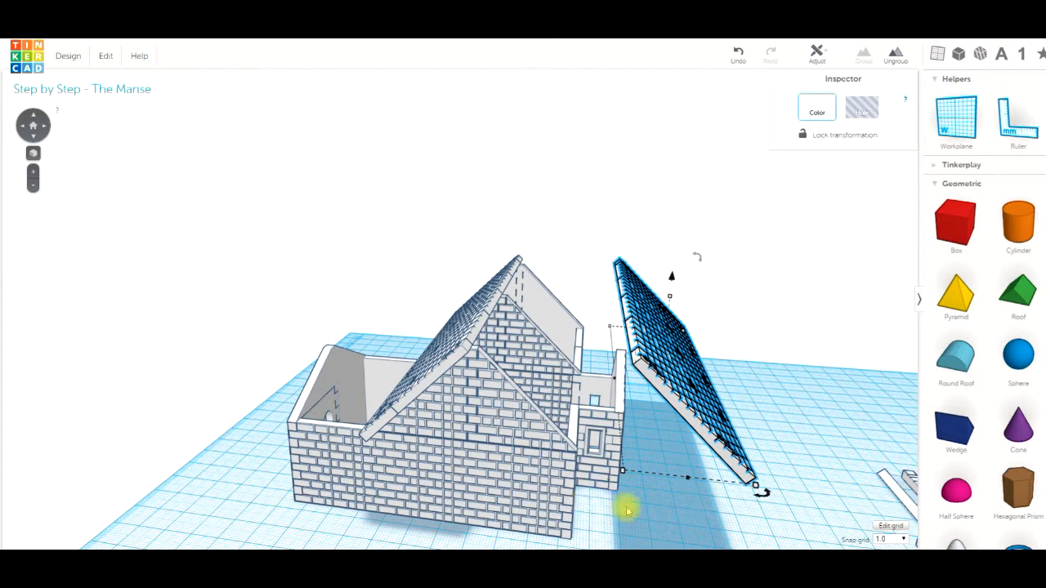
Move the rotated roof copy back towards the house until its upper edge meets the first section at the ridge
{"action": "key", "text": "Left"}
{"action": "key", "text": "Left"}
{"action": "key", "text": "Left"}
{"action": "key", "text": "Left"}
{"action": "key", "text": "Left"}
{"action": "key", "text": "Left"}
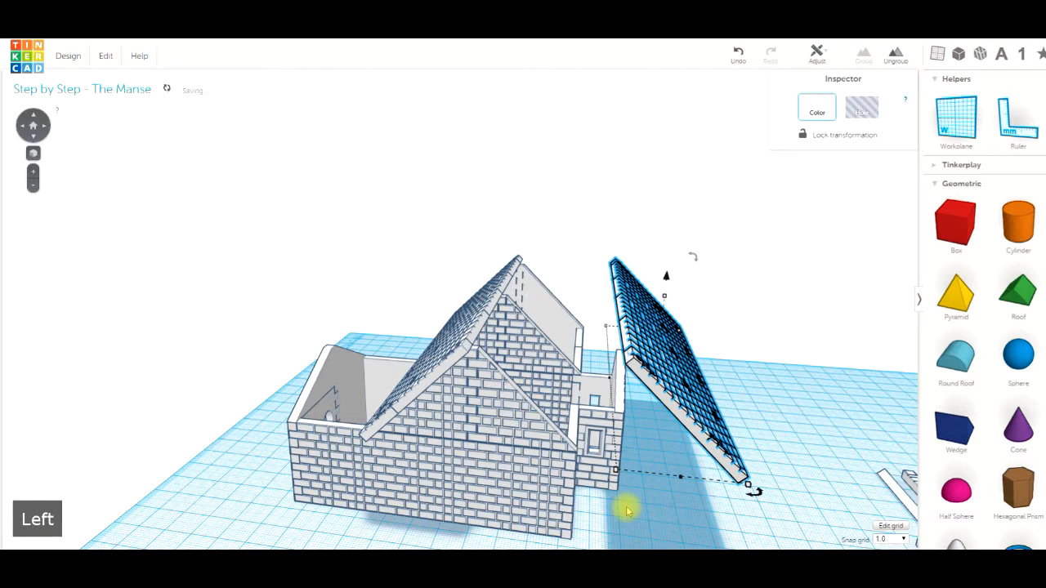
{"action": "key", "text": "Left"}
{"action": "key", "text": "Left"}
{"action": "key", "text": "Left"}
{"action": "key", "text": "Left"}
{"action": "key", "text": "Left"}
{"action": "key", "text": "Left"}
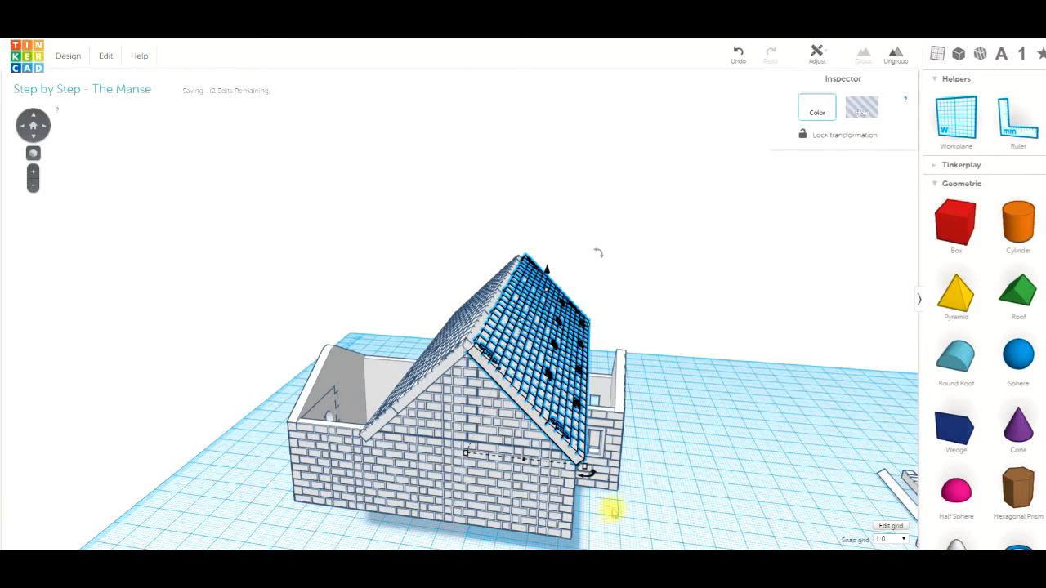
{"action": "right_click_drag", "start_coordinate": [639, 483], "coordinate": [652, 472]}
{"action": "scroll", "coordinate": [607, 375], "scroll_direction": "up", "scroll_amount": 4}
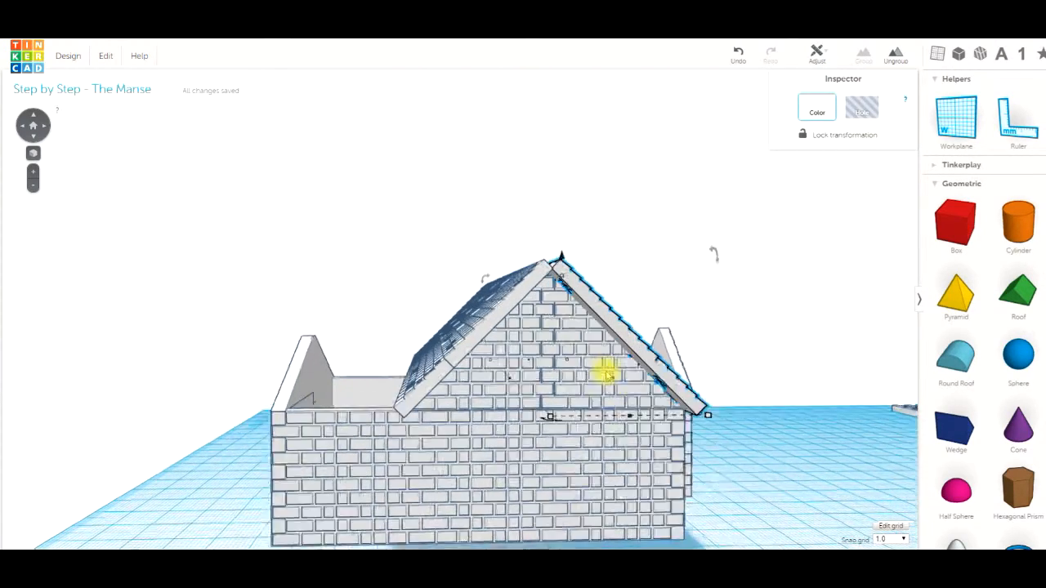
Inspect the two main roof sections from the gable end, above and around the house to check how they meet at the ridge
{"action": "scroll", "coordinate": [596, 368], "scroll_direction": "up", "scroll_amount": 2}
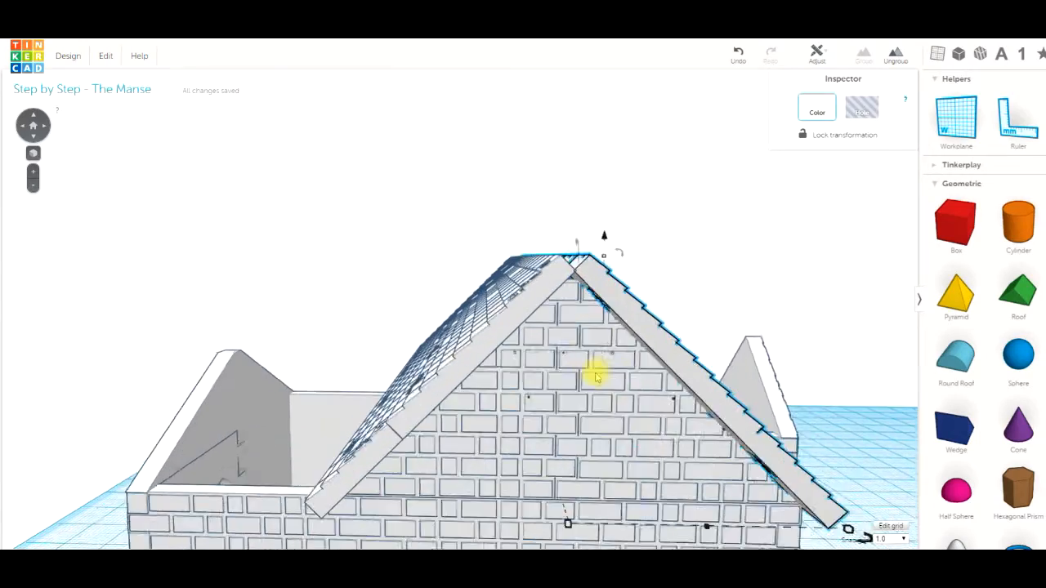
{"action": "right_click_drag", "start_coordinate": [595, 375], "coordinate": [505, 479]}
{"action": "left_click", "coordinate": [623, 468]}
{"action": "right_click_drag", "start_coordinate": [749, 372], "coordinate": [546, 437]}
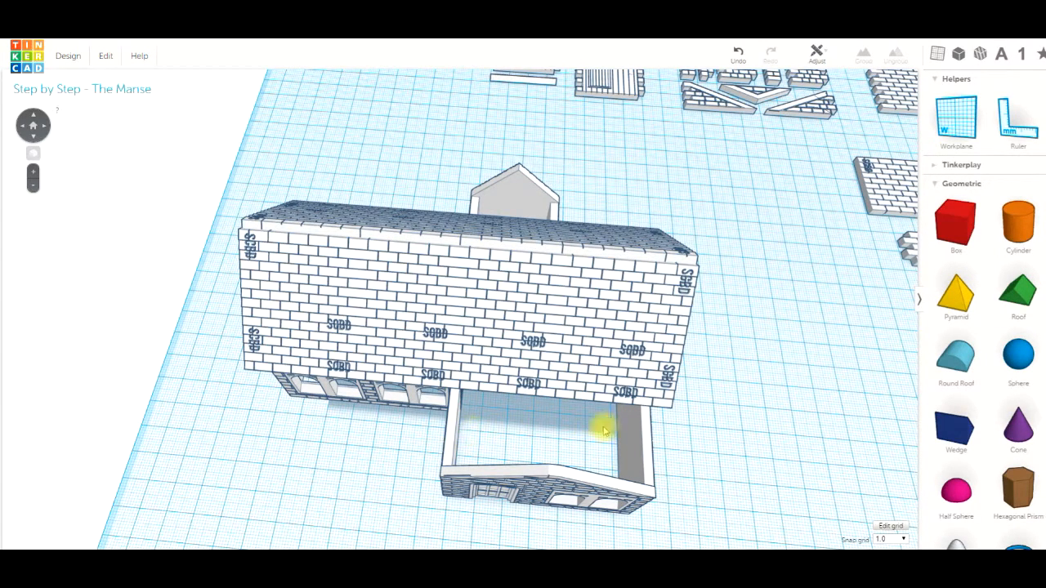
{"action": "right_click_drag", "start_coordinate": [700, 421], "coordinate": [755, 389]}
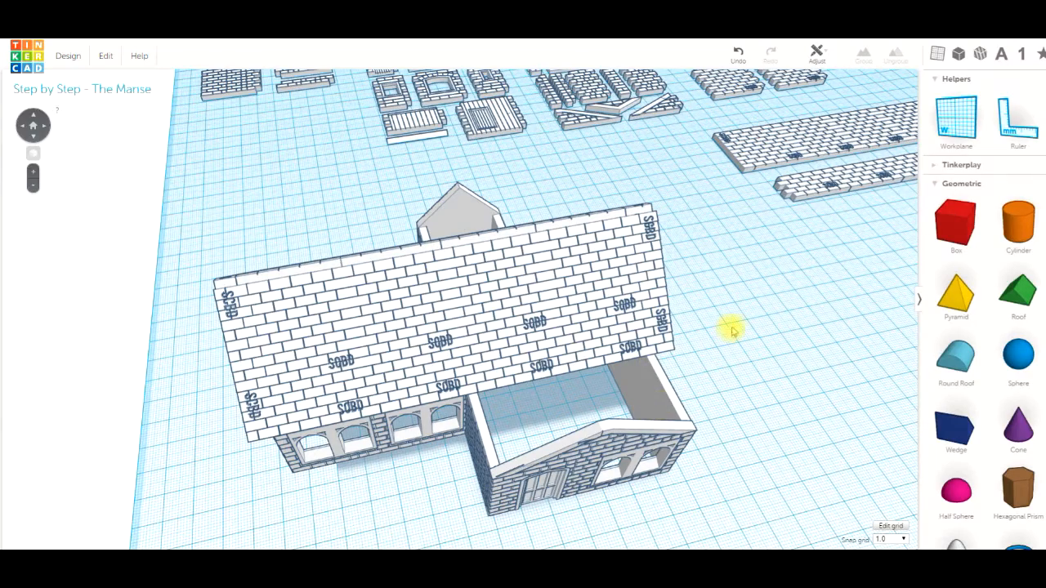
{"action": "right_click_drag", "start_coordinate": [732, 330], "coordinate": [709, 335]}
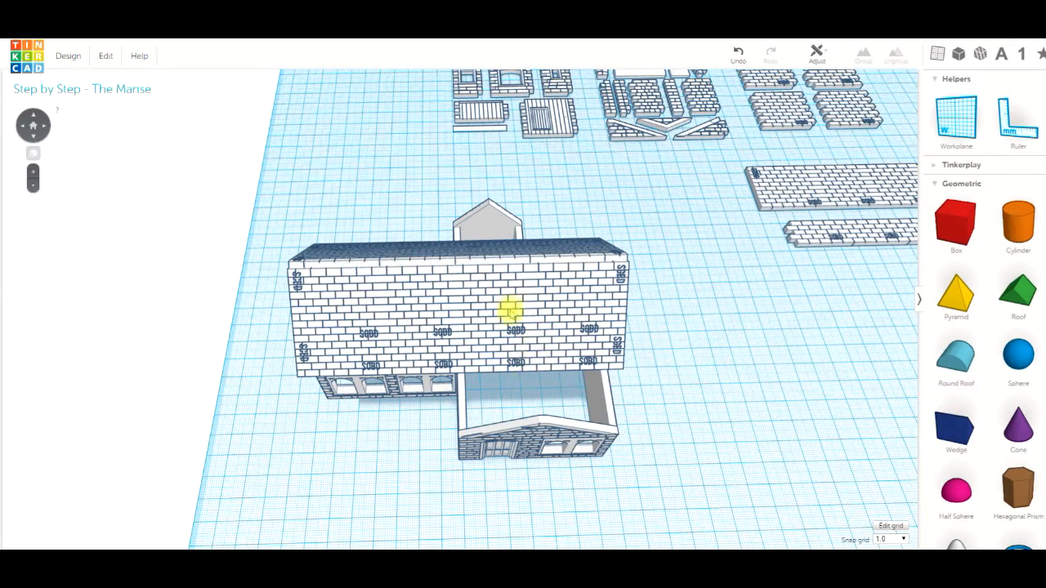
{"action": "right_click_drag", "start_coordinate": [600, 383], "coordinate": [555, 378]}
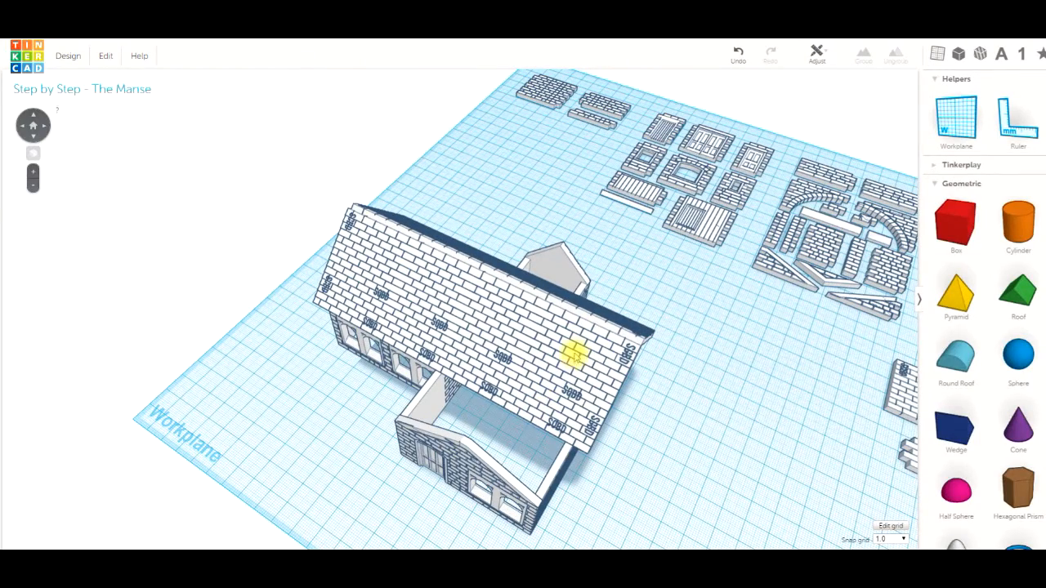
{"action": "right_click_drag", "start_coordinate": [588, 420], "coordinate": [636, 459]}
{"action": "right_click_drag", "start_coordinate": [711, 500], "coordinate": [534, 444]}
{"action": "right_click_drag", "start_coordinate": [589, 504], "coordinate": [743, 541]}
Duplicate the small brick roof panel from the parts layout and move the copy next to the front of the house
{"action": "scroll", "coordinate": [650, 510], "scroll_direction": "down", "scroll_amount": 3}
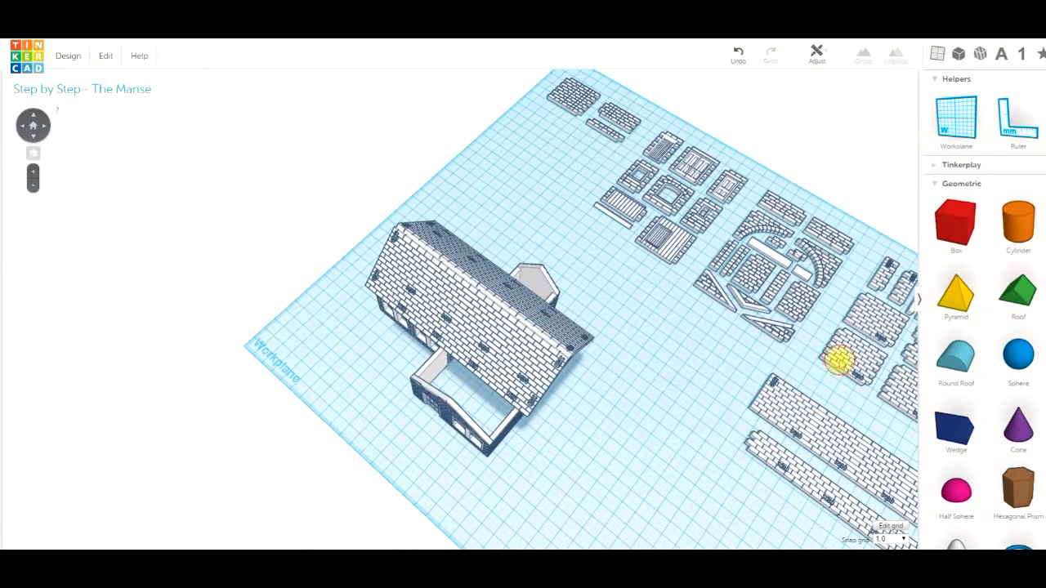
{"action": "left_click", "coordinate": [839, 361]}
{"action": "key", "text": "ctrl+d"}
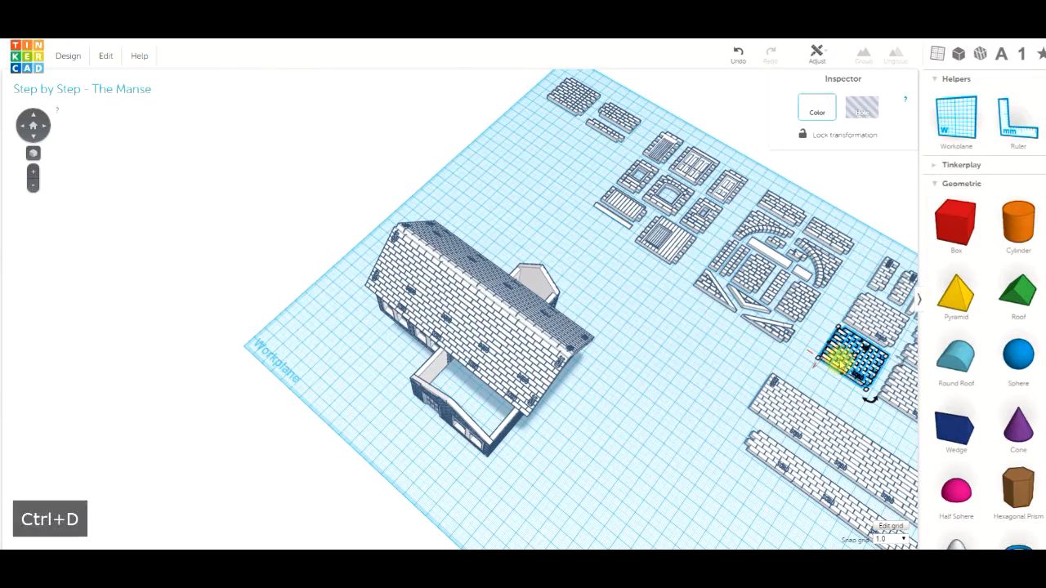
{"action": "left_click_drag", "start_coordinate": [850, 355], "coordinate": [637, 315]}
{"action": "right_click_drag", "start_coordinate": [617, 399], "coordinate": [377, 404]}
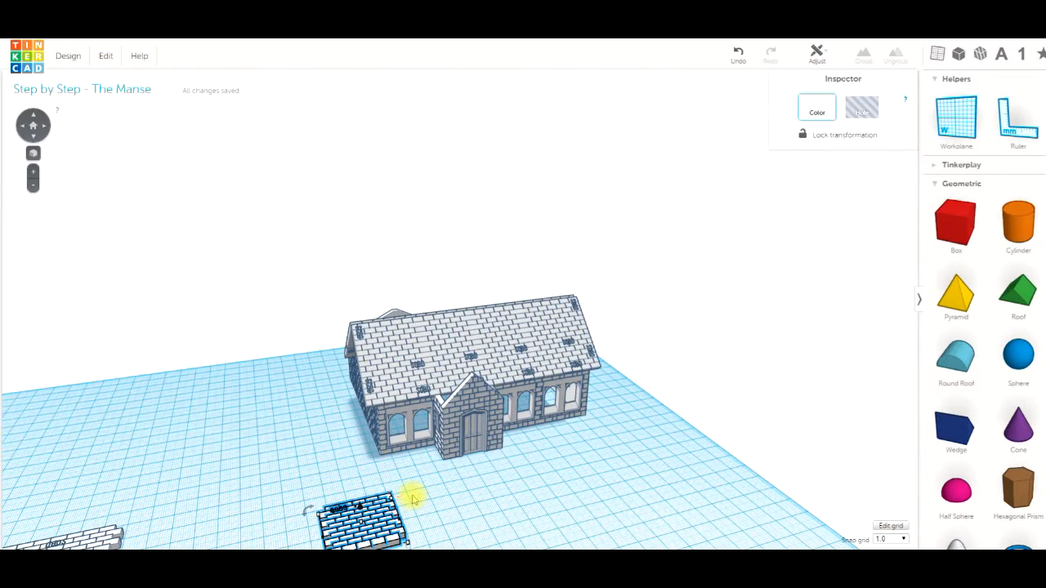
Rotate the copied brick panel a quarter turn flat on the grid, then deselect it
{"action": "left_click", "coordinate": [34, 154]}
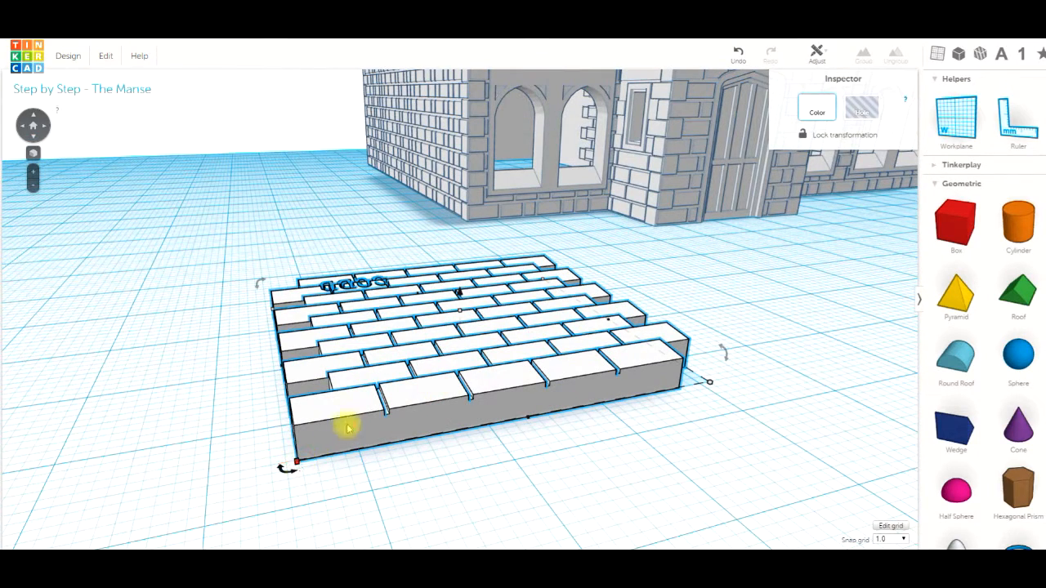
{"action": "left_click_drag", "start_coordinate": [285, 469], "coordinate": [605, 382]}
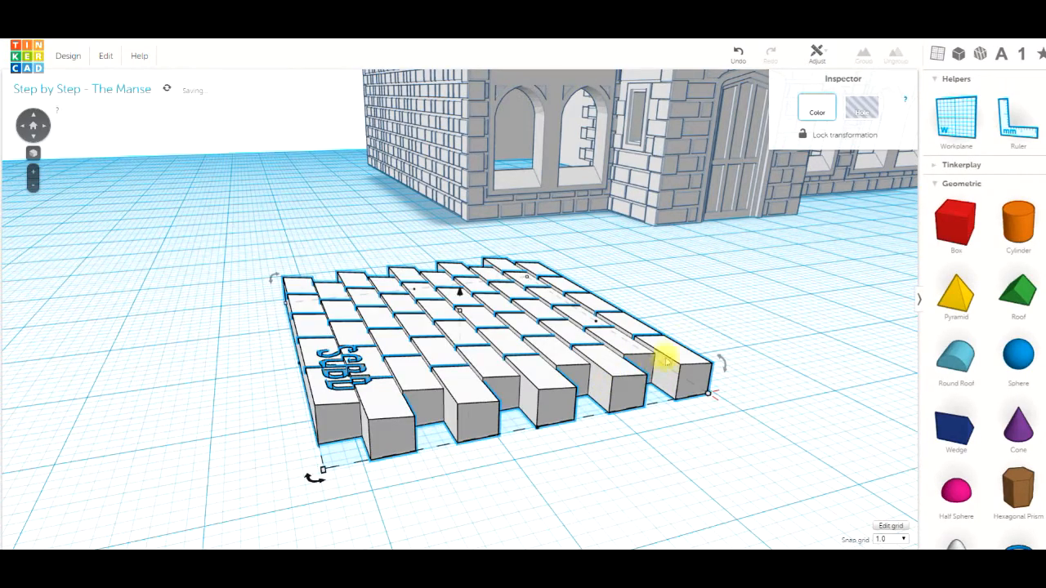
{"action": "scroll", "coordinate": [678, 327], "scroll_direction": "down", "scroll_amount": 3}
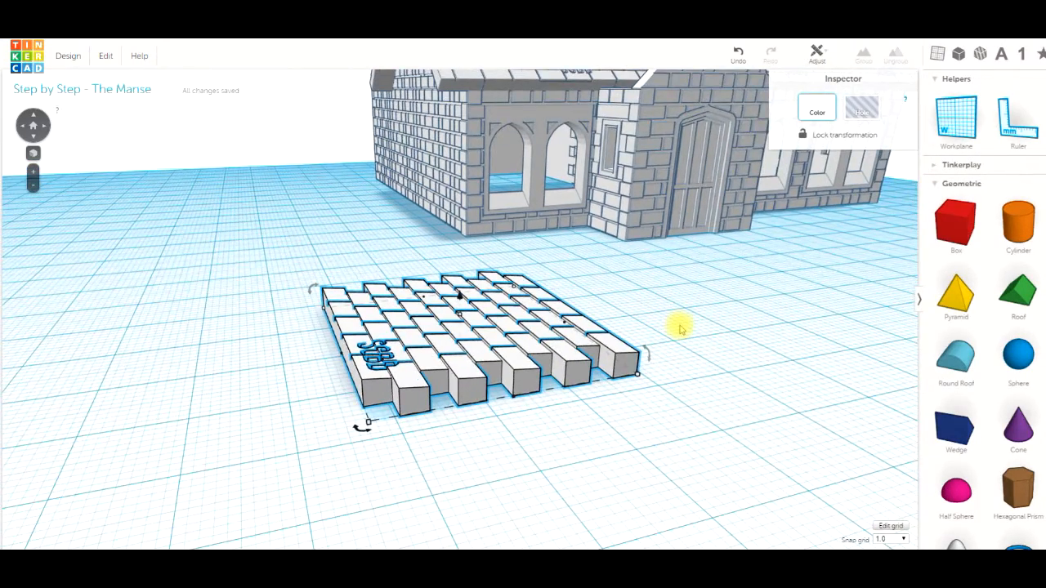
{"action": "scroll", "coordinate": [679, 326], "scroll_direction": "down", "scroll_amount": 3}
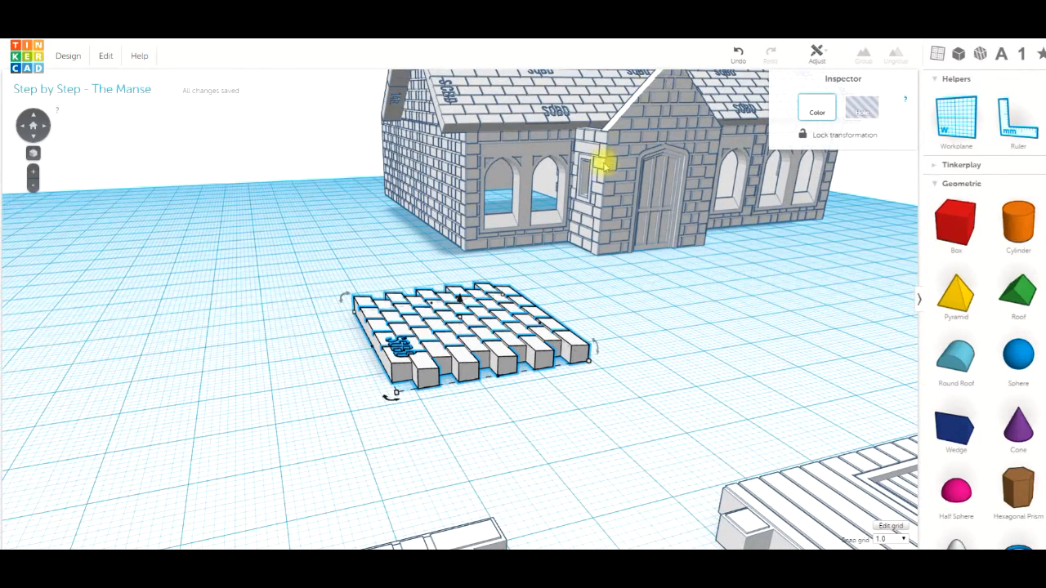
{"action": "right_click_drag", "start_coordinate": [642, 311], "coordinate": [611, 323]}
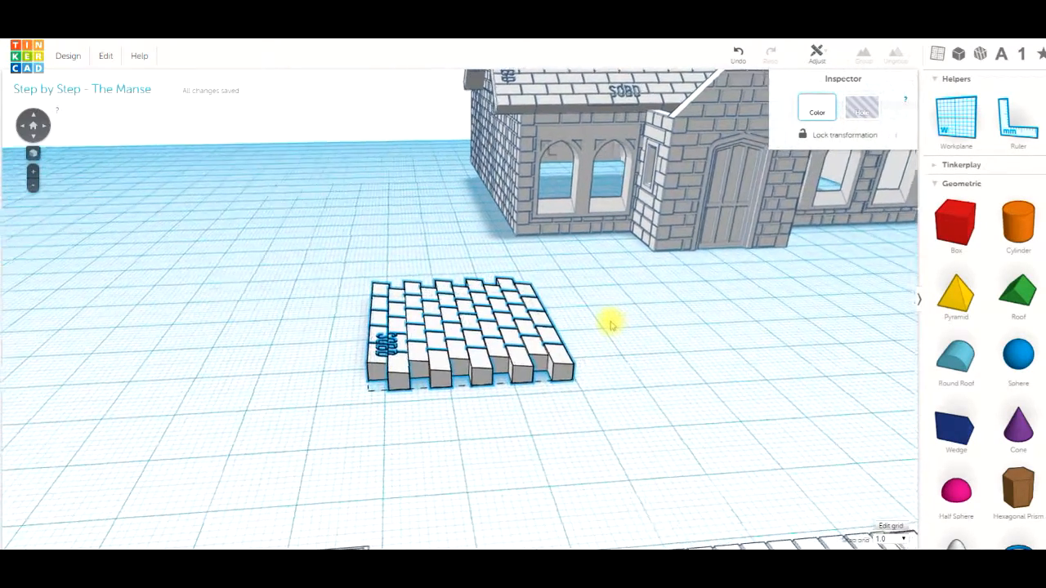
{"action": "scroll", "coordinate": [611, 323], "scroll_direction": "down", "scroll_amount": 3}
{"action": "left_click", "coordinate": [595, 334]}
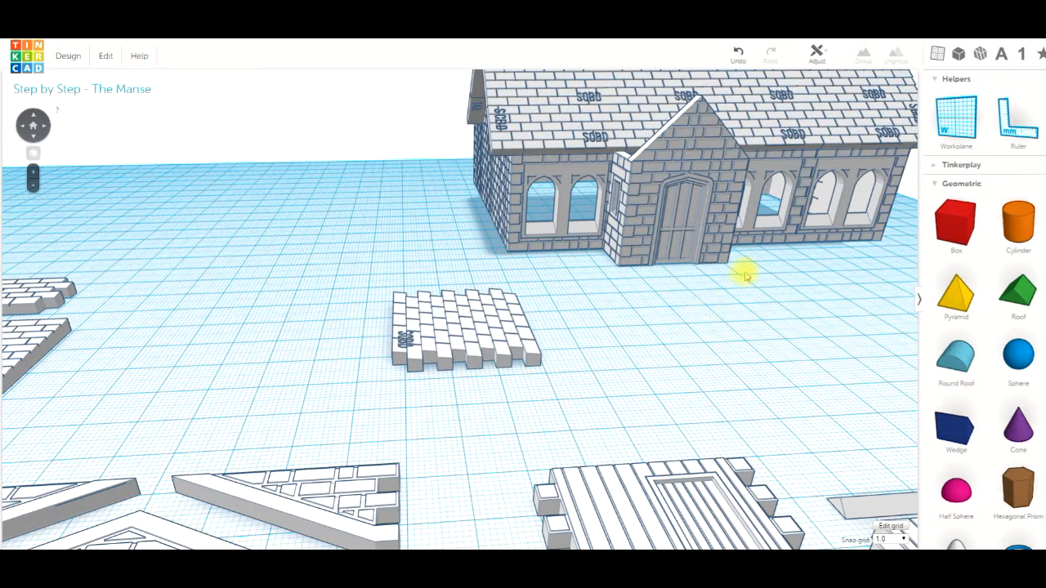
Place the workplane on the sloping top edge of the front porch's gable wall, on the side near the two arched windows
{"action": "left_click", "coordinate": [951, 119]}
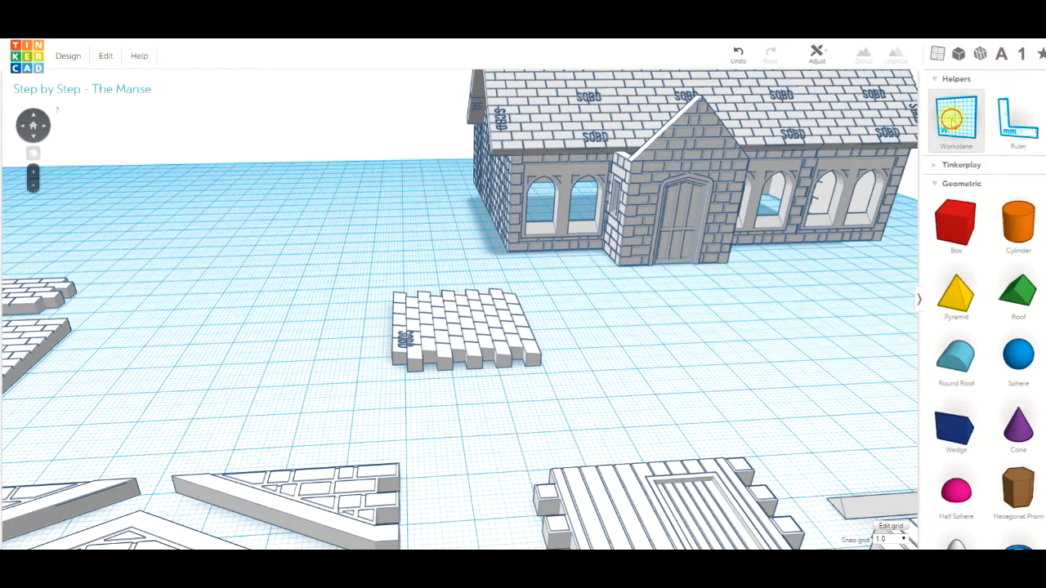
{"action": "right_click_drag", "start_coordinate": [793, 312], "coordinate": [821, 311]}
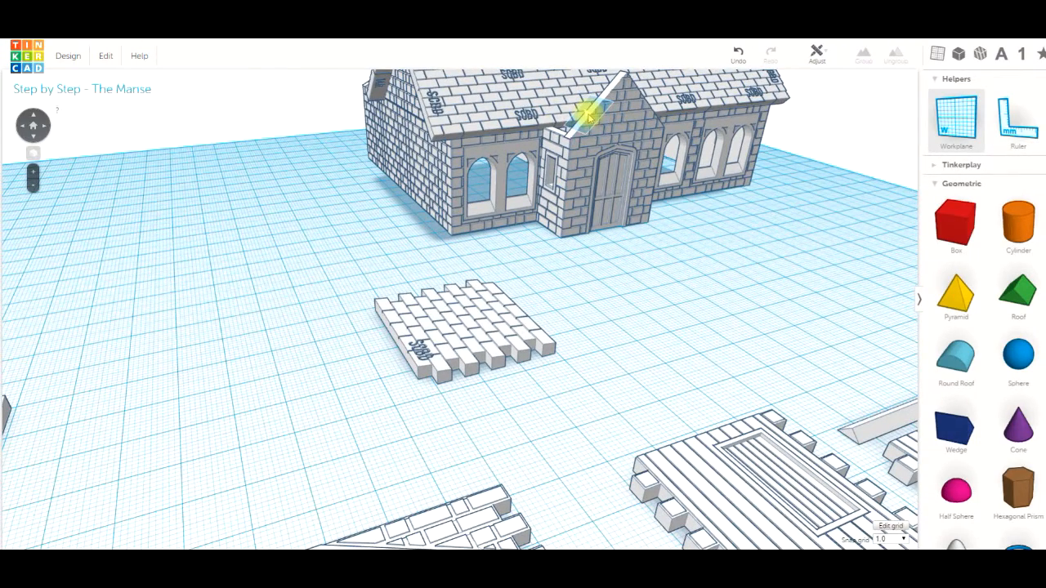
{"action": "left_click", "coordinate": [588, 115]}
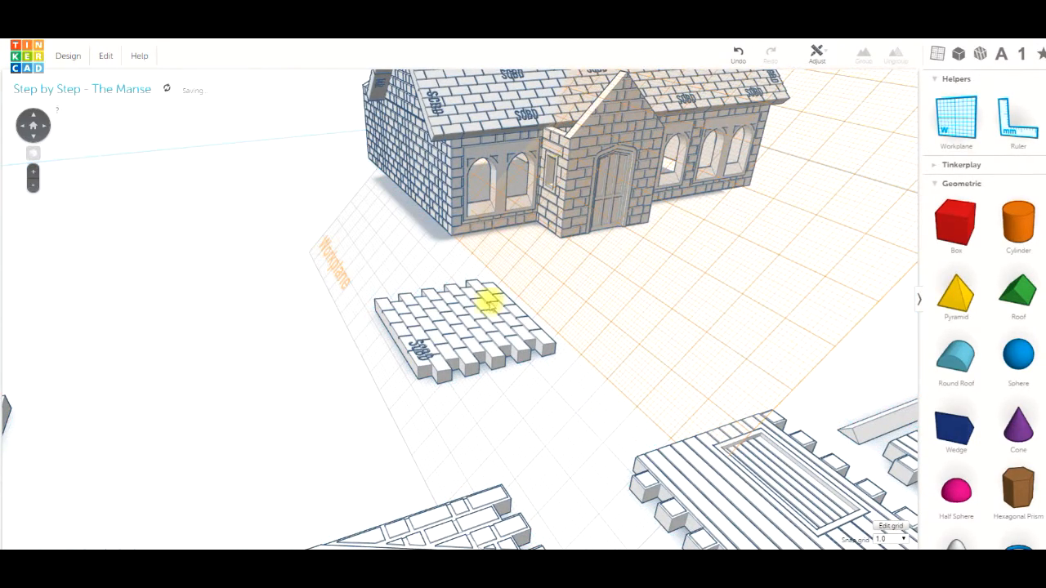
Tilt the brick panel to match the porch gable's slope and lower it onto the angled workplane
{"action": "left_click", "coordinate": [481, 313]}
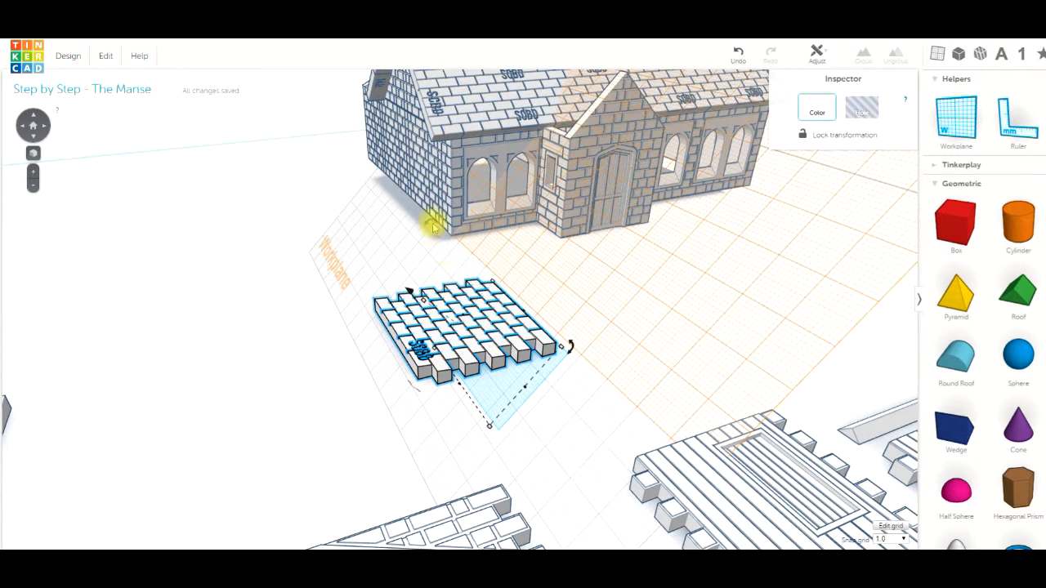
{"action": "left_click_drag", "start_coordinate": [431, 221], "coordinate": [385, 256]}
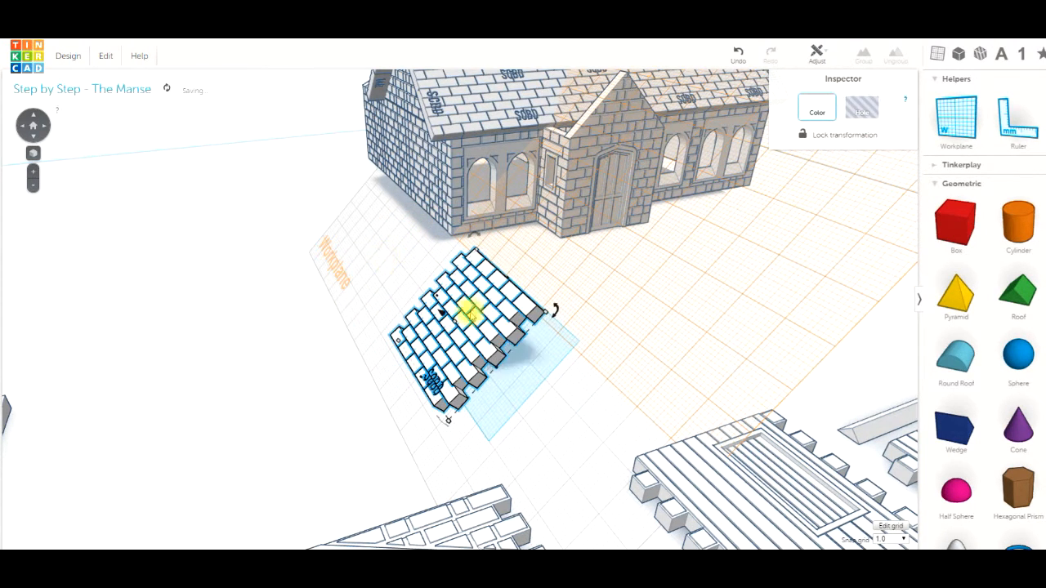
{"action": "right_click_drag", "start_coordinate": [542, 285], "coordinate": [532, 315]}
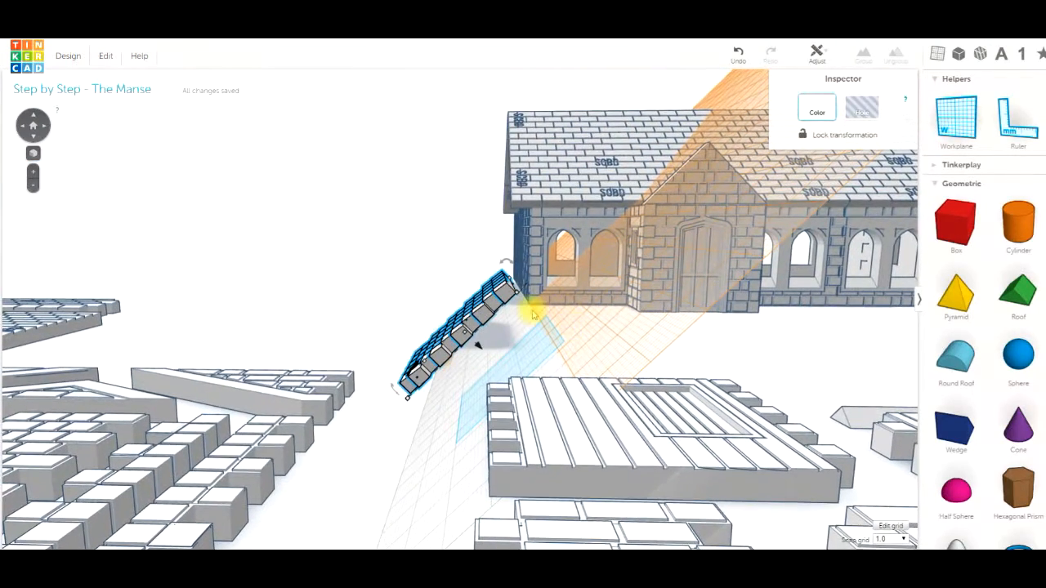
{"action": "mouse_move", "coordinate": [479, 350]}
{"action": "left_click_drag", "start_coordinate": [479, 350], "coordinate": [530, 376]}
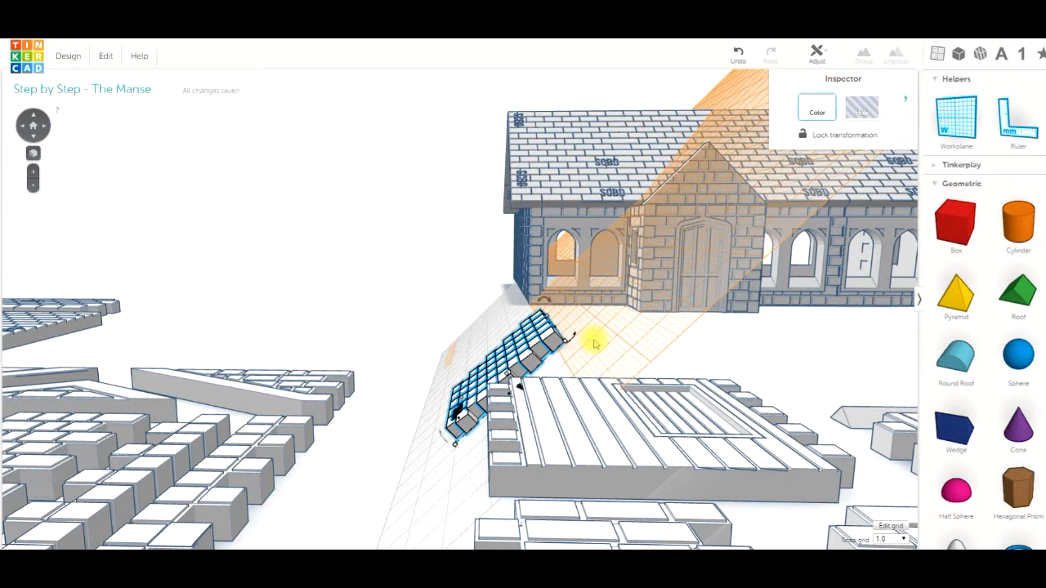
Move the tilted panel up along the angled workplane to the height of the porch gable
{"action": "key", "text": "Right"}
{"action": "key", "text": "Right"}
{"action": "key", "text": "Right"}
{"action": "key", "text": "Right"}
{"action": "key", "text": "Right"}
{"action": "key", "text": "Right"}
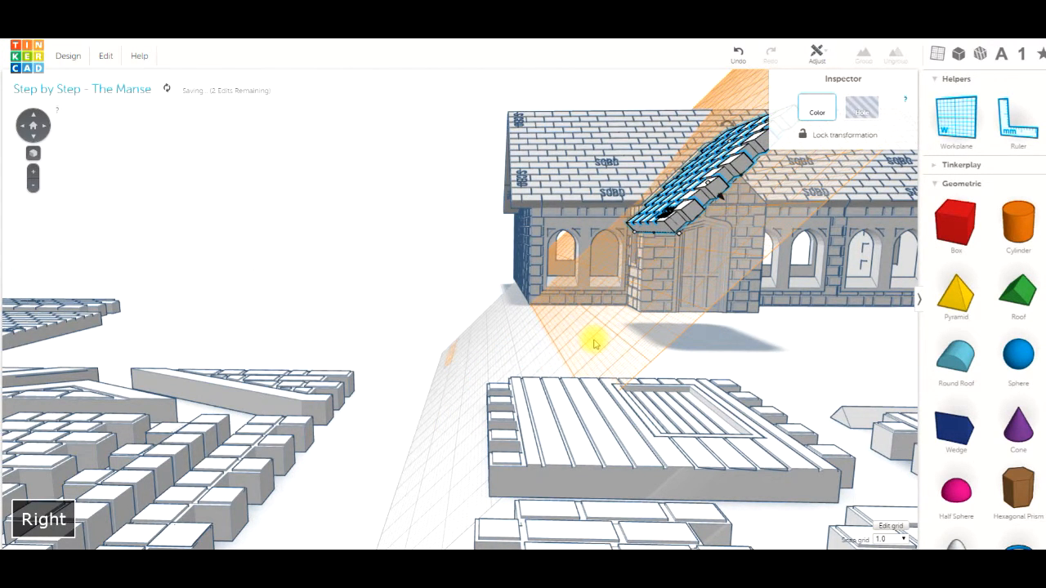
Move the panel towards the house until it covers the sloping top of the porch
{"action": "right_click_drag", "start_coordinate": [545, 289], "coordinate": [592, 300]}
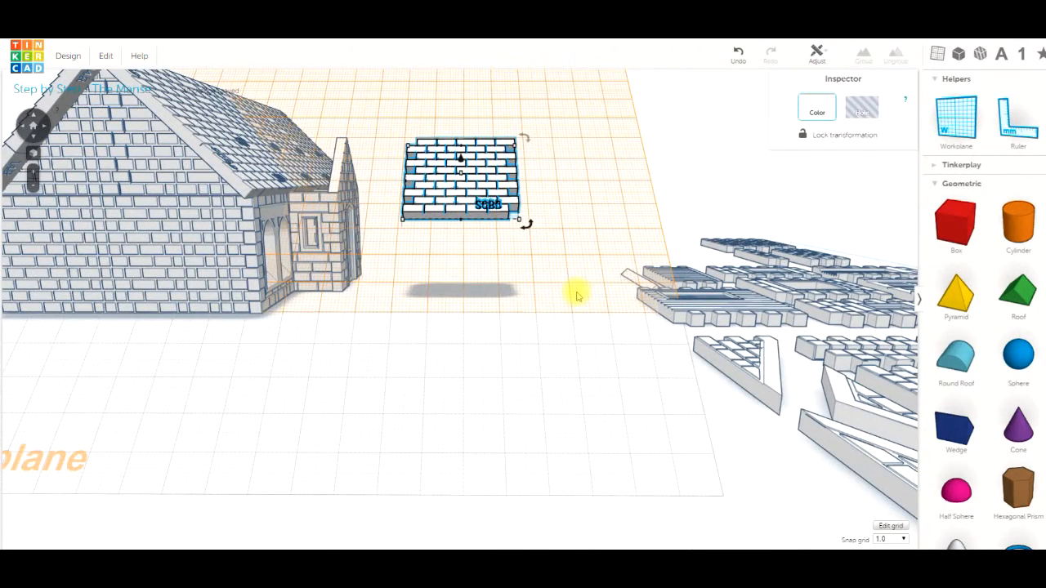
{"action": "key", "text": "Left"}
{"action": "key", "text": "Left"}
{"action": "key", "text": "Left"}
{"action": "key", "text": "Left"}
{"action": "key", "text": "Left"}
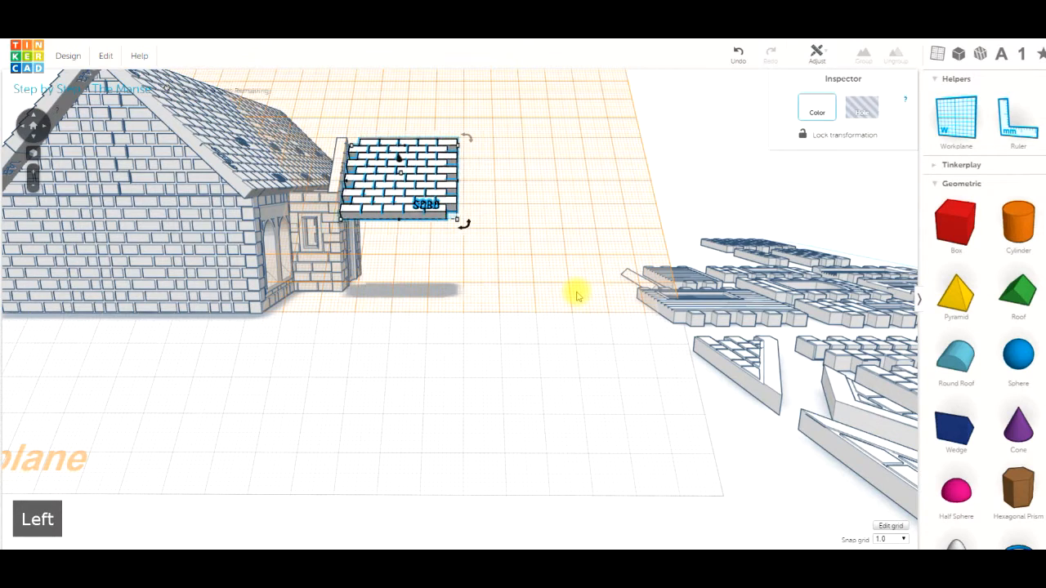
{"action": "key", "text": "Left"}
{"action": "key", "text": "Left"}
{"action": "key", "text": "Left"}
{"action": "key", "text": "Left"}
{"action": "key", "text": "Left"}
{"action": "key", "text": "Left"}
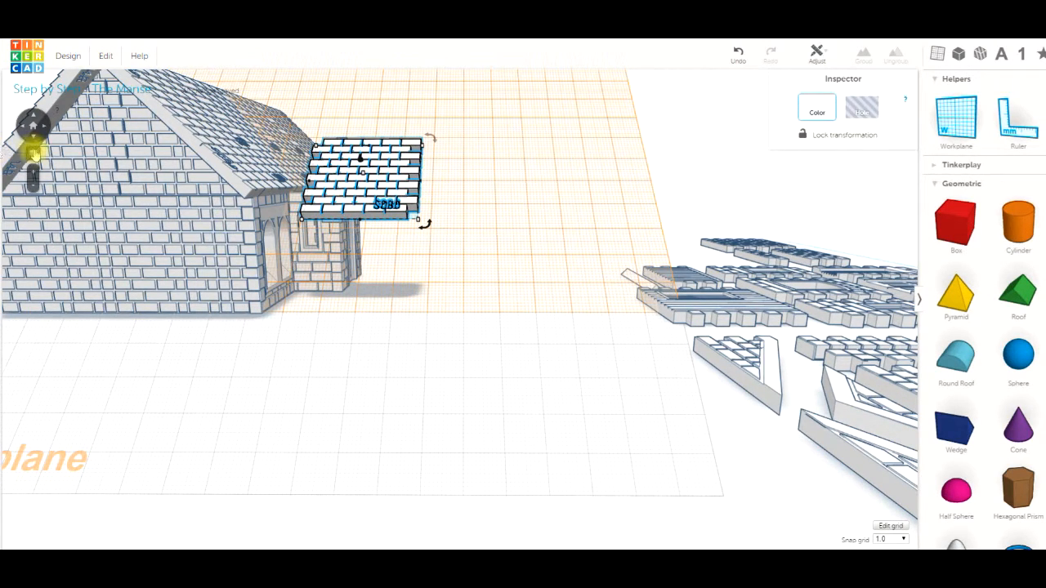
Nudge the panel further up the slope until its upper edge reaches the peak of the porch gable
{"action": "left_click", "coordinate": [32, 154]}
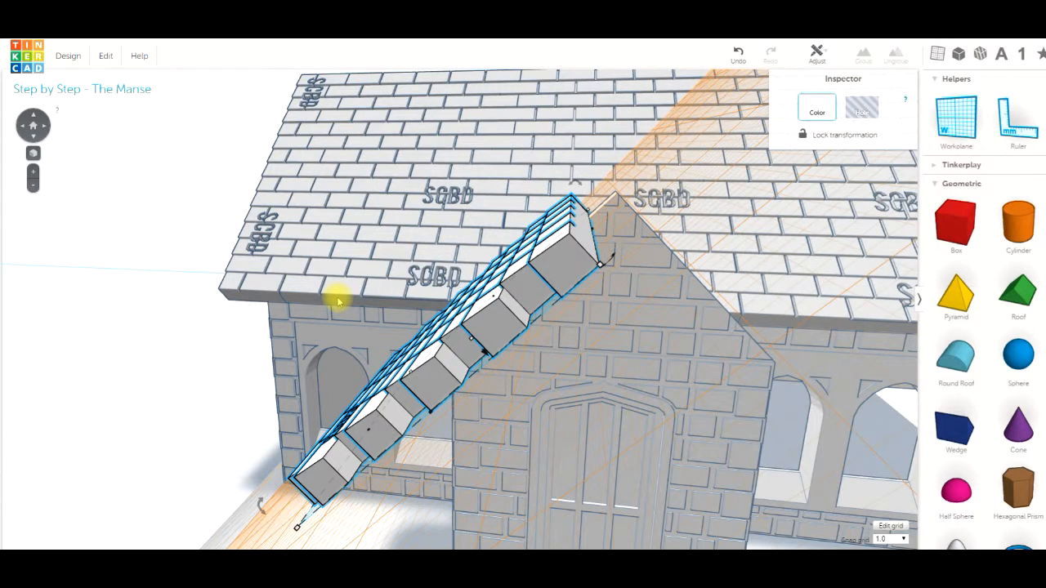
{"action": "key", "text": "Right"}
{"action": "key", "text": "Right"}
{"action": "key", "text": "Right"}
{"action": "key", "text": "Right"}
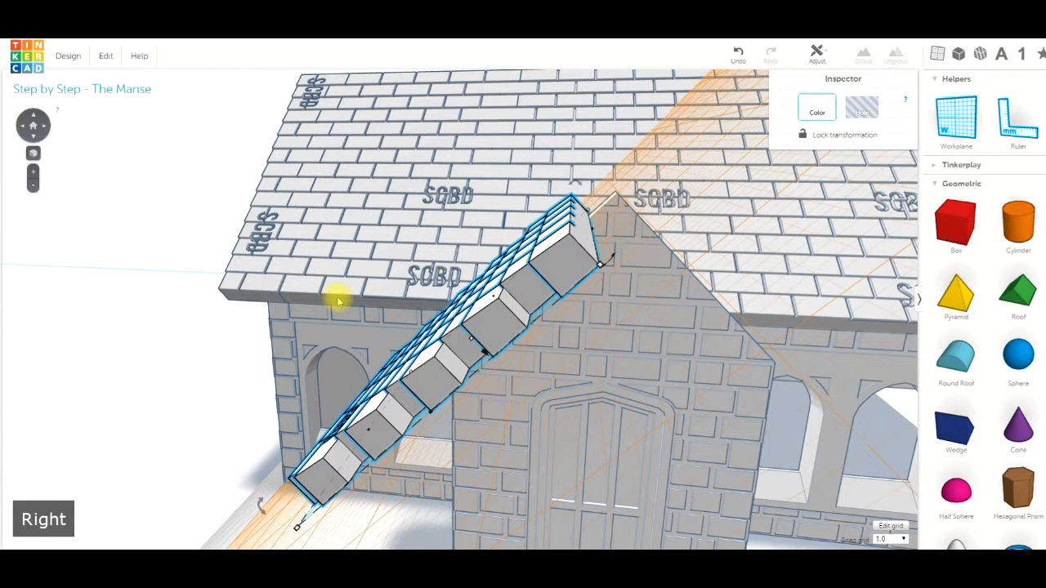
{"action": "key", "text": "Right"}
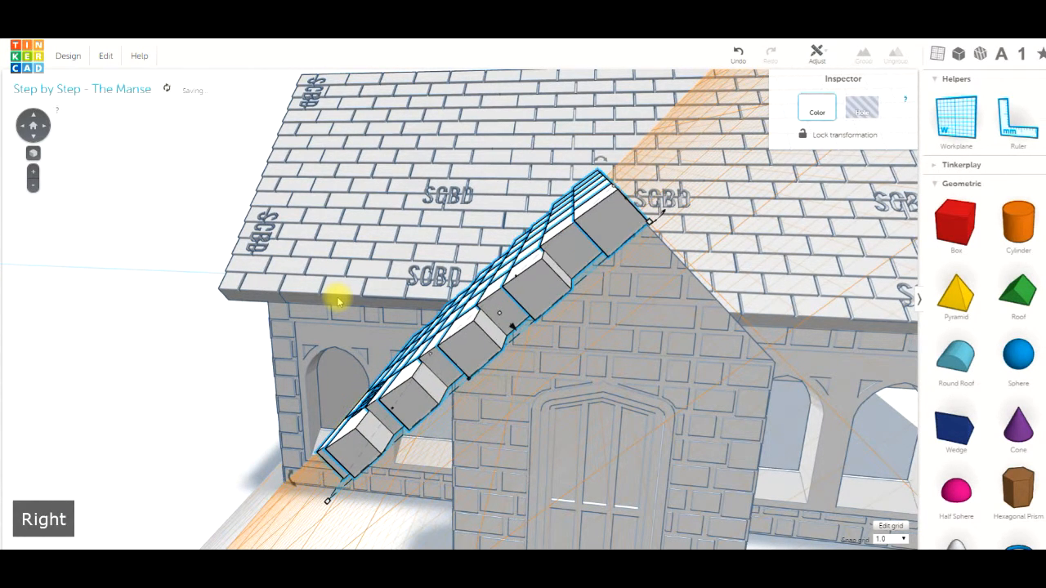
Nudge the panel further back into the main roof until its front edge lines up with the porch's front wall
{"action": "scroll", "coordinate": [339, 302], "scroll_direction": "up", "scroll_amount": 3}
{"action": "right_click_drag", "start_coordinate": [324, 312], "coordinate": [572, 309]}
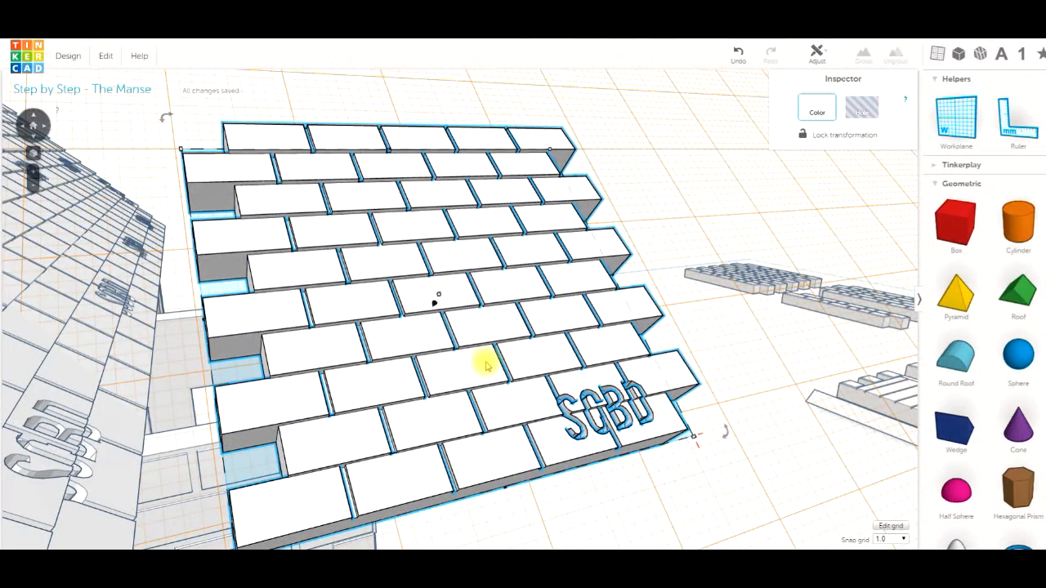
{"action": "key", "text": "Left"}
{"action": "key", "text": "Left"}
{"action": "key", "text": "Left"}
{"action": "key", "text": "Left"}
{"action": "key", "text": "Left"}
{"action": "key", "text": "Left"}
{"action": "key", "text": "Left"}
{"action": "key", "text": "Left"}
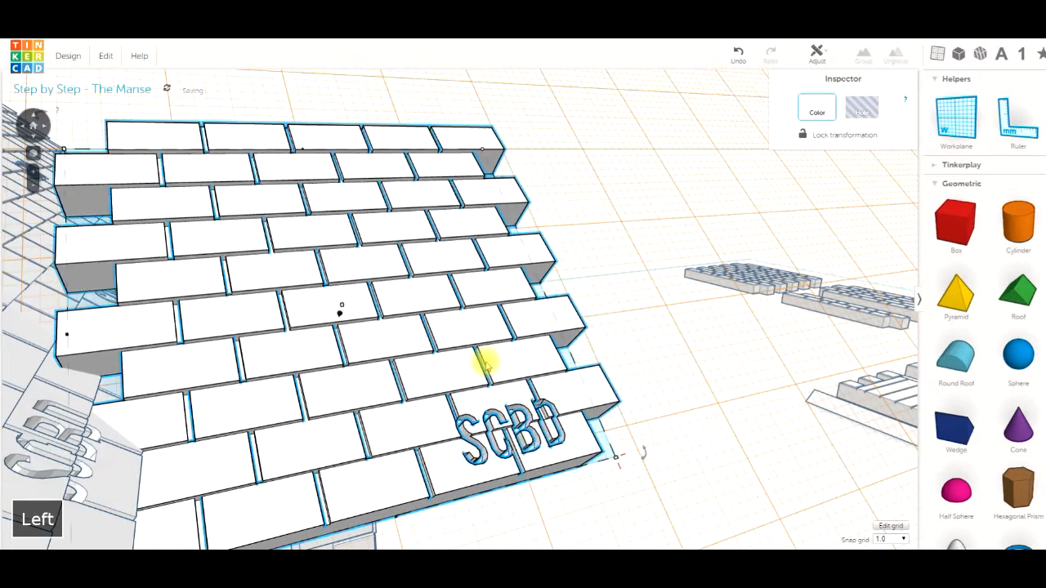
{"action": "key", "text": "Left"}
{"action": "key", "text": "Left"}
{"action": "key", "text": "Left"}
{"action": "key", "text": "Left"}
{"action": "key", "text": "Left"}
{"action": "key", "text": "Left"}
{"action": "key", "text": "Left"}
{"action": "key", "text": "Left"}
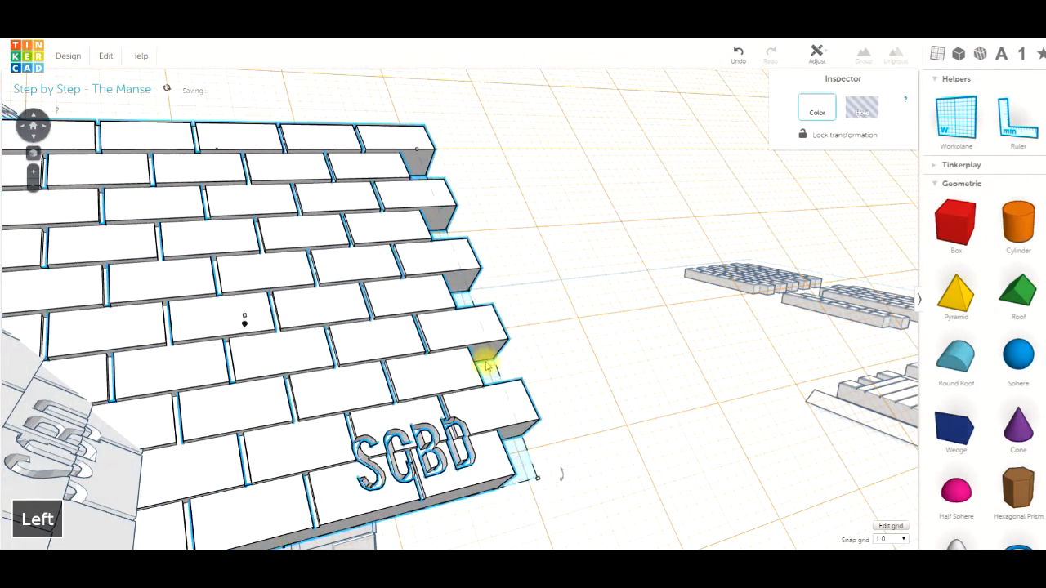
{"action": "key", "text": "Left"}
{"action": "key", "text": "Left"}
{"action": "key", "text": "Left"}
{"action": "key", "text": "Left"}
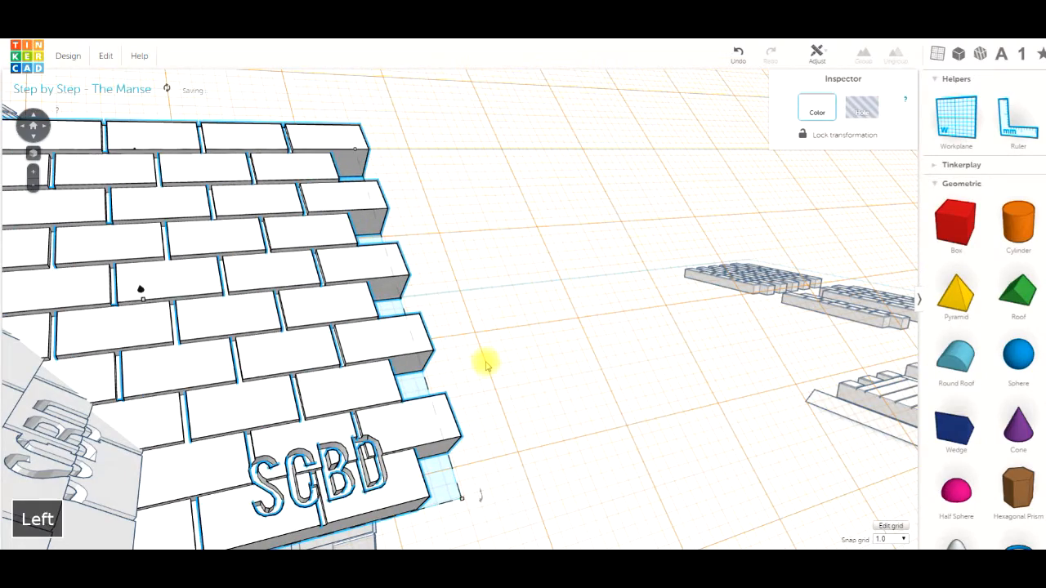
{"action": "right_click_drag", "start_coordinate": [497, 316], "coordinate": [403, 382]}
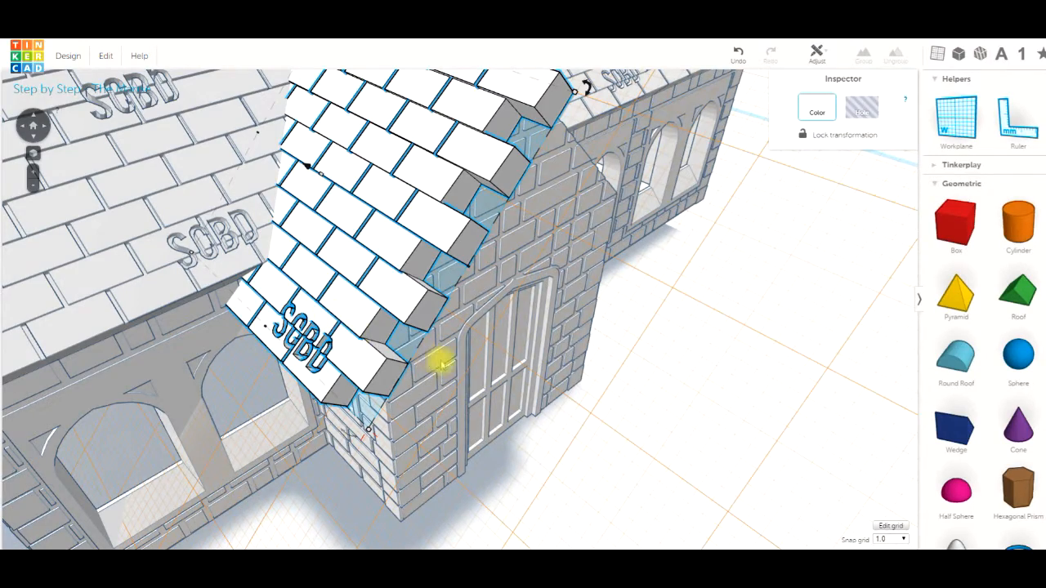
{"action": "right_click_drag", "start_coordinate": [450, 365], "coordinate": [395, 366]}
{"action": "scroll", "coordinate": [395, 366], "scroll_direction": "down", "scroll_amount": 2}
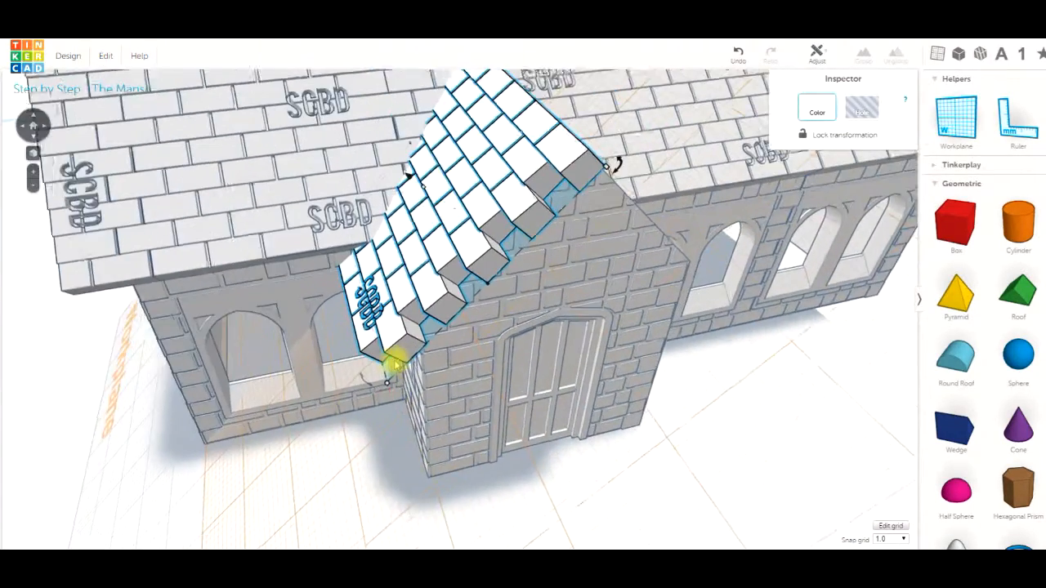
{"action": "scroll", "coordinate": [395, 365], "scroll_direction": "down", "scroll_amount": 2}
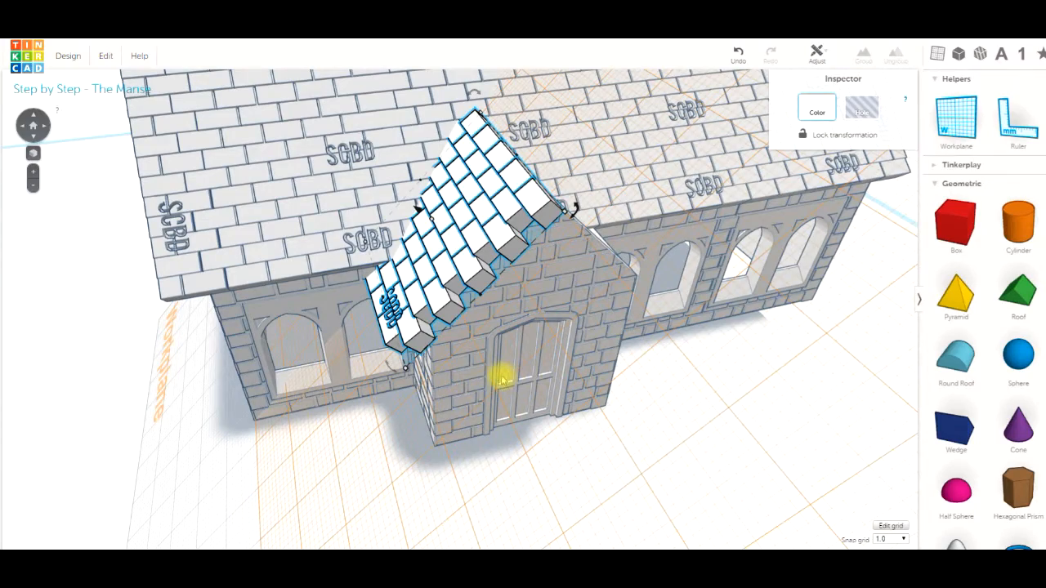
Push the porch roof panel deeper into the main roof in small nudges to remove its overhang past the front wall
{"action": "right_click_drag", "start_coordinate": [474, 237], "coordinate": [638, 210]}
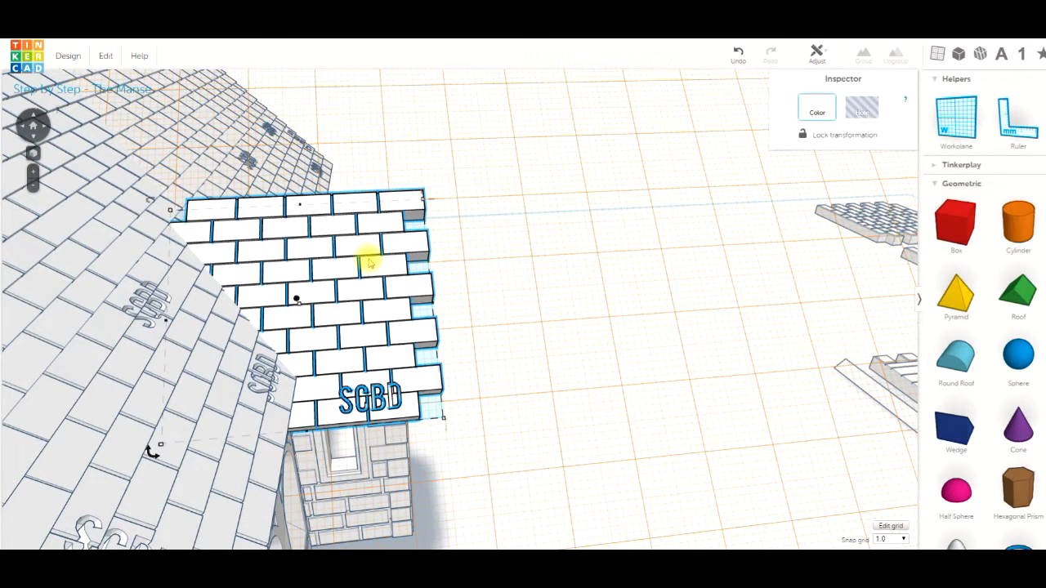
{"action": "key", "text": "Left"}
{"action": "key", "text": "Left"}
{"action": "key", "text": "Left"}
{"action": "key", "text": "Left"}
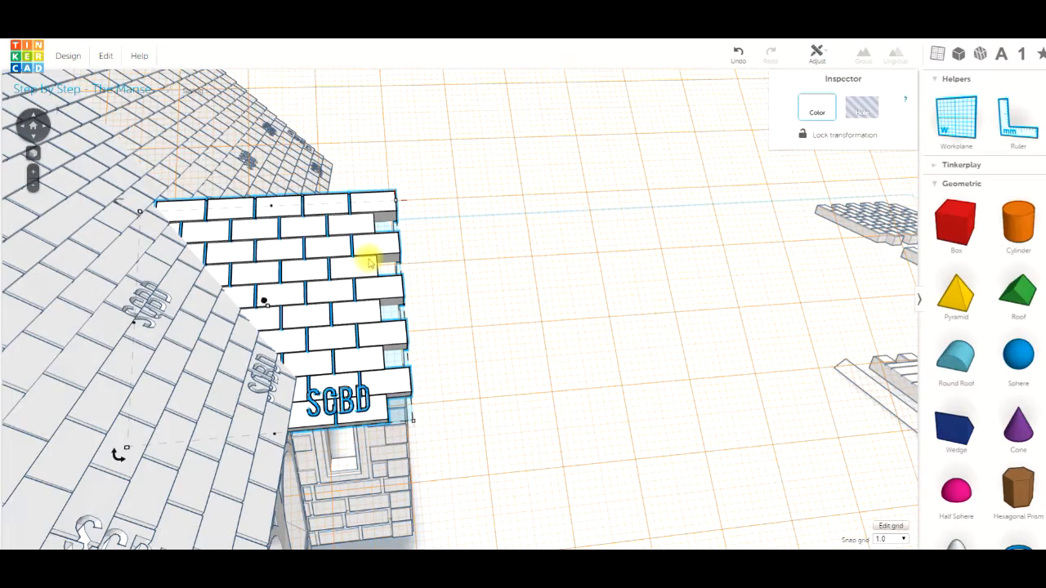
{"action": "key", "text": "Left"}
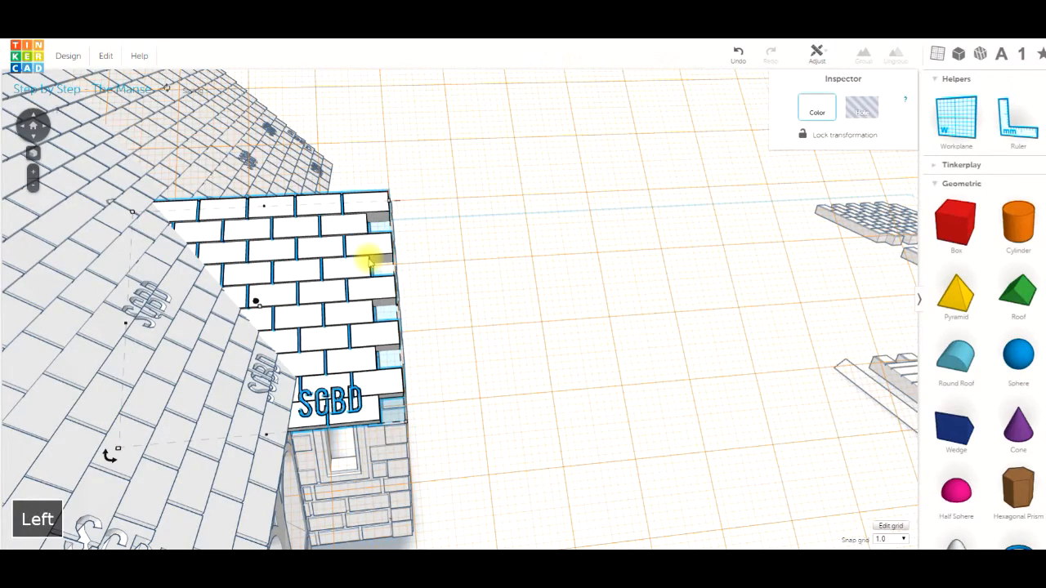
{"action": "left_click", "coordinate": [443, 332]}
{"action": "right_click_drag", "start_coordinate": [444, 332], "coordinate": [422, 218]}
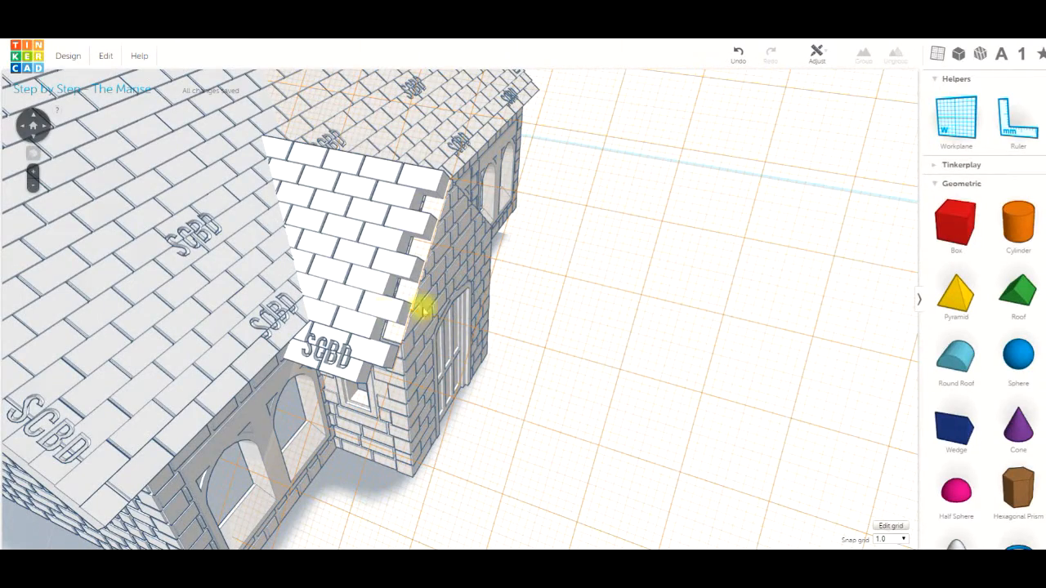
{"action": "scroll", "coordinate": [479, 317], "scroll_direction": "down", "scroll_amount": 4}
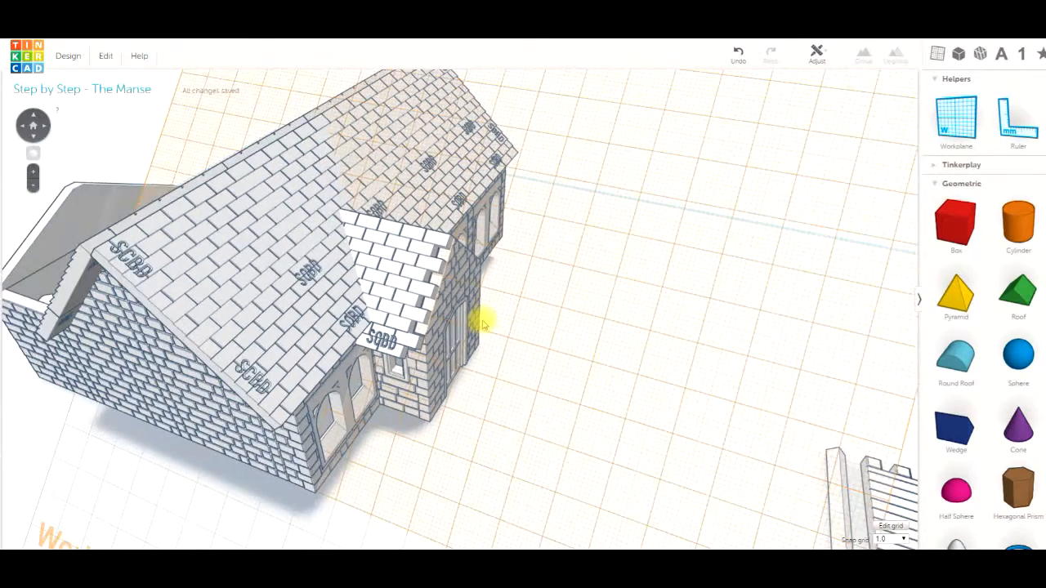
{"action": "scroll", "coordinate": [475, 322], "scroll_direction": "down", "scroll_amount": 3}
{"action": "right_click_drag", "start_coordinate": [534, 366], "coordinate": [699, 406]}
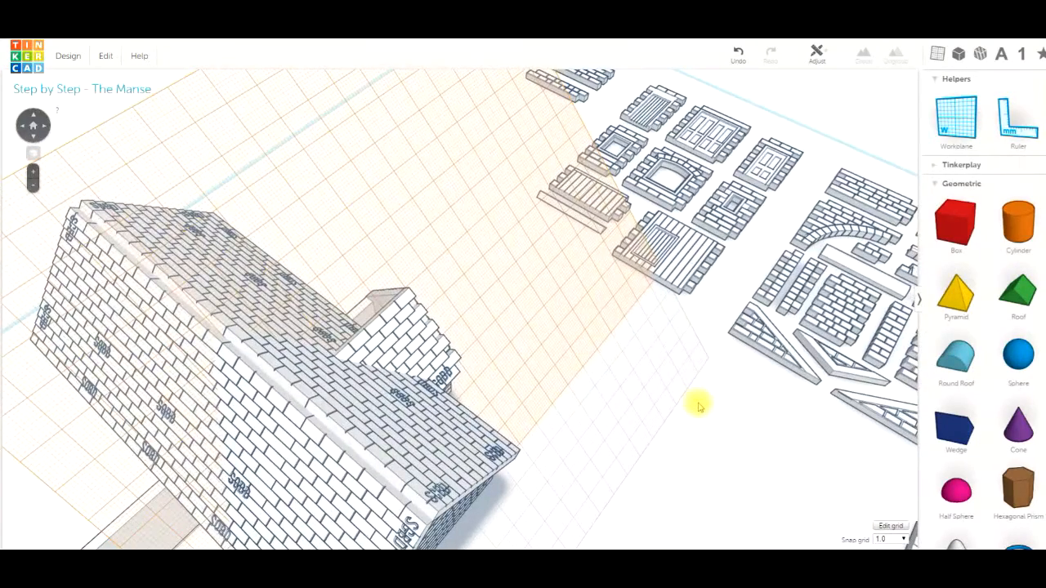
{"action": "scroll", "coordinate": [699, 406], "scroll_direction": "down", "scroll_amount": 5}
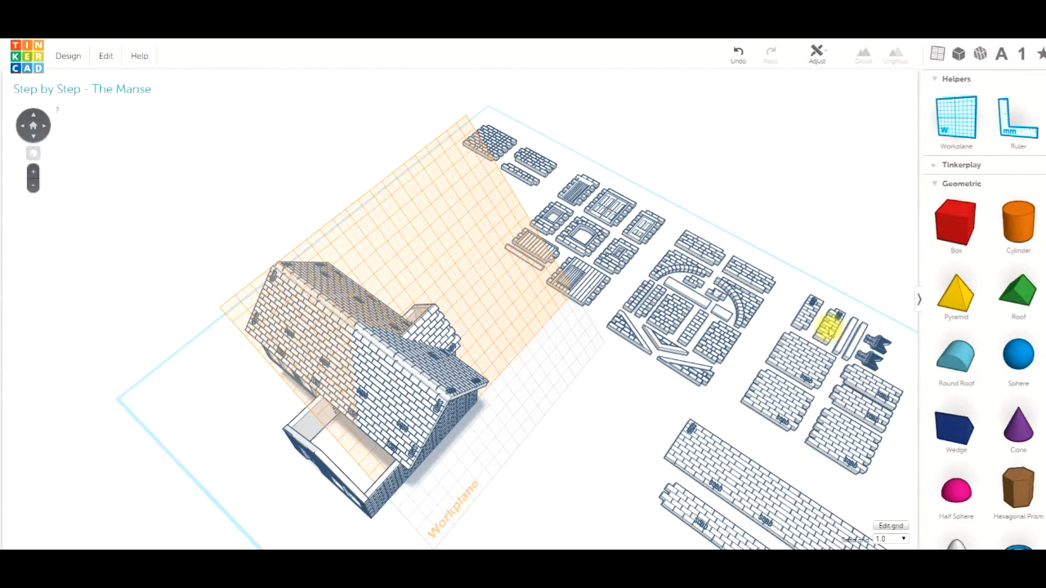
{"action": "left_click", "coordinate": [829, 327]}
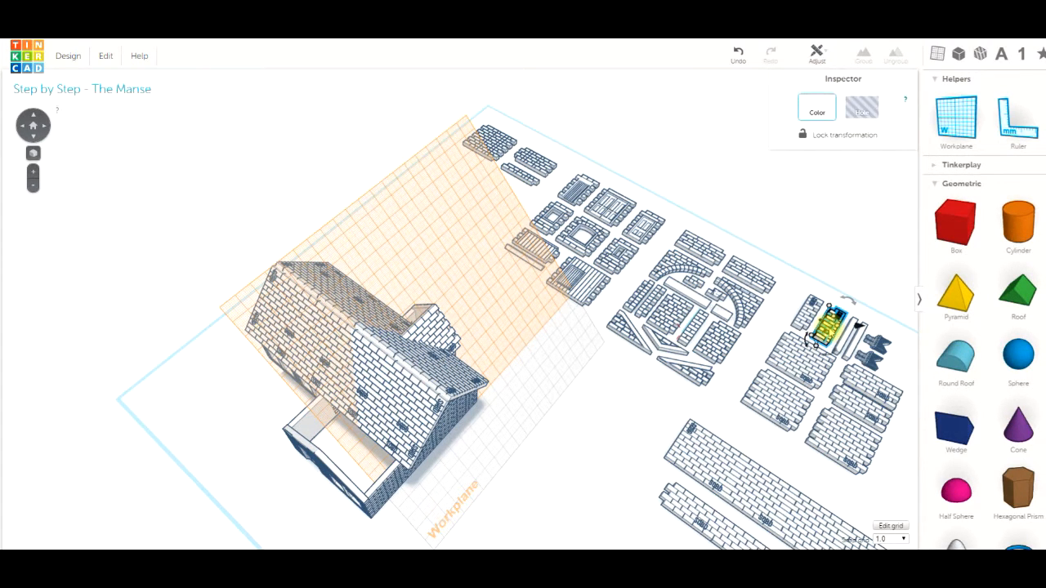
{"action": "key", "text": "ctrl+d"}
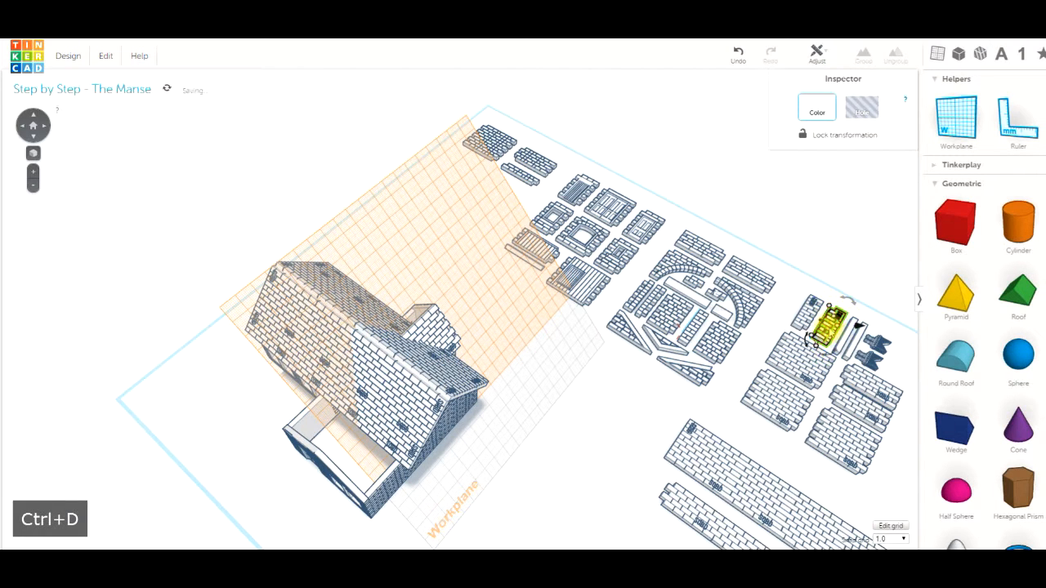
{"action": "left_click_drag", "start_coordinate": [824, 329], "coordinate": [501, 330]}
{"action": "right_click_drag", "start_coordinate": [526, 350], "coordinate": [255, 343]}
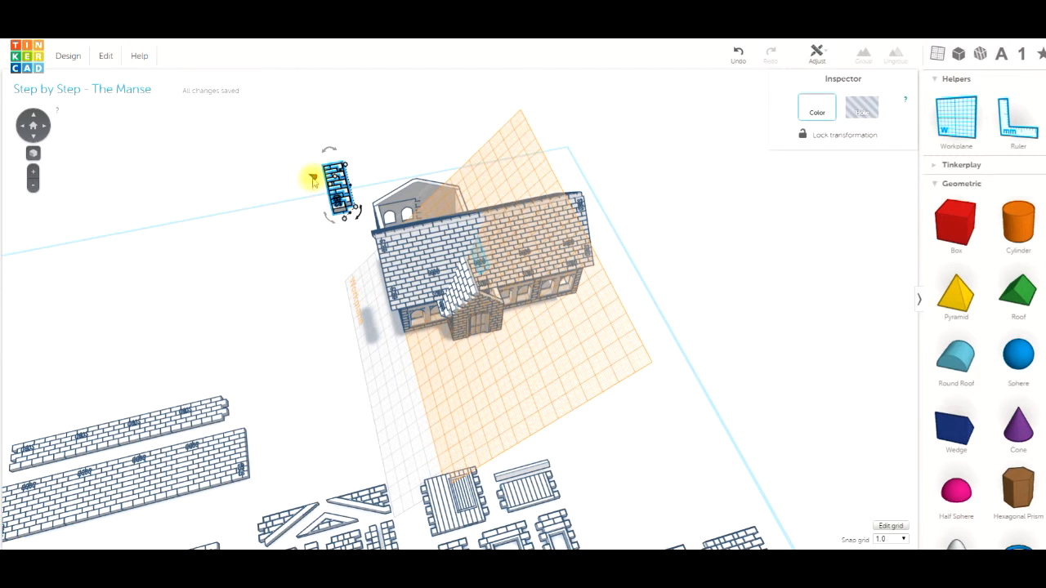
{"action": "left_click_drag", "start_coordinate": [312, 178], "coordinate": [452, 241]}
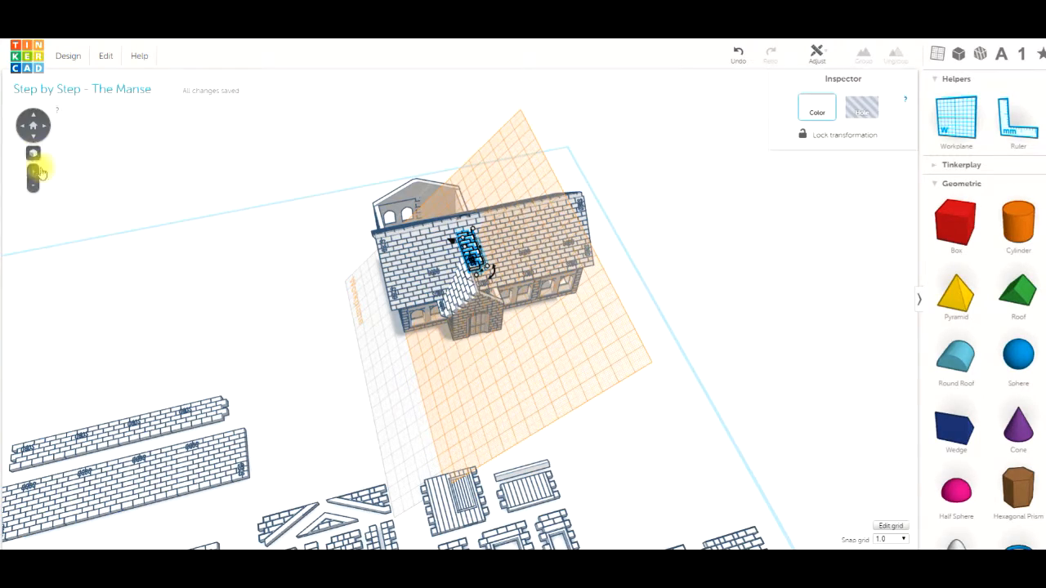
{"action": "left_click", "coordinate": [34, 155]}
{"action": "scroll", "coordinate": [191, 279], "scroll_direction": "down", "scroll_amount": 10}
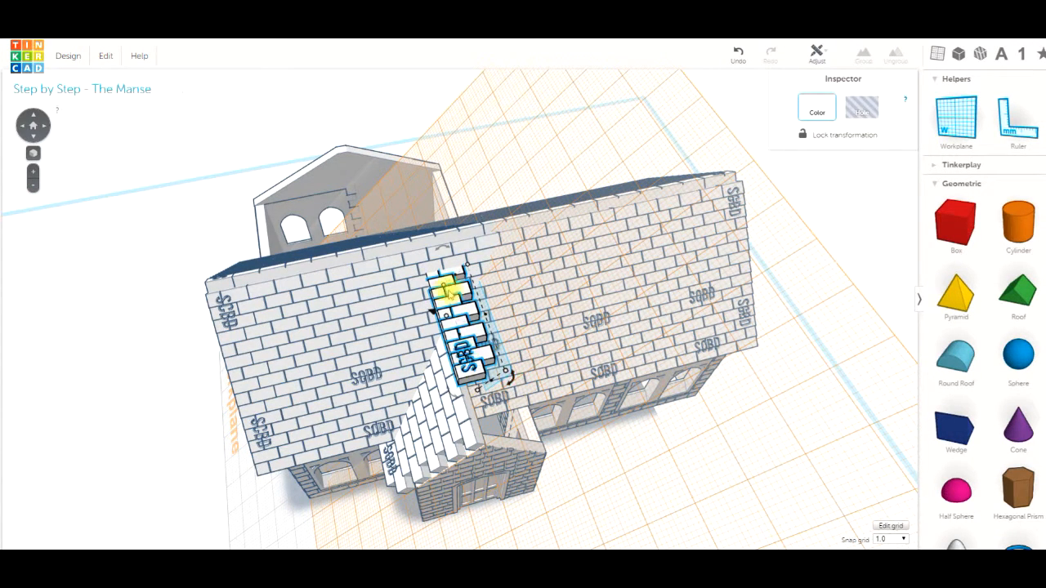
{"action": "left_click_drag", "start_coordinate": [442, 248], "coordinate": [442, 247]}
{"action": "mouse_move", "coordinate": [511, 379]}
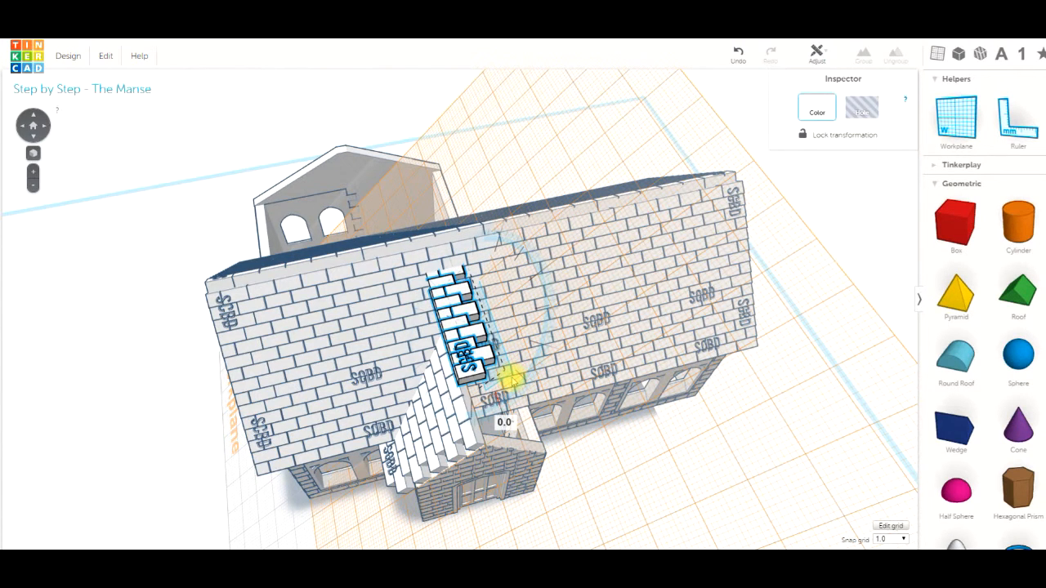
{"action": "left_click_drag", "start_coordinate": [522, 360], "coordinate": [500, 250]}
{"action": "right_click_drag", "start_coordinate": [429, 335], "coordinate": [450, 325]}
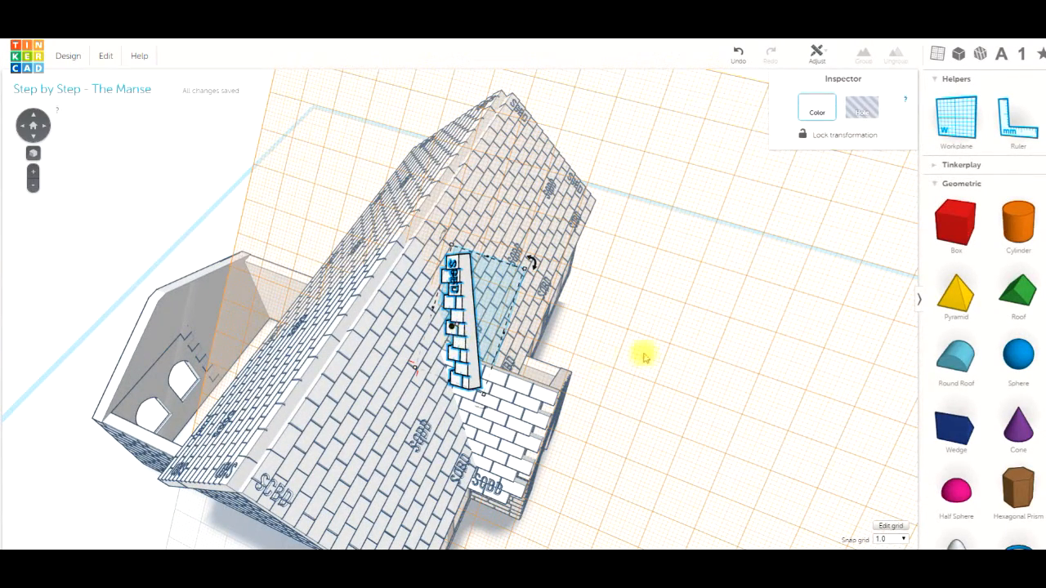
{"action": "left_click", "coordinate": [606, 372]}
{"action": "left_click", "coordinate": [462, 351]}
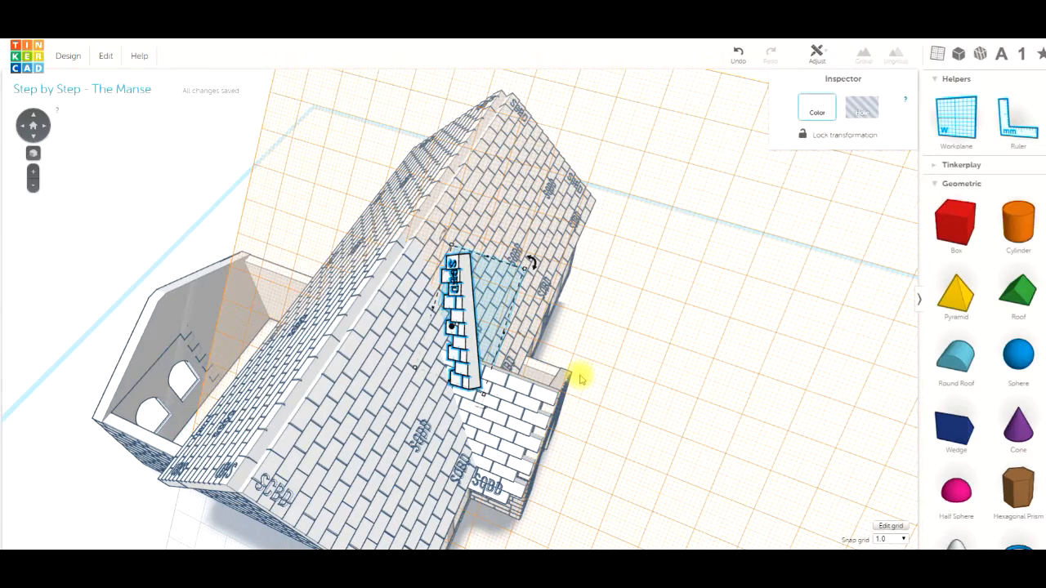
{"action": "key", "text": "Delete"}
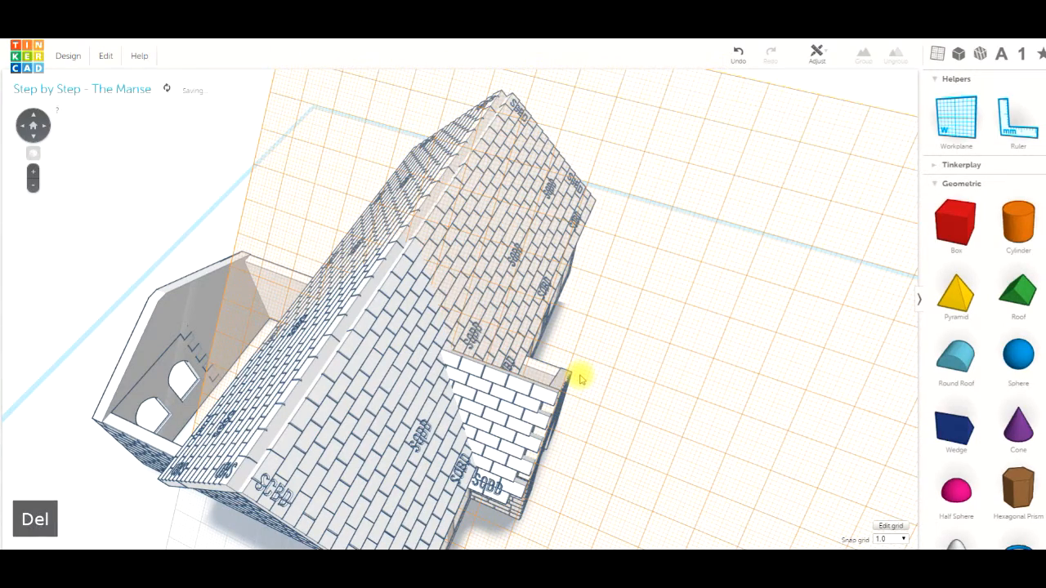
Return the workplane from the roof slope to the base grid
{"action": "right_click_drag", "start_coordinate": [600, 378], "coordinate": [664, 341]}
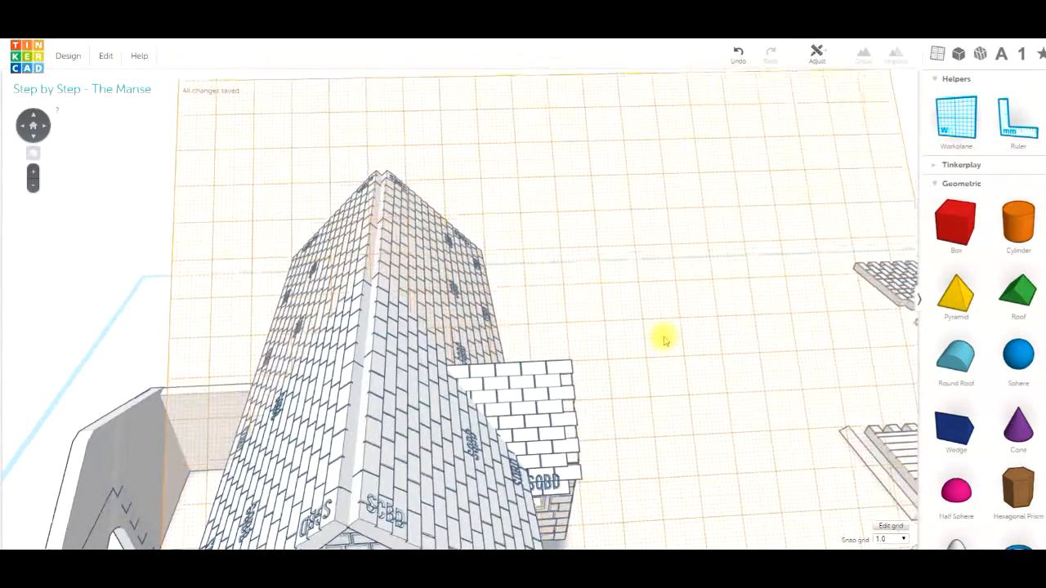
{"action": "left_click", "coordinate": [957, 118]}
{"action": "left_click", "coordinate": [780, 354]}
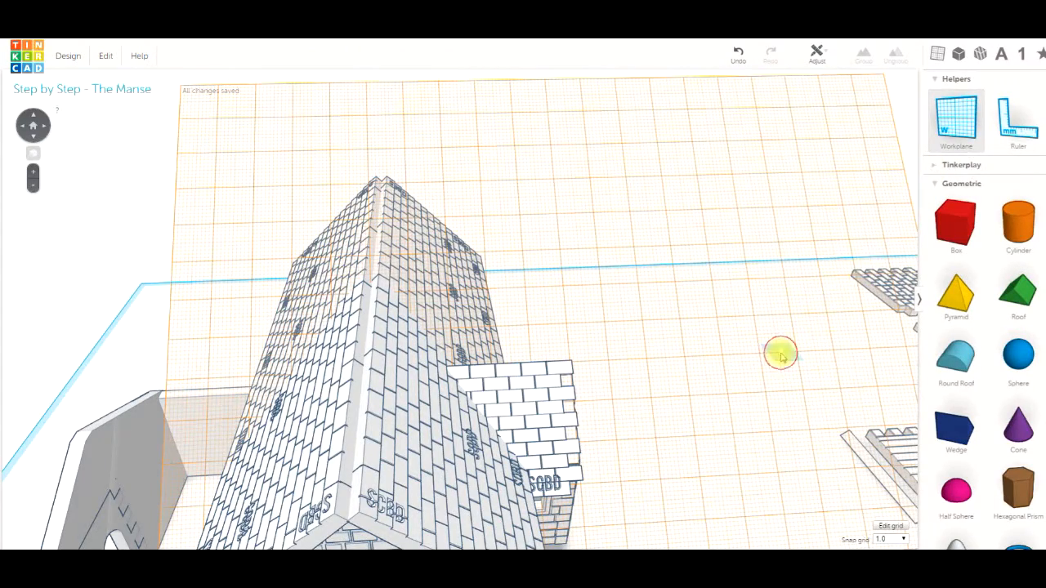
{"action": "right_click_drag", "start_coordinate": [684, 459], "coordinate": [564, 415]}
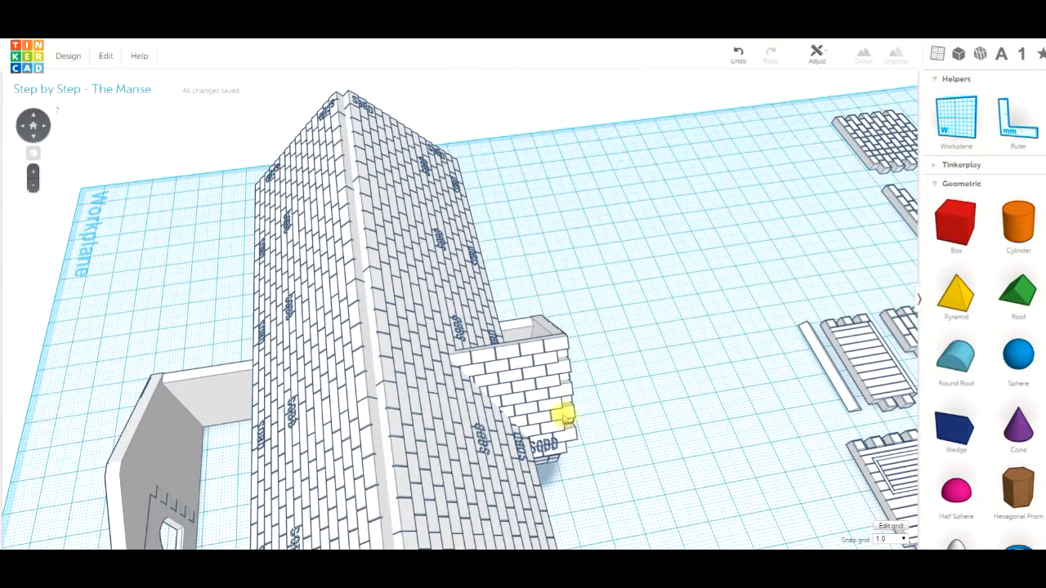
{"action": "right_click_drag", "start_coordinate": [628, 445], "coordinate": [528, 449]}
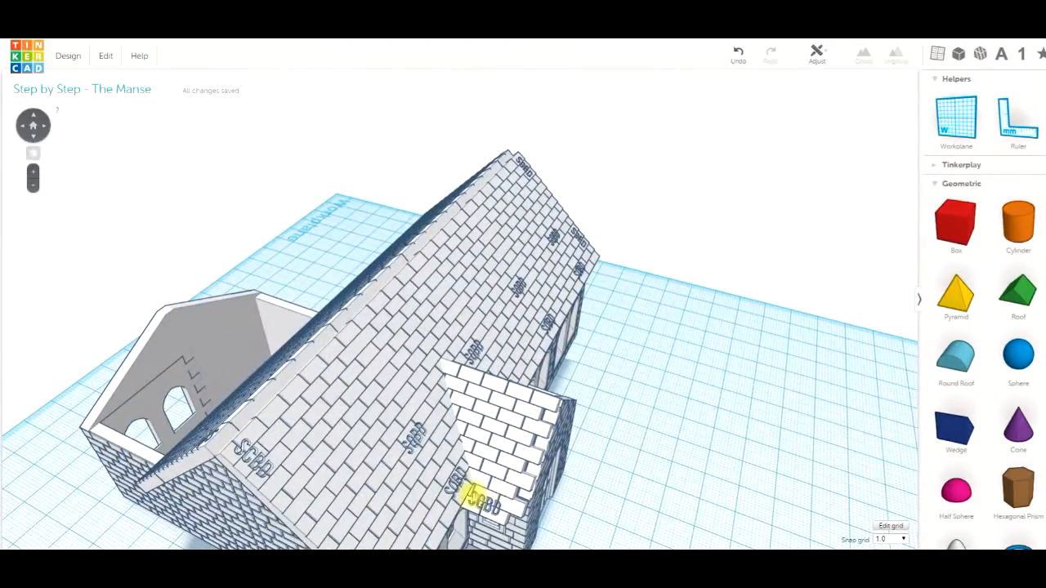
Duplicate a square brick roof panel from the parts layout and place the copy on open grid beside the house
{"action": "right_click_drag", "start_coordinate": [618, 484], "coordinate": [759, 417]}
{"action": "scroll", "coordinate": [752, 444], "scroll_direction": "down", "scroll_amount": 5}
{"action": "right_click_drag", "start_coordinate": [728, 519], "coordinate": [752, 460]}
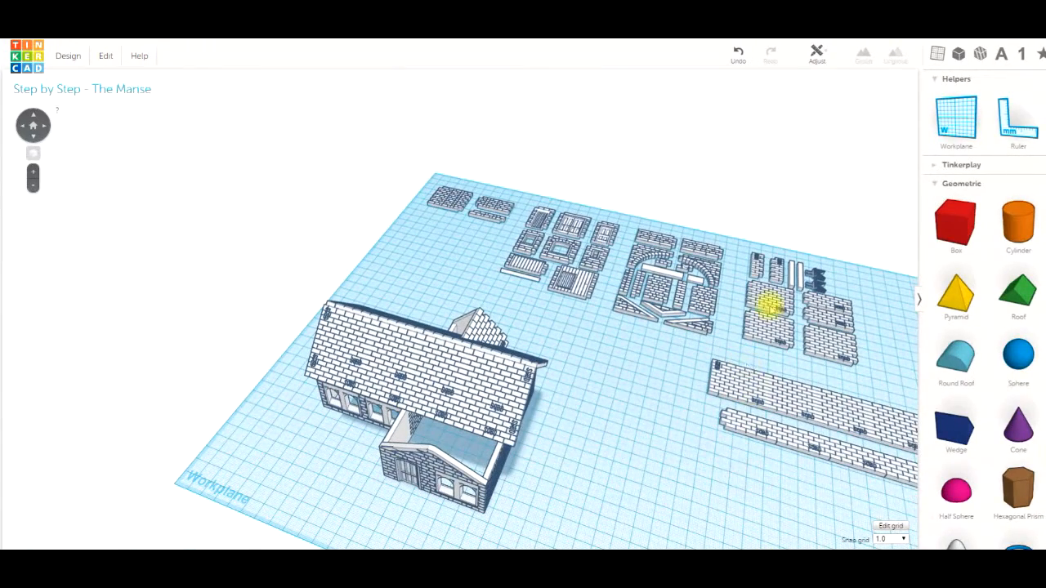
{"action": "left_click", "coordinate": [768, 304]}
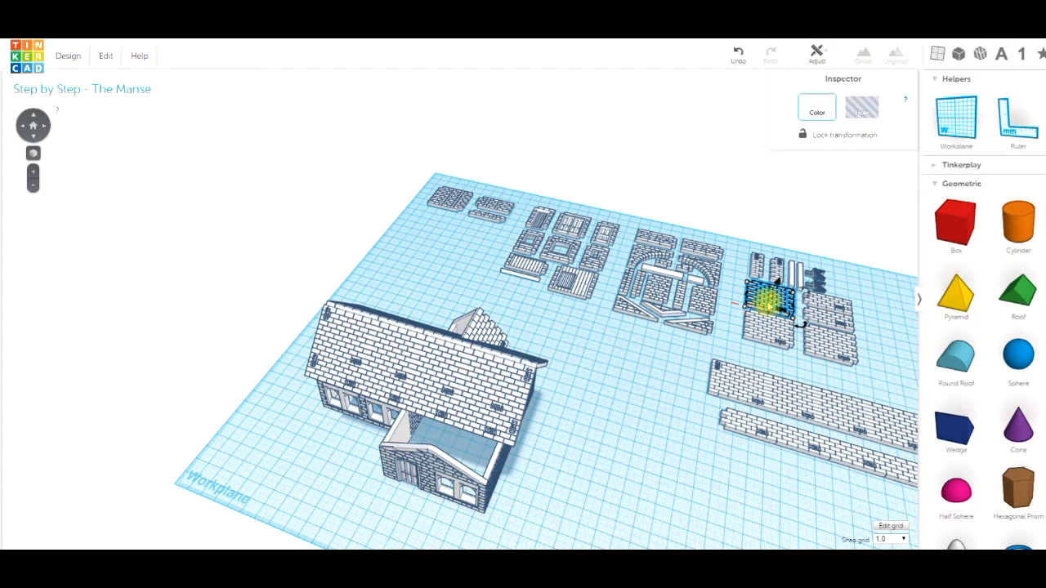
{"action": "key", "text": "ctrl+d"}
{"action": "left_click_drag", "start_coordinate": [668, 456], "coordinate": [645, 470]}
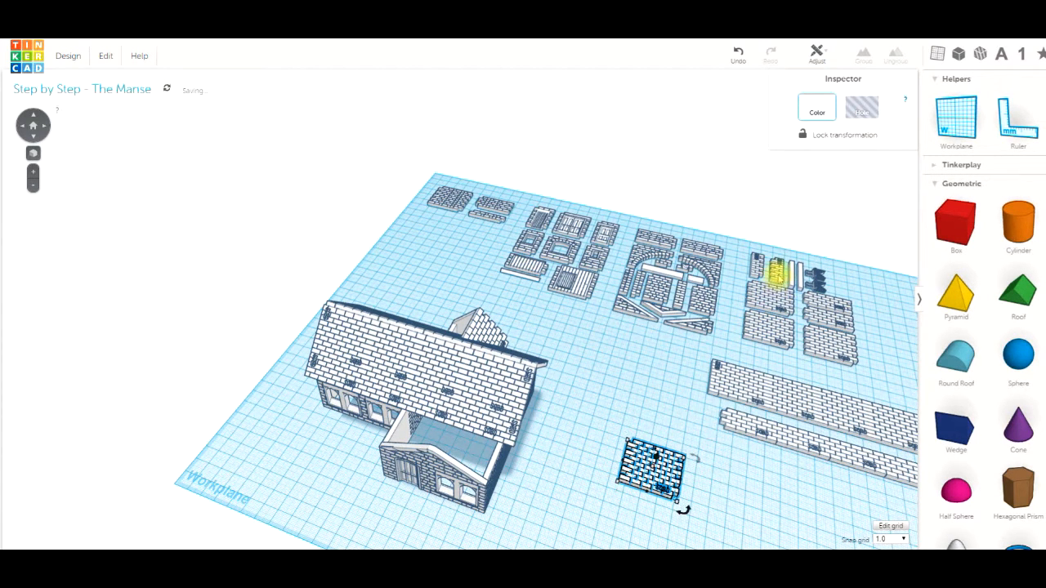
Duplicate the narrow brick strip with the straight edge and place the copy beside the toothed end of the copied square panel
{"action": "left_click", "coordinate": [777, 272]}
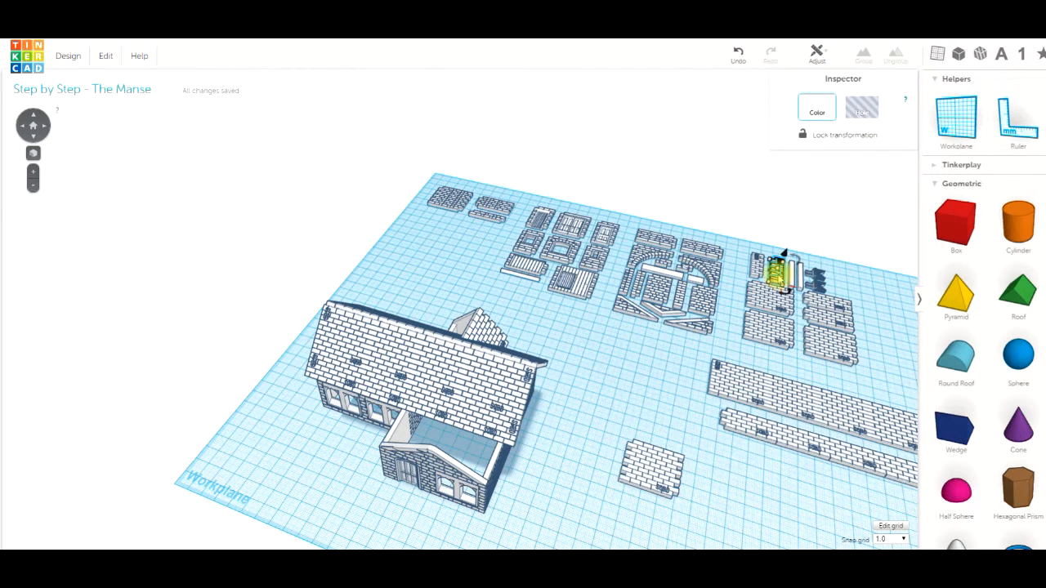
{"action": "key", "text": "ctrl+d"}
{"action": "left_click_drag", "start_coordinate": [777, 273], "coordinate": [695, 492]}
{"action": "left_click", "coordinate": [33, 155]}
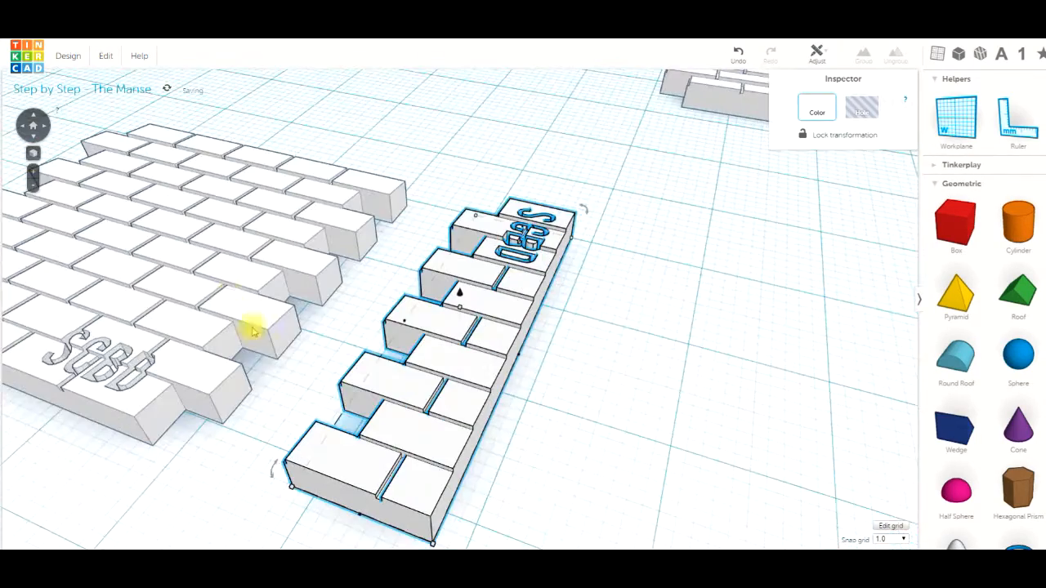
Select the copied square panel and the narrow strip together and align them along their front edges
{"action": "scroll", "coordinate": [148, 275], "scroll_direction": "down", "scroll_amount": 5}
{"action": "right_click_drag", "start_coordinate": [171, 355], "coordinate": [226, 413]}
{"action": "left_click_drag", "start_coordinate": [114, 294], "coordinate": [531, 392]}
{"action": "left_click", "coordinate": [829, 57]}
{"action": "left_click", "coordinate": [819, 74]}
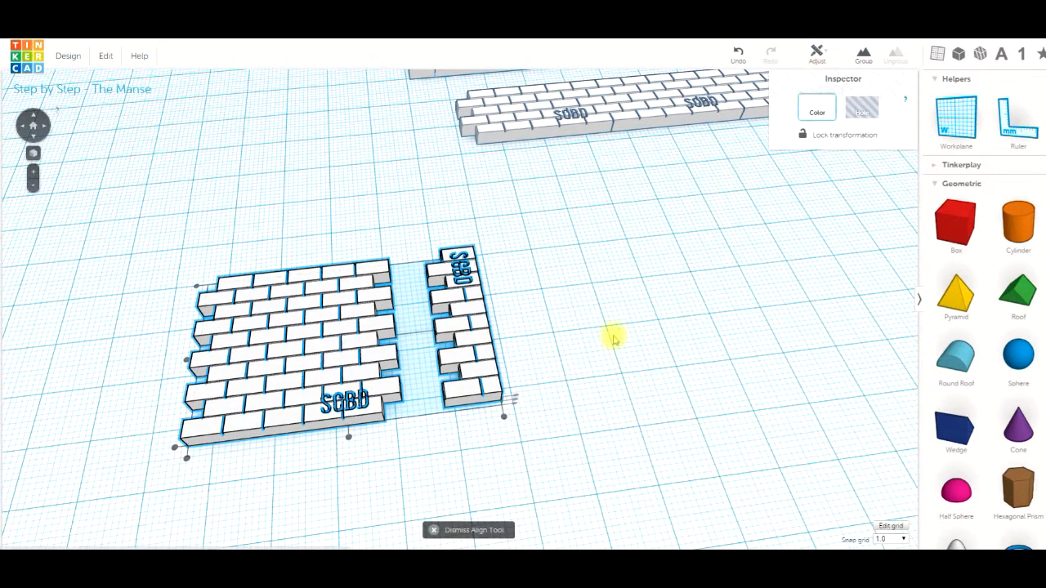
{"action": "left_click", "coordinate": [186, 457]}
{"action": "left_click", "coordinate": [365, 480]}
Set a workplane on the square panel's end face and move the narrow strip against it so the brick teeth interlock
{"action": "right_click_drag", "start_coordinate": [367, 480], "coordinate": [309, 430]}
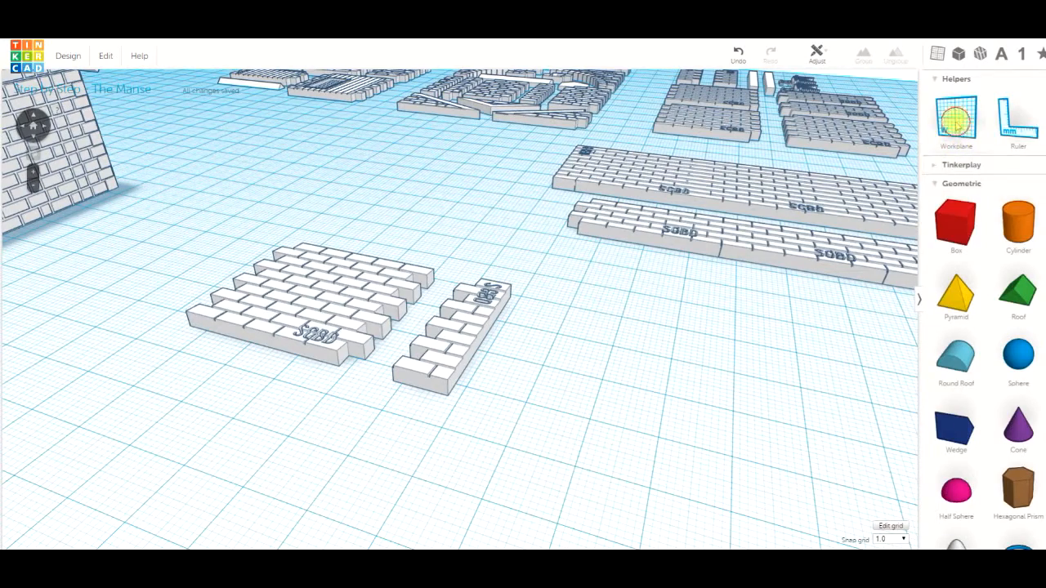
{"action": "left_click", "coordinate": [956, 118]}
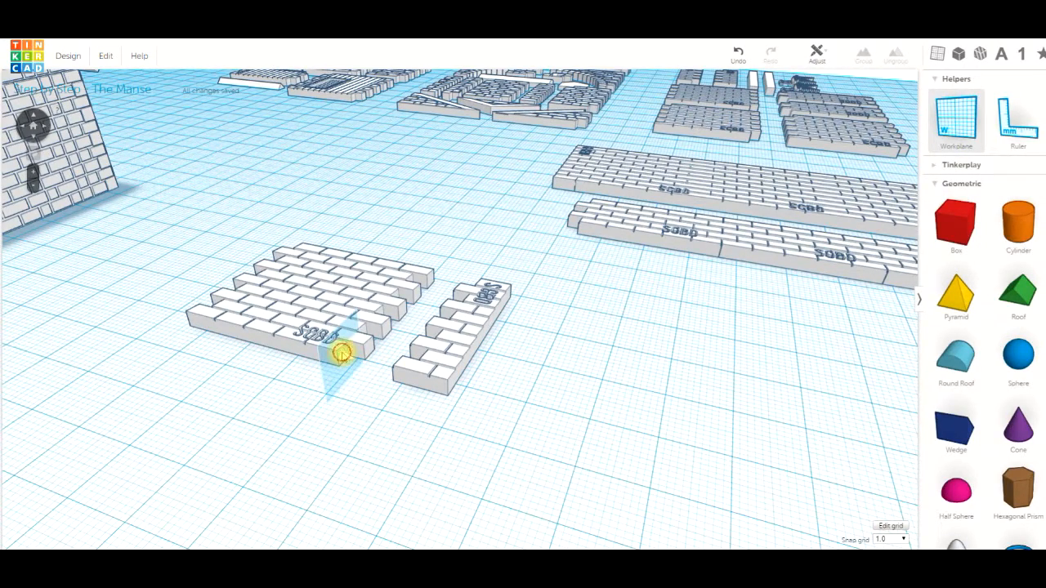
{"action": "left_click", "coordinate": [341, 354]}
{"action": "left_click", "coordinate": [451, 370]}
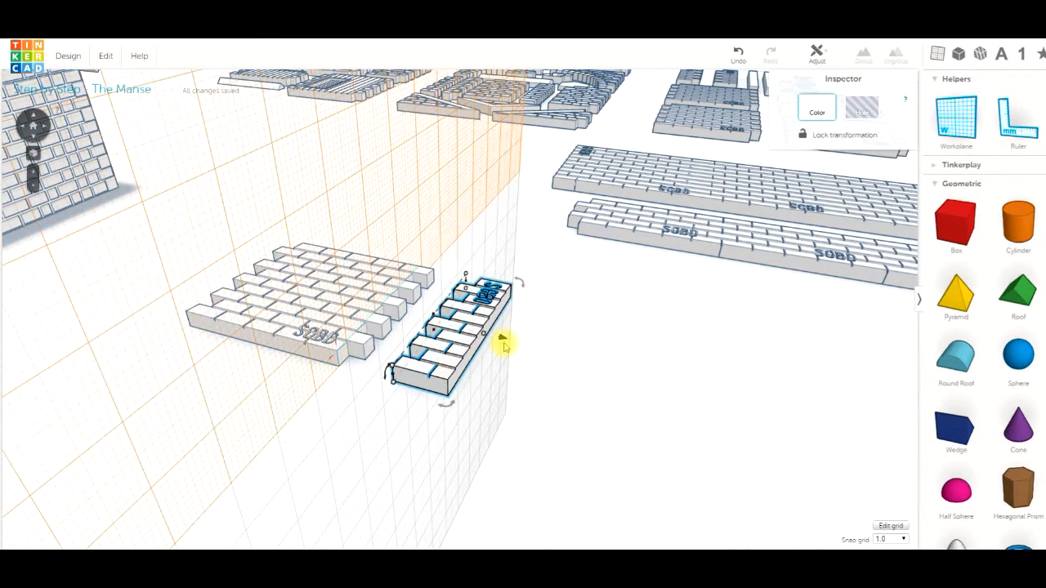
{"action": "left_click_drag", "start_coordinate": [502, 341], "coordinate": [446, 347]}
{"action": "left_click", "coordinate": [444, 392]}
Put the workplane back on the base grid beside the joined panel
{"action": "right_click_drag", "start_coordinate": [431, 436], "coordinate": [446, 443]}
{"action": "left_click_drag", "start_coordinate": [944, 124], "coordinate": [552, 425]}
{"action": "right_click_drag", "start_coordinate": [380, 466], "coordinate": [416, 330]}
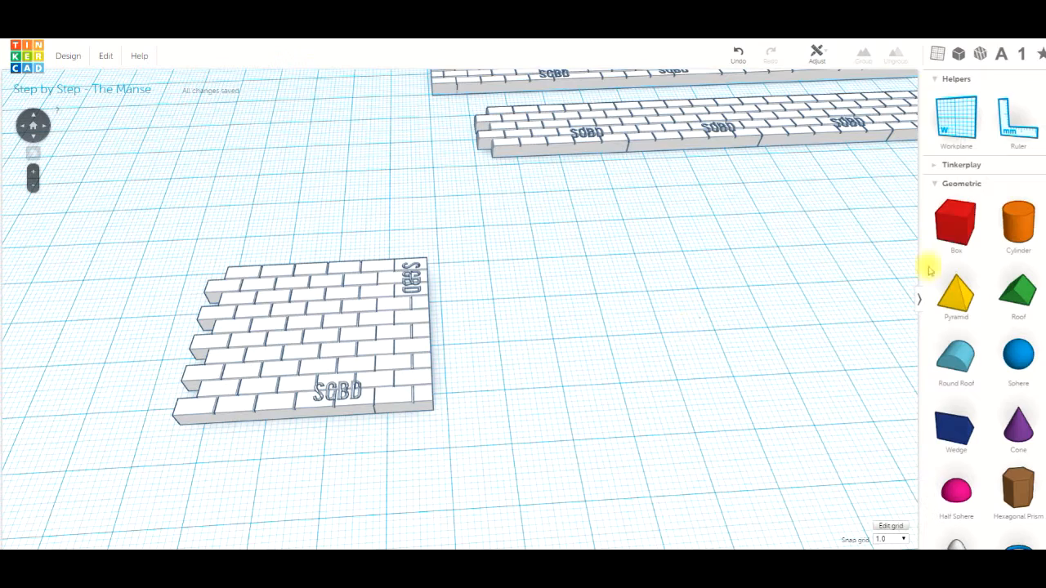
Add a box next to the joined panel and lower its height to a flat block slightly taller than the panel
{"action": "left_click_drag", "start_coordinate": [955, 225], "coordinate": [502, 420]}
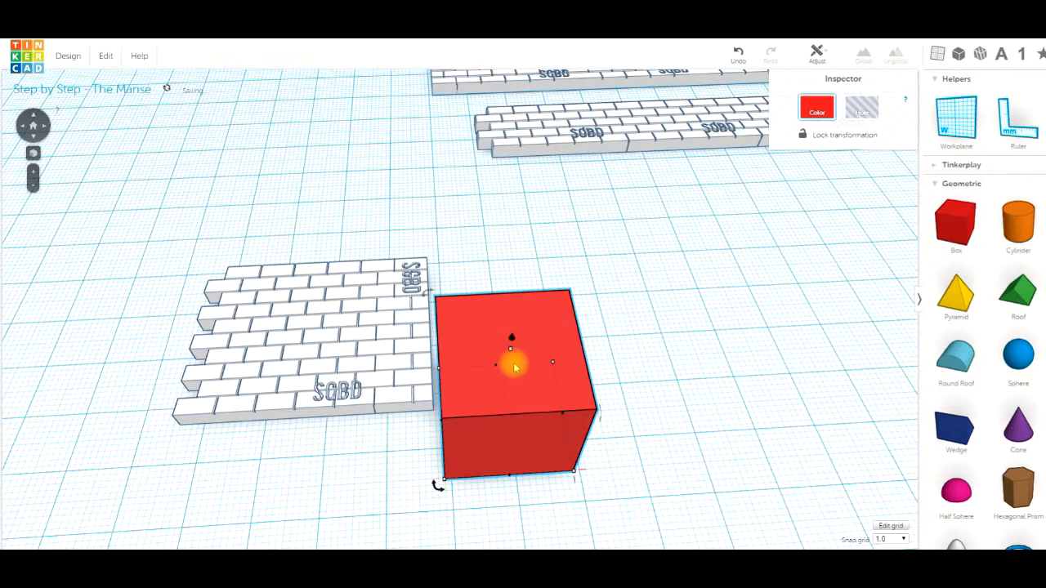
{"action": "left_click_drag", "start_coordinate": [510, 380], "coordinate": [510, 407]}
{"action": "right_click_drag", "start_coordinate": [619, 401], "coordinate": [440, 379]}
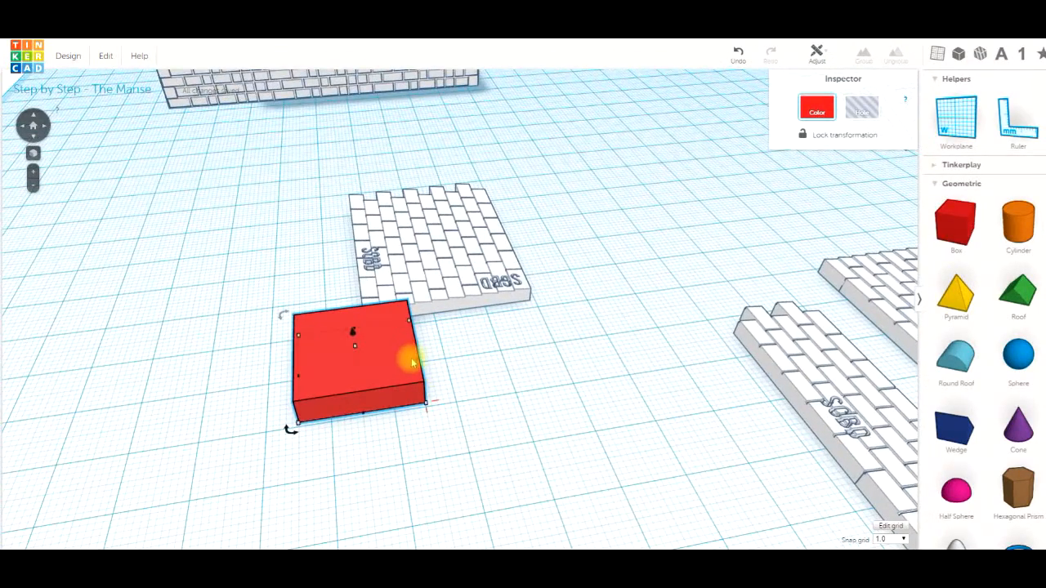
{"action": "scroll", "coordinate": [405, 359], "scroll_direction": "up", "scroll_amount": 3}
Nudge the box over the front corner of the joined panel at its straight-edged end, and turn the box into a hole
{"action": "left_click_drag", "start_coordinate": [383, 372], "coordinate": [361, 366]}
{"action": "right_click_drag", "start_coordinate": [322, 369], "coordinate": [515, 404]}
{"action": "key", "text": "Left"}
{"action": "key", "text": "Left"}
{"action": "key", "text": "Left"}
{"action": "key", "text": "Left"}
{"action": "key", "text": "Left"}
{"action": "key", "text": "Left"}
{"action": "key", "text": "Left"}
{"action": "key", "text": "Left"}
{"action": "key", "text": "Left"}
{"action": "key", "text": "Left"}
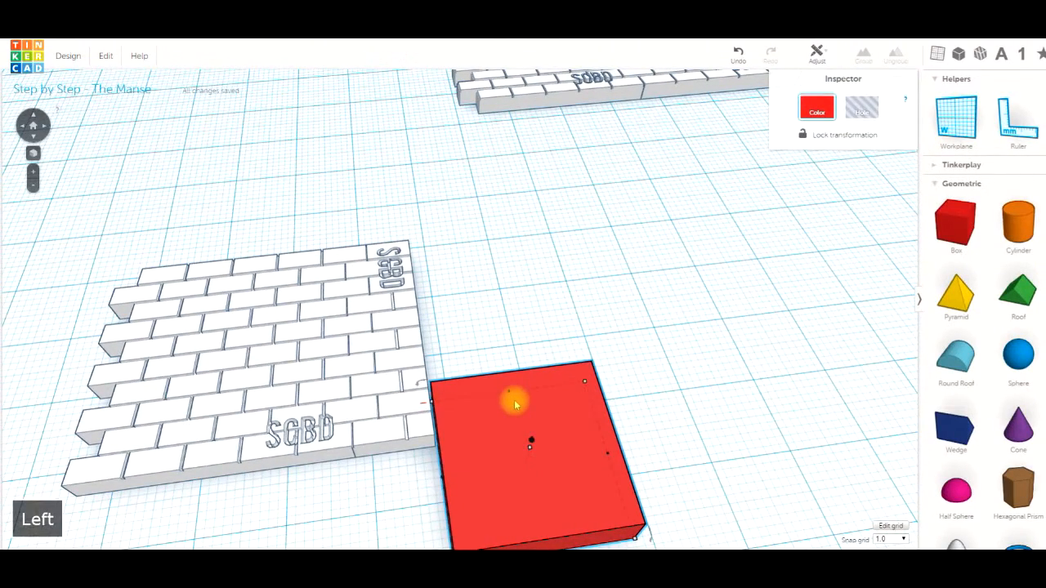
{"action": "key", "text": "Right"}
{"action": "key", "text": "Right"}
{"action": "key", "text": "Right"}
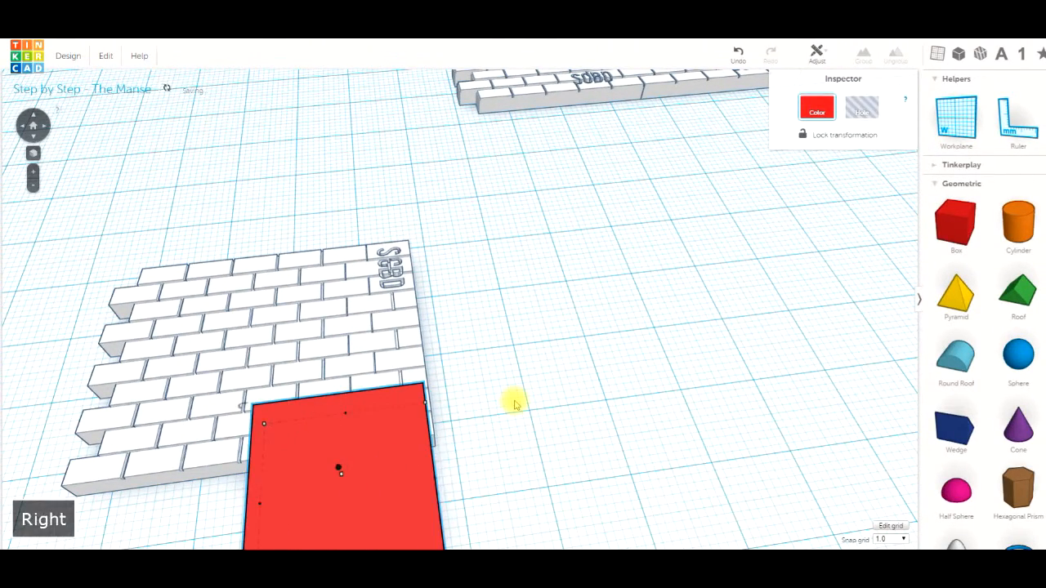
{"action": "left_click", "coordinate": [864, 108]}
{"action": "scroll", "coordinate": [507, 368], "scroll_direction": "down", "scroll_amount": 2}
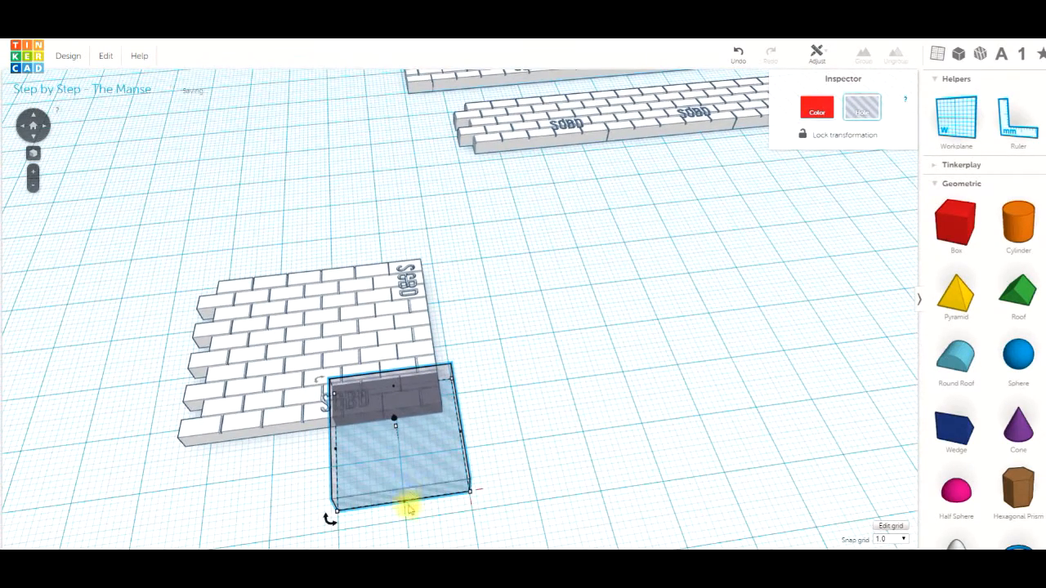
Resize the hole box to cover the two front brick rows along the joined panel's full length
{"action": "left_click_drag", "start_coordinate": [407, 505], "coordinate": [403, 438]}
{"action": "left_click_drag", "start_coordinate": [333, 420], "coordinate": [164, 427]}
{"action": "right_click_drag", "start_coordinate": [417, 428], "coordinate": [288, 431]}
{"action": "scroll", "coordinate": [445, 282], "scroll_direction": "up", "scroll_amount": 2}
{"action": "scroll", "coordinate": [360, 298], "scroll_direction": "up", "scroll_amount": 2}
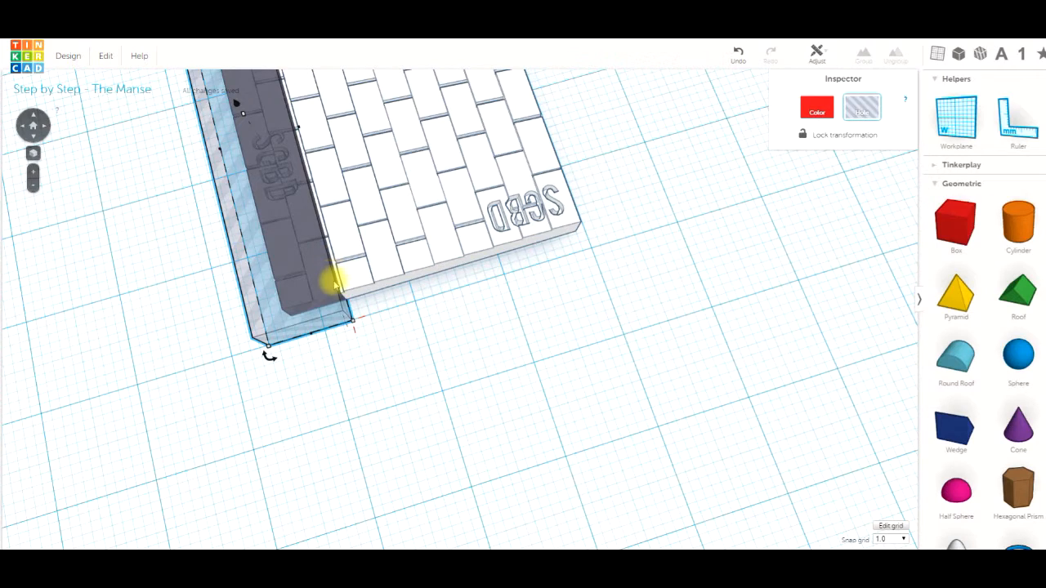
{"action": "mouse_move", "coordinate": [354, 324]}
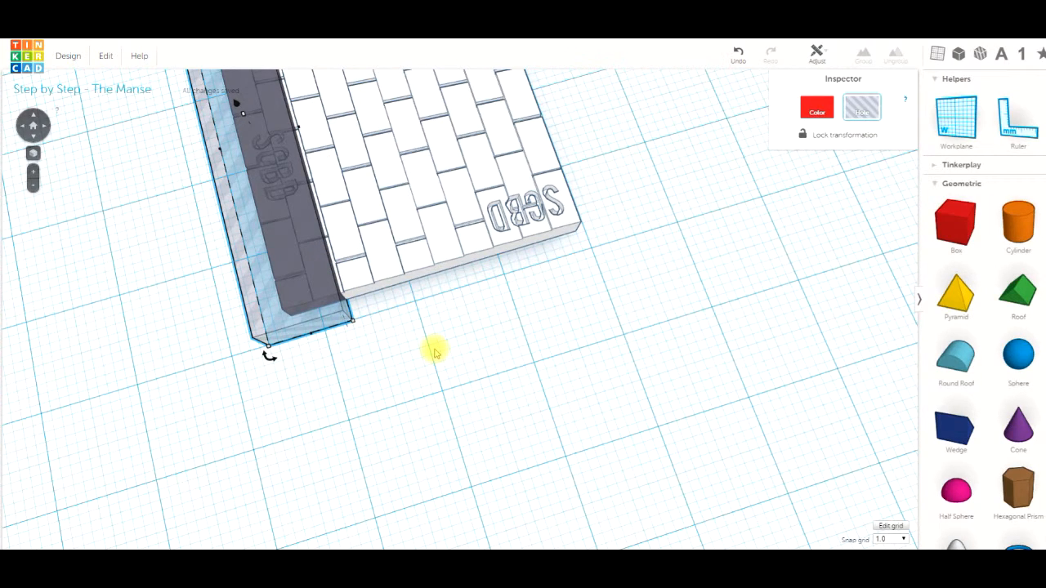
{"action": "key", "text": "Right"}
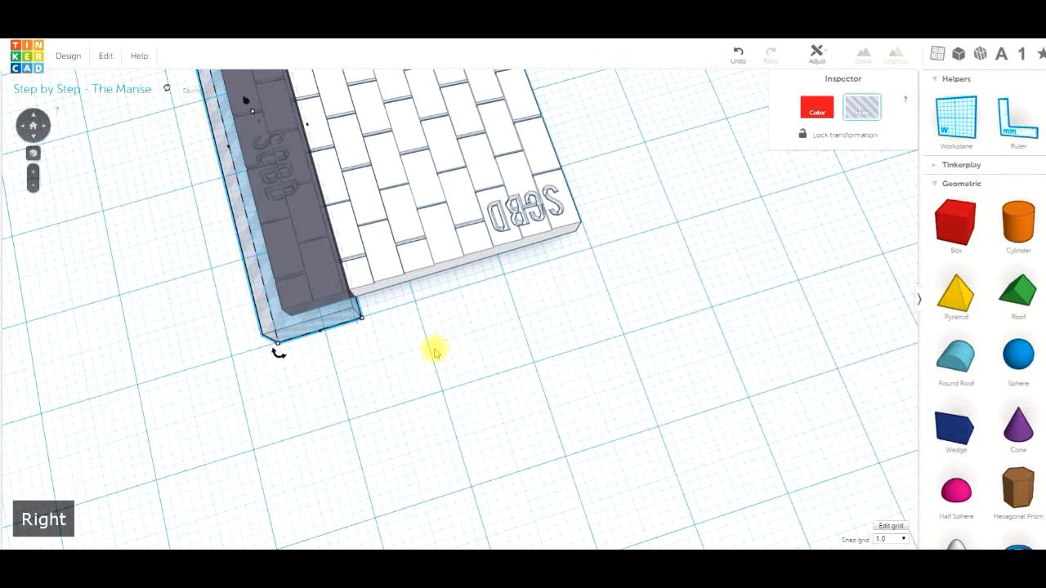
{"action": "key", "text": "Left"}
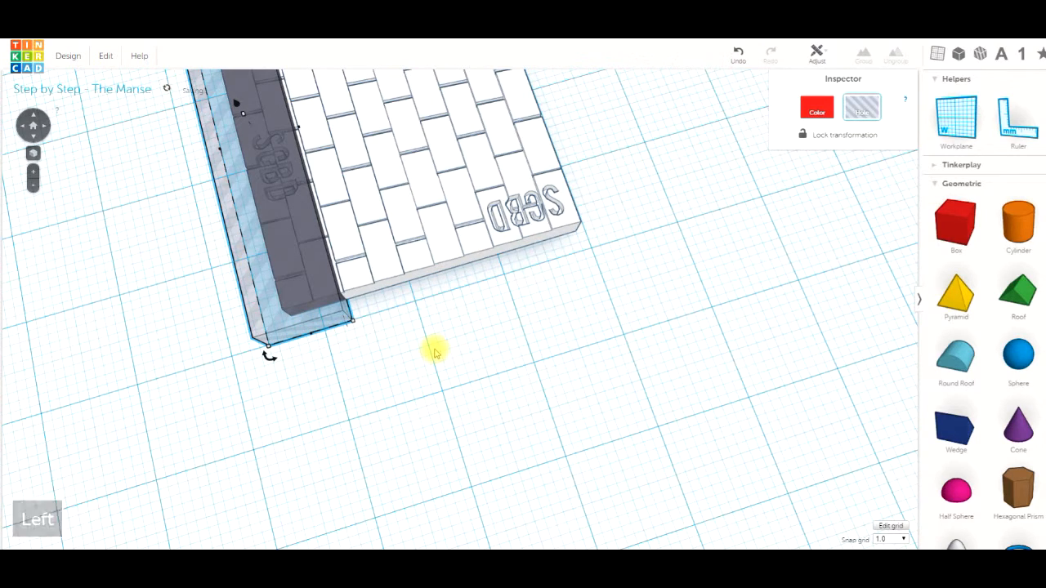
{"action": "key", "text": "Right"}
{"action": "key", "text": "Left"}
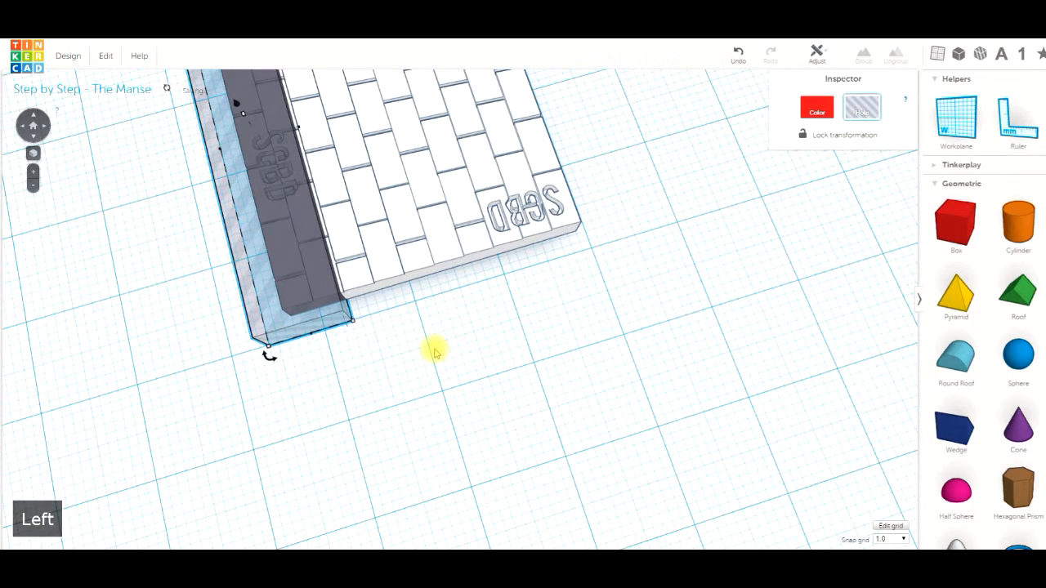
Set the snap grid to 0.5 and nudge the hole box one increment further over the panel to meet the brick joint
{"action": "left_click", "coordinate": [904, 540]}
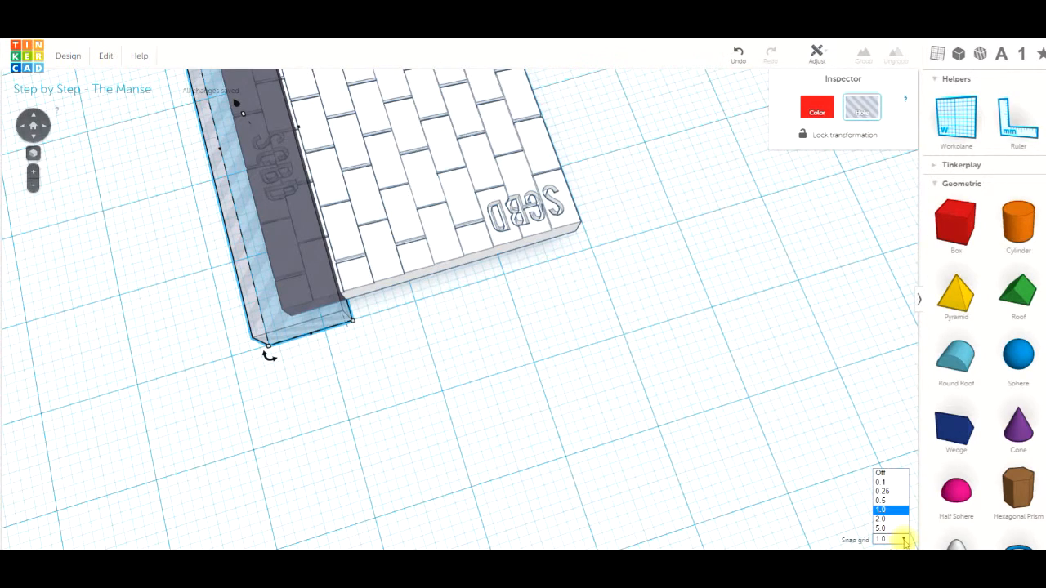
{"action": "left_click", "coordinate": [888, 501]}
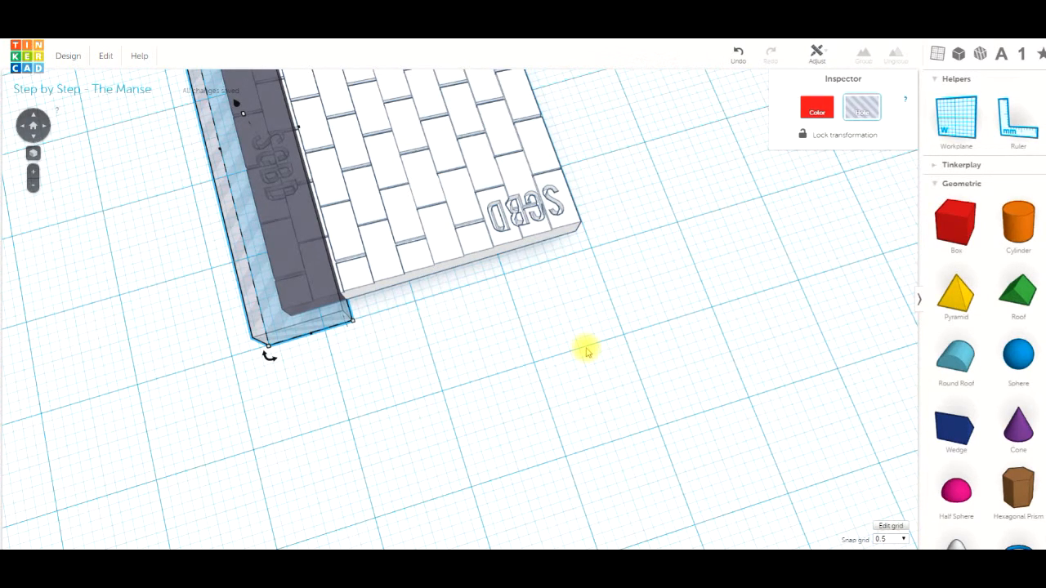
{"action": "key", "text": "Right"}
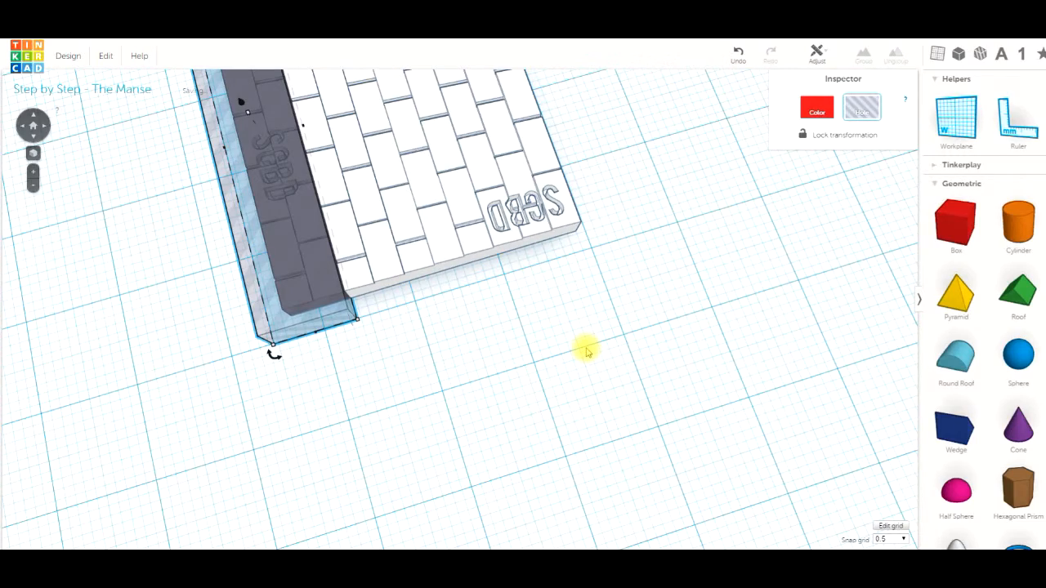
Group the hole box with the joined panel to cut away the brick rows it covers
{"action": "right_click_drag", "start_coordinate": [462, 401], "coordinate": [596, 406]}
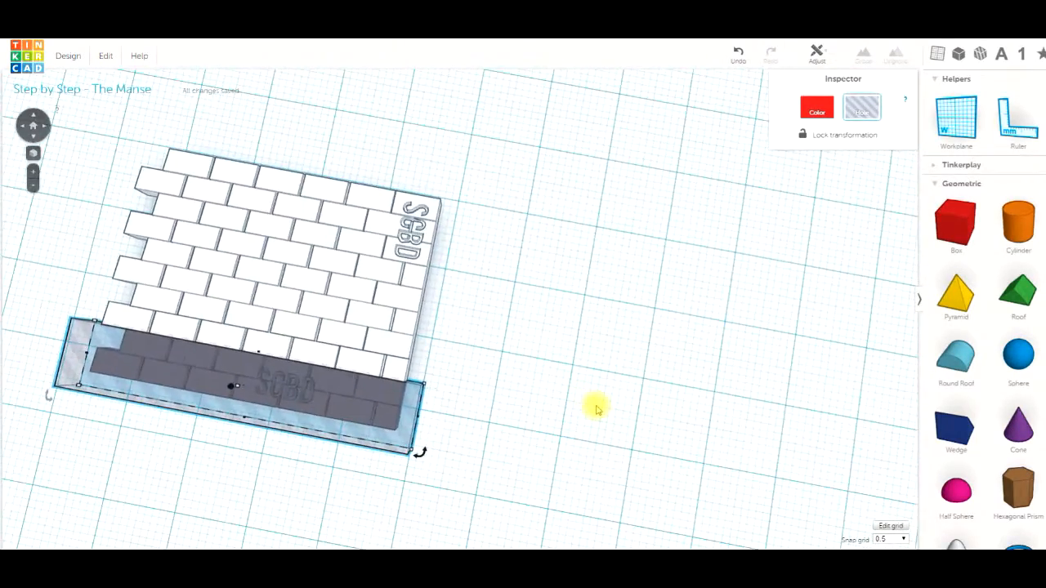
{"action": "scroll", "coordinate": [595, 409], "scroll_direction": "down", "scroll_amount": 3}
{"action": "right_click_drag", "start_coordinate": [649, 454], "coordinate": [532, 455]}
{"action": "left_click_drag", "start_coordinate": [135, 296], "coordinate": [483, 421]}
{"action": "left_click", "coordinate": [859, 59]}
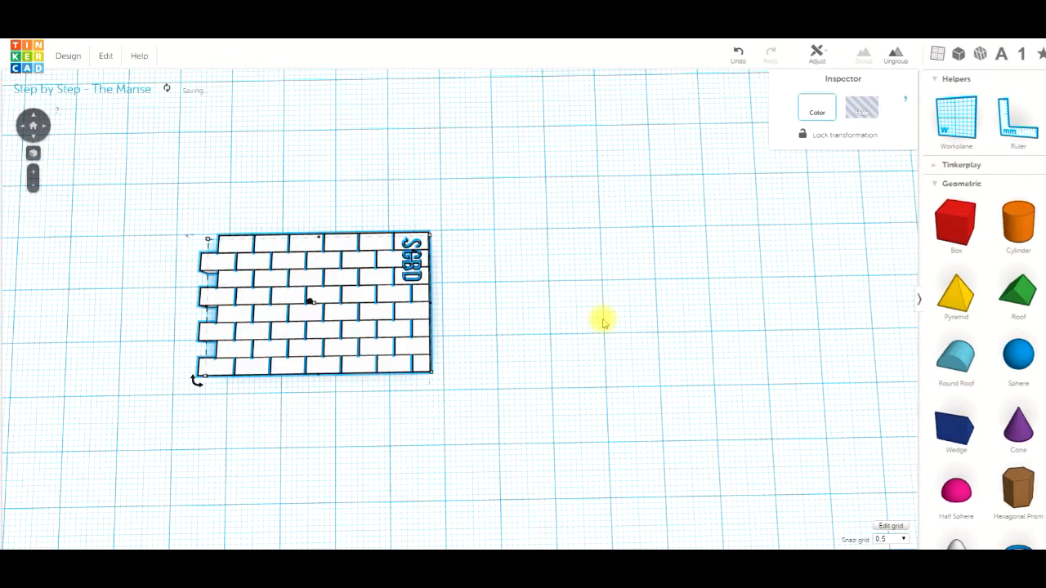
{"action": "left_click", "coordinate": [603, 320]}
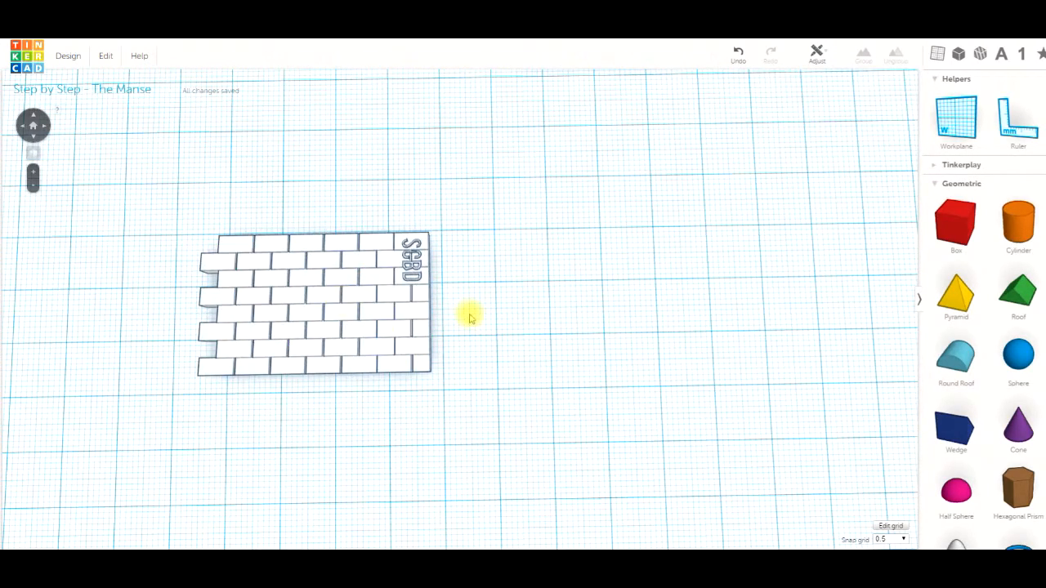
Move the trimmed panel near the porch and rotate it a quarter turn so its toothed end faces the house
{"action": "scroll", "coordinate": [470, 318], "scroll_direction": "down", "scroll_amount": 4}
{"action": "right_click_drag", "start_coordinate": [258, 227], "coordinate": [199, 226]}
{"action": "scroll", "coordinate": [318, 185], "scroll_direction": "up", "scroll_amount": 2}
{"action": "scroll", "coordinate": [398, 246], "scroll_direction": "down", "scroll_amount": 1}
{"action": "scroll", "coordinate": [398, 245], "scroll_direction": "down", "scroll_amount": 5}
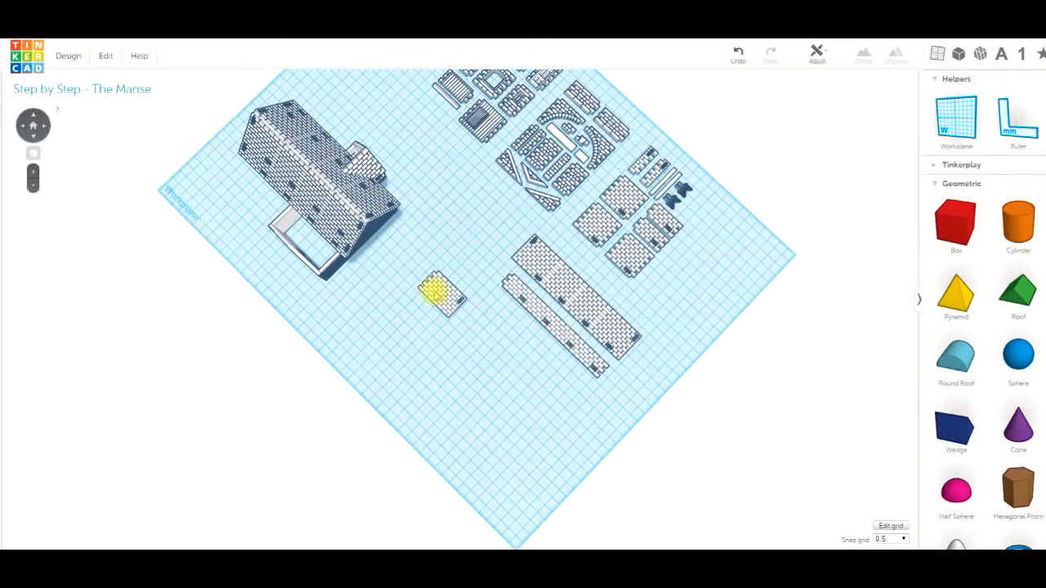
{"action": "left_click_drag", "start_coordinate": [437, 290], "coordinate": [417, 178]}
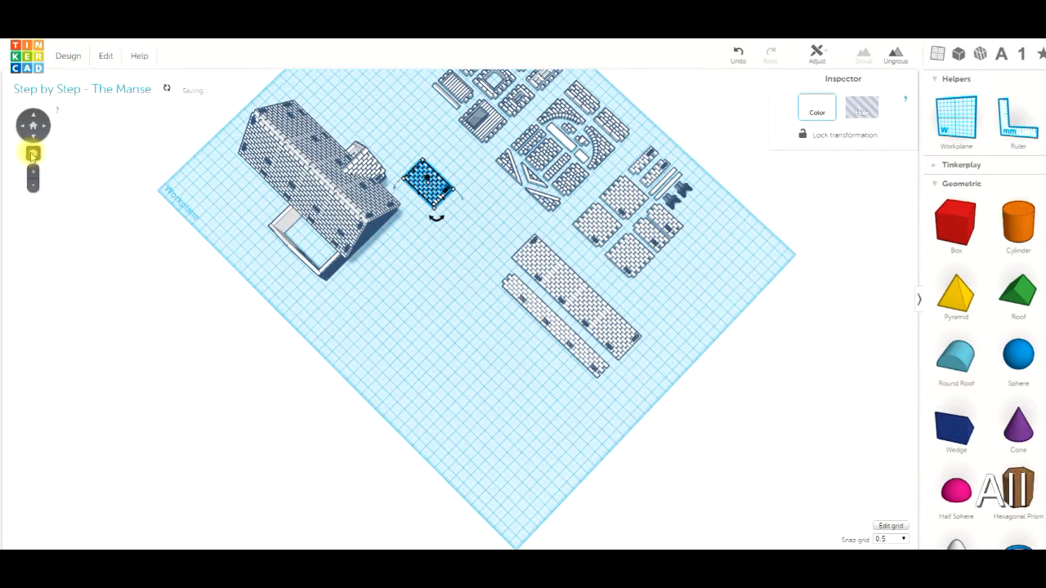
{"action": "left_click", "coordinate": [32, 154]}
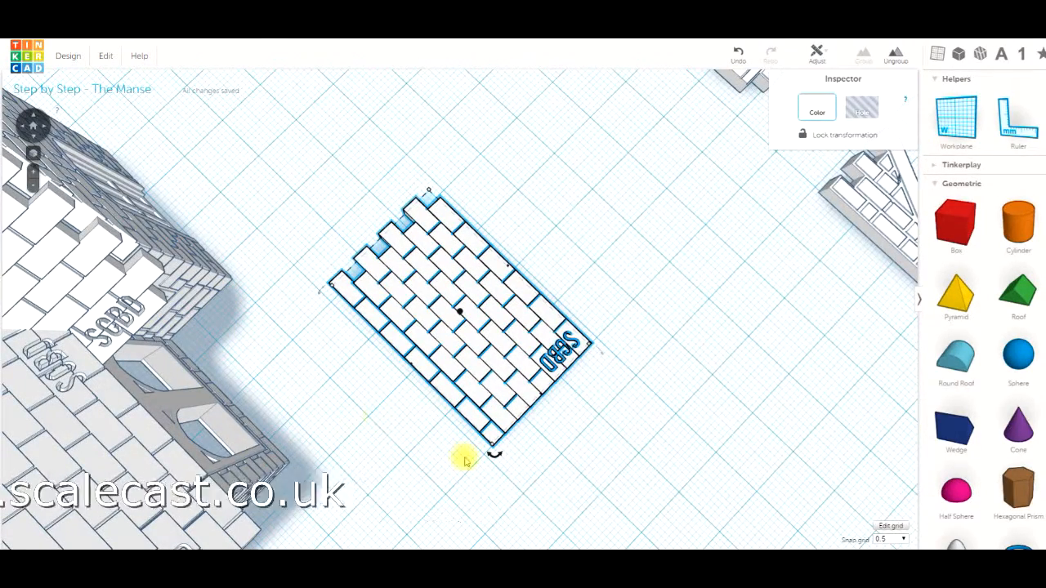
{"action": "left_click", "coordinate": [493, 457]}
{"action": "left_click_drag", "start_coordinate": [517, 458], "coordinate": [543, 313]}
Delete the existing brick roof piece on the porch
{"action": "right_click_drag", "start_coordinate": [458, 427], "coordinate": [427, 282]}
{"action": "scroll", "coordinate": [428, 280], "scroll_direction": "down", "scroll_amount": 5}
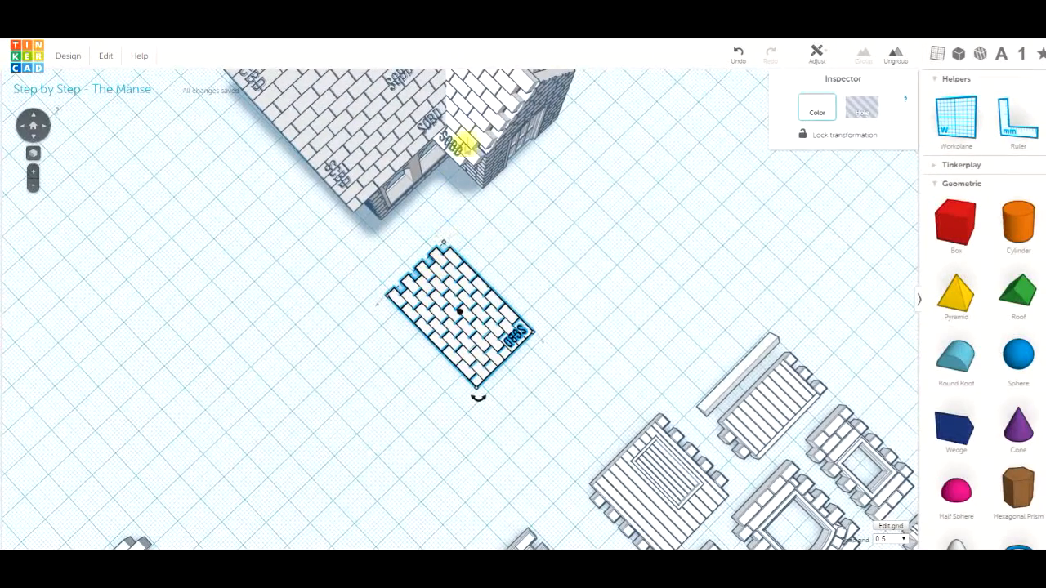
{"action": "left_click_drag", "start_coordinate": [470, 133], "coordinate": [473, 131]}
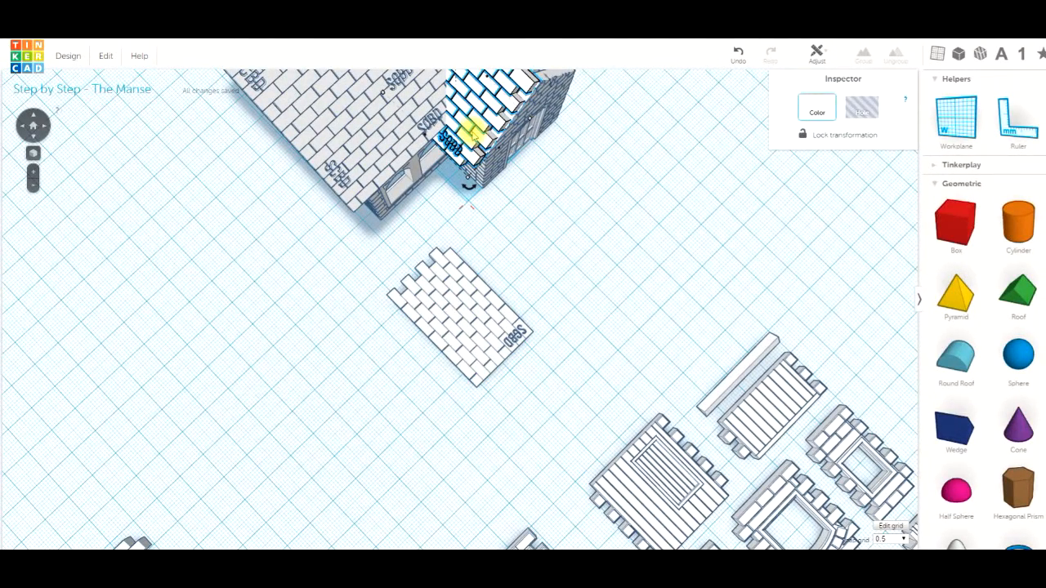
{"action": "key", "text": "Delete"}
Move the trimmed panel closer to the porch and set a workplane on the sloping edge of the porch gable
{"action": "right_click_drag", "start_coordinate": [518, 203], "coordinate": [427, 168]}
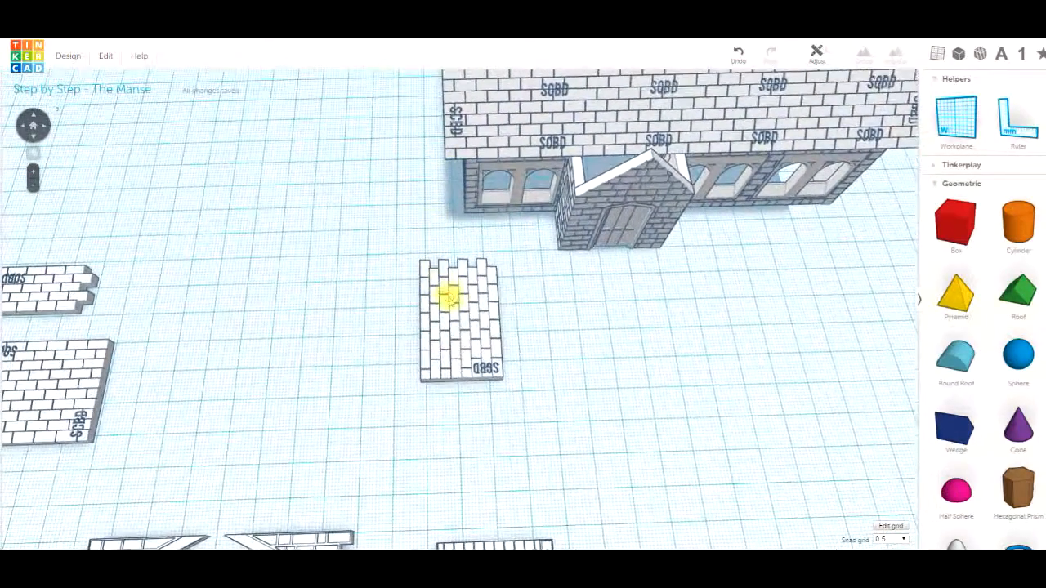
{"action": "left_click", "coordinate": [449, 310]}
{"action": "left_click_drag", "start_coordinate": [467, 319], "coordinate": [515, 330]}
{"action": "left_click", "coordinate": [611, 315]}
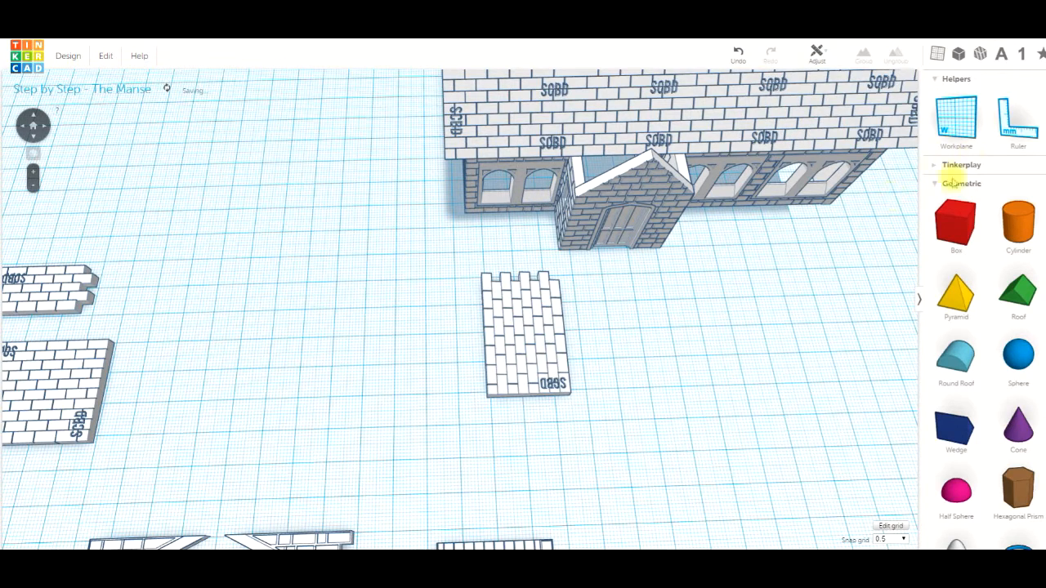
{"action": "left_click", "coordinate": [952, 127]}
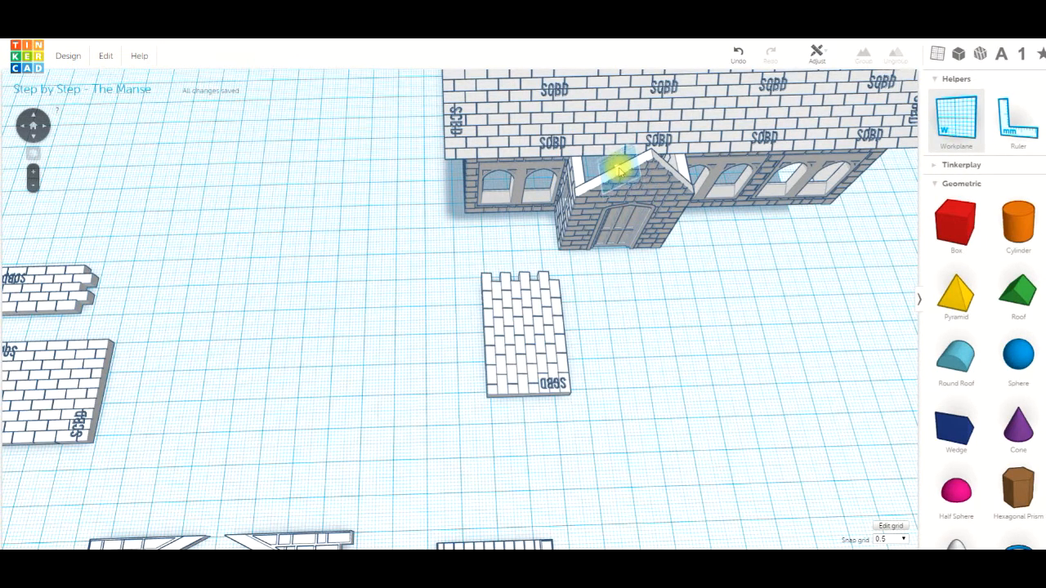
{"action": "left_click", "coordinate": [619, 168]}
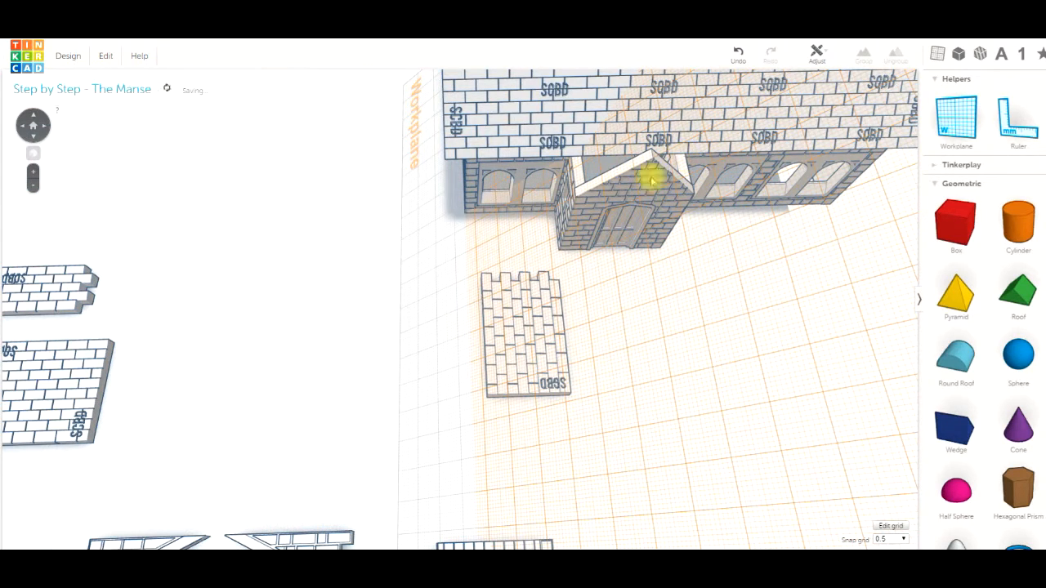
Tilt the trimmed panel to match the porch gable's slope and raise it 12.71 mm onto the sloping workplane
{"action": "left_click", "coordinate": [540, 303]}
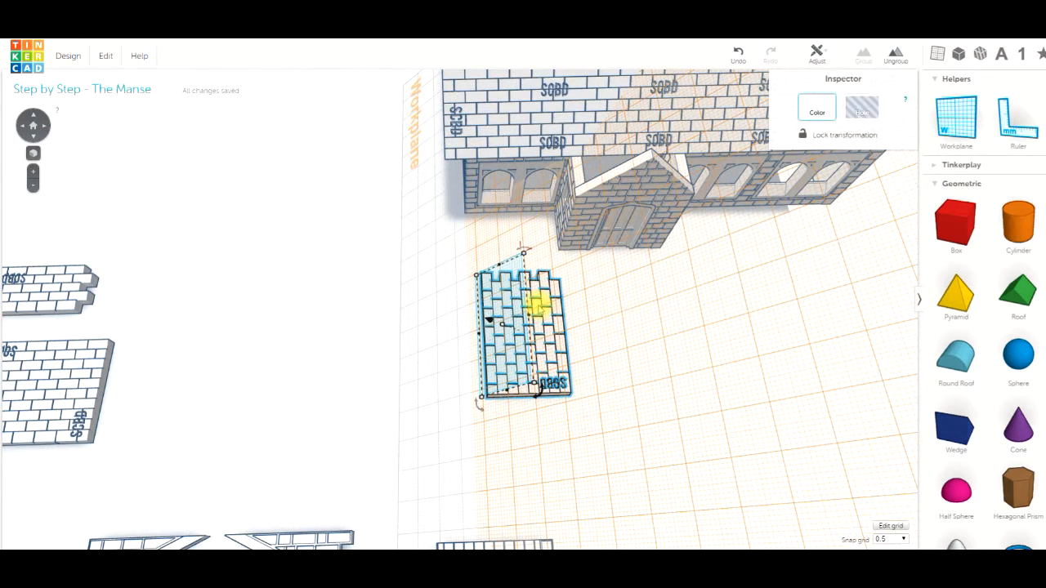
{"action": "left_click_drag", "start_coordinate": [528, 254], "coordinate": [491, 268]}
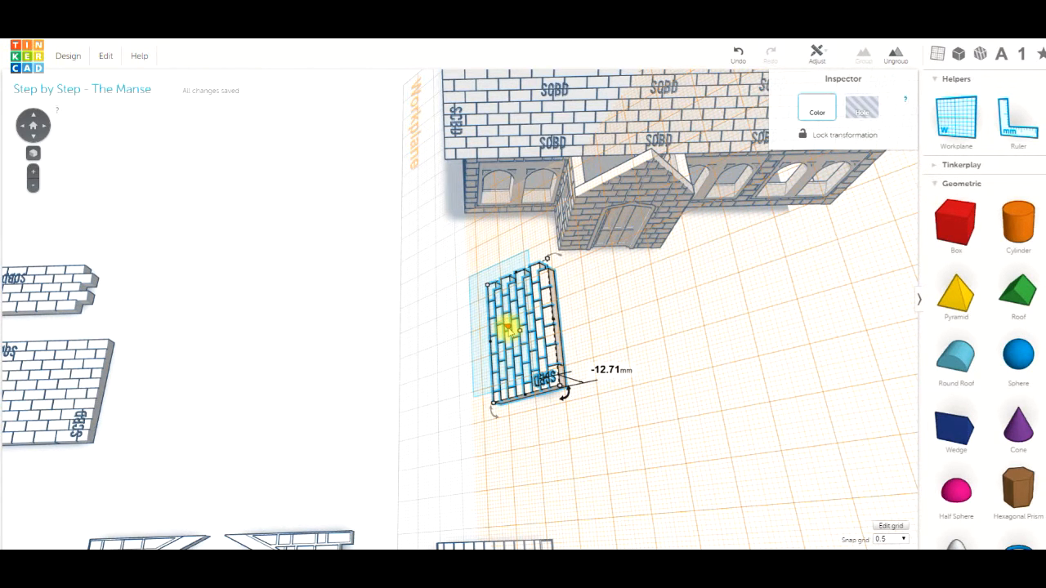
{"action": "right_click_drag", "start_coordinate": [597, 428], "coordinate": [606, 340]}
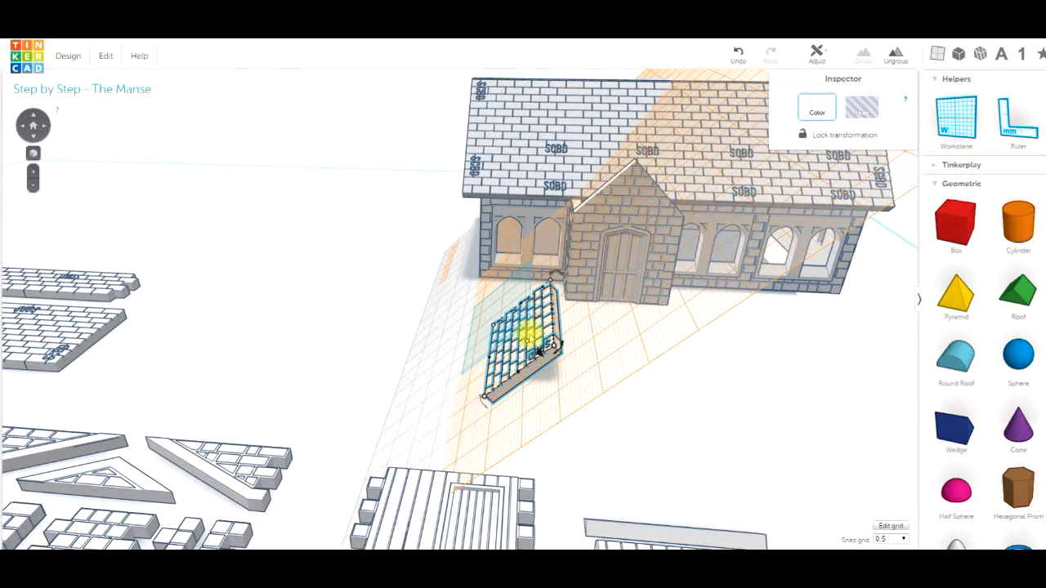
{"action": "mouse_move", "coordinate": [523, 339]}
{"action": "right_mouse_down"}
{"action": "mouse_move", "coordinate": [544, 374]}
{"action": "mouse_move", "coordinate": [506, 329]}
{"action": "right_mouse_up"}
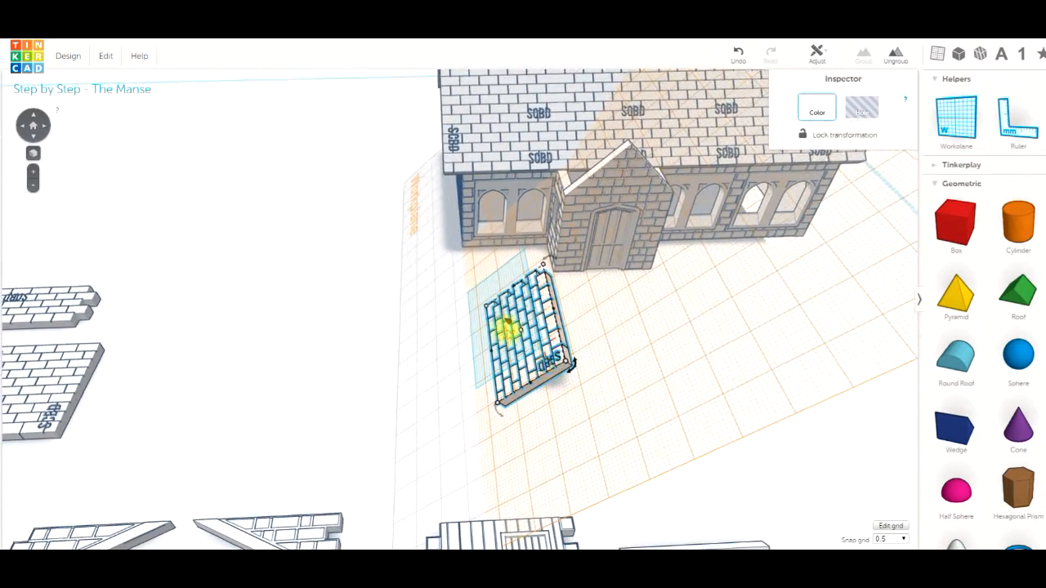
{"action": "left_click_drag", "start_coordinate": [499, 313], "coordinate": [472, 307]}
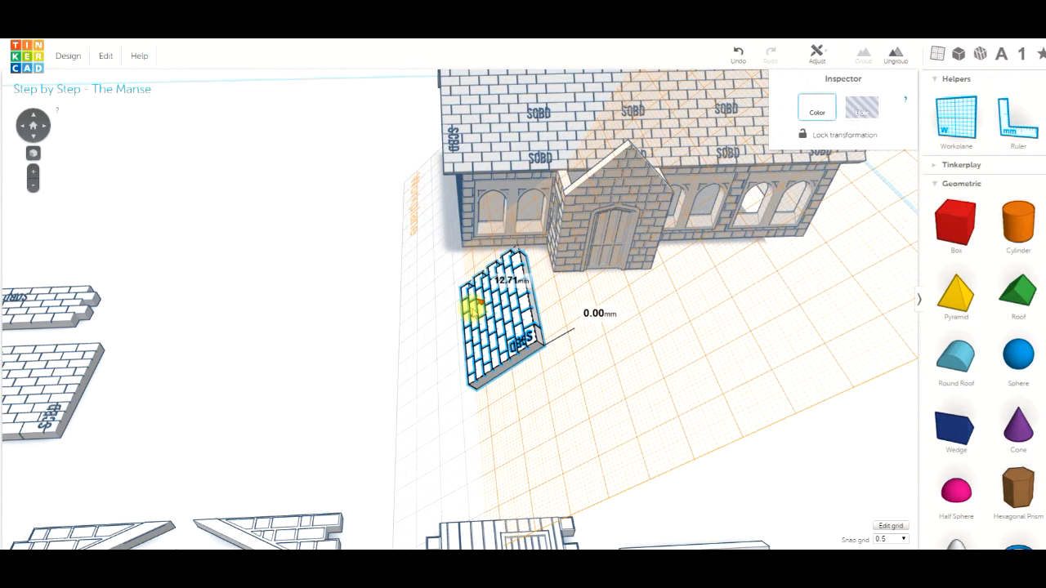
{"action": "left_click", "coordinate": [561, 332]}
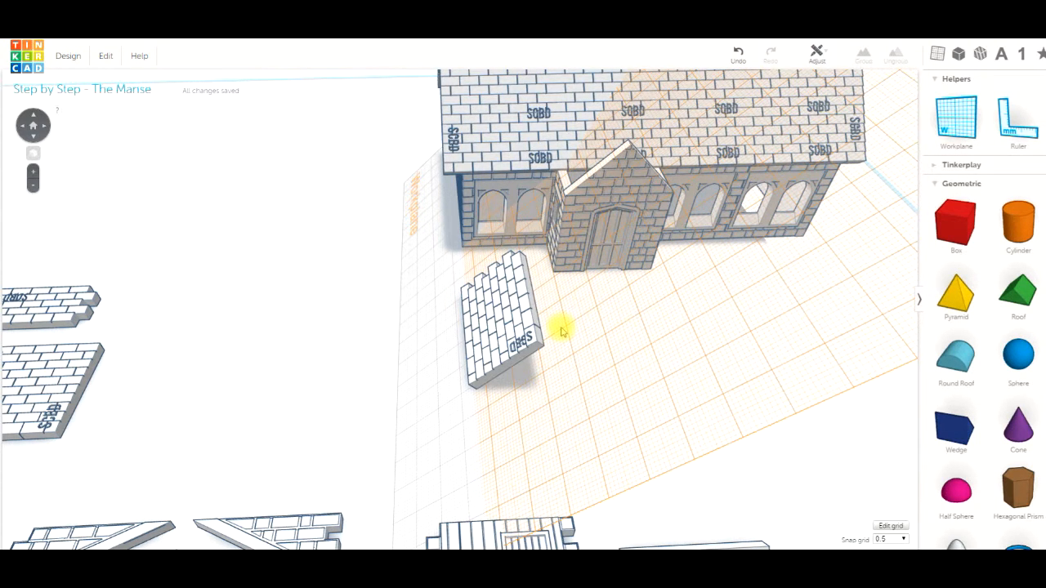
Nudge the tilted panel up along the workplane's slope to line up with the porch gable
{"action": "mouse_move", "coordinate": [519, 347]}
{"action": "right_mouse_down"}
{"action": "mouse_move", "coordinate": [507, 334]}
{"action": "mouse_move", "coordinate": [526, 311]}
{"action": "mouse_move", "coordinate": [516, 336]}
{"action": "right_mouse_up"}
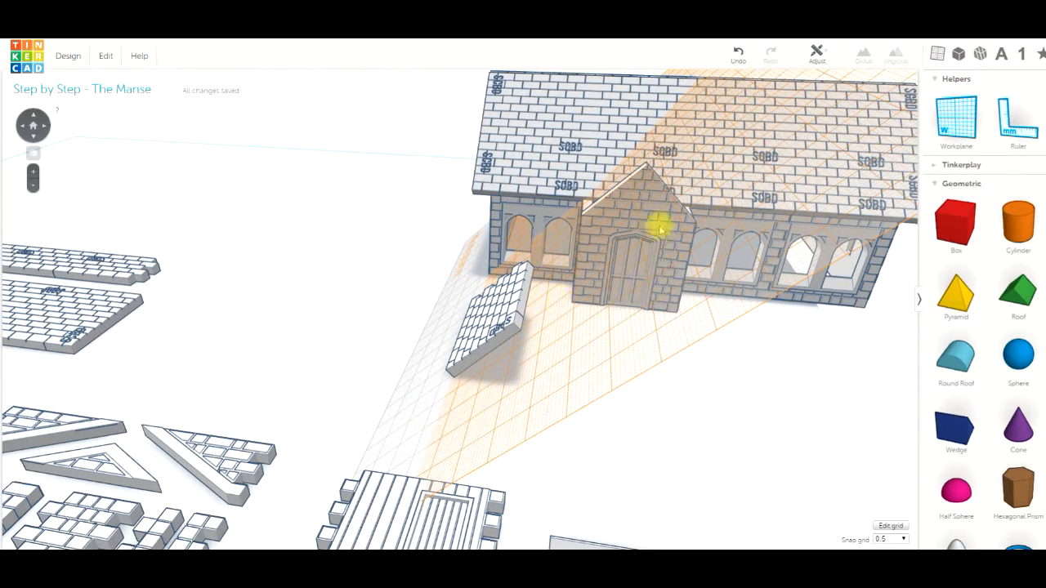
{"action": "left_click", "coordinate": [509, 287]}
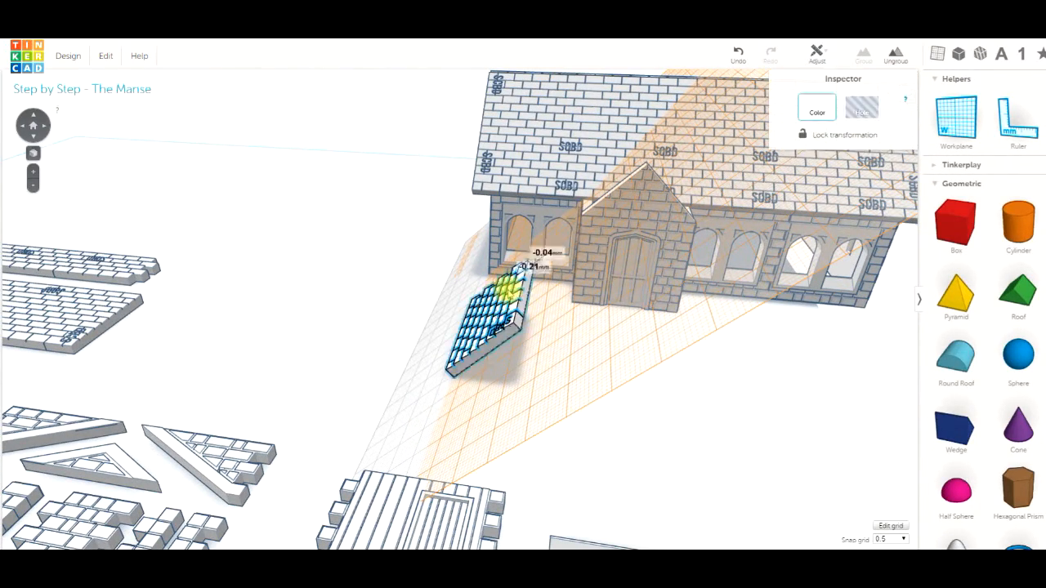
{"action": "key", "text": "Right"}
{"action": "key", "text": "Right"}
{"action": "key", "text": "Right"}
{"action": "key", "text": "Right"}
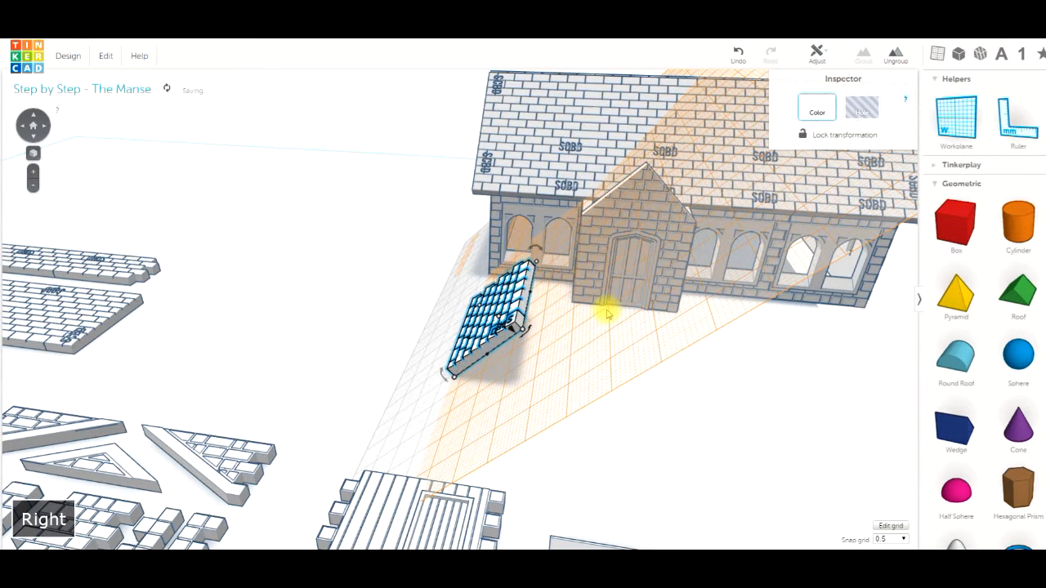
{"action": "key", "text": "Right"}
{"action": "key", "text": "Right"}
{"action": "key", "text": "Right"}
{"action": "key", "text": "Right"}
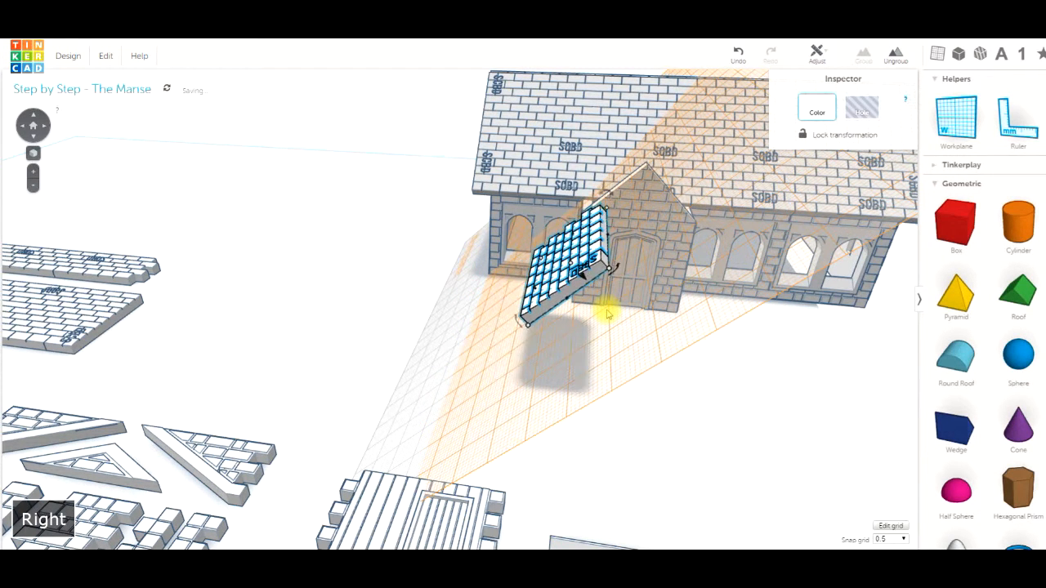
{"action": "key", "text": "Right"}
{"action": "key", "text": "Right"}
{"action": "key", "text": "Right"}
{"action": "key", "text": "Right"}
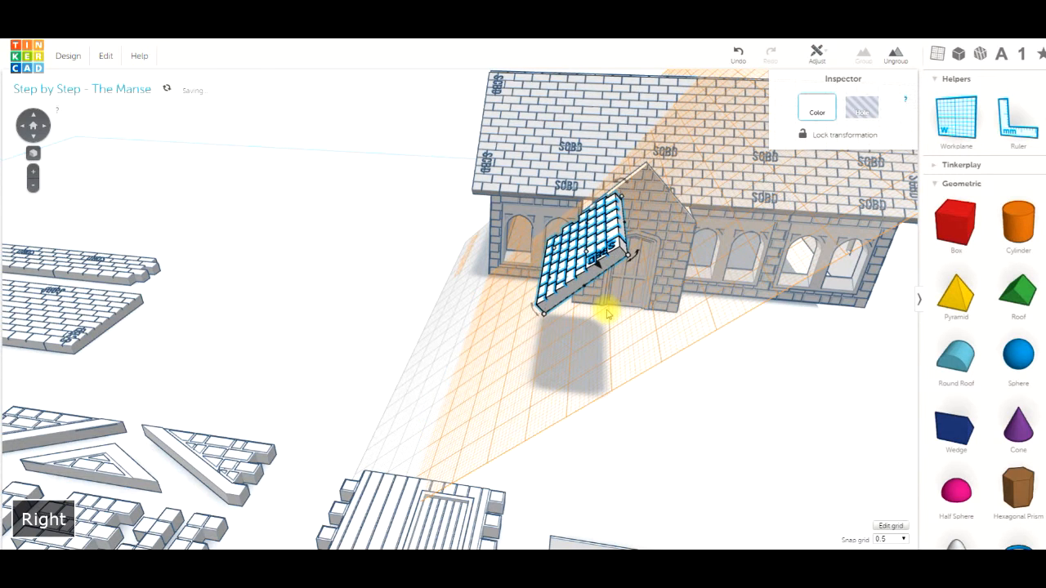
{"action": "key", "text": "Right"}
{"action": "key", "text": "Right"}
{"action": "key", "text": "Right"}
{"action": "key", "text": "Right"}
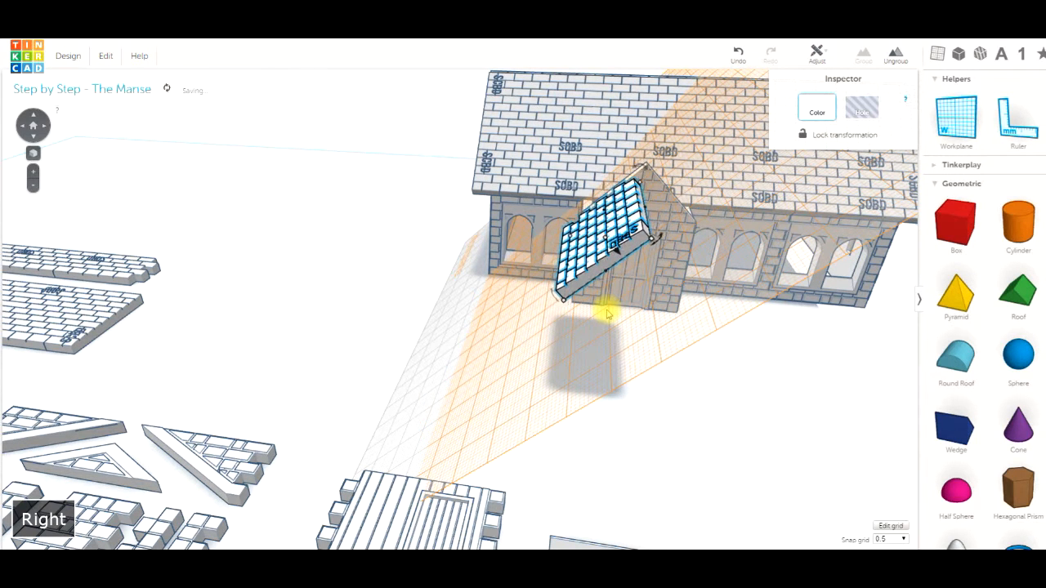
Nudge the tilted panel back over the porch so its toothed end runs into the main roof
{"action": "right_click_drag", "start_coordinate": [467, 299], "coordinate": [523, 281]}
{"action": "key", "text": "Left"}
{"action": "key", "text": "Left"}
{"action": "key", "text": "Left"}
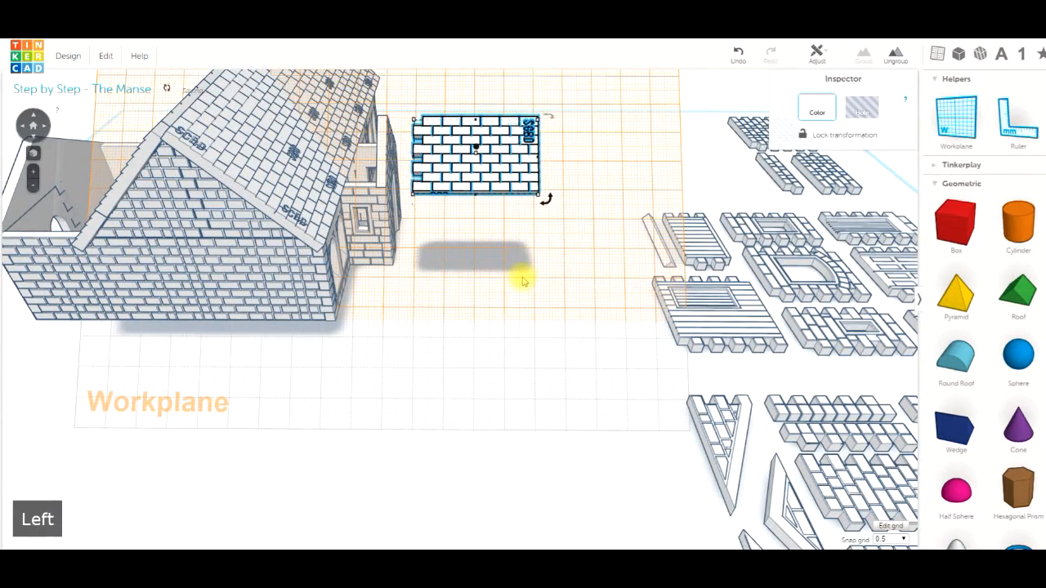
{"action": "key", "text": "Left"}
{"action": "key", "text": "Left"}
{"action": "key", "text": "Left"}
{"action": "key", "text": "Left"}
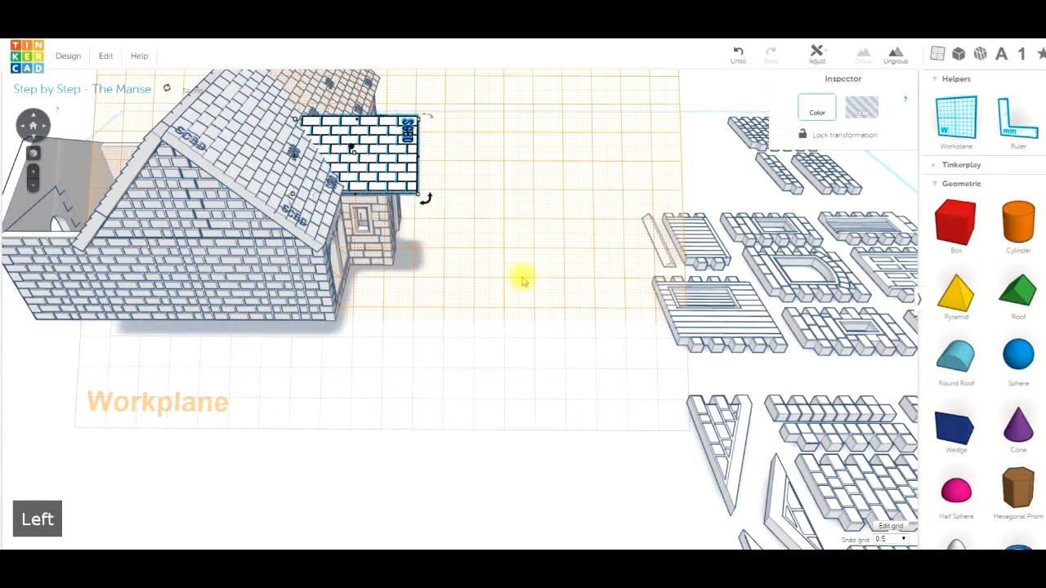
{"action": "key", "text": "Left"}
{"action": "key", "text": "Left"}
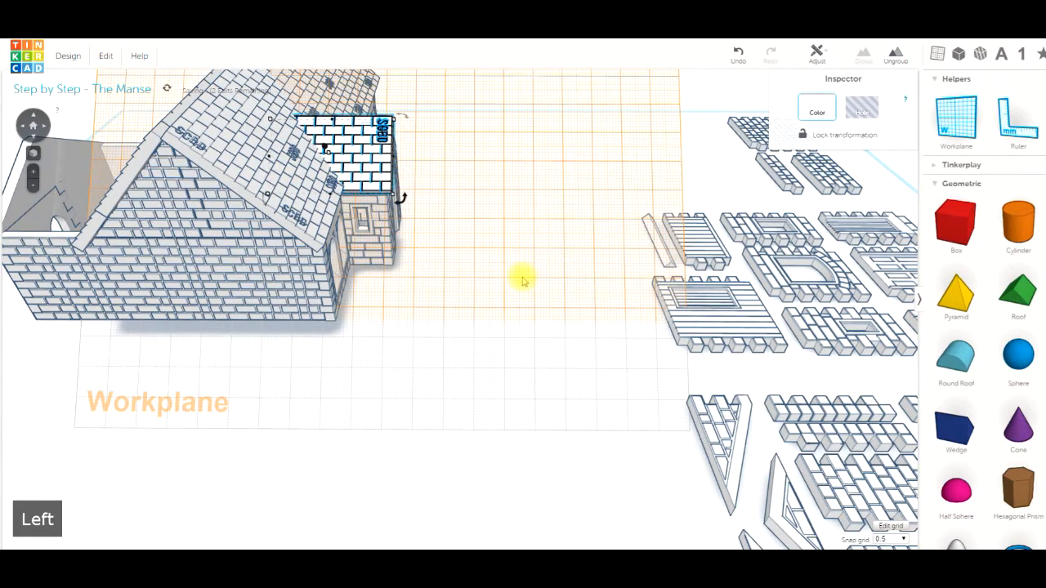
Nudge the tilted panel further up the workplane's slope so its upper edge reaches the peak of the porch gable
{"action": "right_click_drag", "start_coordinate": [523, 280], "coordinate": [369, 349]}
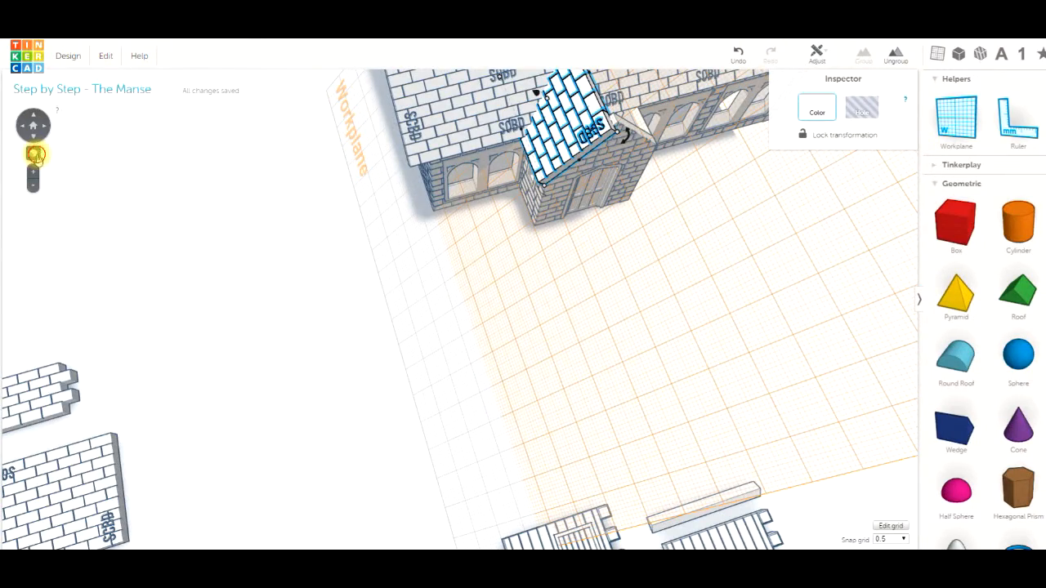
{"action": "left_click", "coordinate": [35, 156]}
{"action": "right_click_drag", "start_coordinate": [329, 332], "coordinate": [299, 221]}
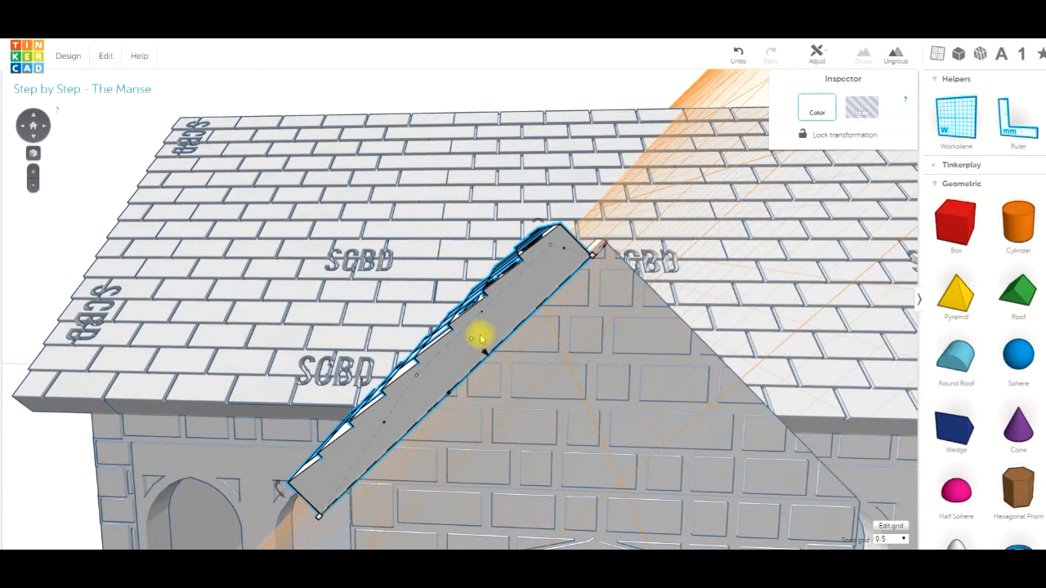
{"action": "key", "text": "Right"}
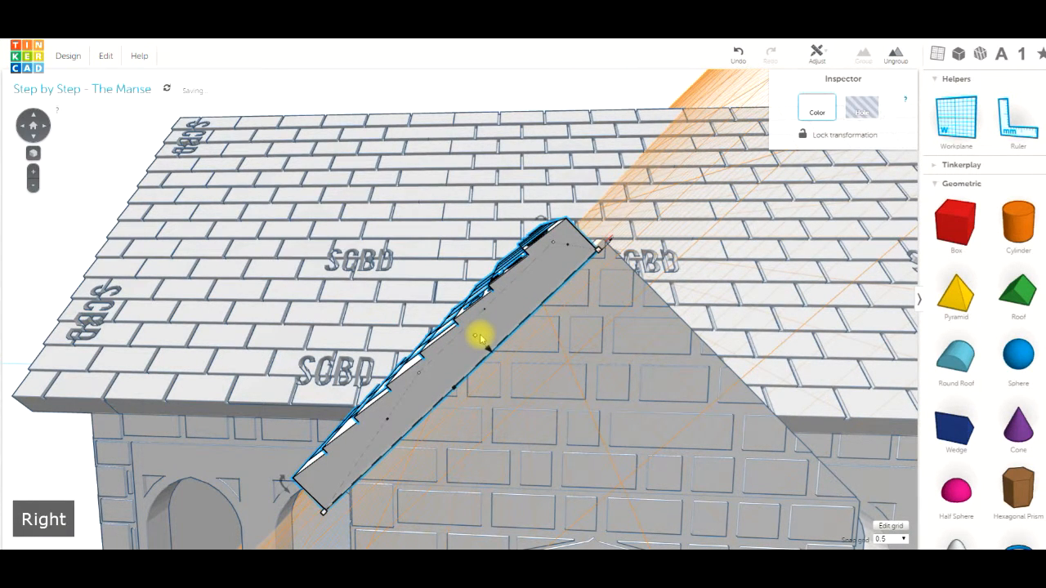
{"action": "key", "text": "Right"}
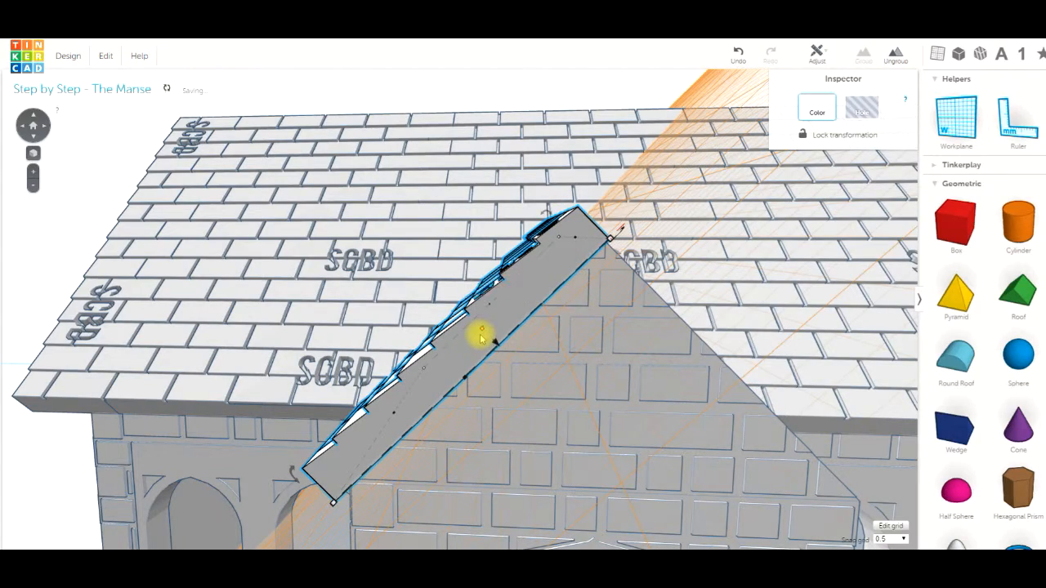
{"action": "right_click_drag", "start_coordinate": [533, 379], "coordinate": [537, 390]}
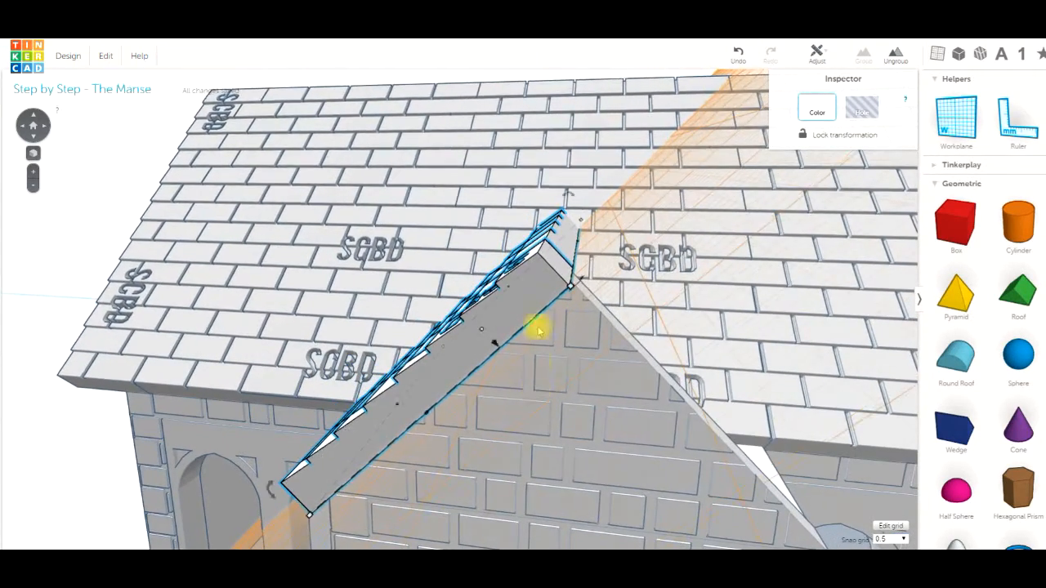
Check the panel's fit on the porch gable and return the workplane to the base grid
{"action": "left_click_drag", "start_coordinate": [572, 286], "coordinate": [447, 365]}
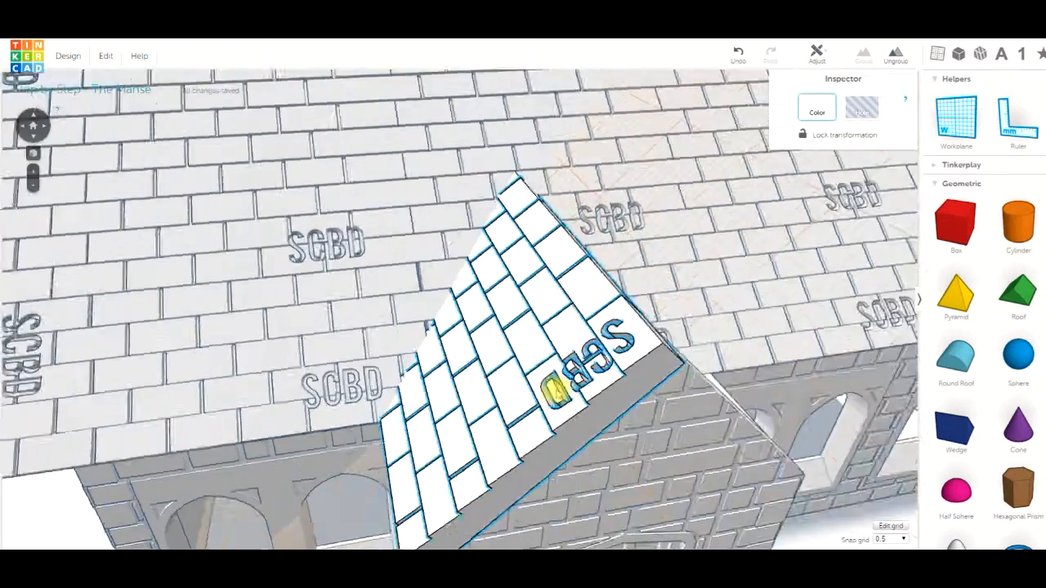
{"action": "right_click_drag", "start_coordinate": [555, 392], "coordinate": [614, 308]}
{"action": "right_click_drag", "start_coordinate": [567, 474], "coordinate": [623, 432]}
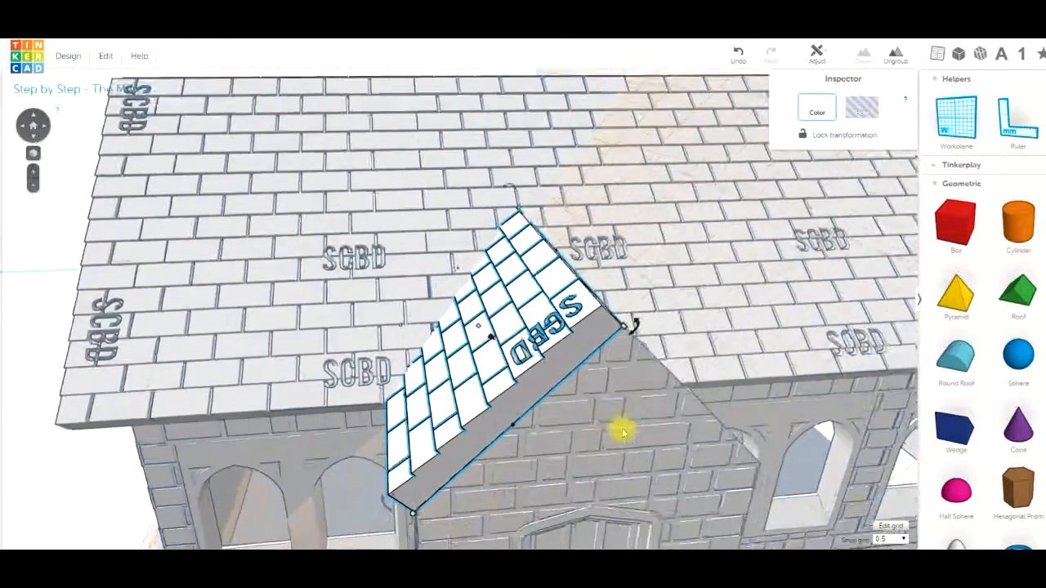
{"action": "scroll", "coordinate": [623, 432], "scroll_direction": "down", "scroll_amount": 5}
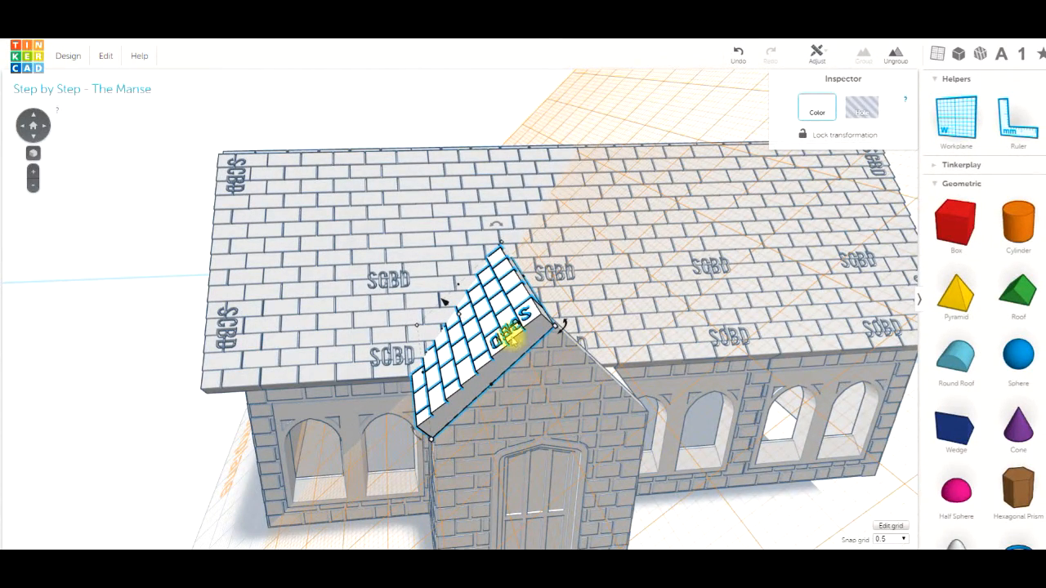
{"action": "left_click", "coordinate": [797, 509]}
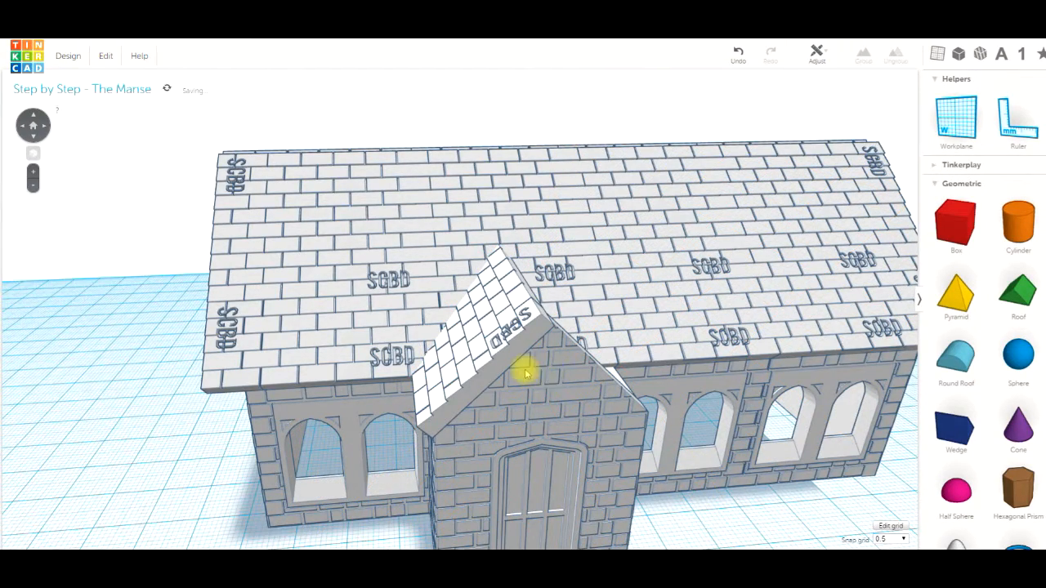
{"action": "right_click_drag", "start_coordinate": [527, 372], "coordinate": [522, 367]}
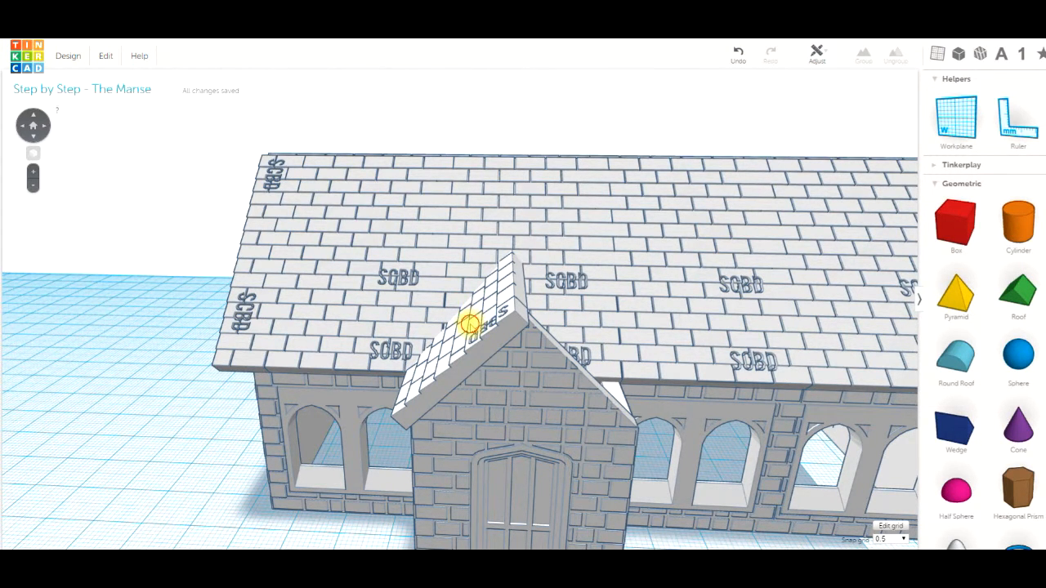
Duplicate the porch roof panel and nudge the copy across to the opposite side of the gable
{"action": "left_click", "coordinate": [470, 323]}
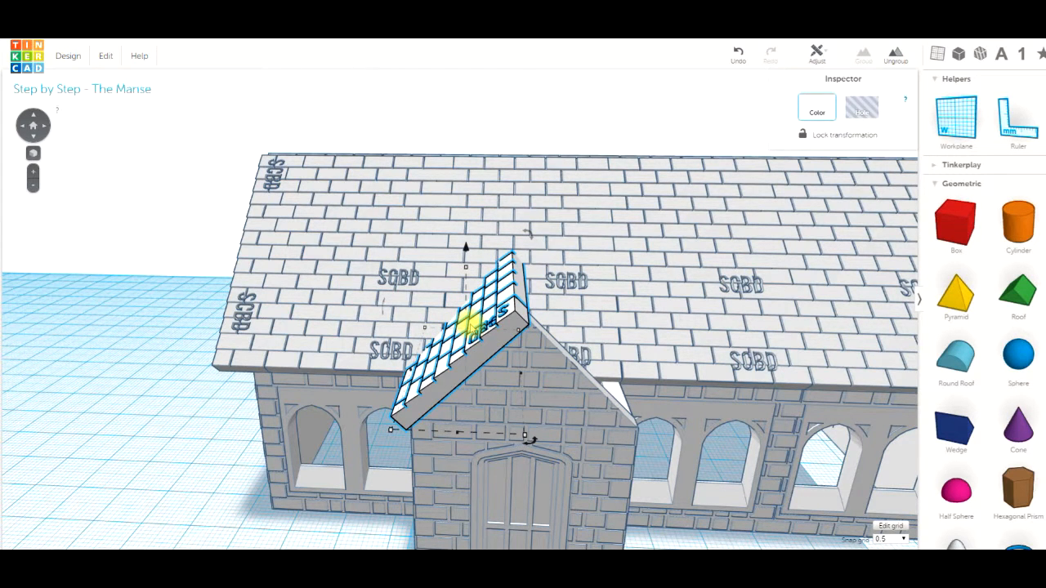
{"action": "key", "text": "ctrl+d"}
{"action": "key", "text": "Right"}
{"action": "key", "text": "Right"}
{"action": "key", "text": "Right"}
{"action": "key", "text": "Right"}
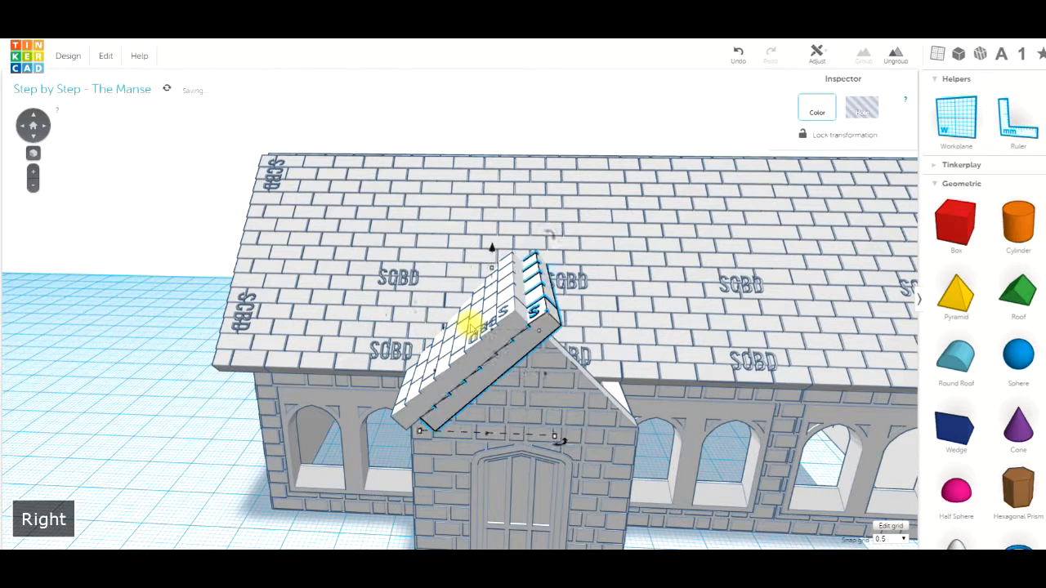
{"action": "key", "text": "Right"}
{"action": "key", "text": "Right"}
{"action": "key", "text": "Right"}
{"action": "key", "text": "Right"}
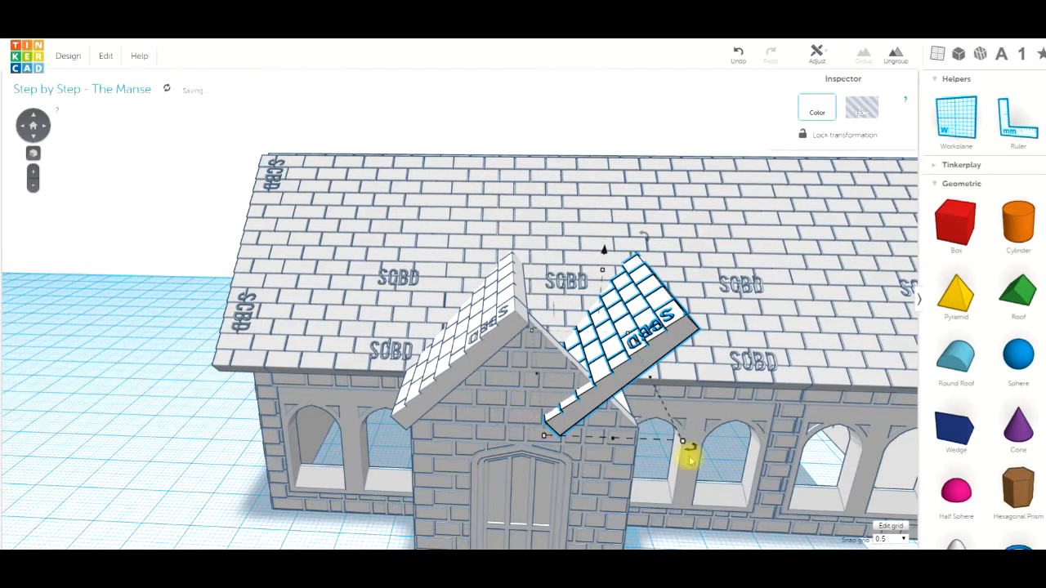
Rotate the copied panel so it slopes down the opposite side of the porch gable
{"action": "left_click_drag", "start_coordinate": [691, 450], "coordinate": [533, 346]}
{"action": "right_click_drag", "start_coordinate": [561, 385], "coordinate": [502, 415]}
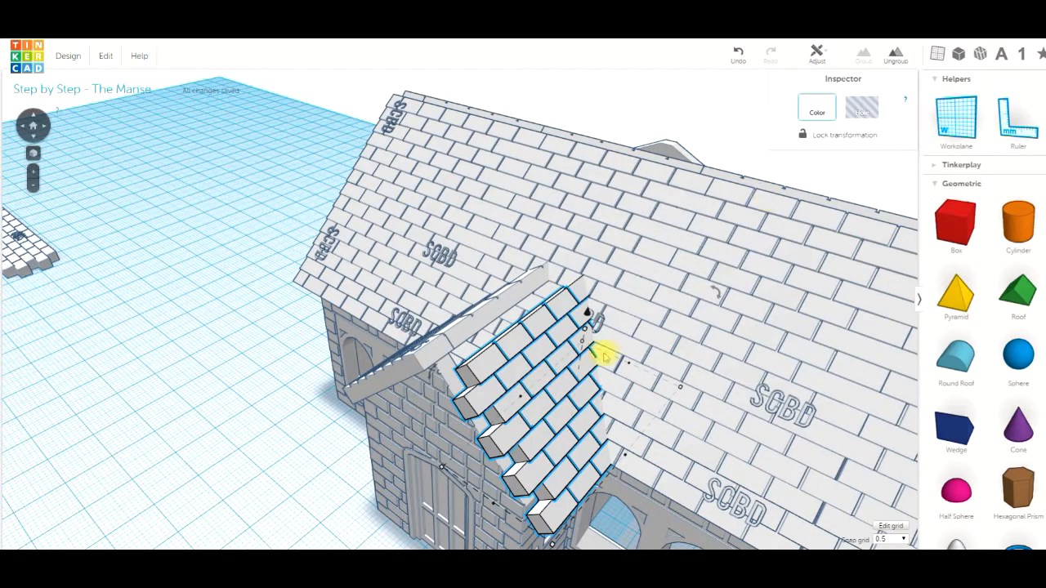
{"action": "right_click_drag", "start_coordinate": [514, 350], "coordinate": [557, 316]}
{"action": "left_click", "coordinate": [817, 54]}
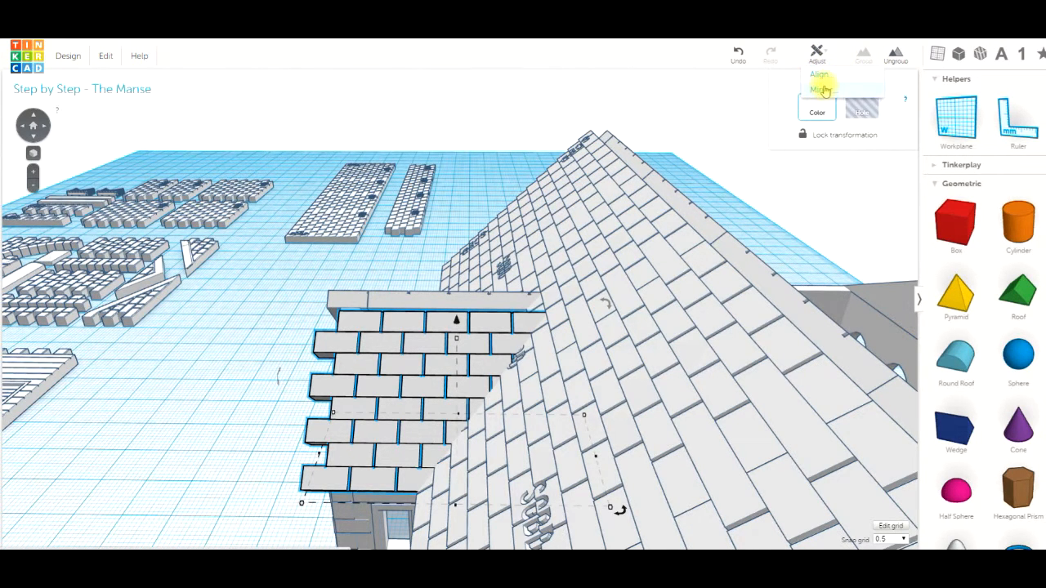
{"action": "left_click", "coordinate": [823, 90]}
{"action": "right_click_drag", "start_coordinate": [460, 370], "coordinate": [449, 480]}
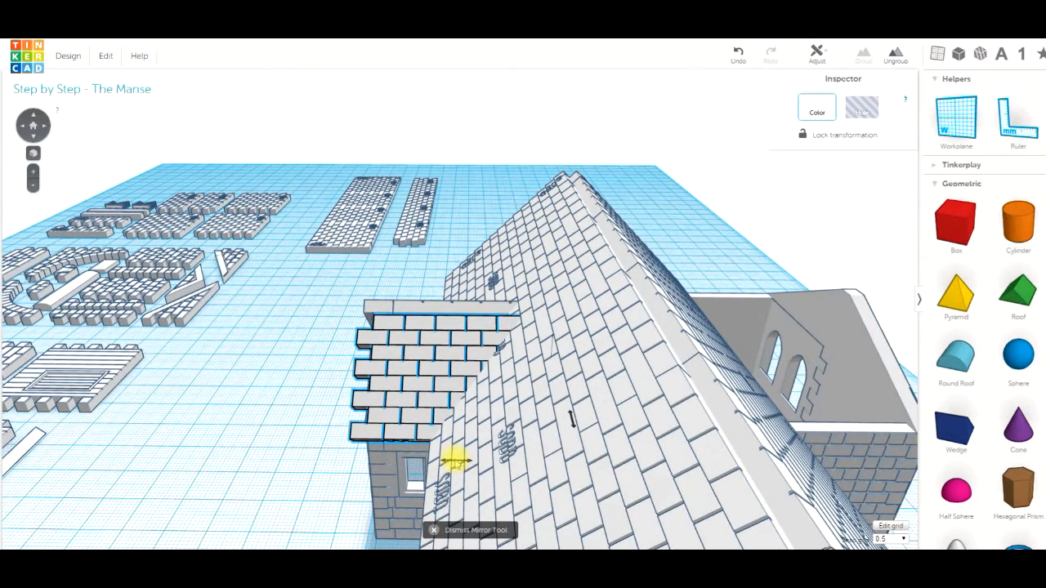
{"action": "left_click", "coordinate": [454, 461]}
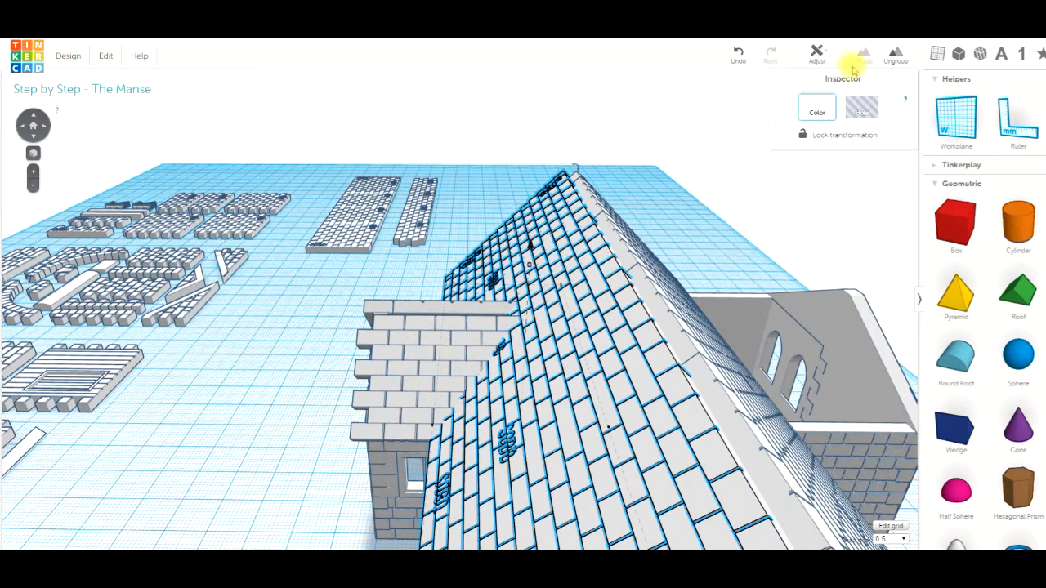
{"action": "left_click", "coordinate": [421, 334]}
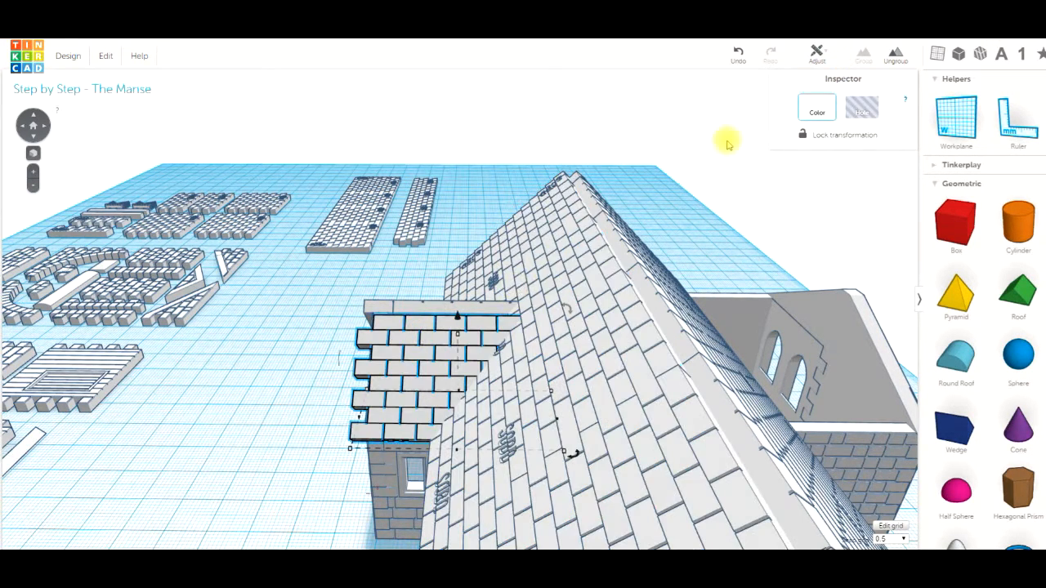
Mirror the copied panel so its straight, lettered edge faces the front of the porch
{"action": "left_click", "coordinate": [819, 53]}
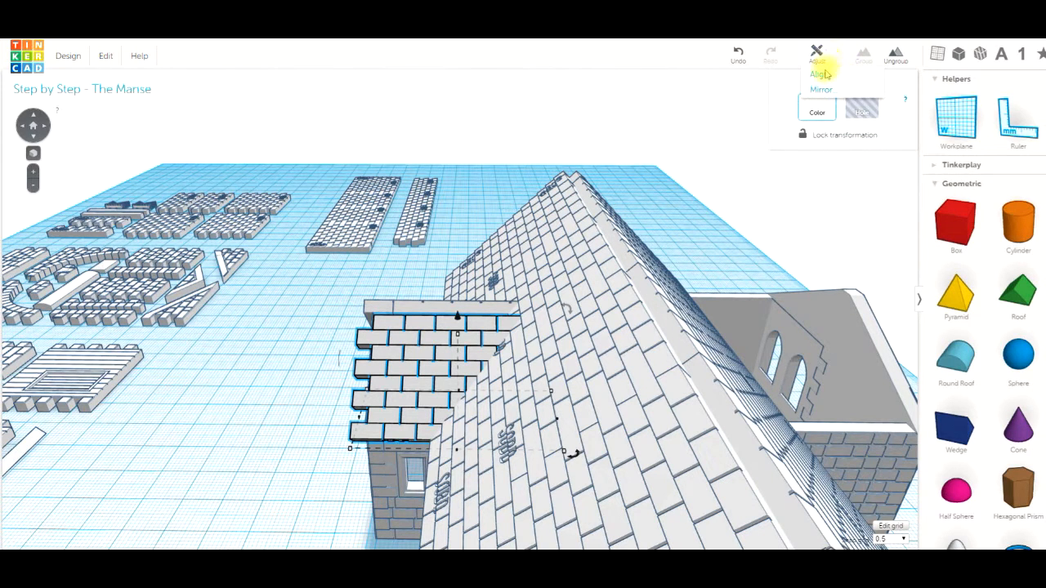
{"action": "left_click", "coordinate": [821, 90]}
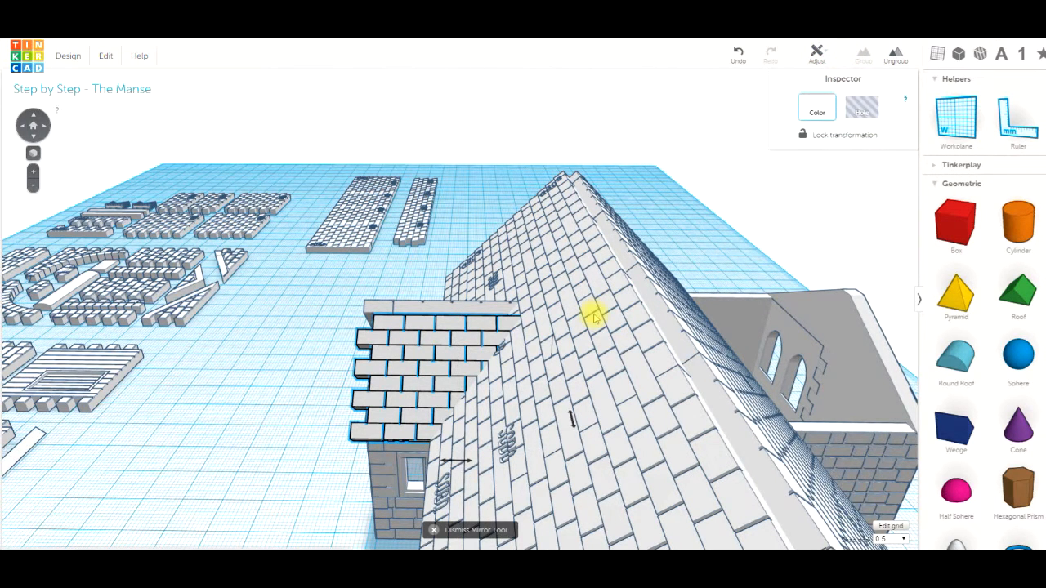
{"action": "left_click", "coordinate": [573, 417]}
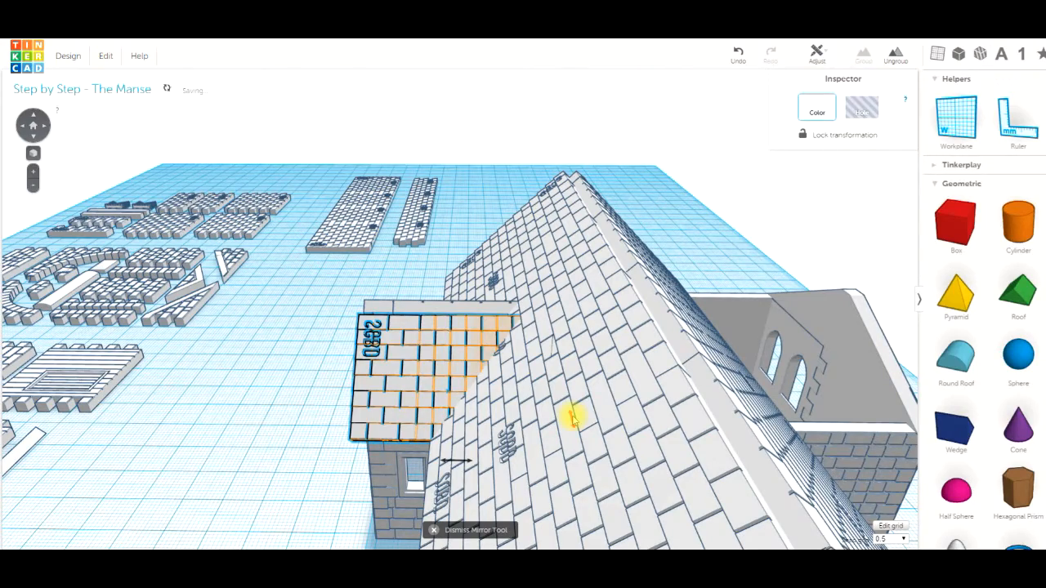
{"action": "left_click", "coordinate": [318, 398]}
{"action": "right_click_drag", "start_coordinate": [348, 425], "coordinate": [484, 400]}
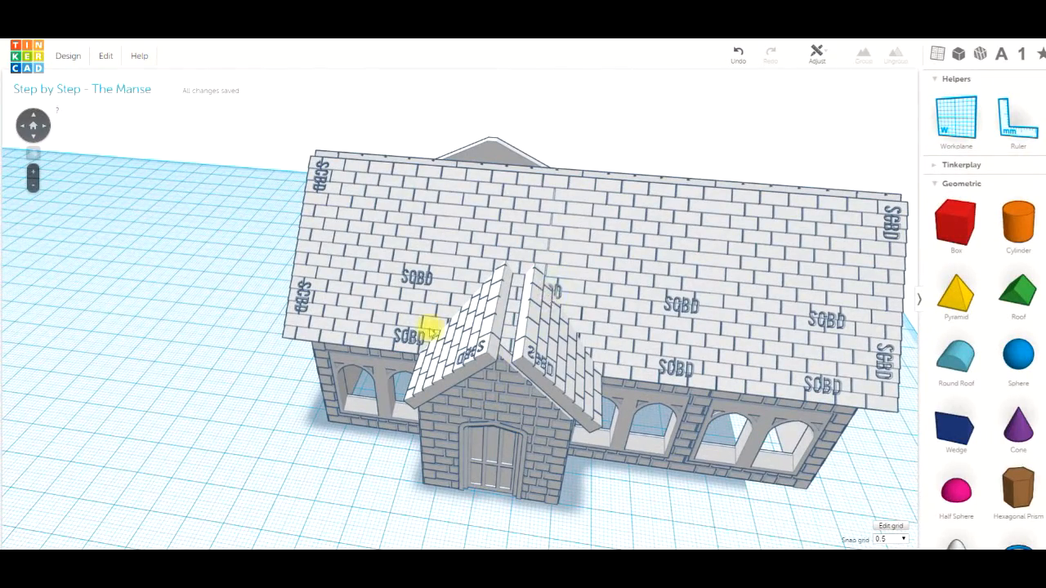
Set a workplane on the porch gable's other sloping edge, beneath the mirrored panel
{"action": "scroll", "coordinate": [515, 377], "scroll_direction": "up", "scroll_amount": 3}
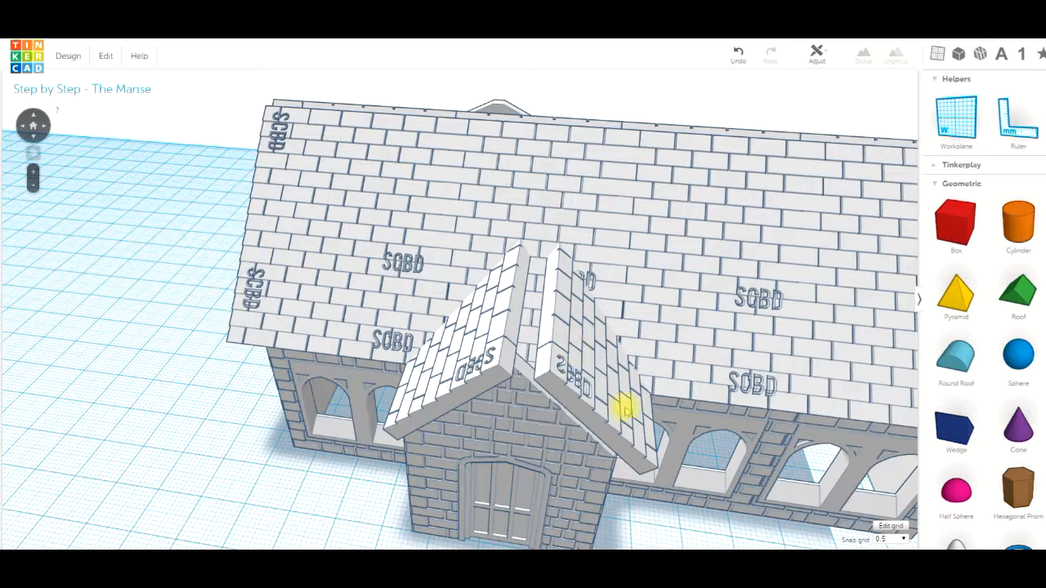
{"action": "right_click_drag", "start_coordinate": [597, 392], "coordinate": [545, 427]}
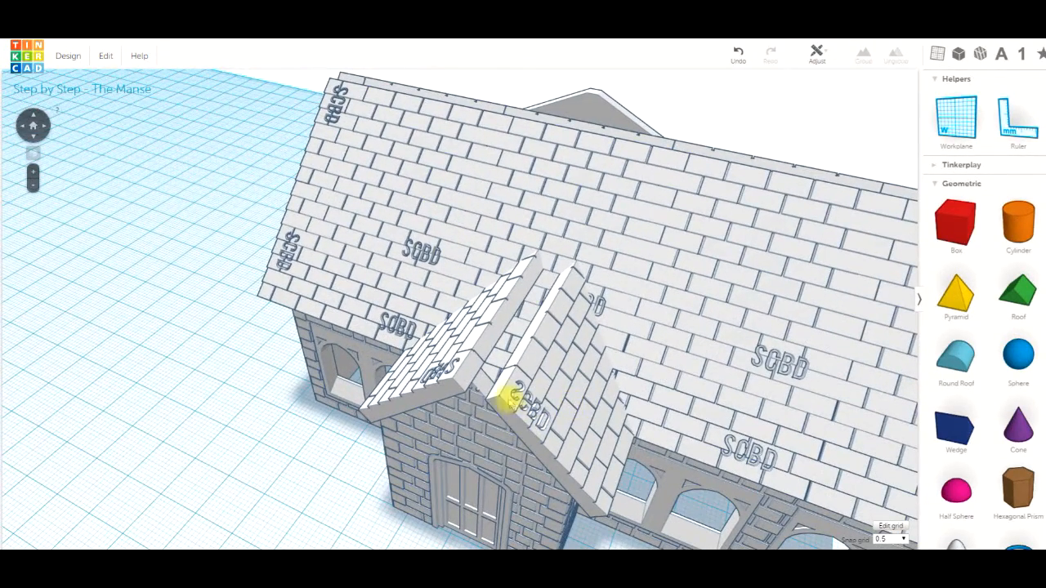
{"action": "right_click_drag", "start_coordinate": [515, 460], "coordinate": [493, 439]}
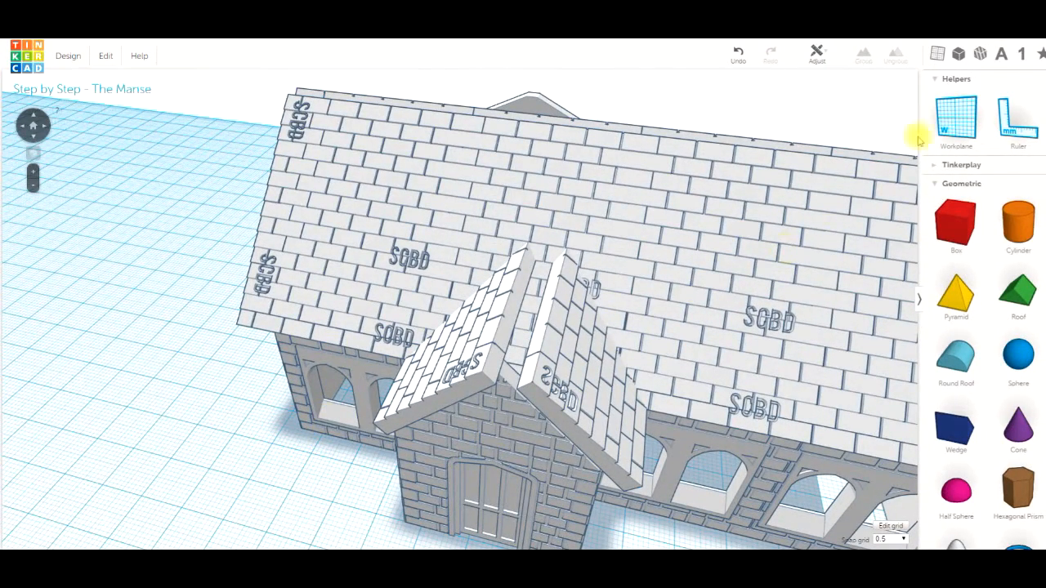
{"action": "left_click", "coordinate": [948, 124]}
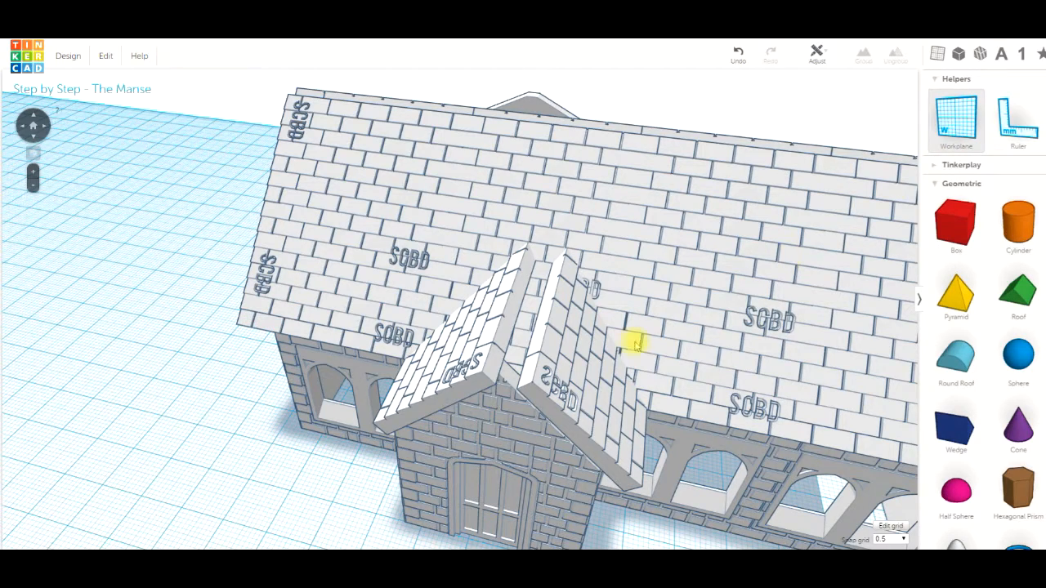
{"action": "left_click", "coordinate": [509, 374]}
{"action": "right_click_drag", "start_coordinate": [495, 409], "coordinate": [528, 334]}
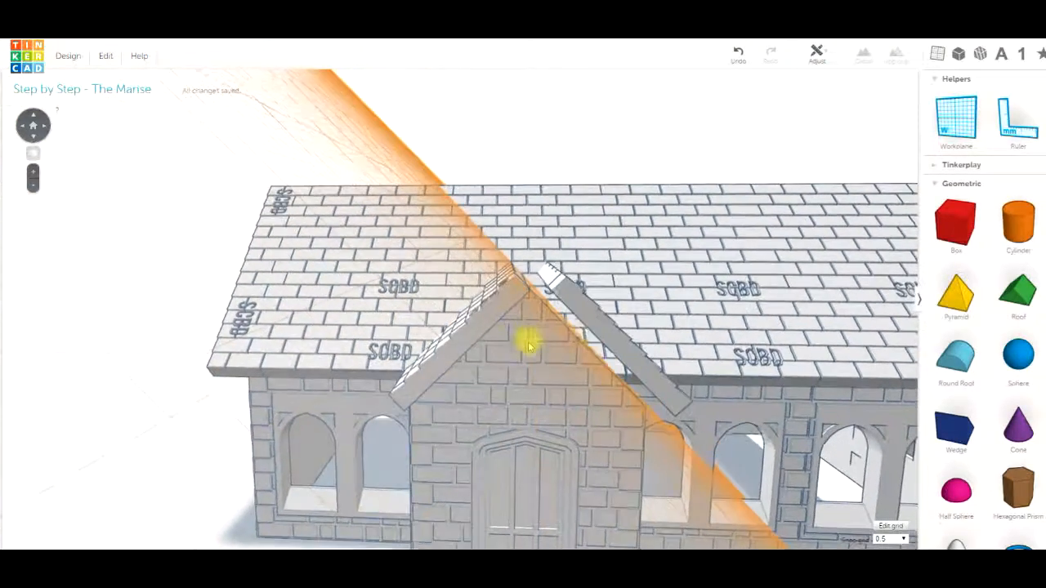
Lower the mirrored panel onto the sloping workplane so it rests on the gable edge
{"action": "left_click", "coordinate": [600, 330]}
{"action": "mouse_move", "coordinate": [619, 306]}
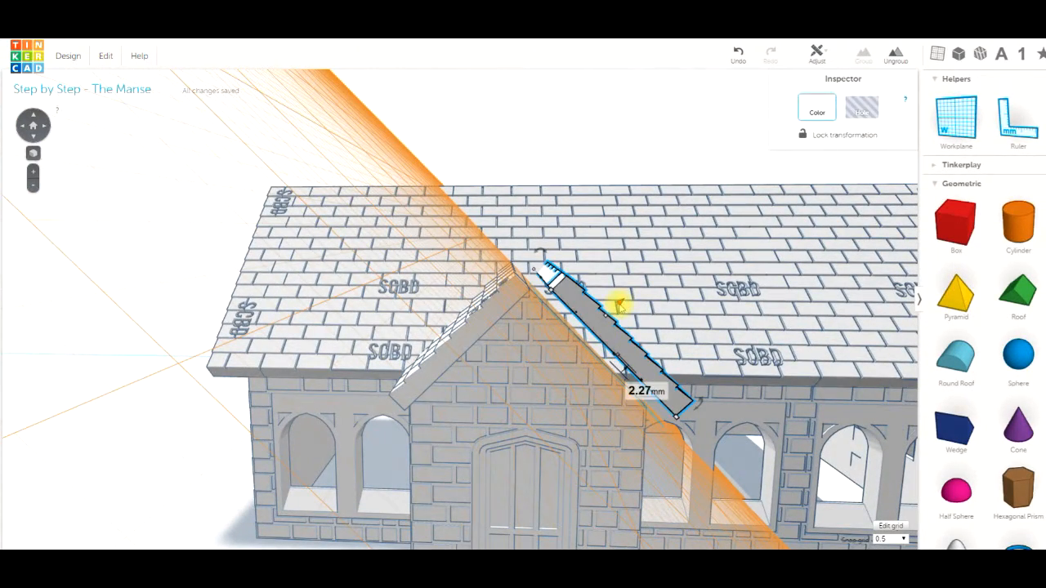
{"action": "left_click_drag", "start_coordinate": [619, 307], "coordinate": [609, 315]}
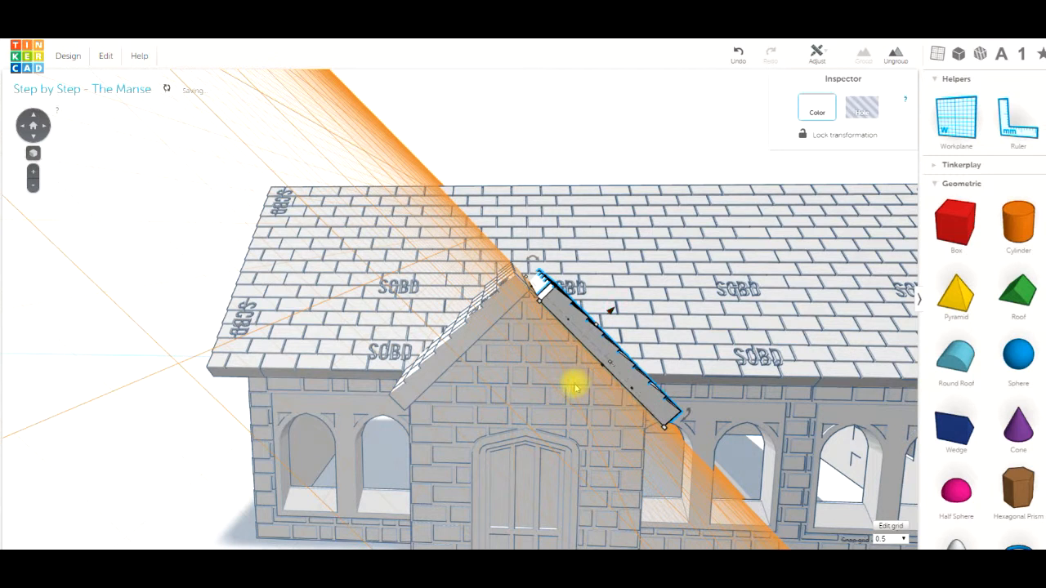
Nudge the mirrored panel up along the slope until it meets the first panel at the gable peak
{"action": "key", "text": "Left"}
{"action": "key", "text": "Left"}
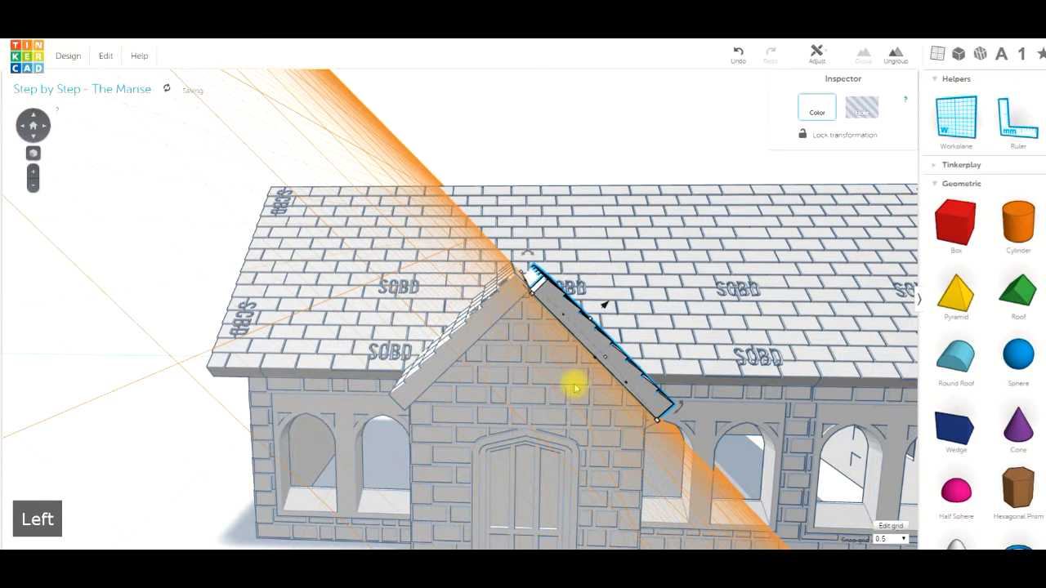
{"action": "key", "text": "Left"}
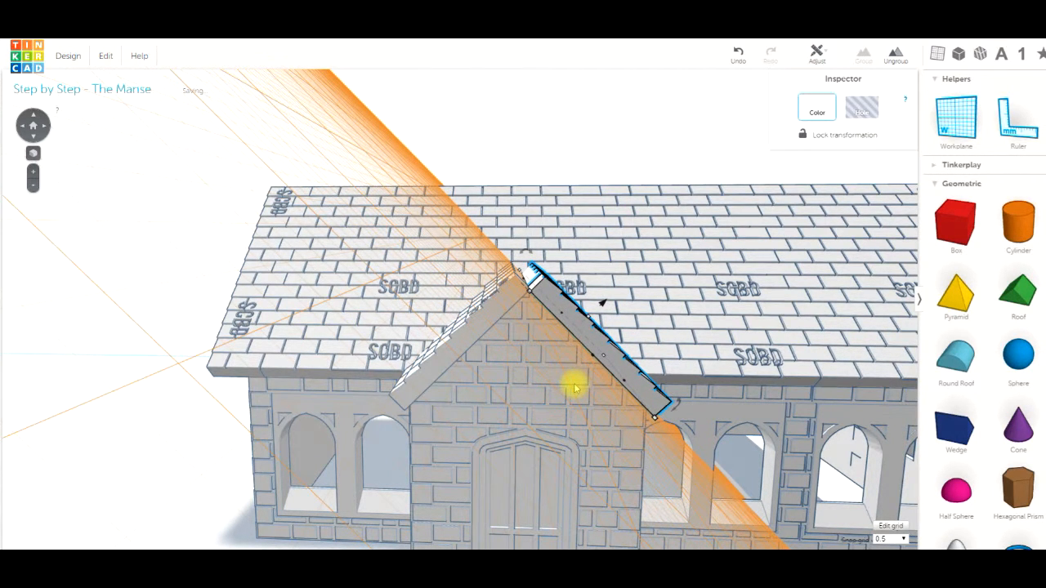
{"action": "scroll", "coordinate": [550, 426], "scroll_direction": "up", "scroll_amount": 3}
{"action": "right_click_drag", "start_coordinate": [551, 416], "coordinate": [601, 370]}
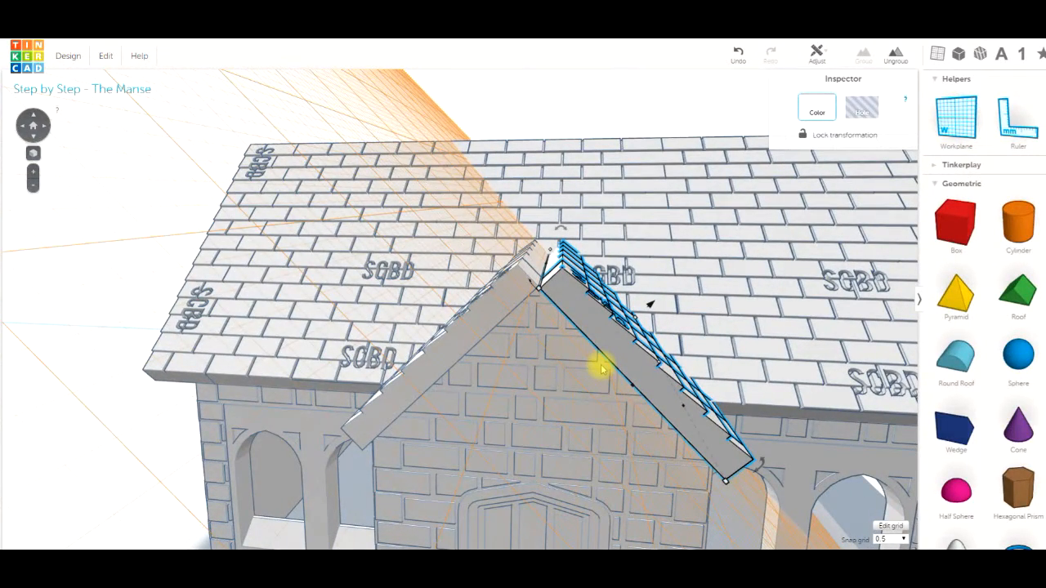
{"action": "key", "text": "Left"}
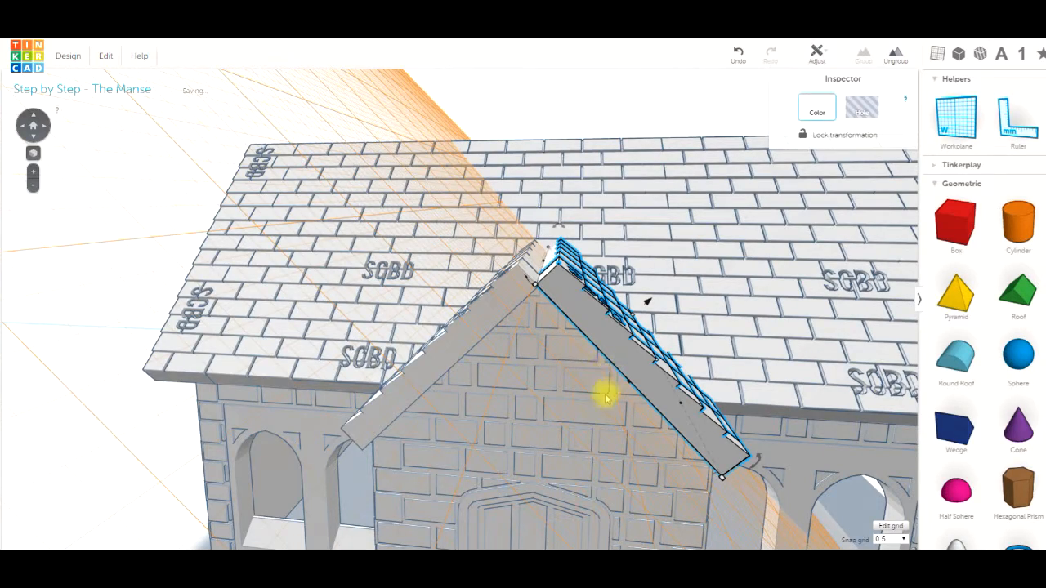
Reset the workplane from the porch gable's slope to the base grid
{"action": "scroll", "coordinate": [570, 419], "scroll_direction": "down", "scroll_amount": 5}
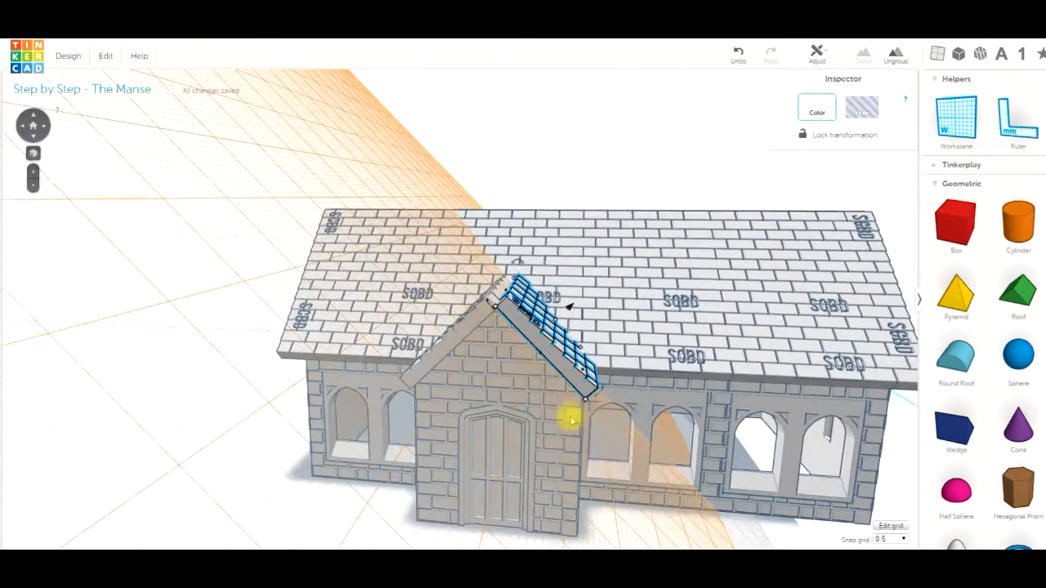
{"action": "left_click", "coordinate": [958, 124]}
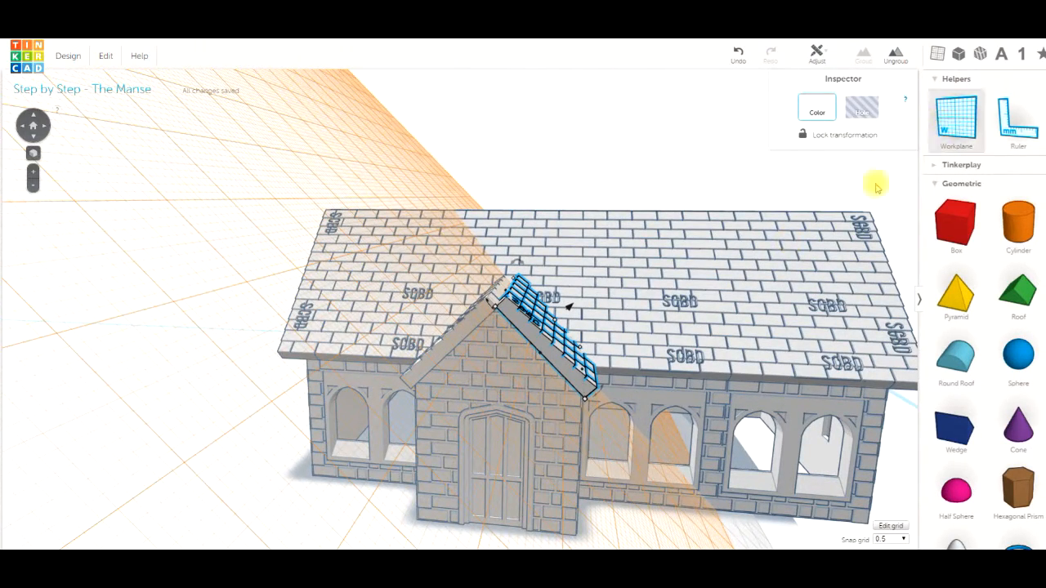
{"action": "left_click", "coordinate": [210, 444]}
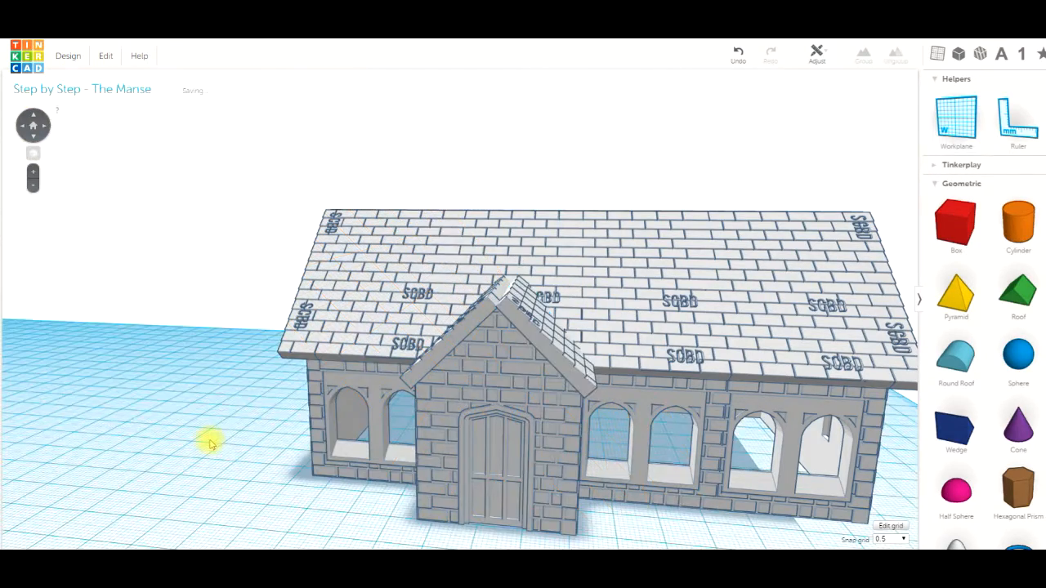
Examine the roof ridges and porch gable from behind, above and the side, along with the spare sections laid out beside the house
{"action": "right_click_drag", "start_coordinate": [241, 444], "coordinate": [652, 378]}
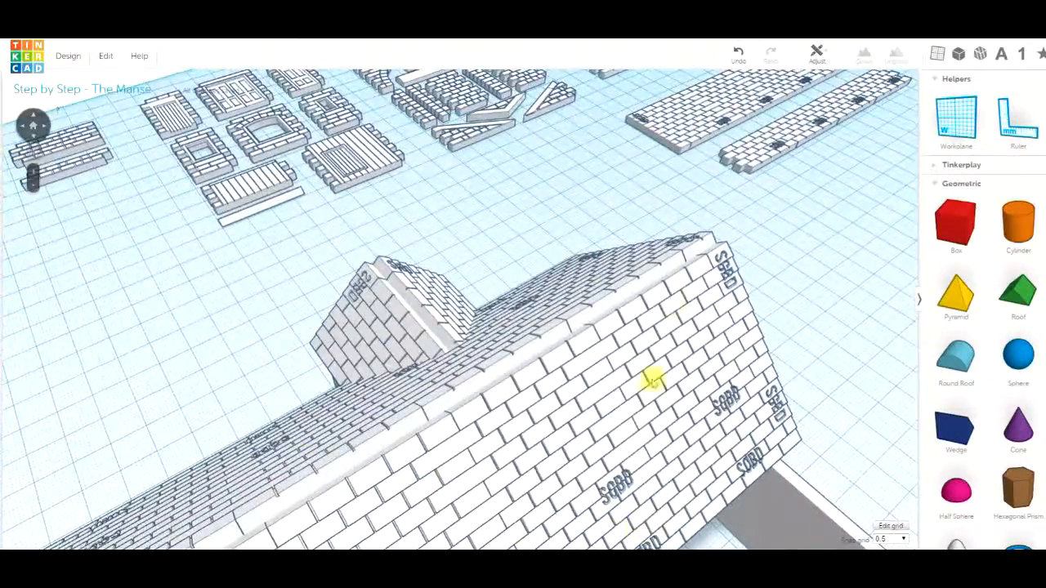
{"action": "right_click_drag", "start_coordinate": [721, 293], "coordinate": [666, 252]}
{"action": "scroll", "coordinate": [666, 251], "scroll_direction": "down", "scroll_amount": 4}
{"action": "scroll", "coordinate": [665, 254], "scroll_direction": "down", "scroll_amount": 2}
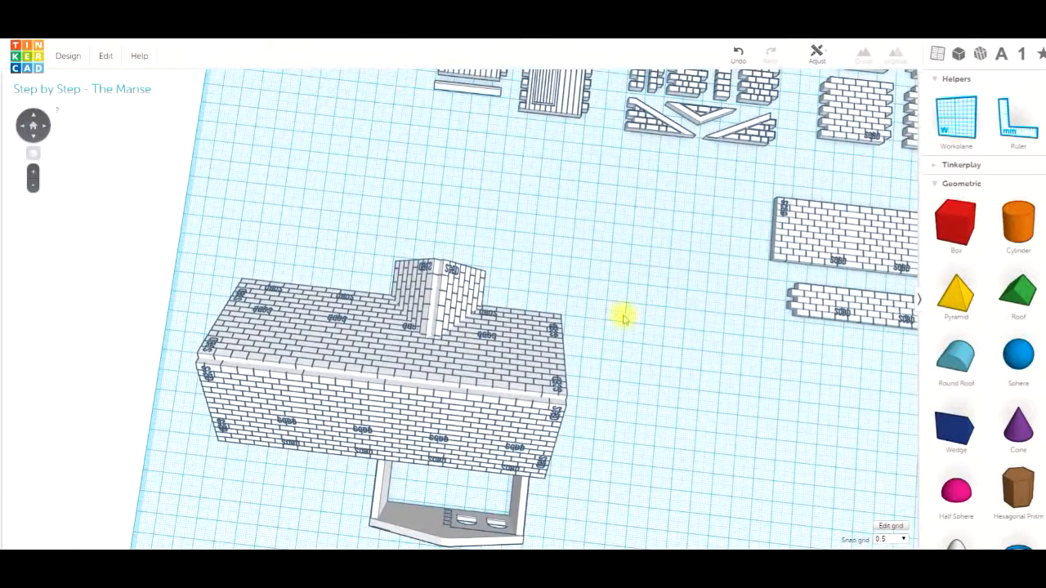
{"action": "right_click_drag", "start_coordinate": [625, 318], "coordinate": [619, 308]}
{"action": "scroll", "coordinate": [619, 309], "scroll_direction": "down", "scroll_amount": 4}
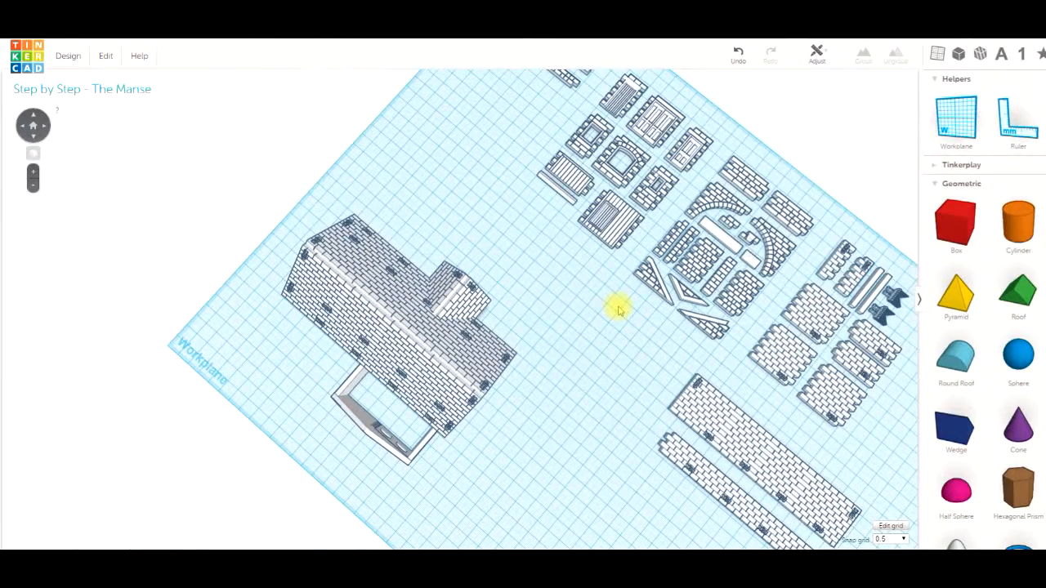
{"action": "scroll", "coordinate": [618, 309], "scroll_direction": "down", "scroll_amount": 3}
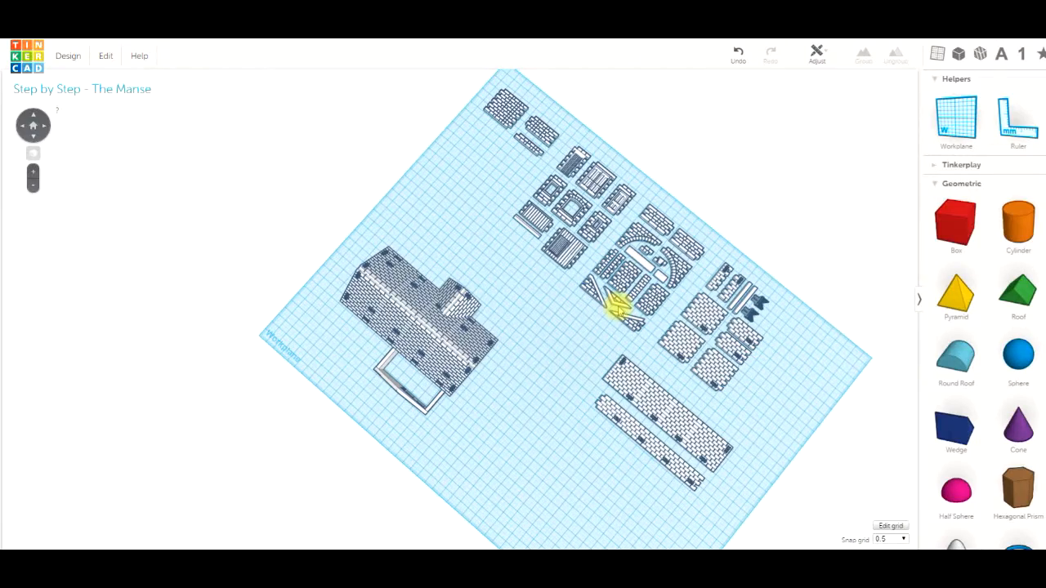
{"action": "scroll", "coordinate": [619, 306], "scroll_direction": "up", "scroll_amount": 5}
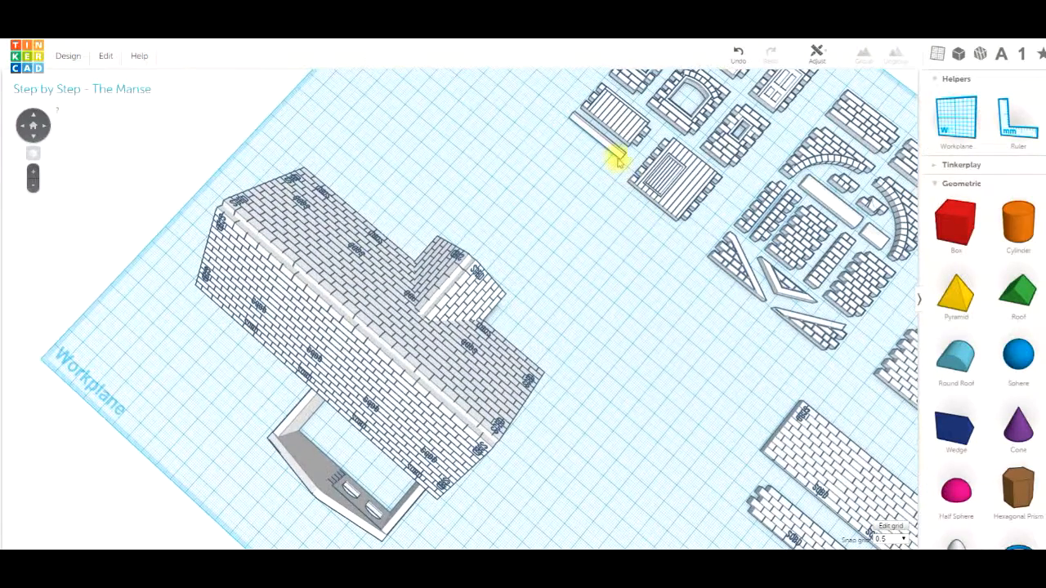
{"action": "left_click", "coordinate": [617, 154]}
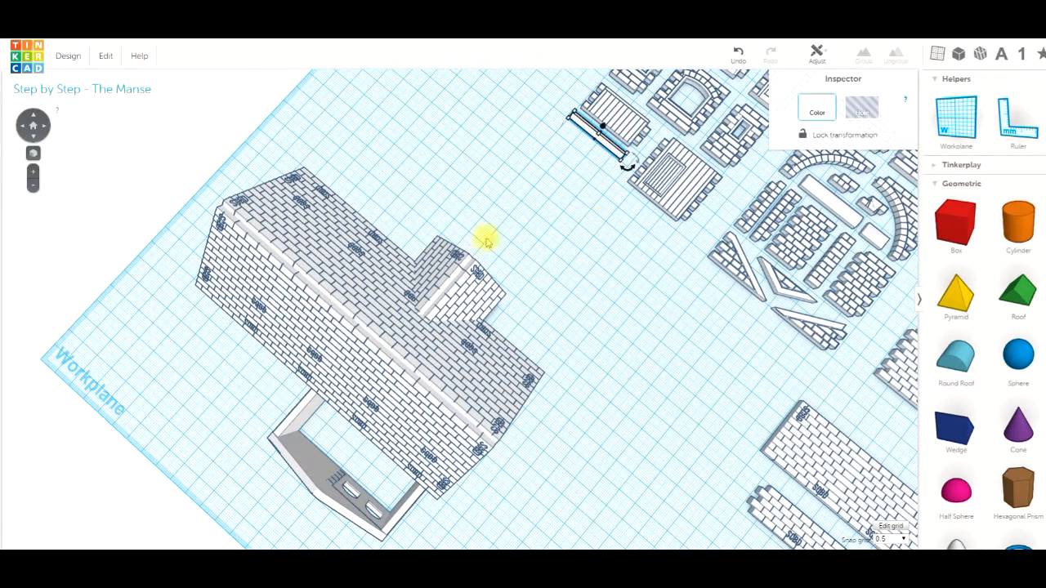
{"action": "right_click_drag", "start_coordinate": [531, 305], "coordinate": [597, 390]}
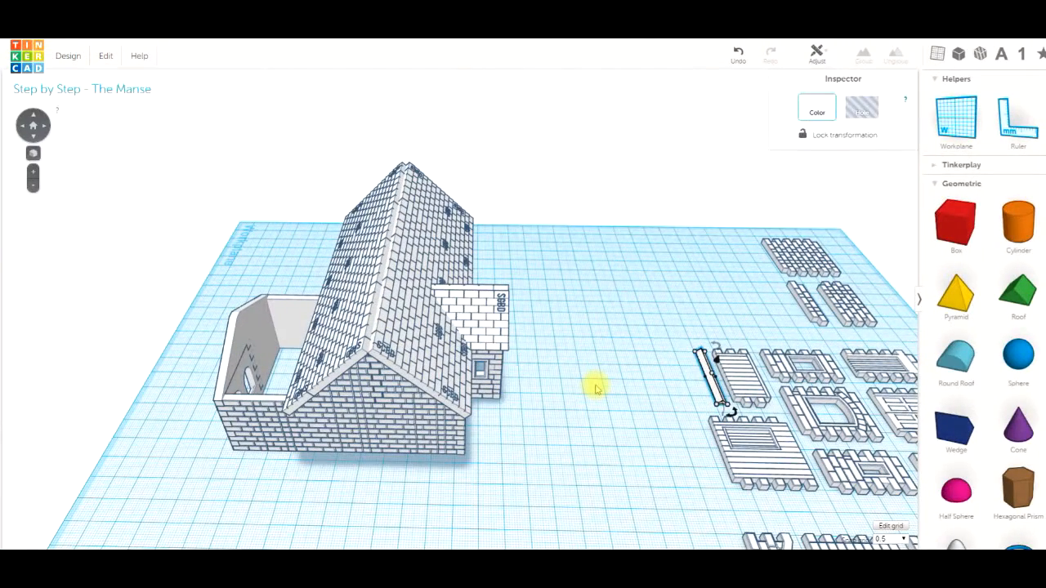
{"action": "left_click", "coordinate": [596, 389]}
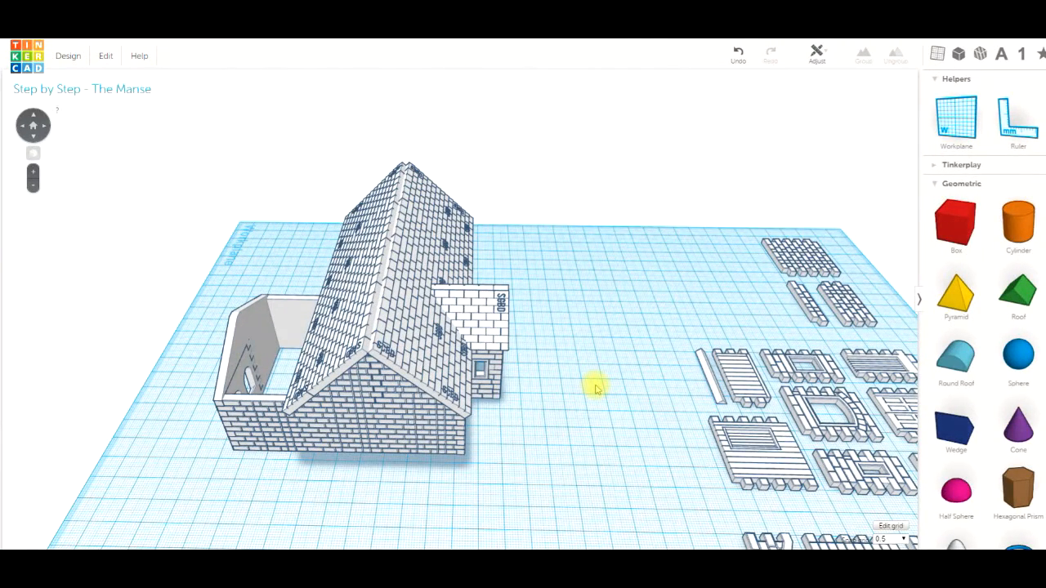